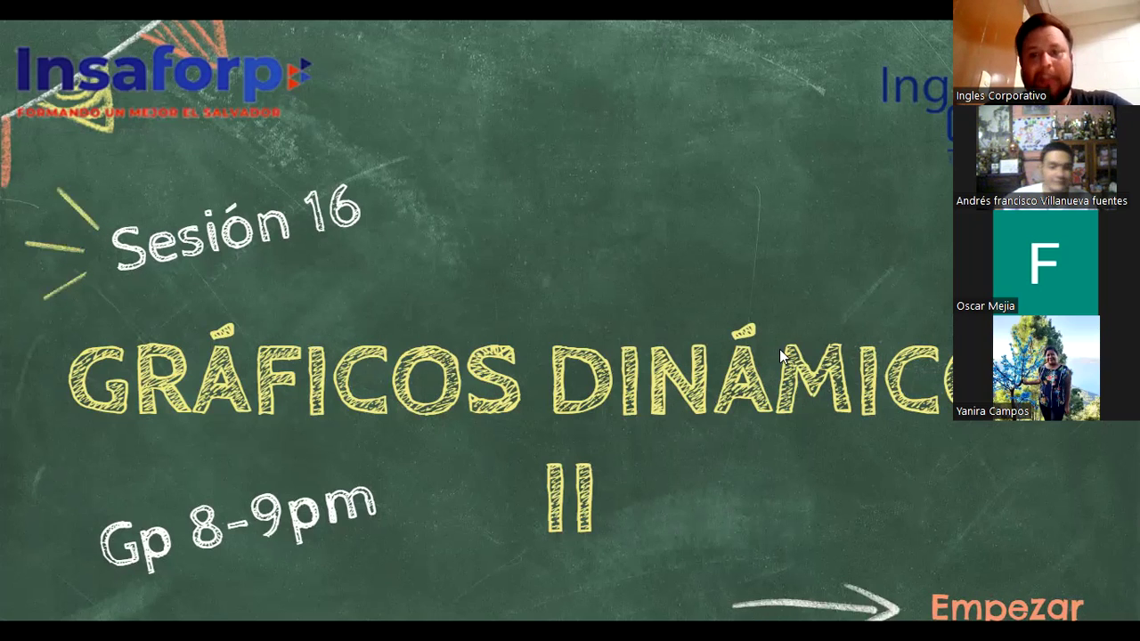
- Briefly highlight part of the Sesión 16 title on the opening slide, then clear it
double_click(844, 387)
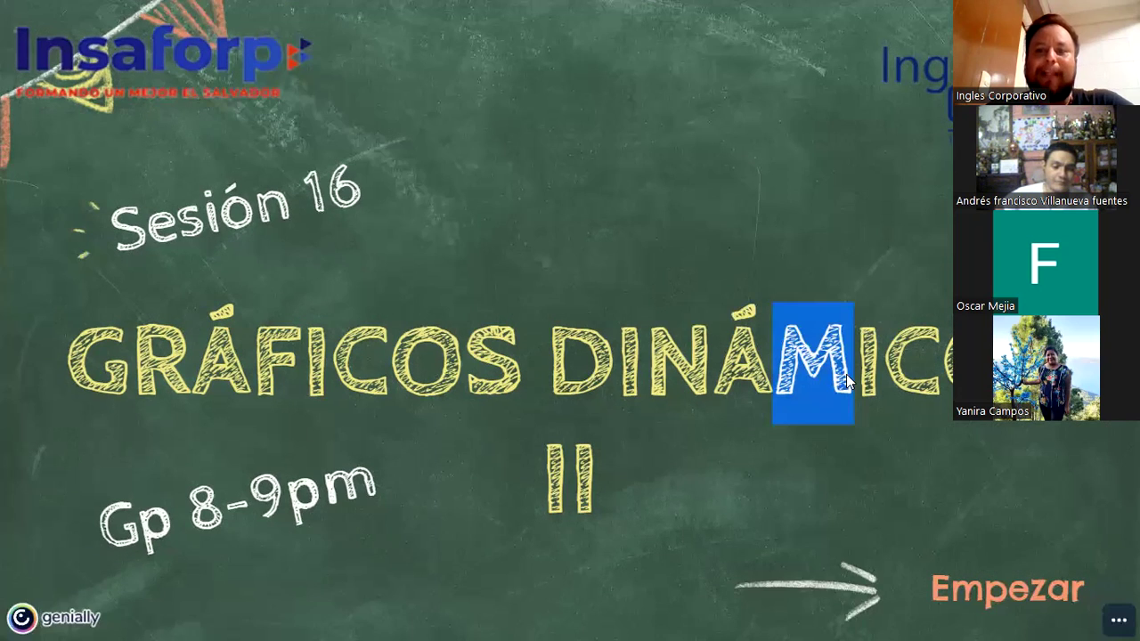
click(846, 381)
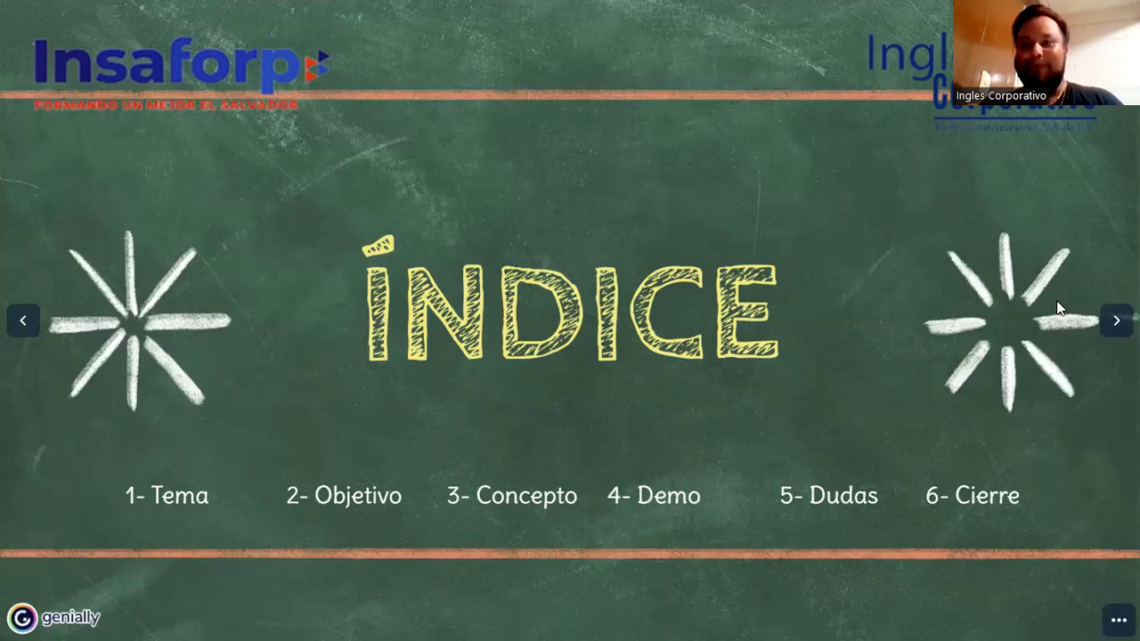
- On the Tablas Dinamicas II slide, highlight 'Analizar' and 'Practicar', then continue to the Objetivo slide
key(Right)
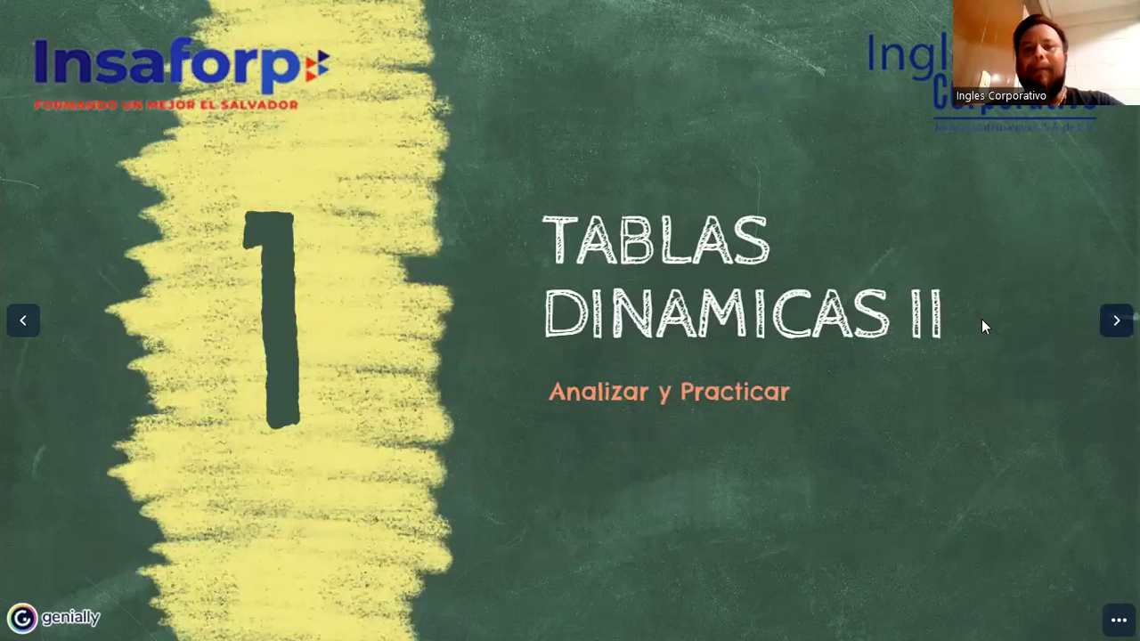
drag(636, 394, 593, 396)
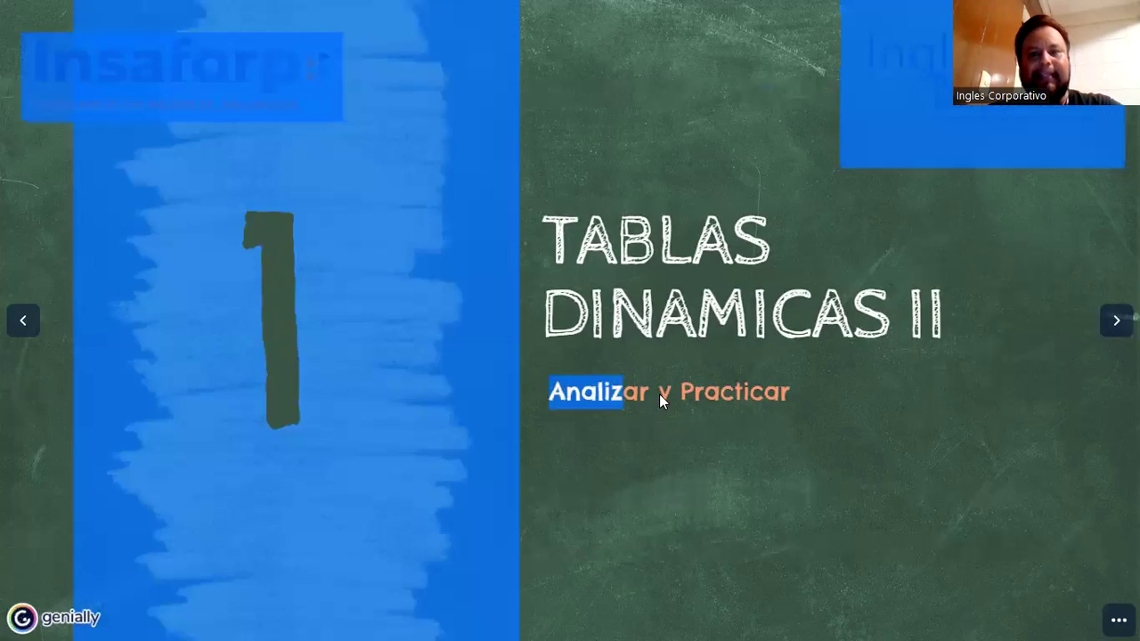
click(592, 396)
double_click(697, 395)
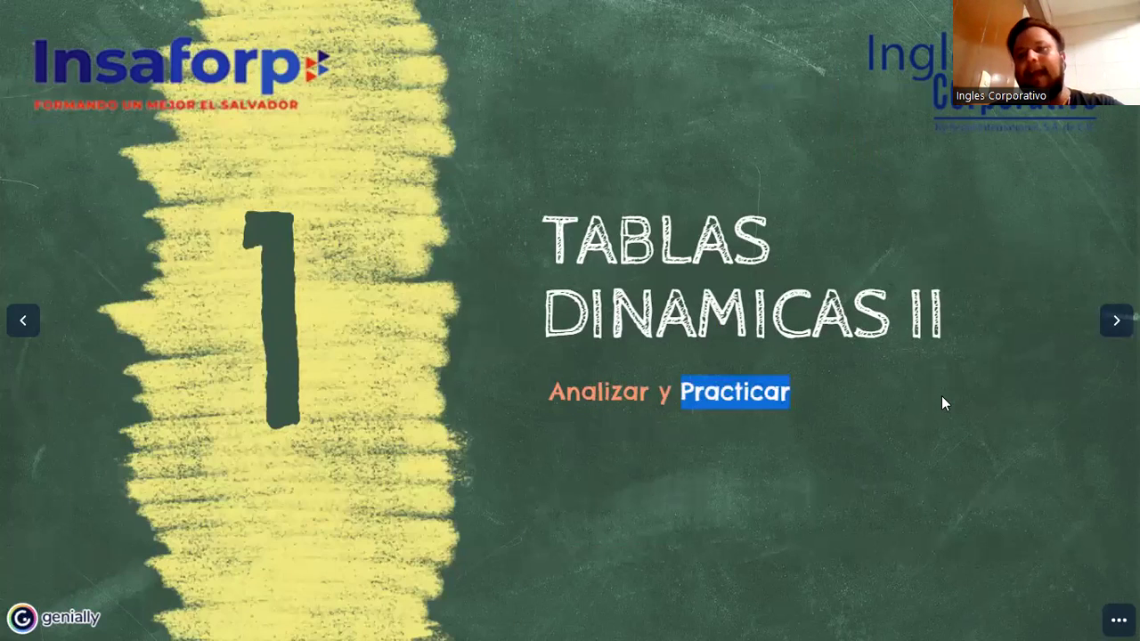
key(Right)
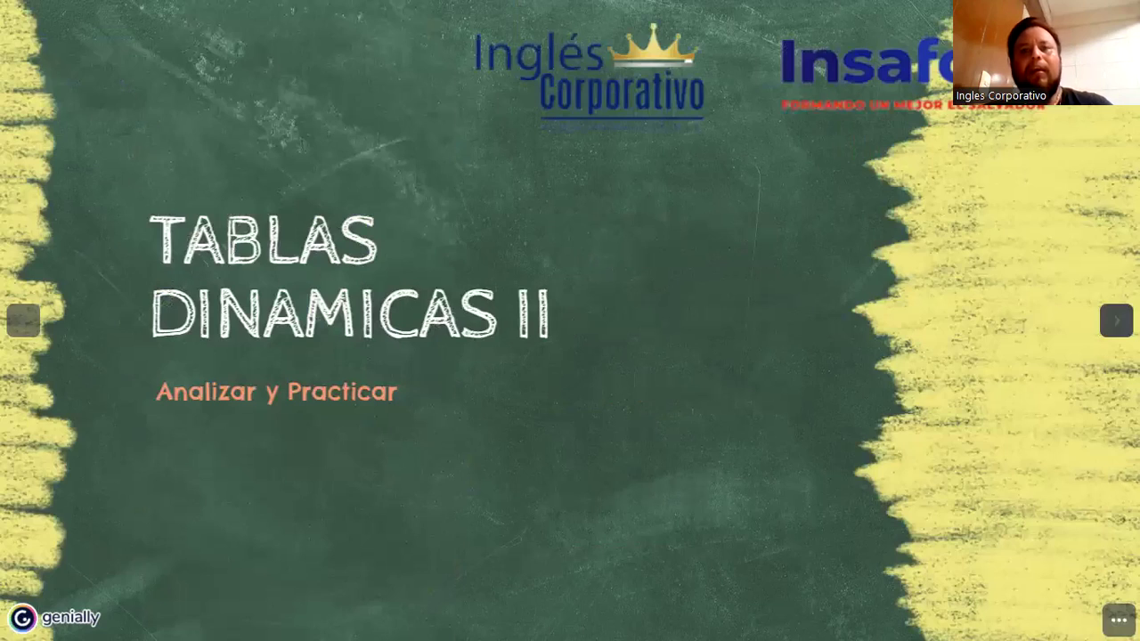
key(Right)
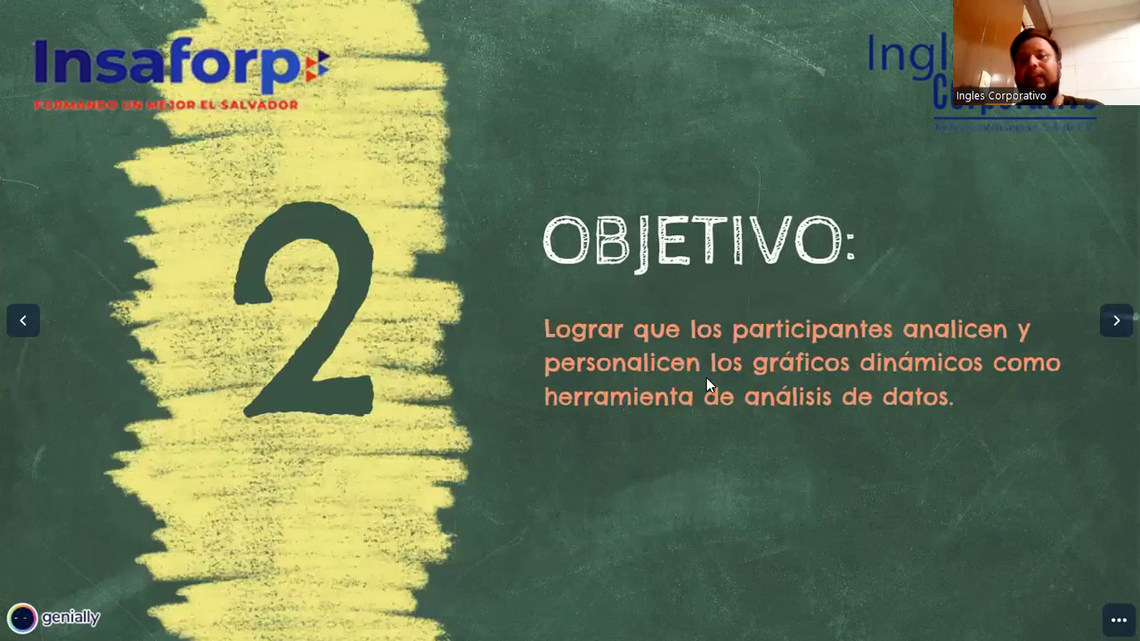
drag(759, 362, 979, 367)
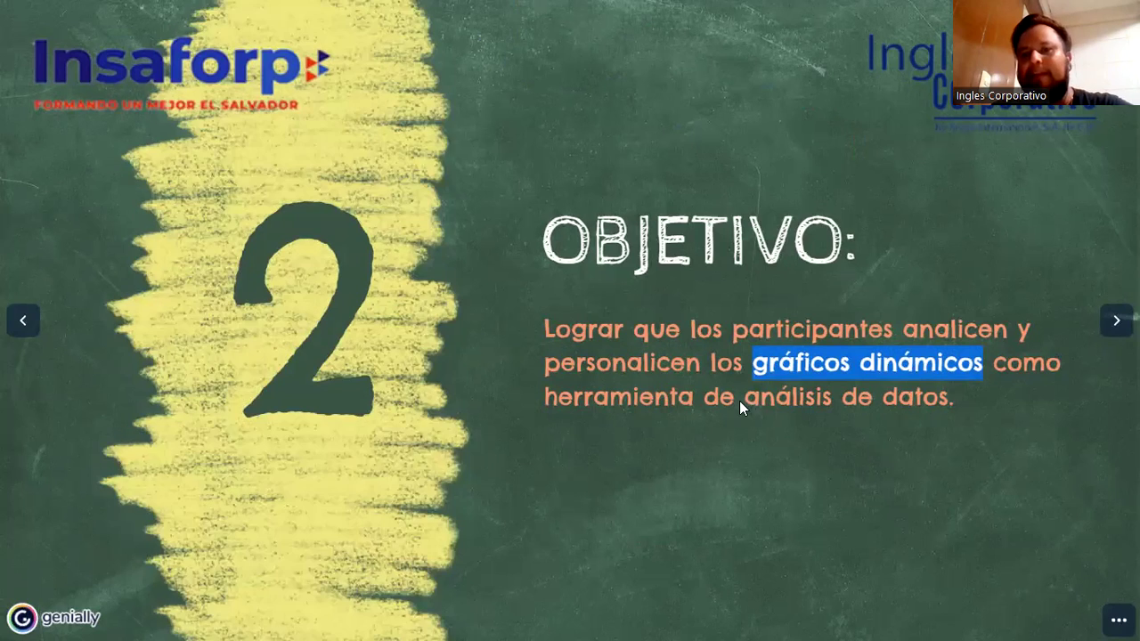
mouse_move(744, 398)
mouse_down()
mouse_move(830, 405)
mouse_move(743, 395)
mouse_up()
double_click(753, 401)
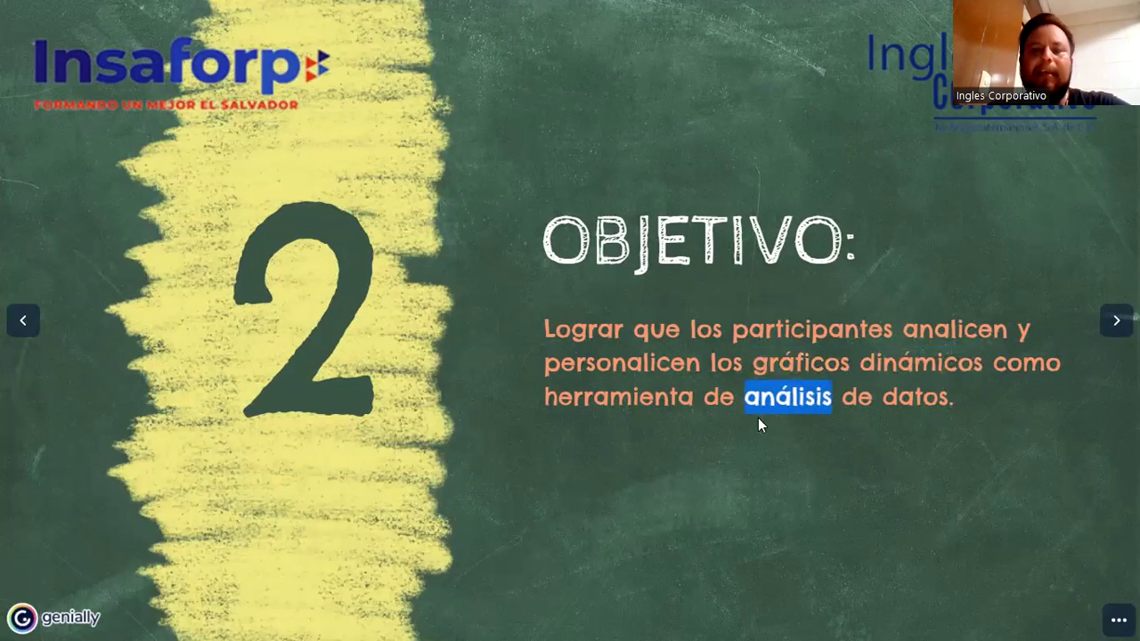
double_click(752, 402)
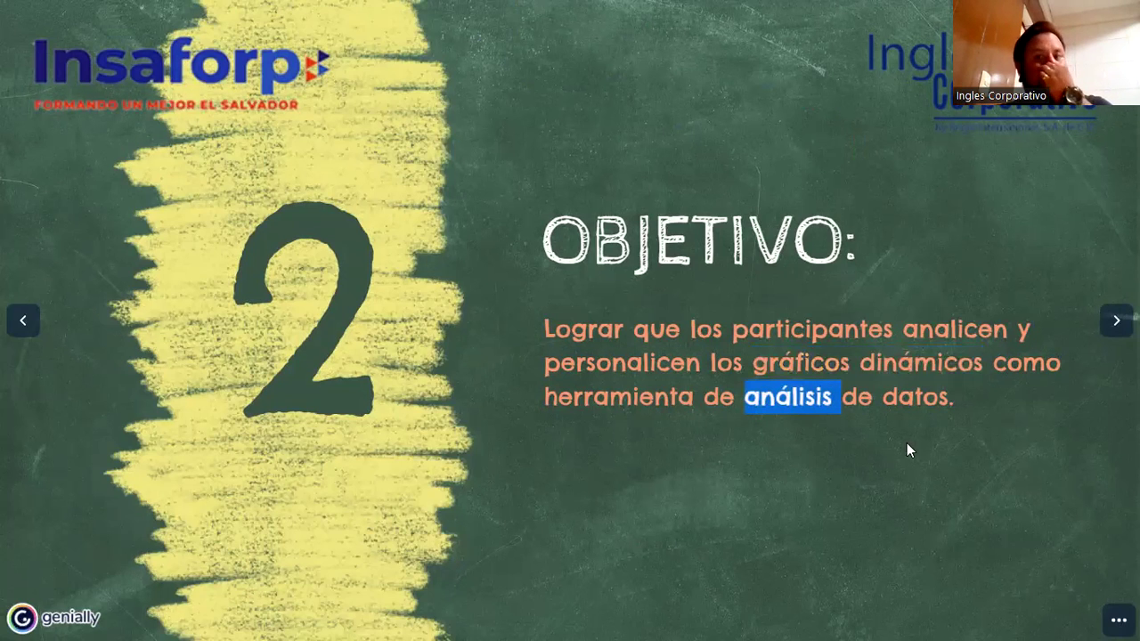
click(1109, 327)
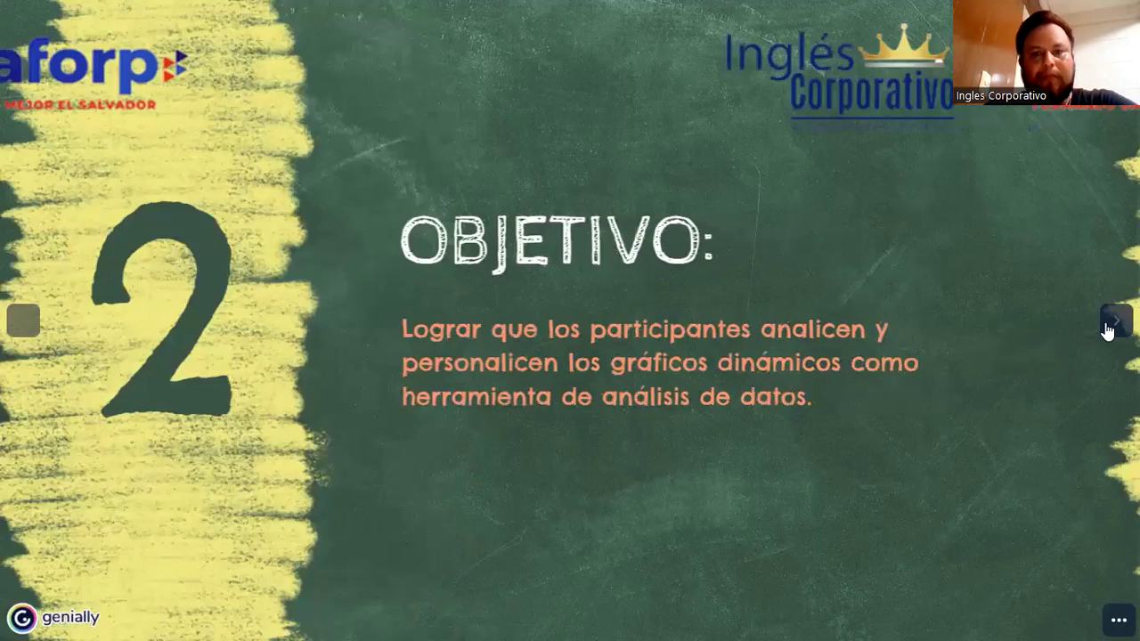
- On the Teoría slide, highlight the opening paragraph and the chart types Columna, Barra, Línea and Circular
click(1113, 322)
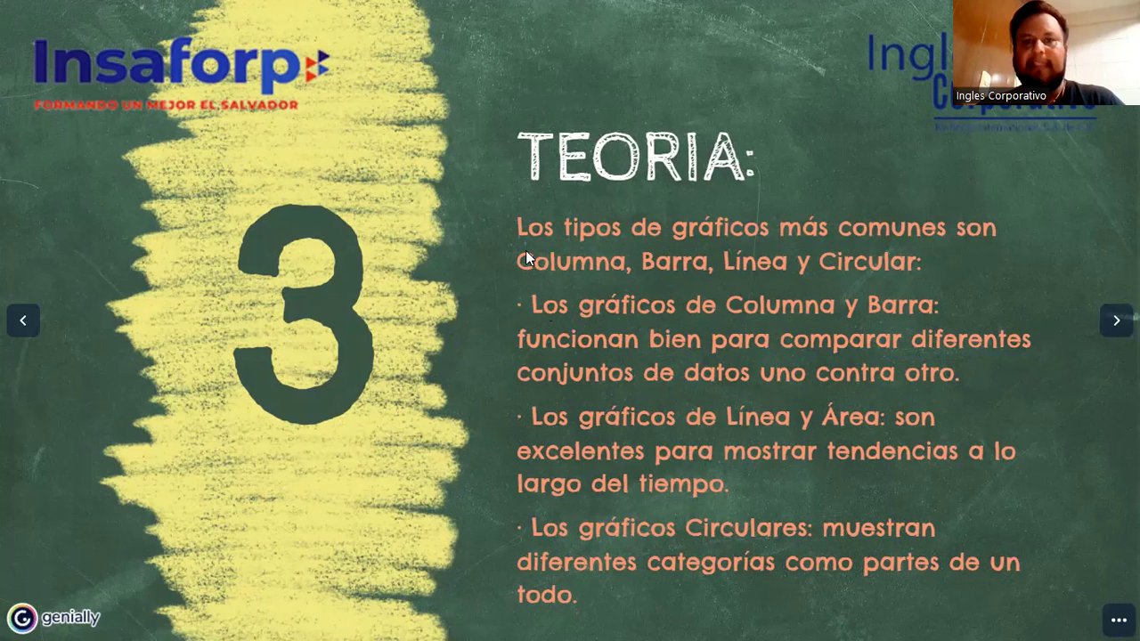
triple_click(949, 265)
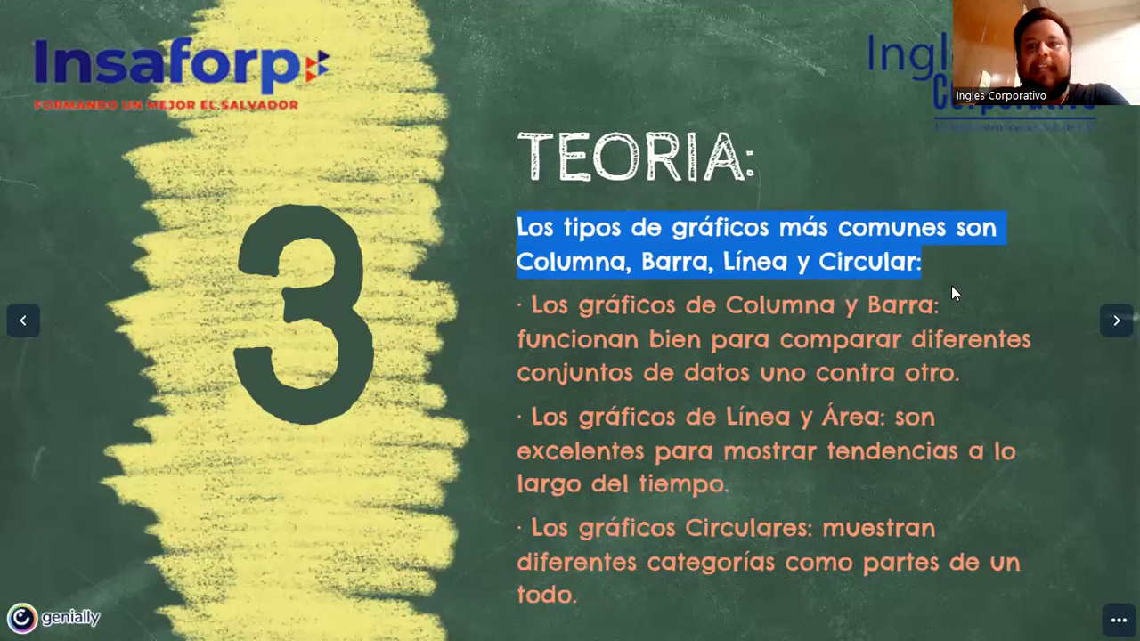
drag(521, 261, 913, 267)
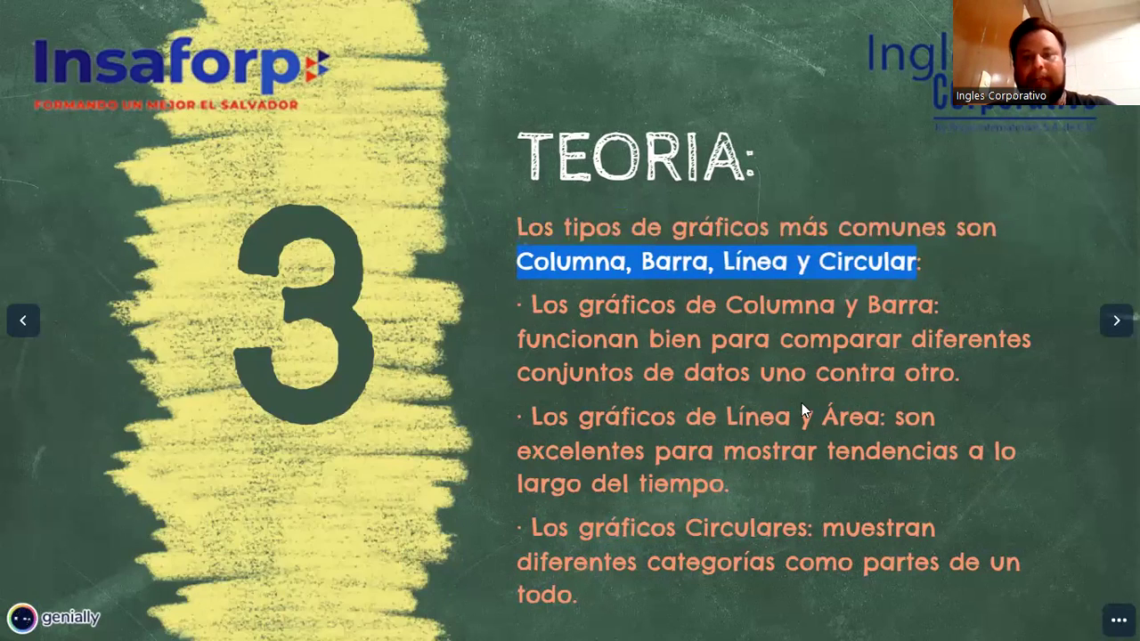
drag(543, 307, 620, 307)
drag(912, 321, 924, 325)
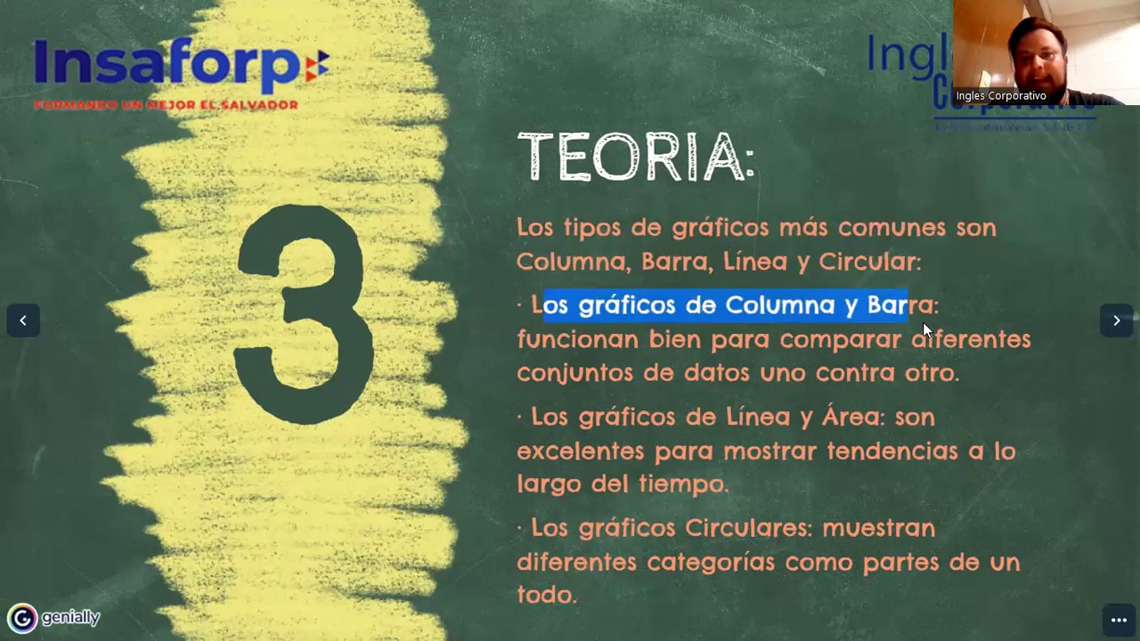
drag(581, 366, 618, 353)
click(796, 339)
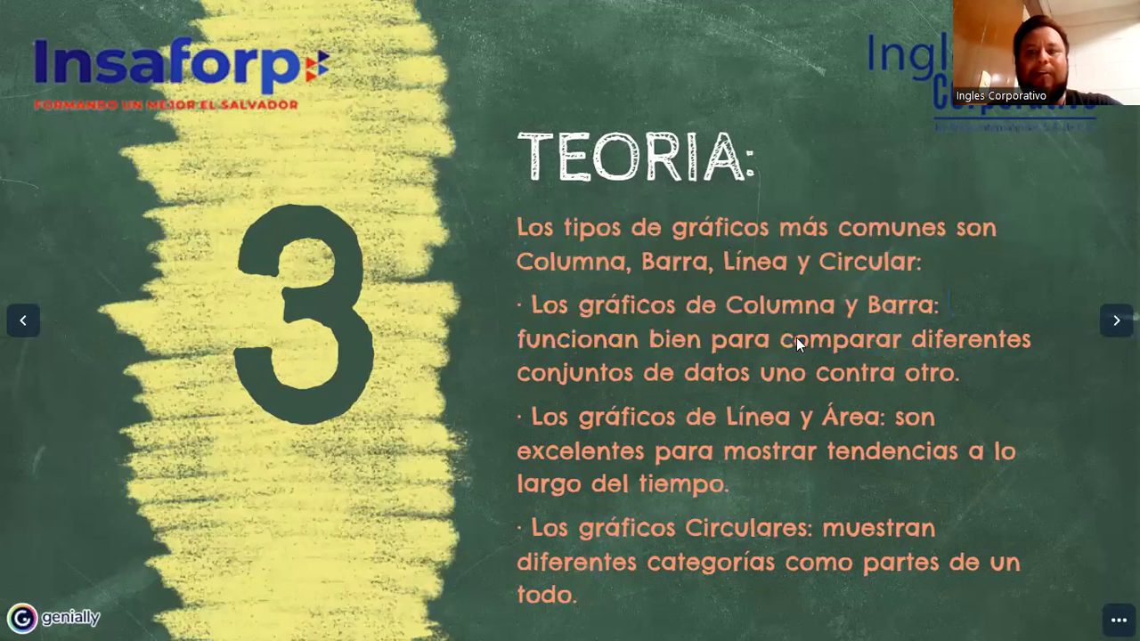
drag(1027, 362, 780, 339)
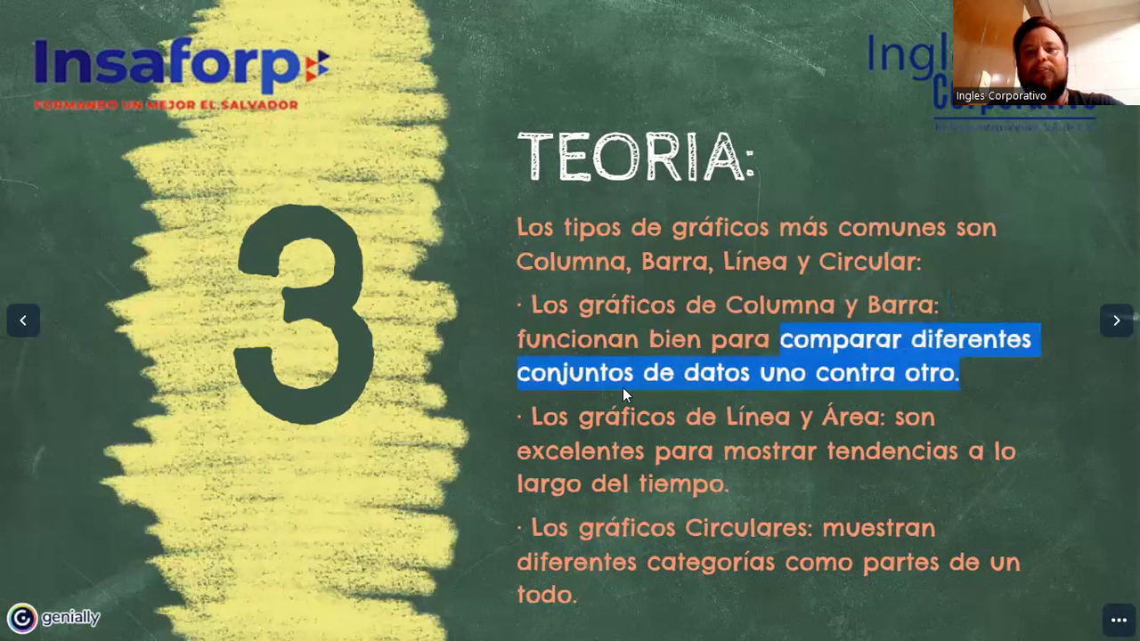
click(775, 376)
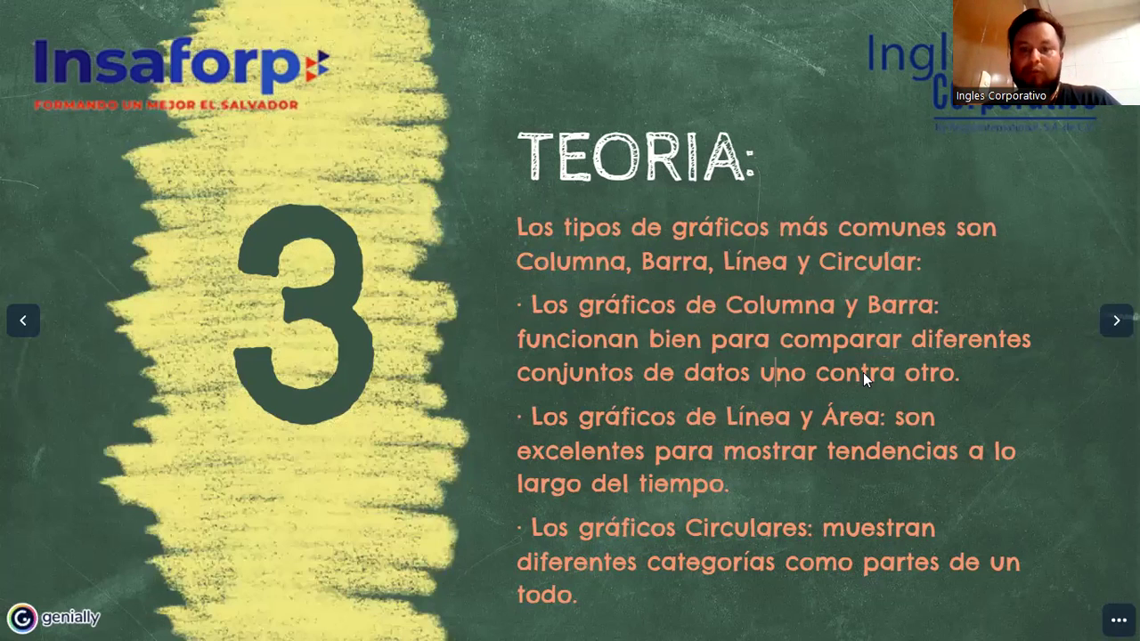
drag(726, 415, 877, 421)
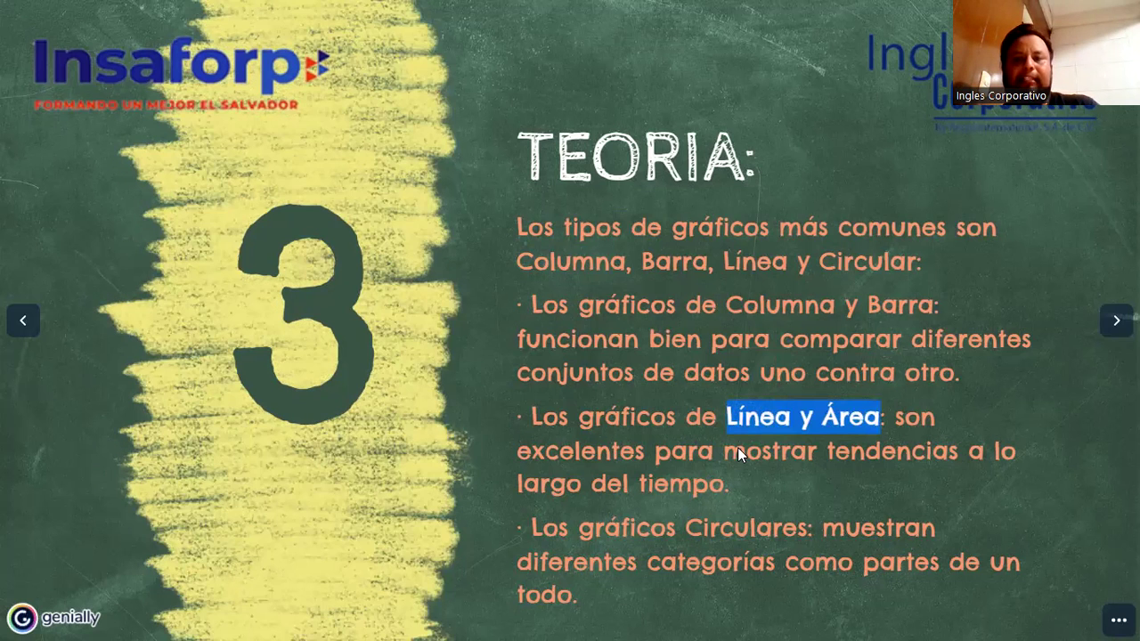
click(721, 465)
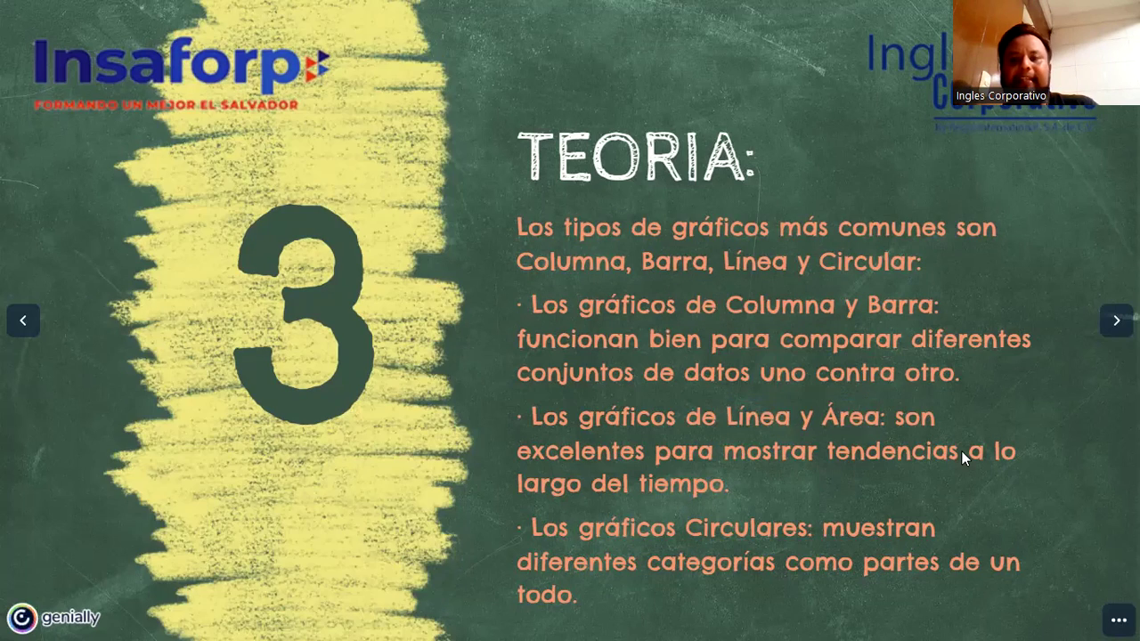
double_click(935, 467)
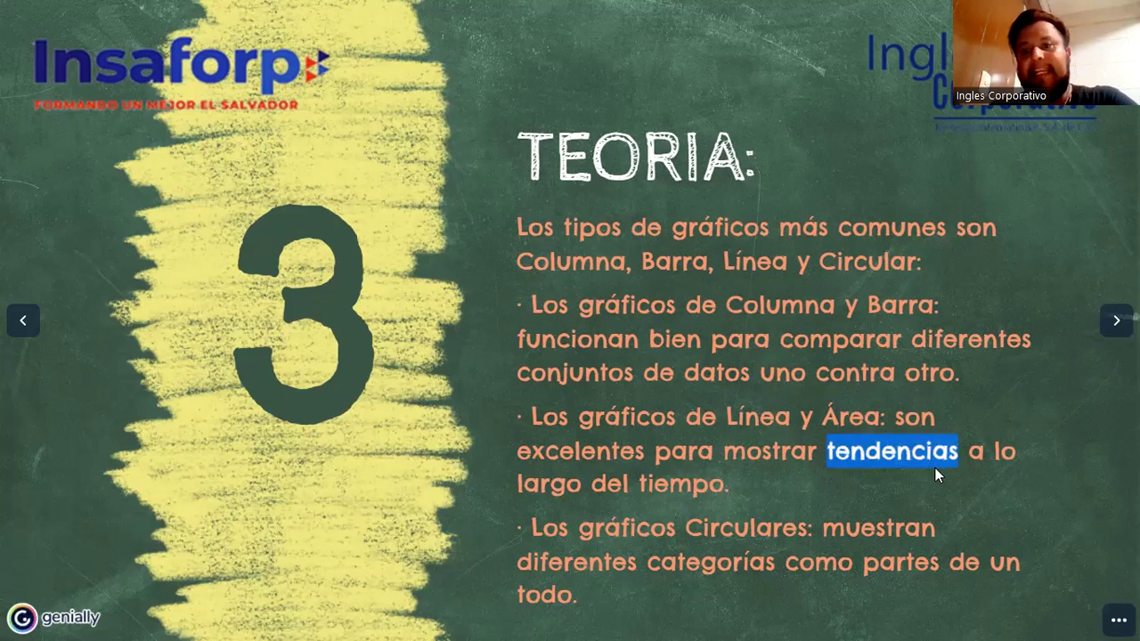
click(917, 462)
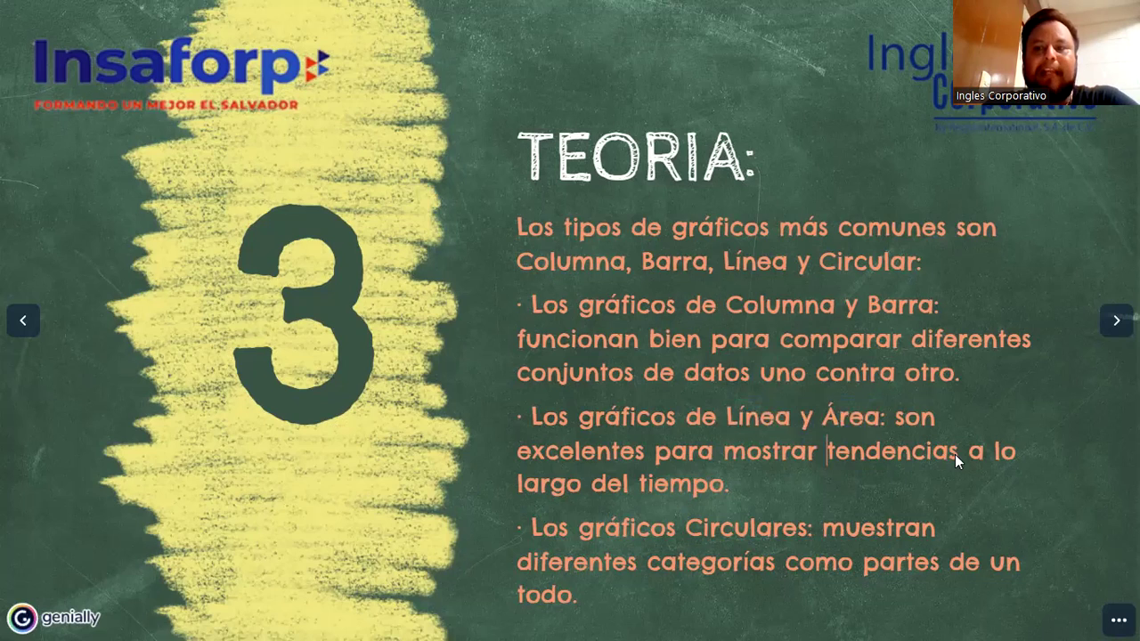
double_click(954, 455)
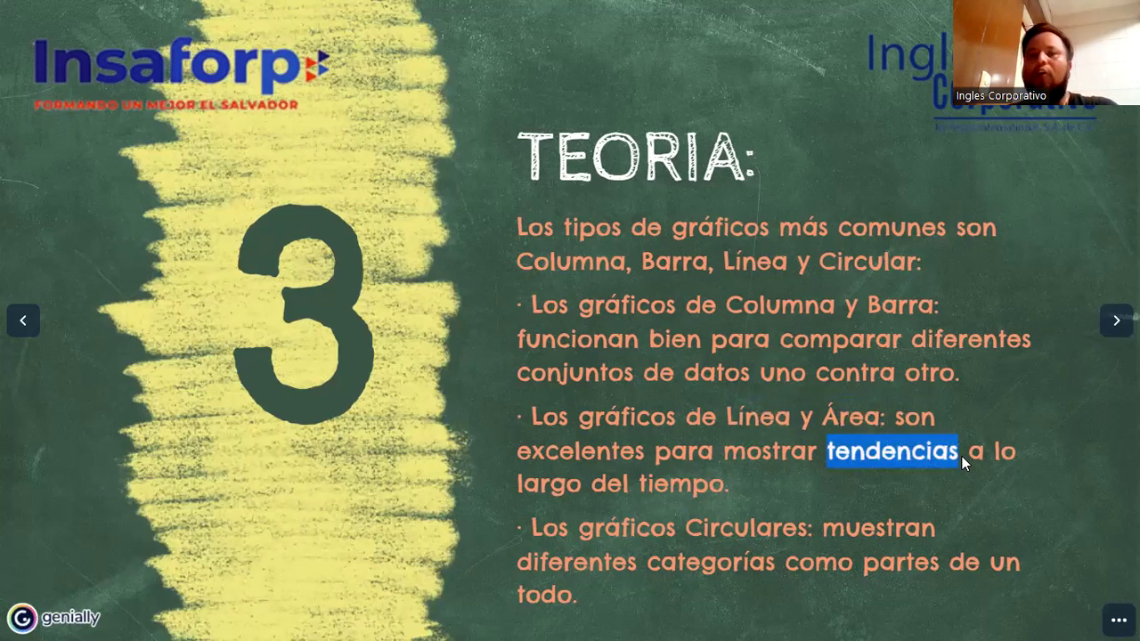
drag(723, 450, 864, 451)
drag(951, 458, 942, 459)
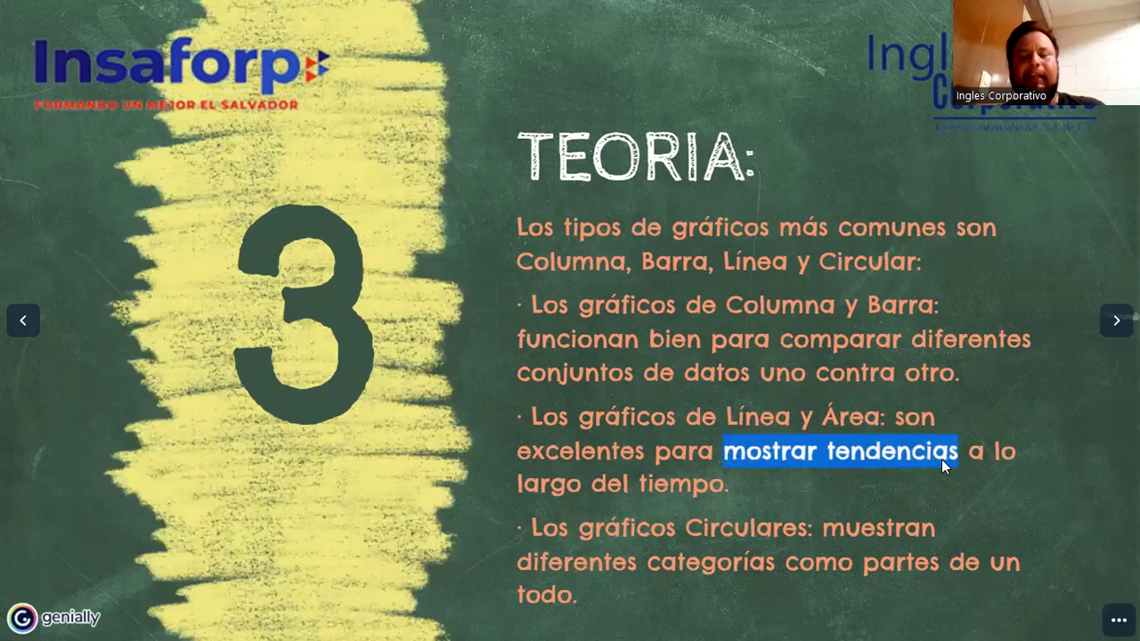
click(926, 459)
double_click(886, 461)
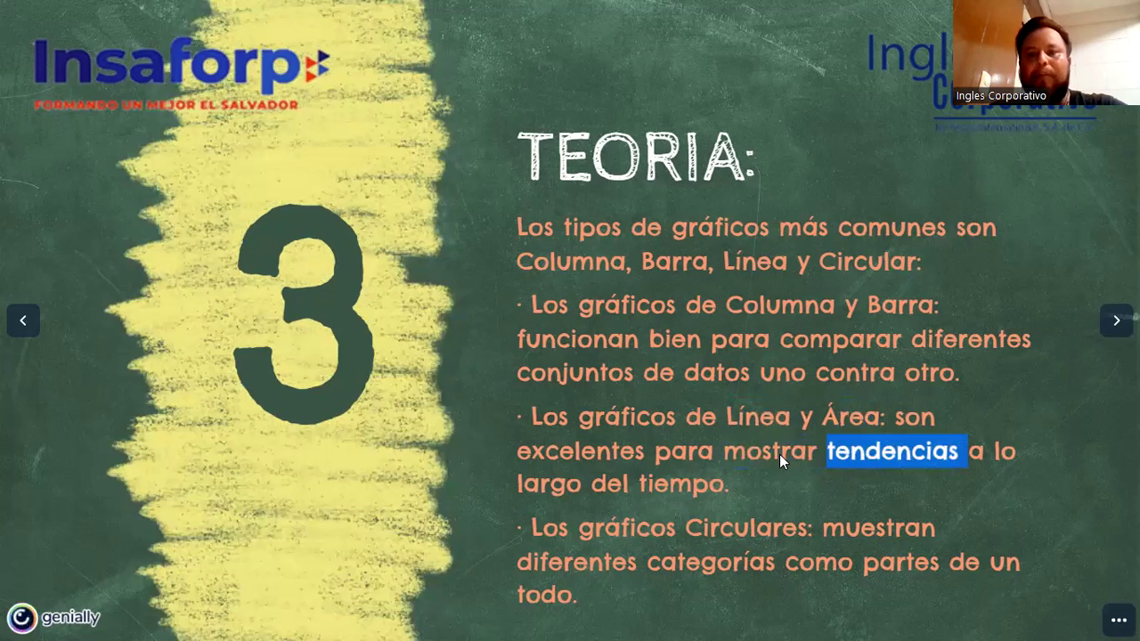
double_click(770, 451)
double_click(863, 461)
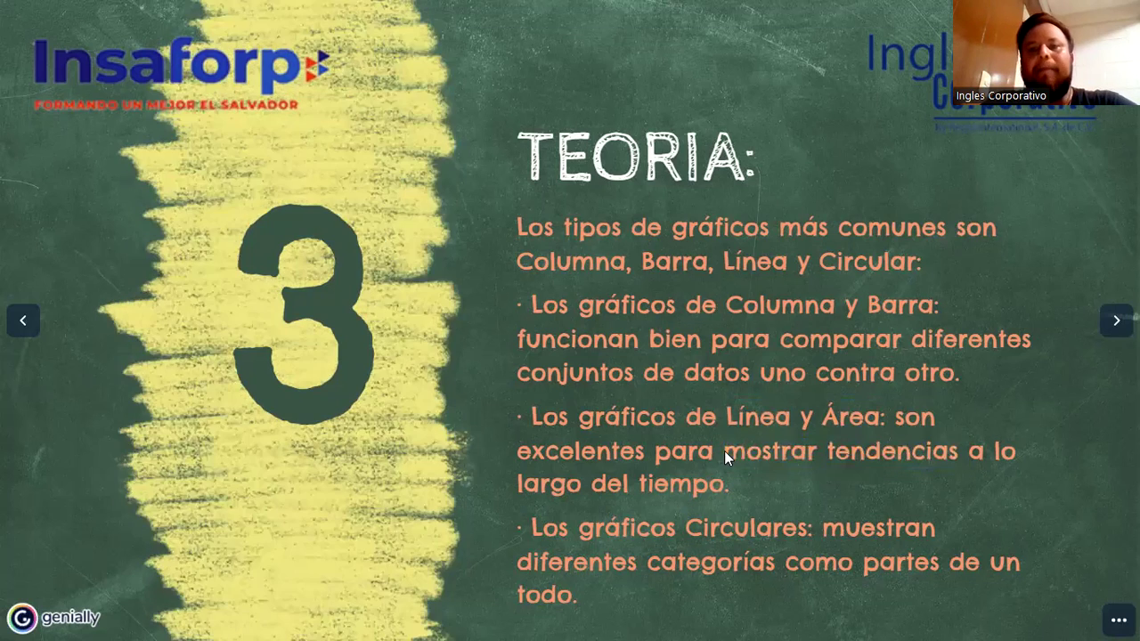
drag(724, 451, 957, 460)
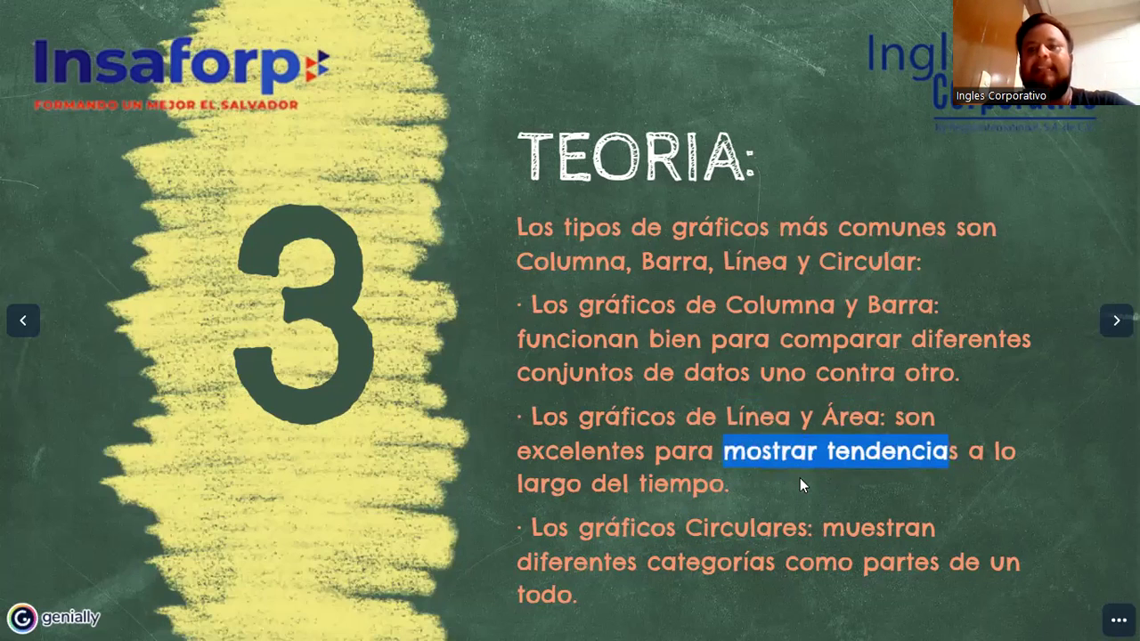
drag(725, 456, 958, 460)
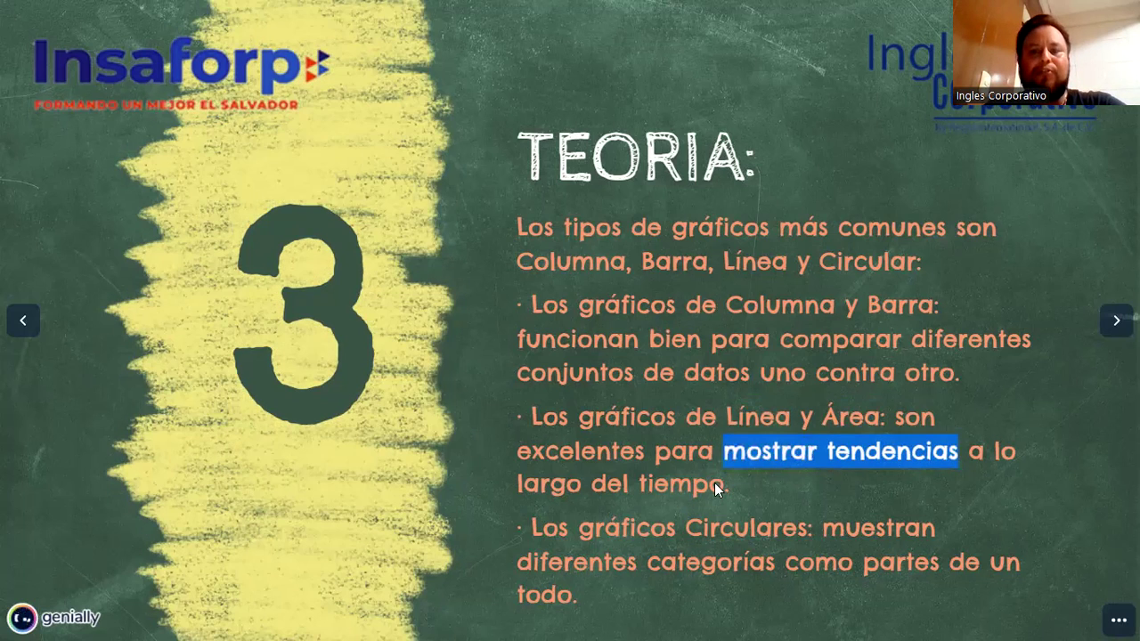
drag(563, 433, 536, 417)
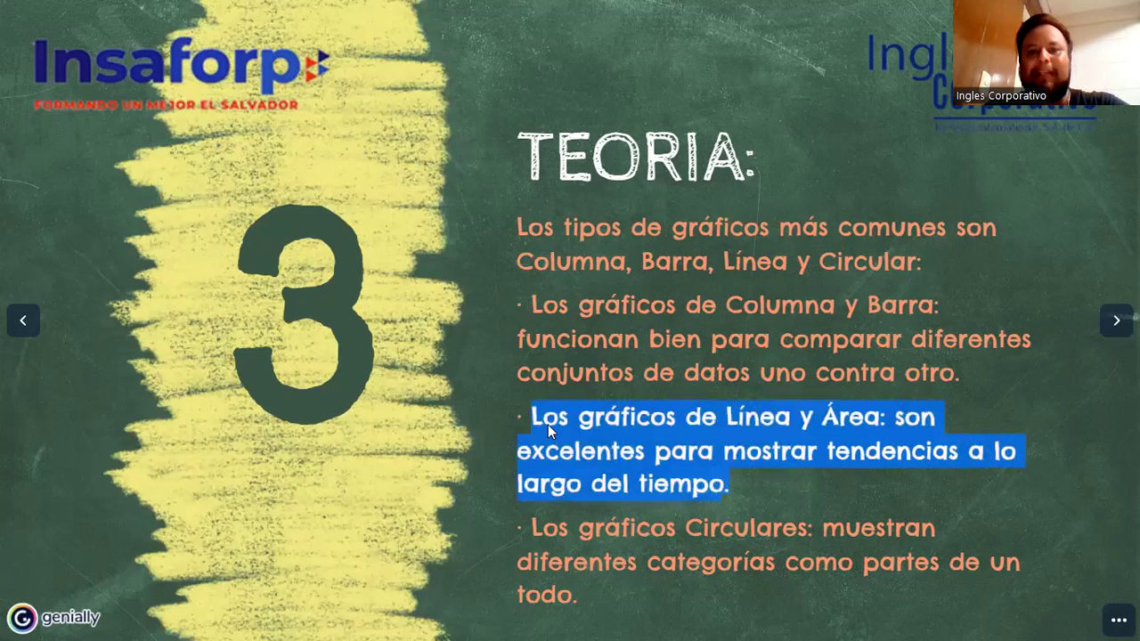
click(726, 482)
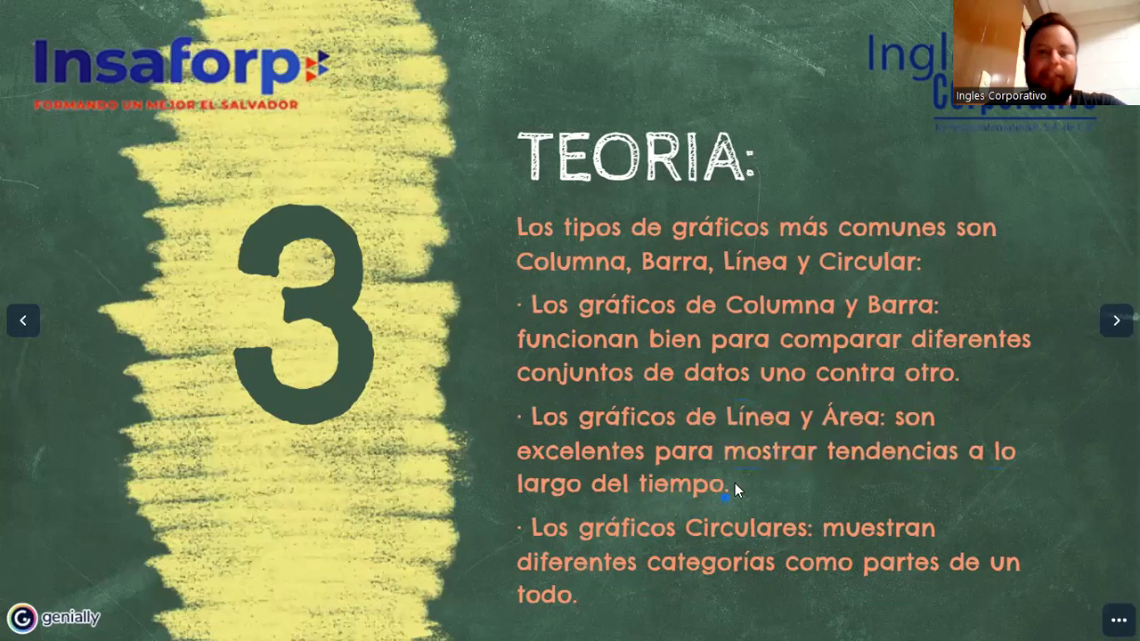
triple_click(525, 421)
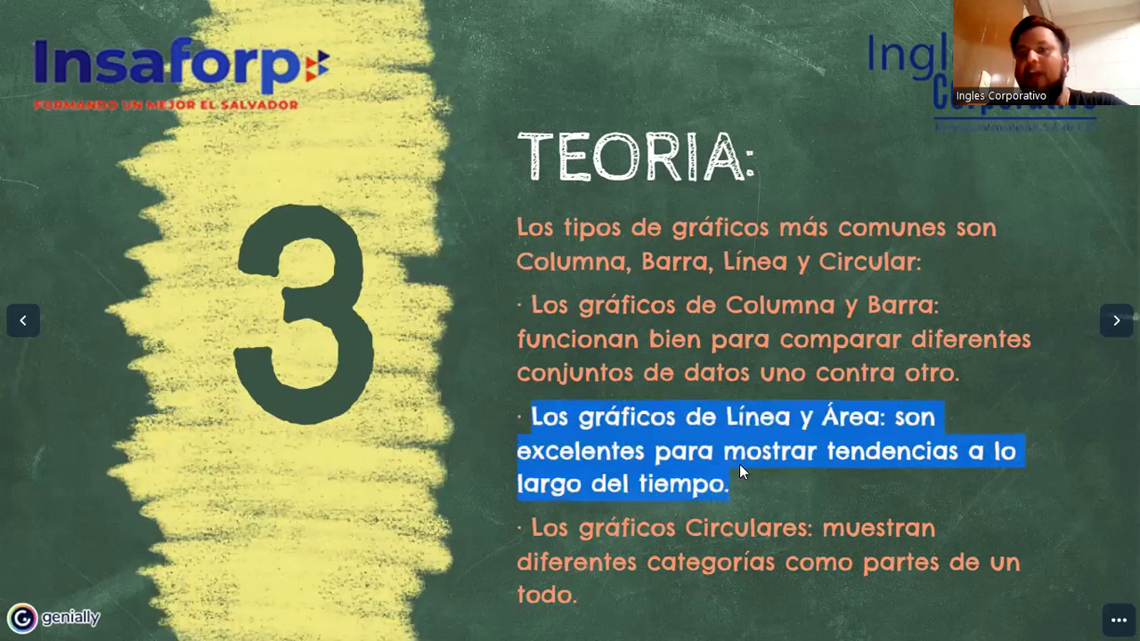
click(719, 459)
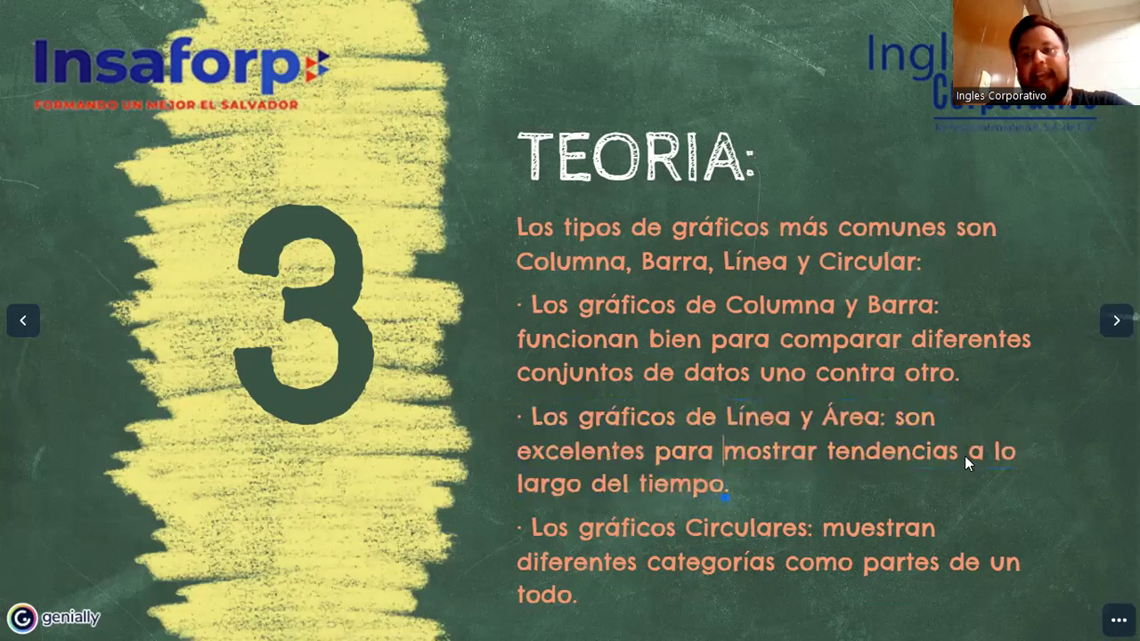
shift+click(951, 457)
click(958, 459)
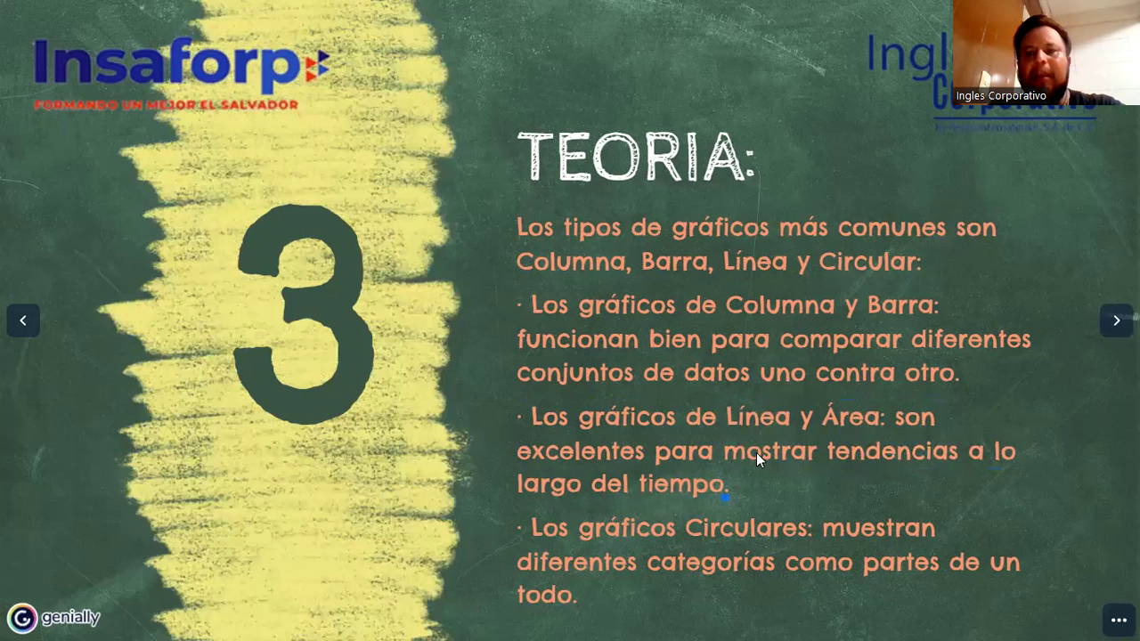
double_click(863, 457)
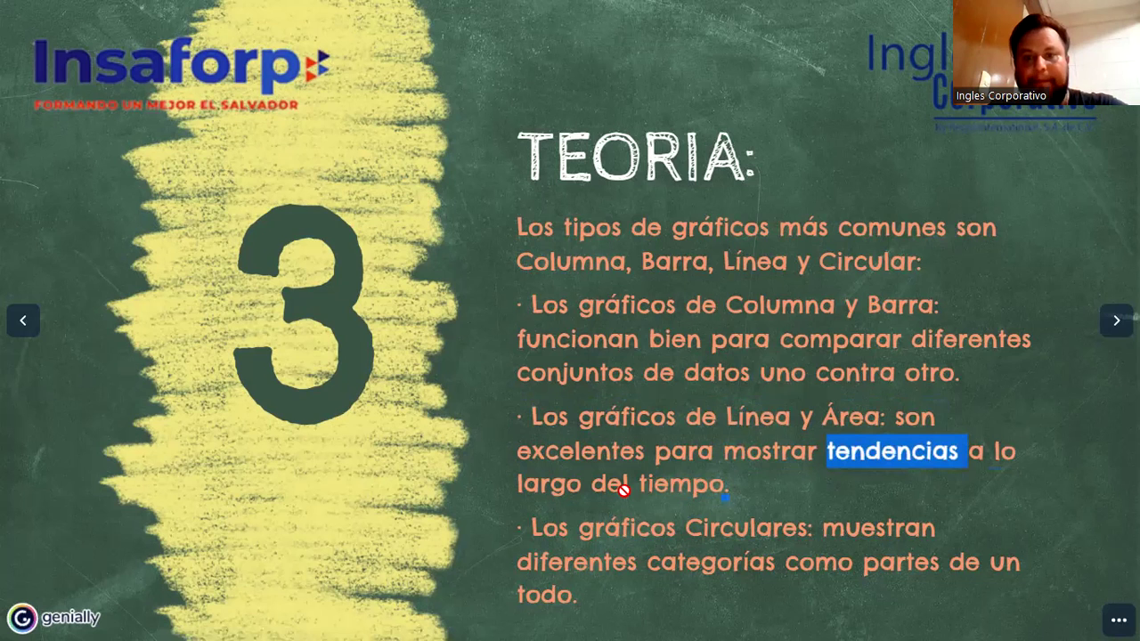
double_click(681, 484)
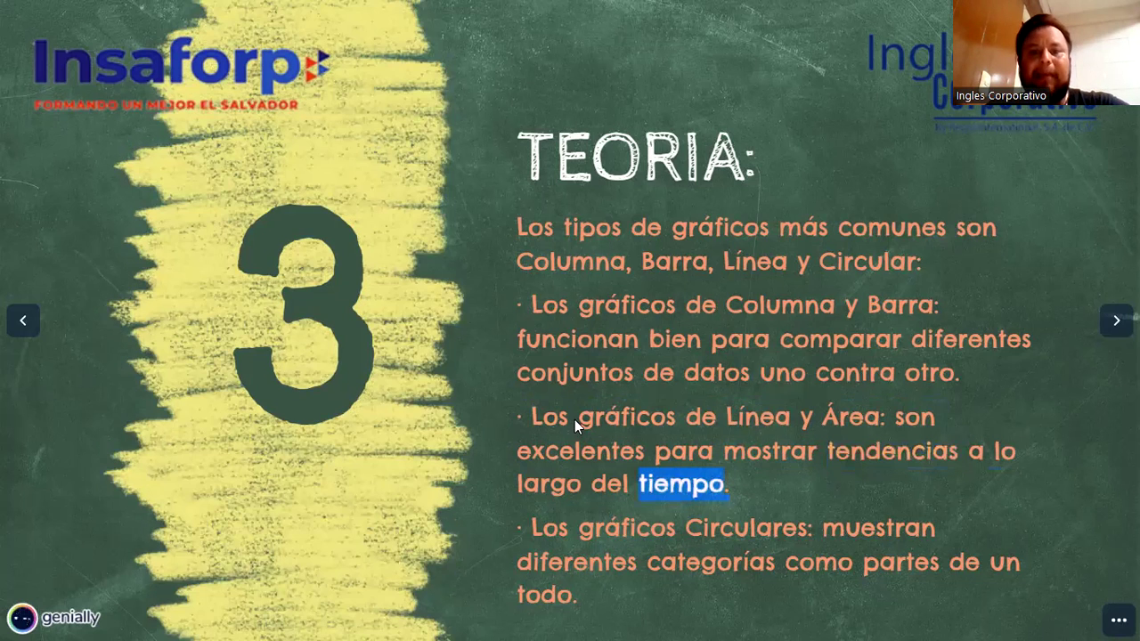
click(701, 482)
triple_click(739, 494)
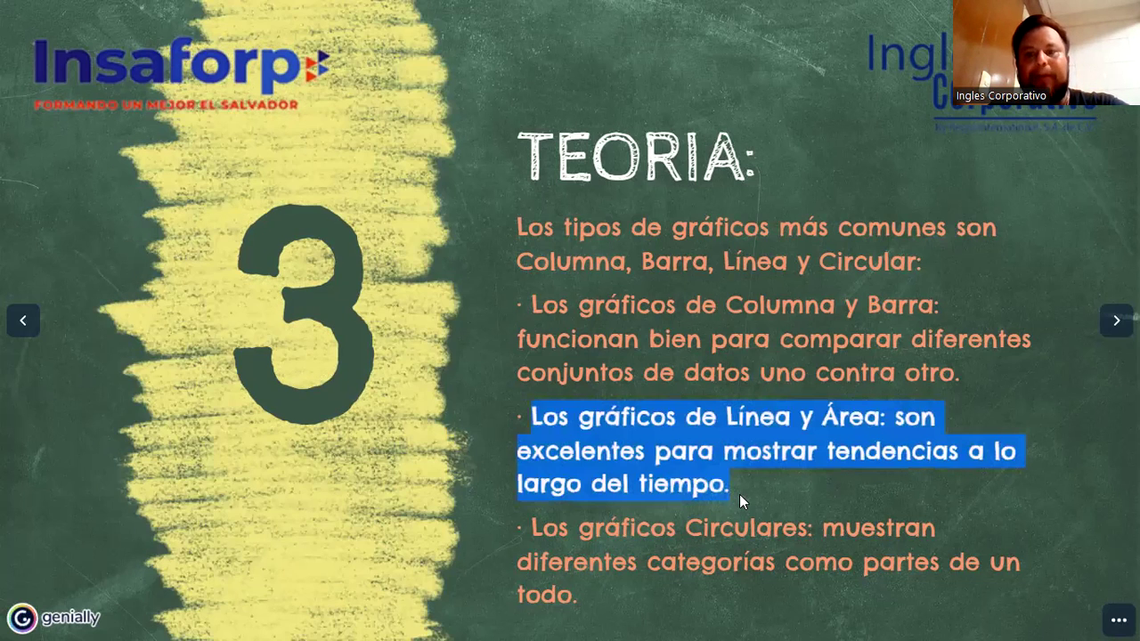
click(766, 432)
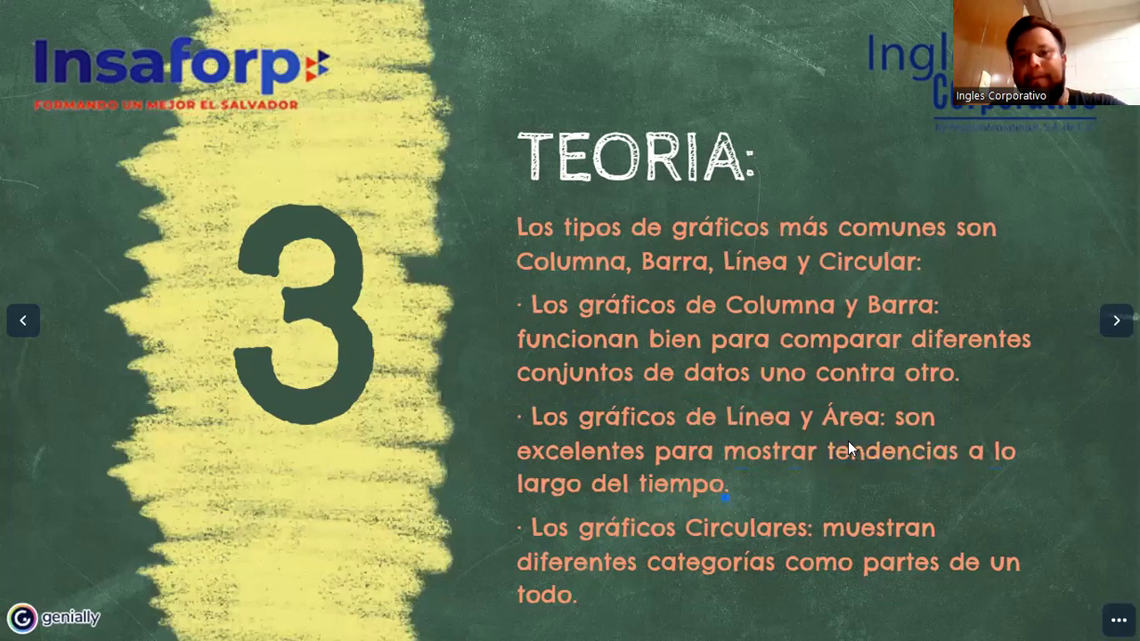
click(534, 526)
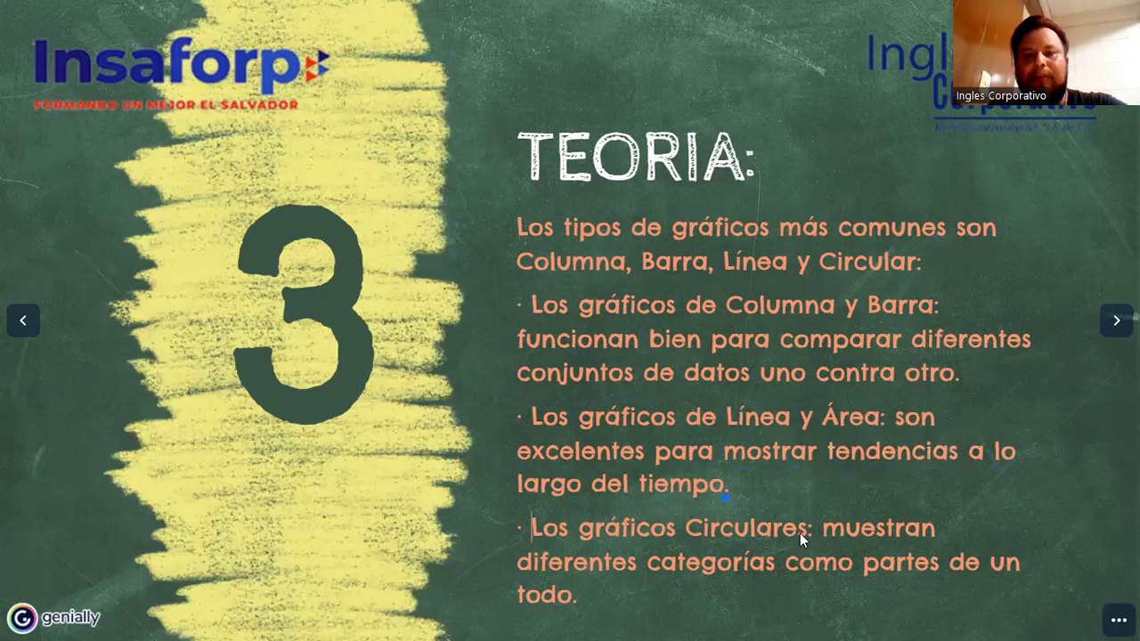
shift+click(797, 531)
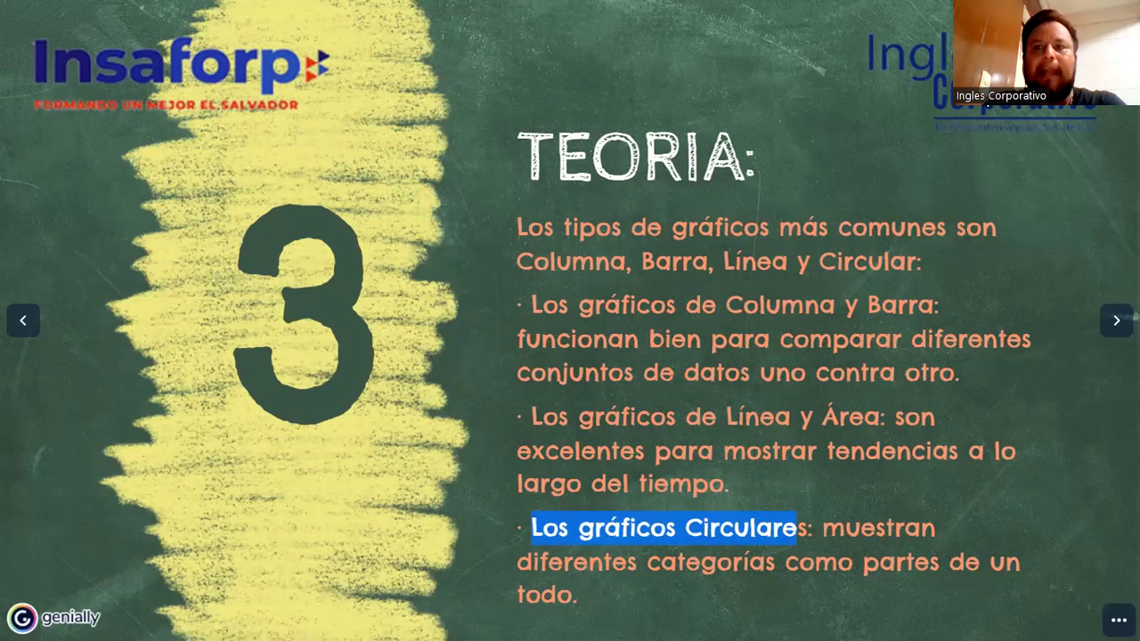
- Go to the 'Modificar un Gráfico Dinámico' slide and enlarge its Excel pivot-chart screenshot
click(1109, 322)
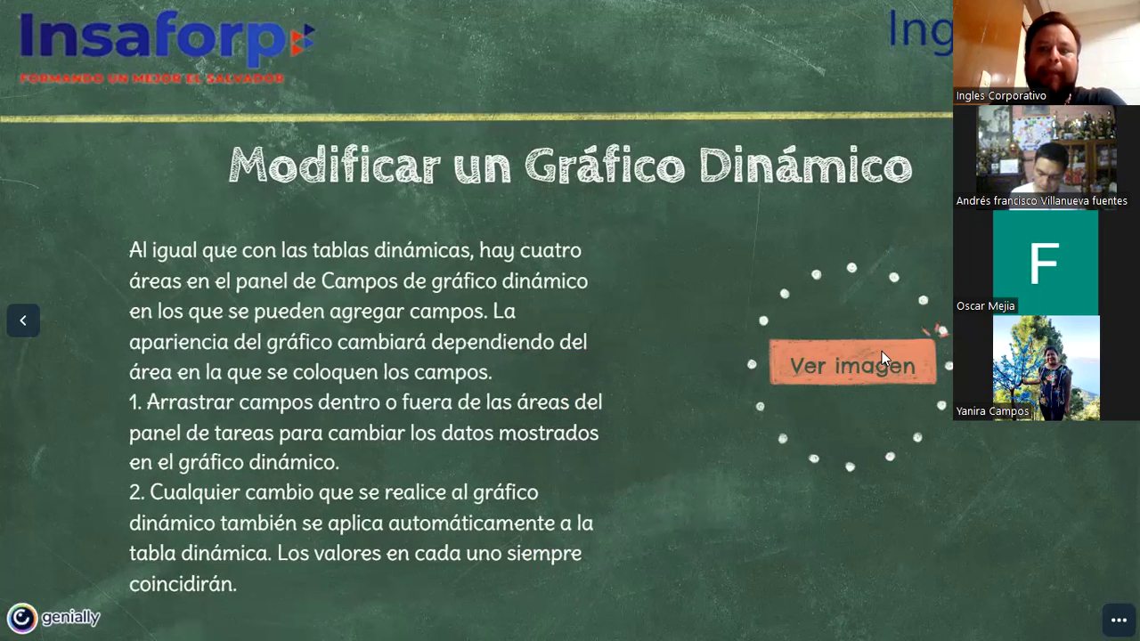
click(757, 367)
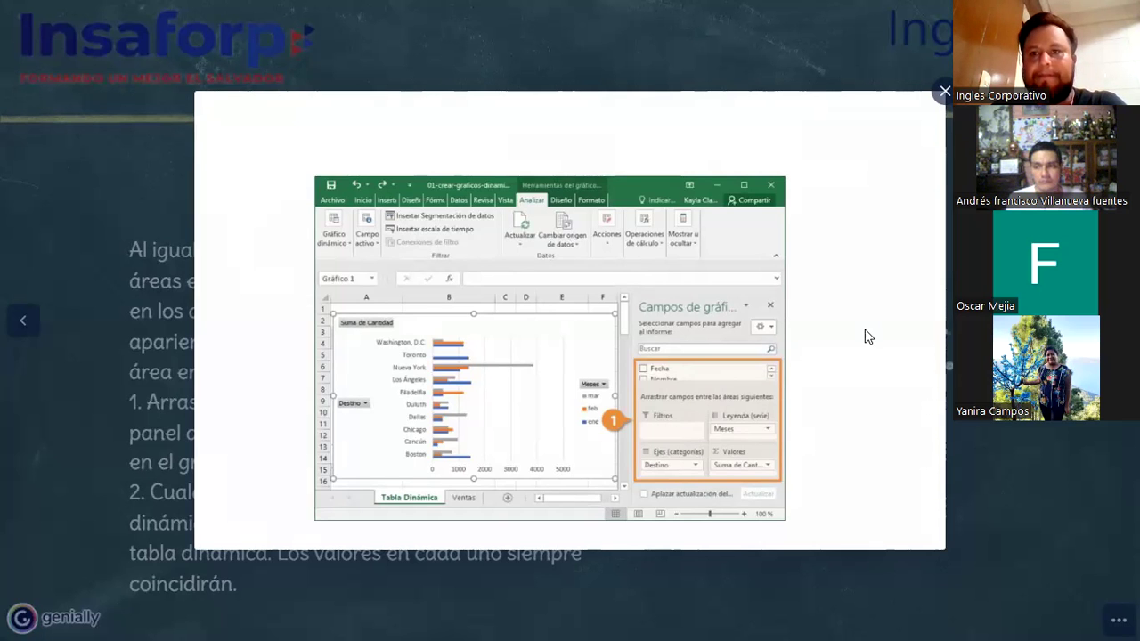
- Close the enlarged pivot-chart screenshot, then enlarge it again to revisit the field layout
click(189, 392)
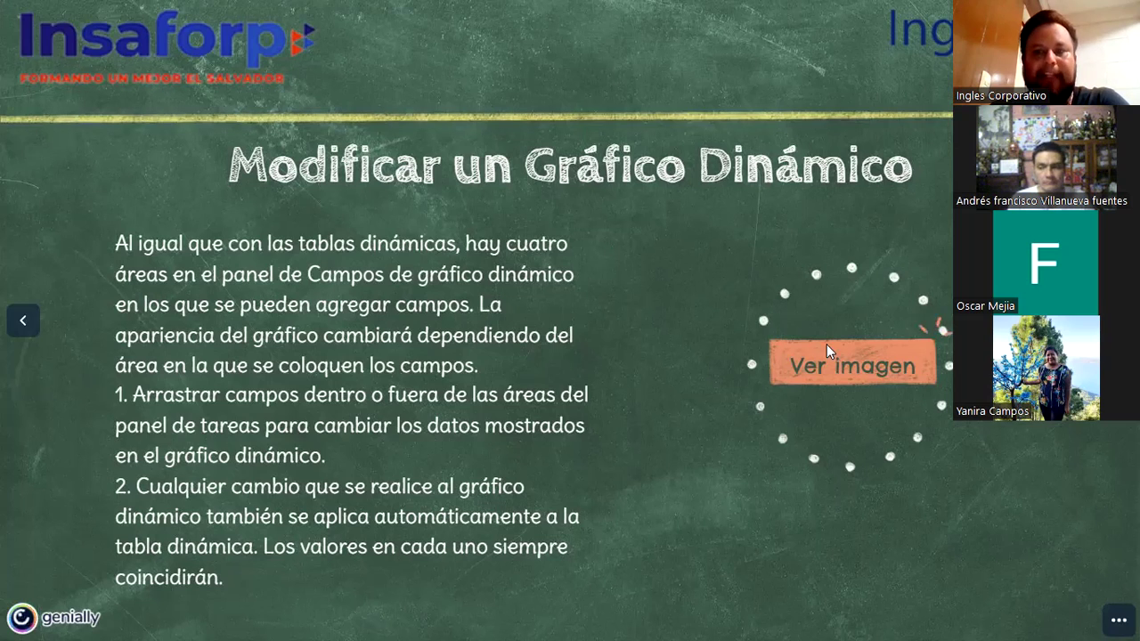
click(742, 378)
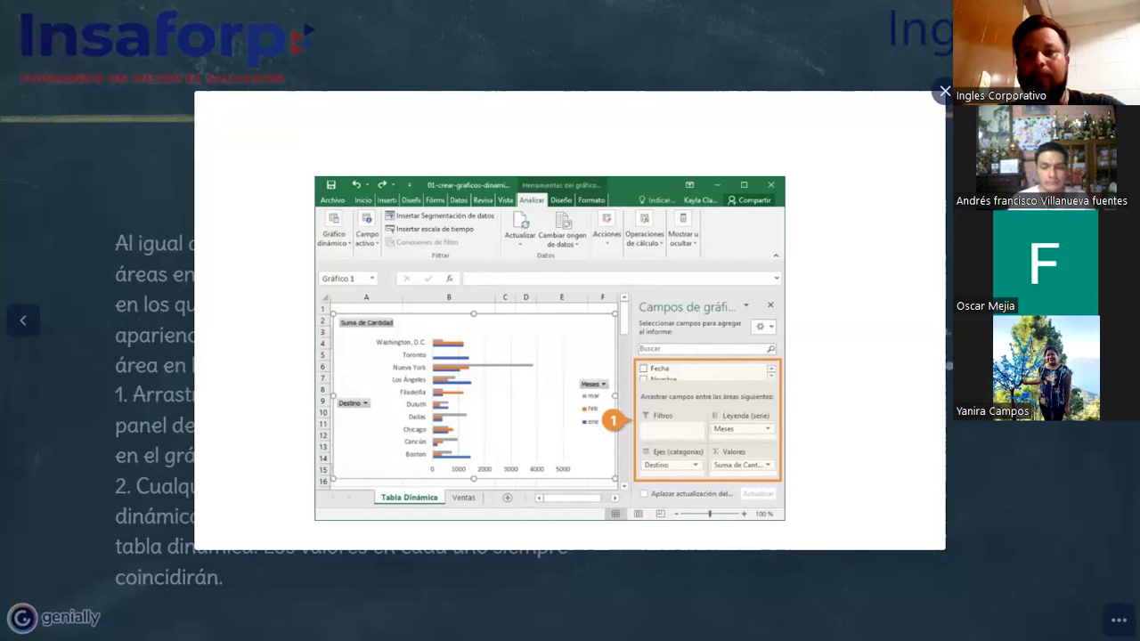
- Close the enlarged image, then browse the Ej2, TD1 and ESTRUCTURA sheets before settling on Ej1
key(Escape)
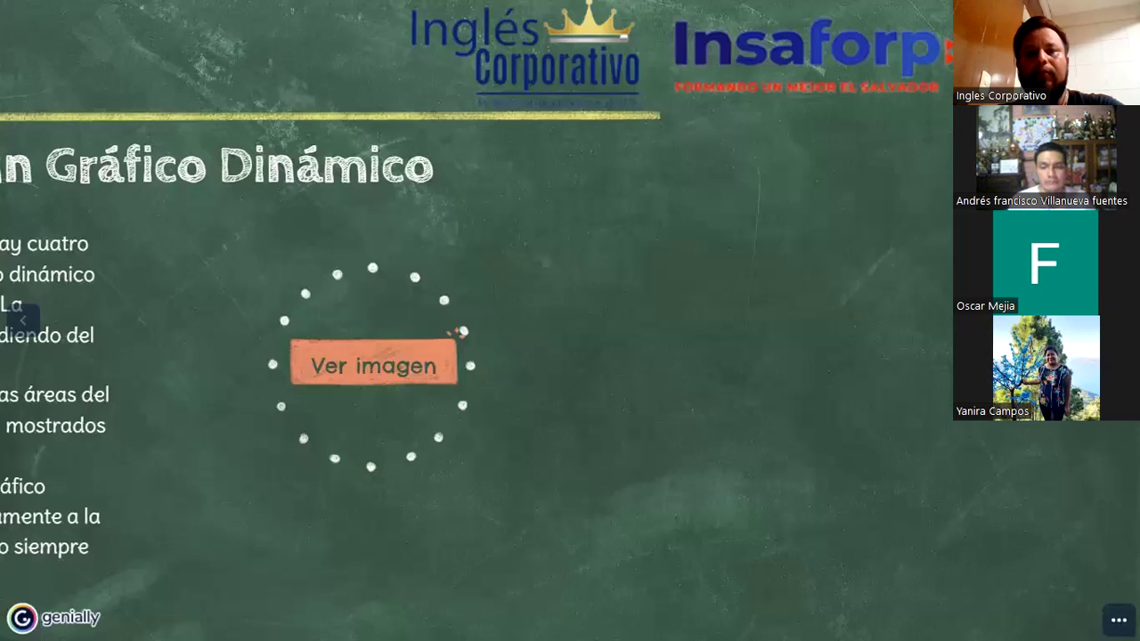
key(Right)
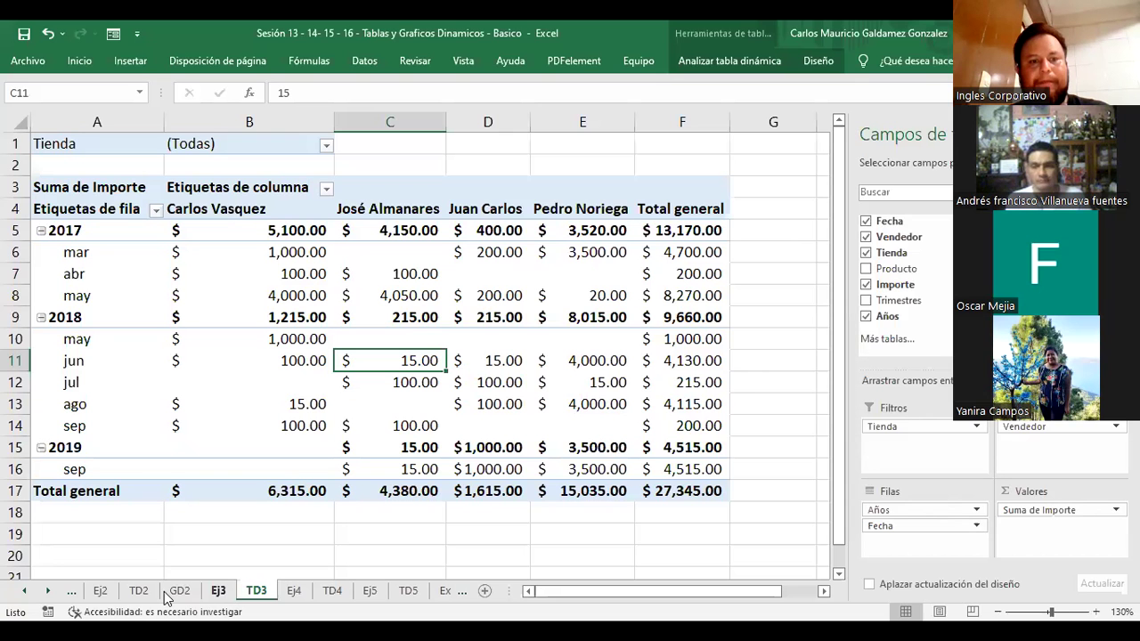
click(104, 592)
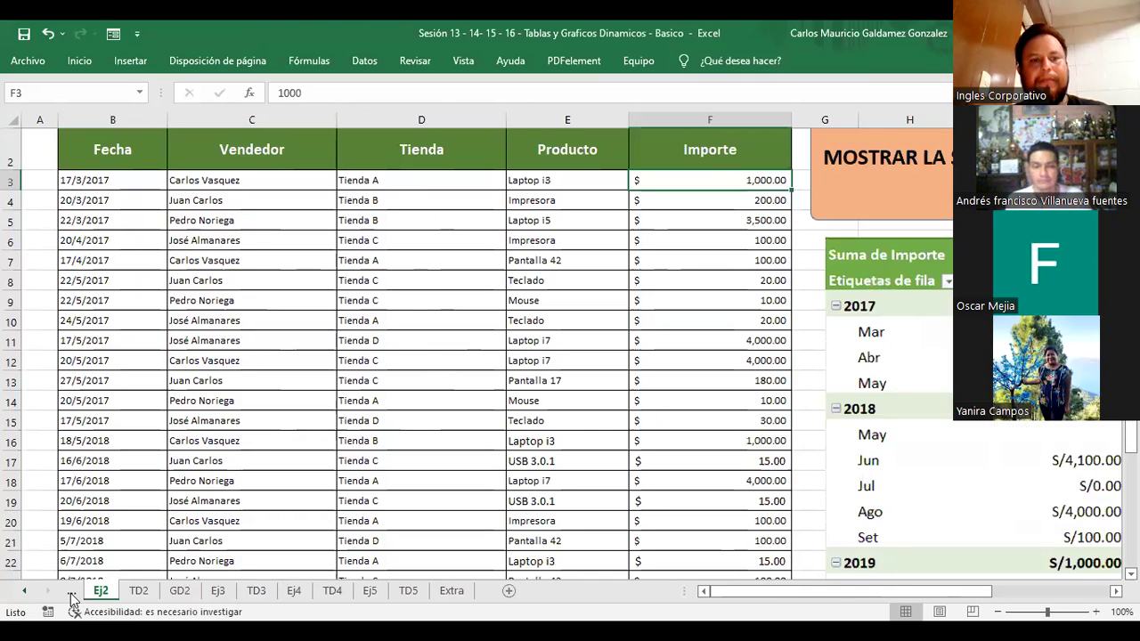
key(ctrl+Page_Up)
key(ctrl+Page_Up)
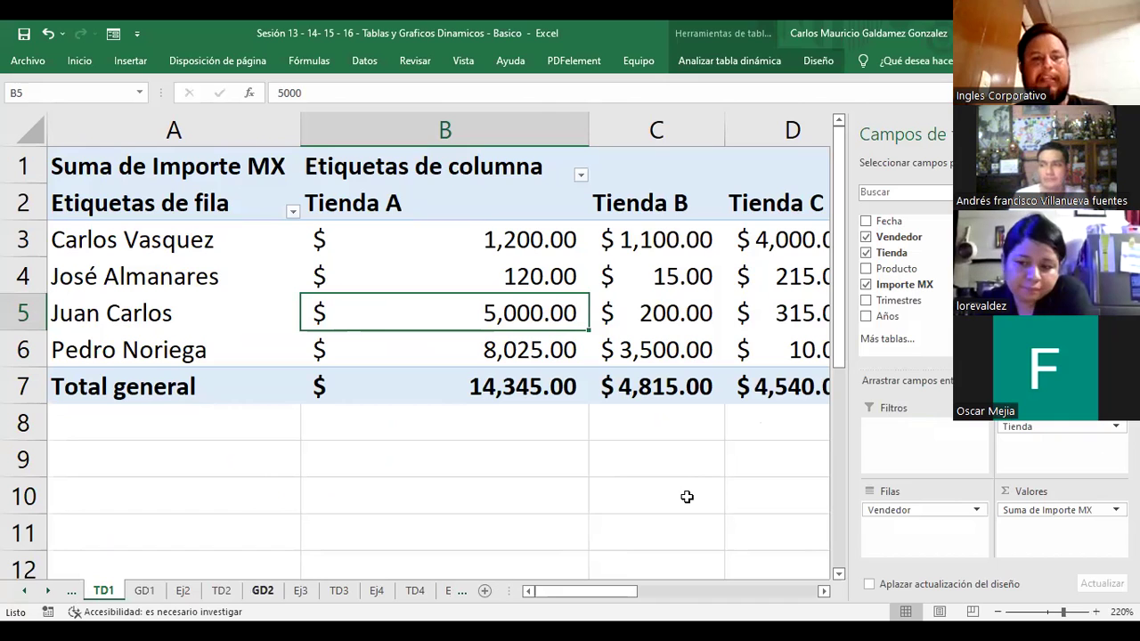
click(75, 590)
click(71, 590)
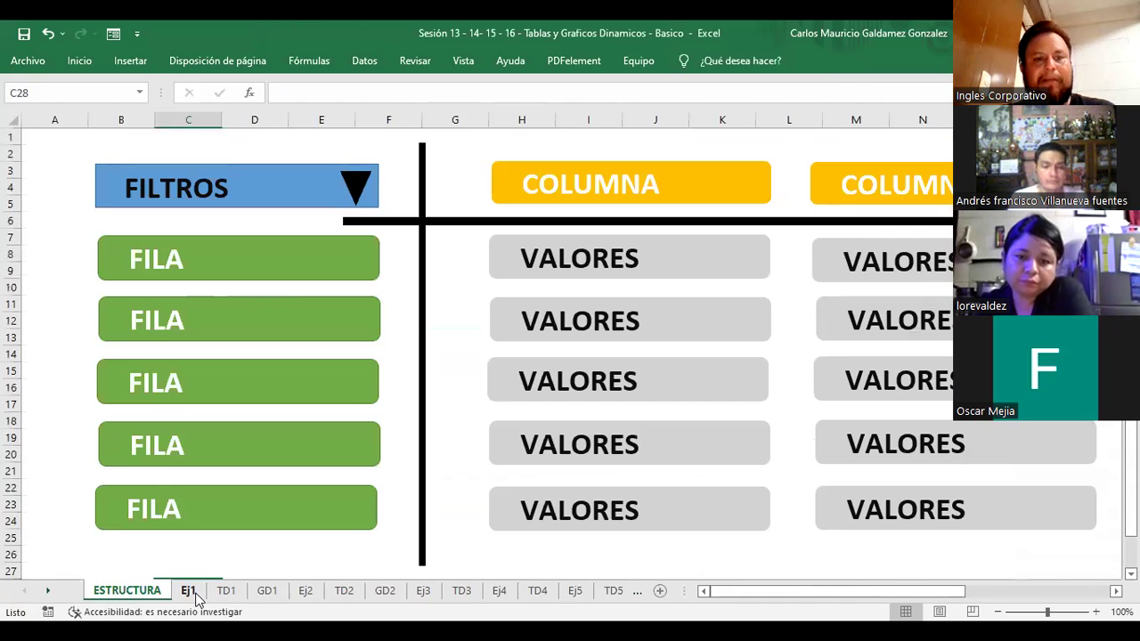
click(306, 592)
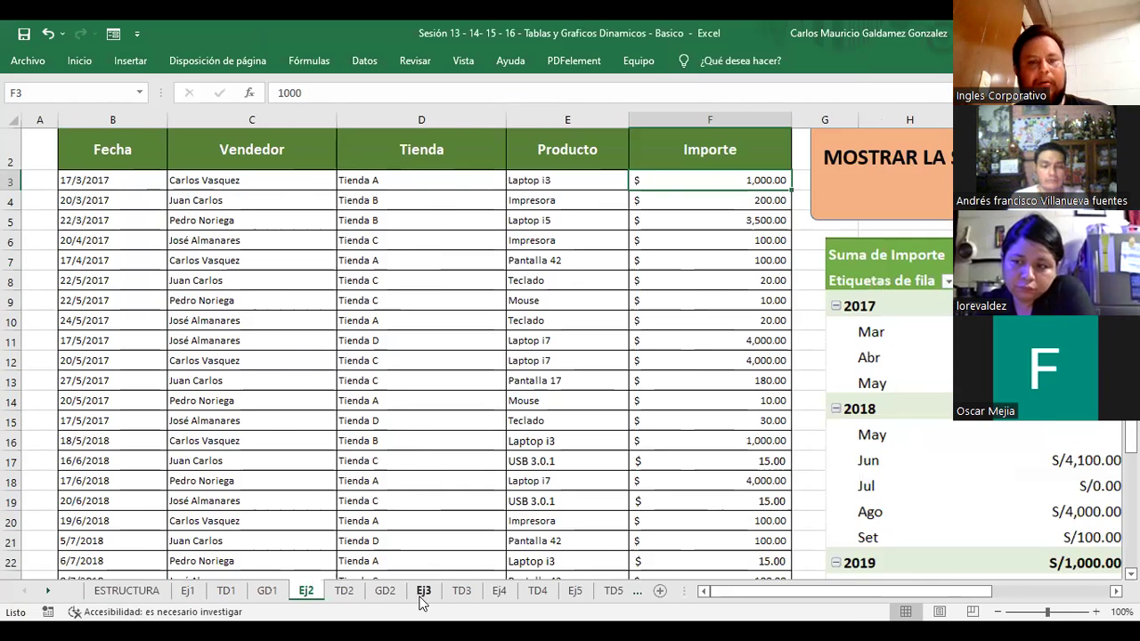
- On the TD3 pivot table sheet, open the value field settings for Suma de Importe
click(422, 594)
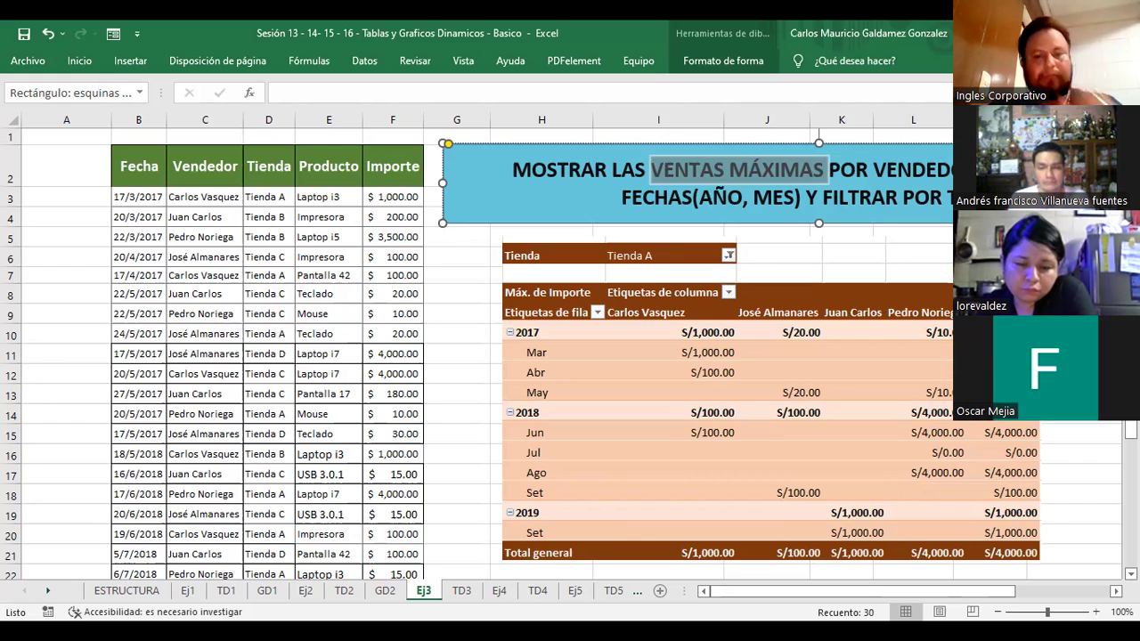
click(460, 591)
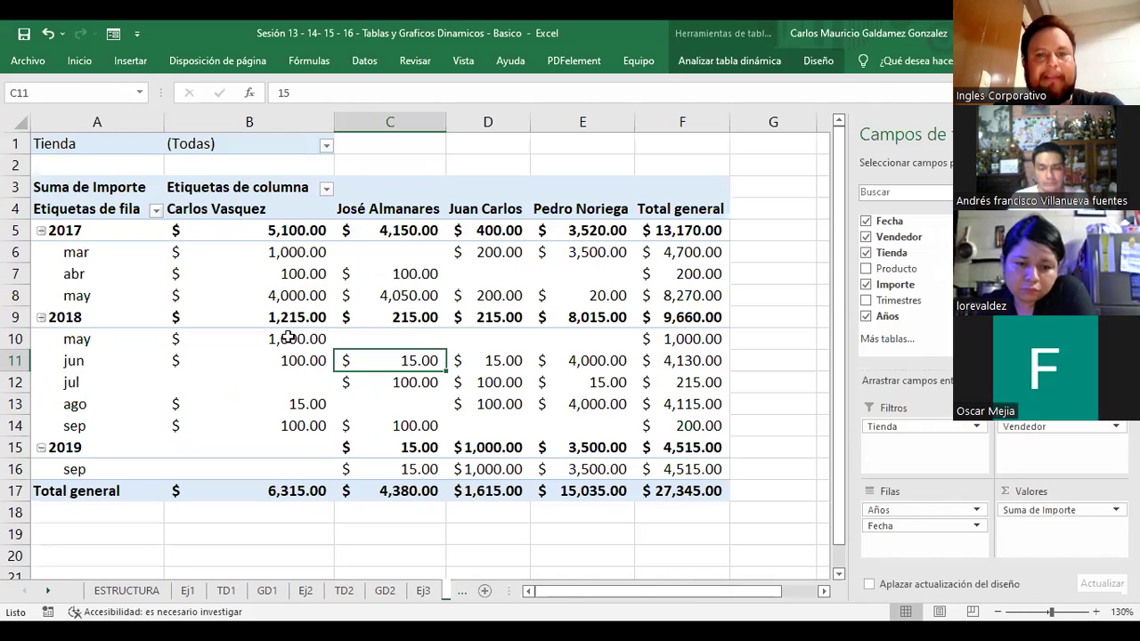
click(257, 294)
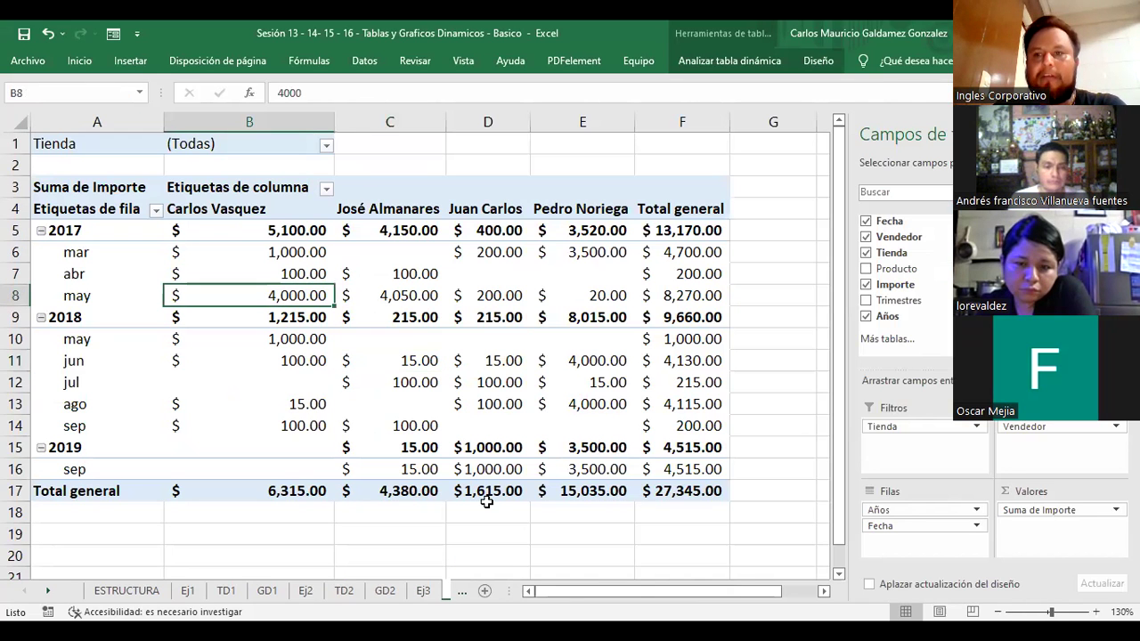
click(1038, 509)
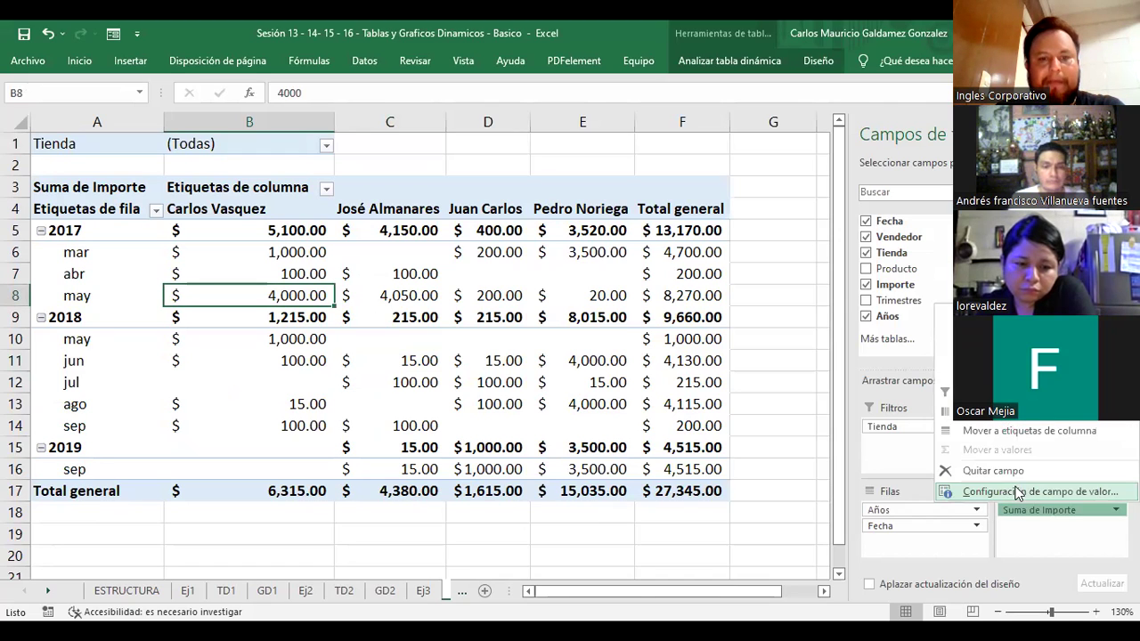
click(422, 590)
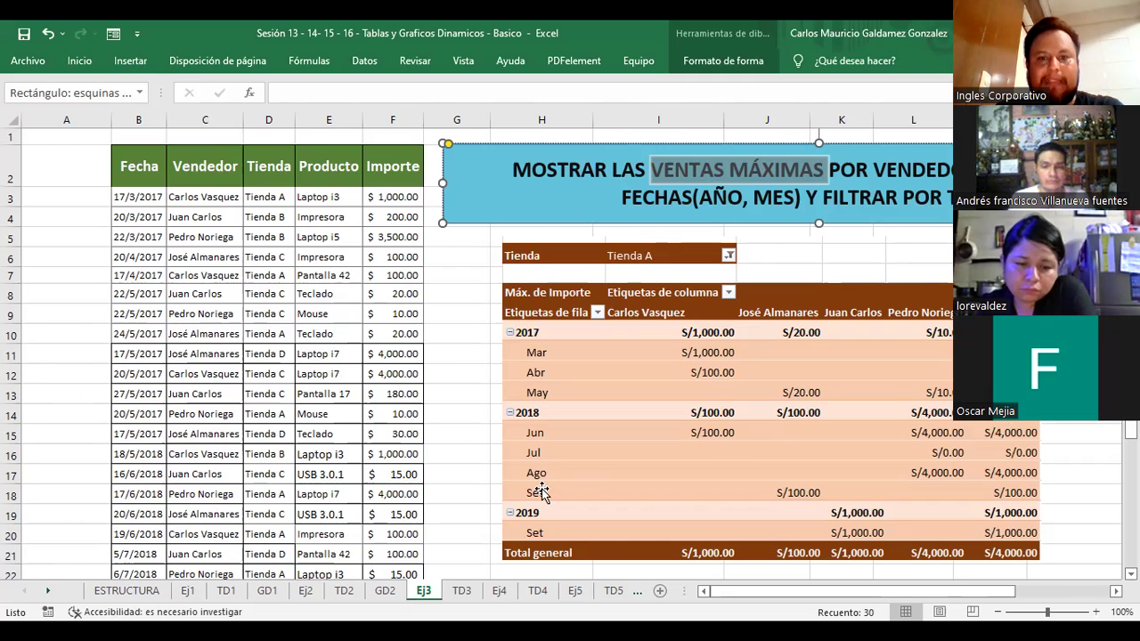
click(460, 594)
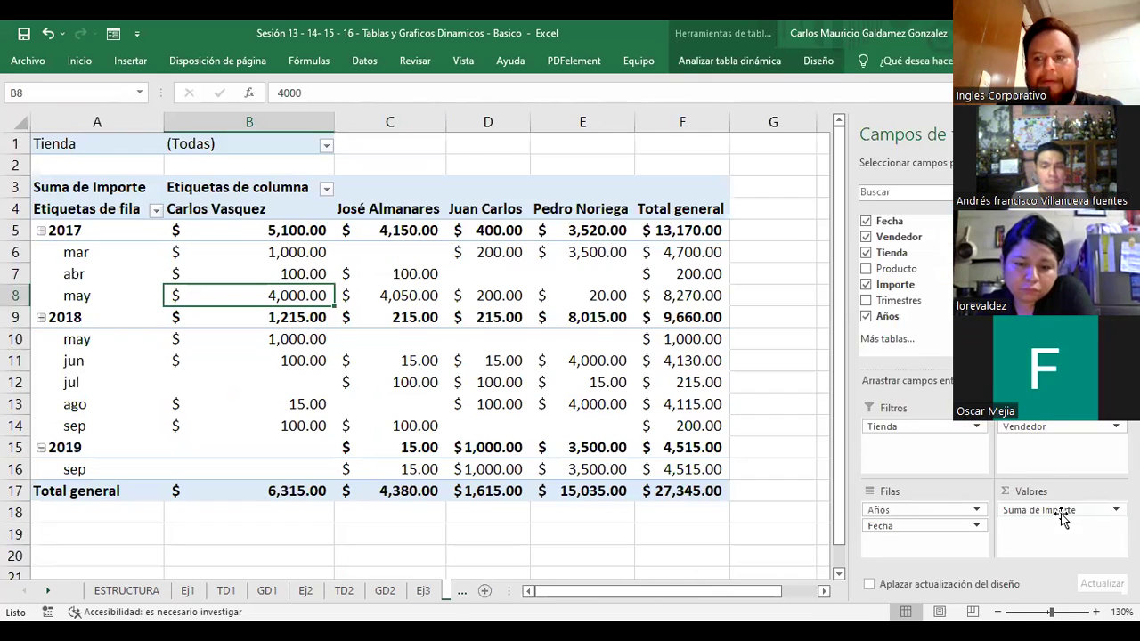
click(1013, 508)
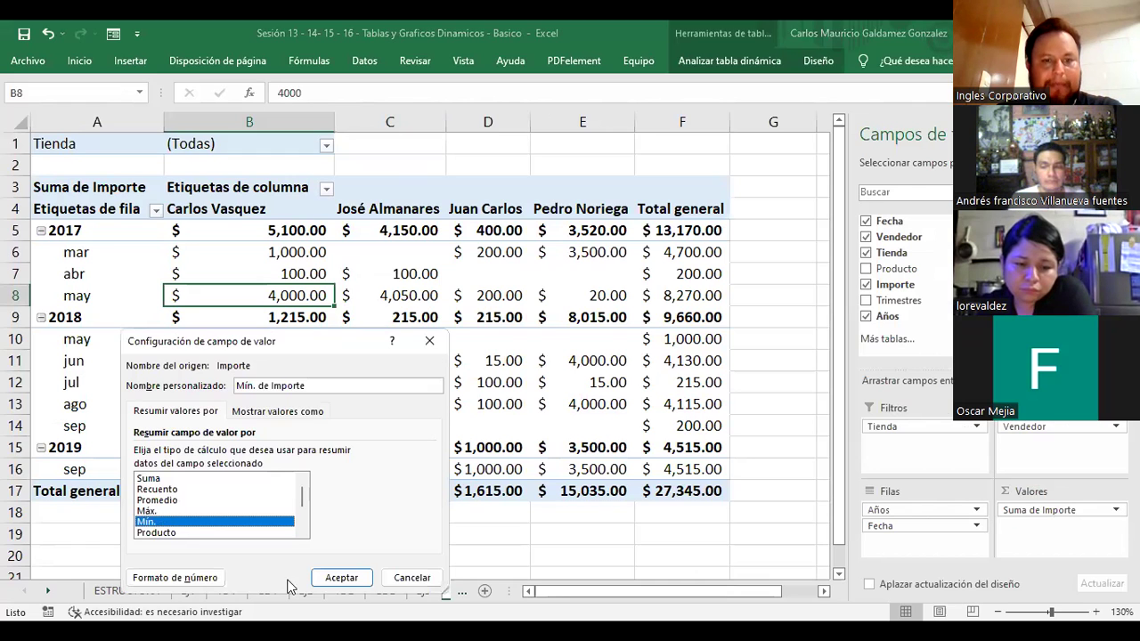
- Switch the Importe summary to Máx., then move to the next seller's May 2017 value
key(Up)
key(Return)
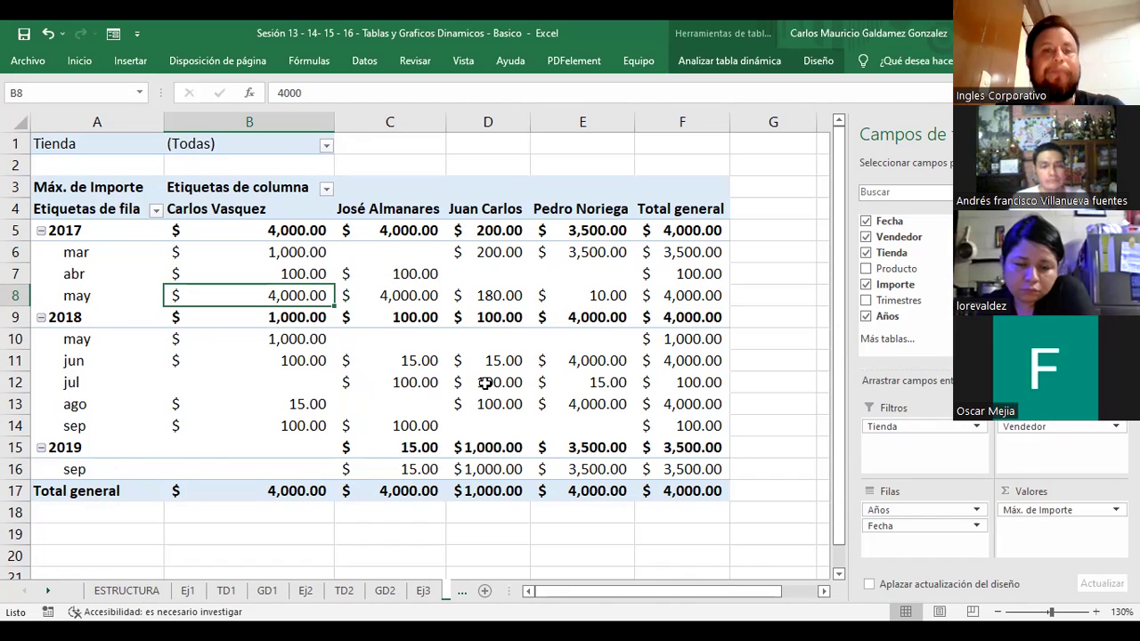
mouse_move(488, 382)
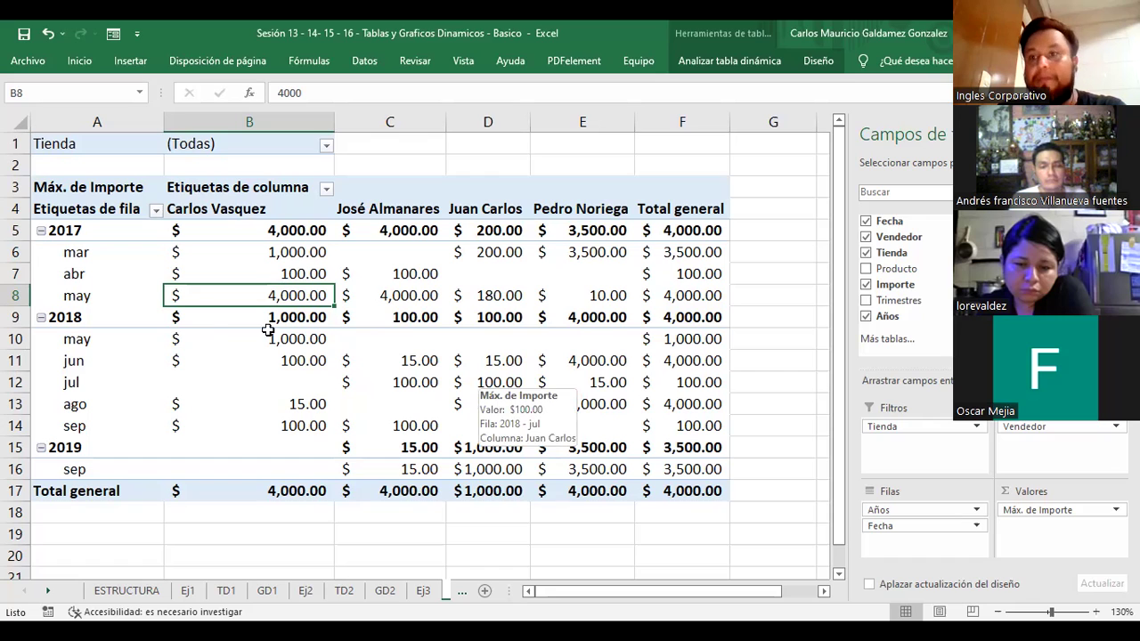
key(Right)
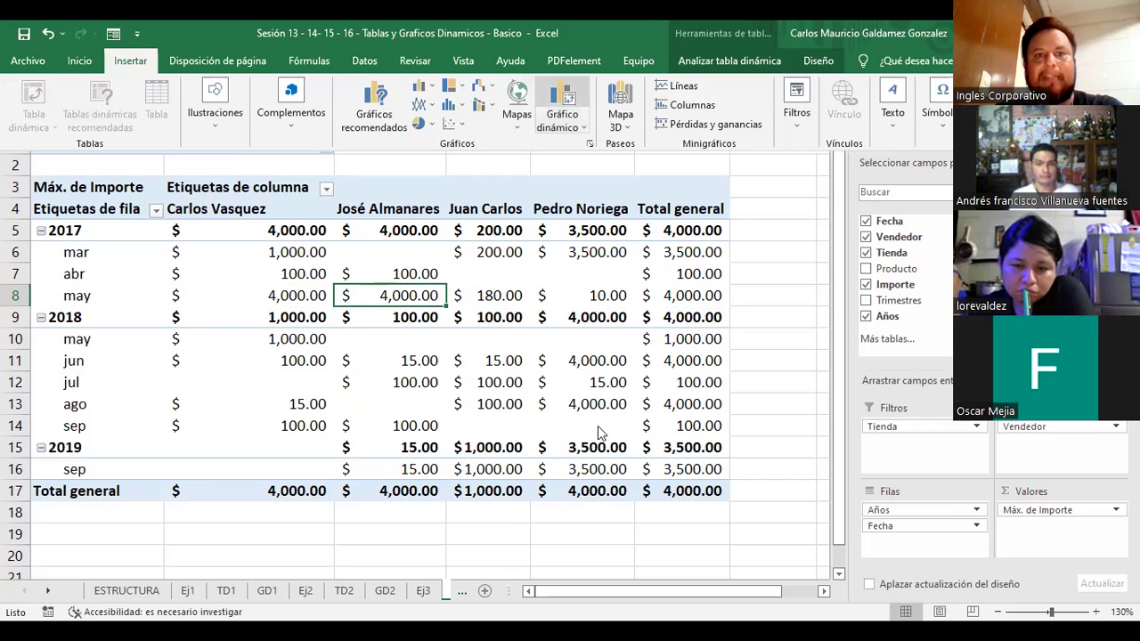
- Start a pivot chart and, after previewing bar and line types, choose Barra 3D agrupada
click(562, 96)
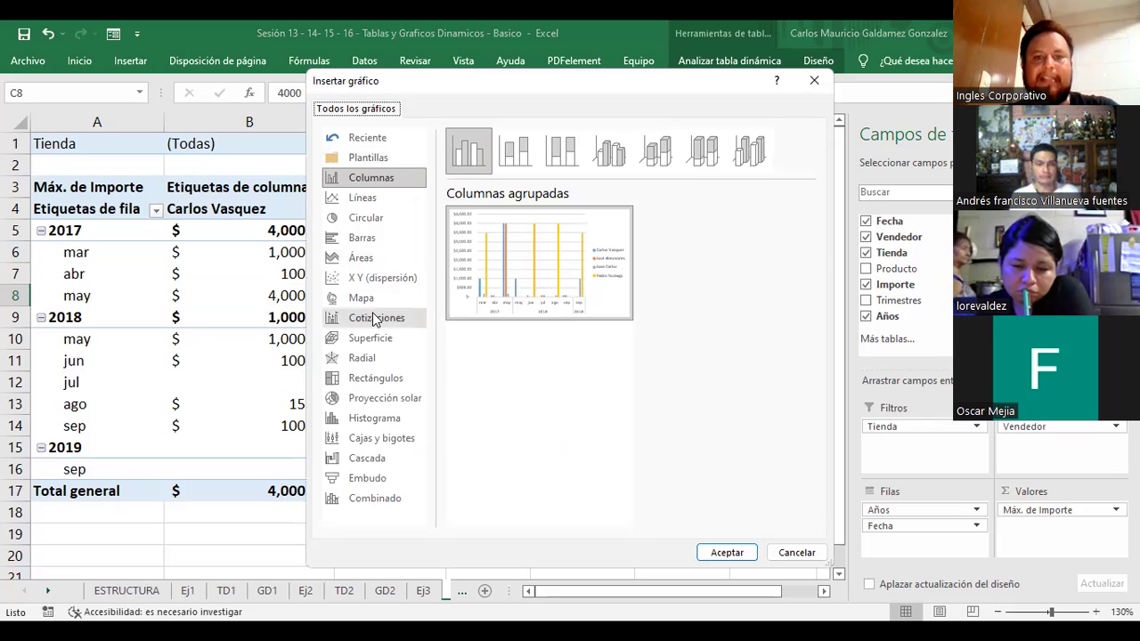
click(374, 239)
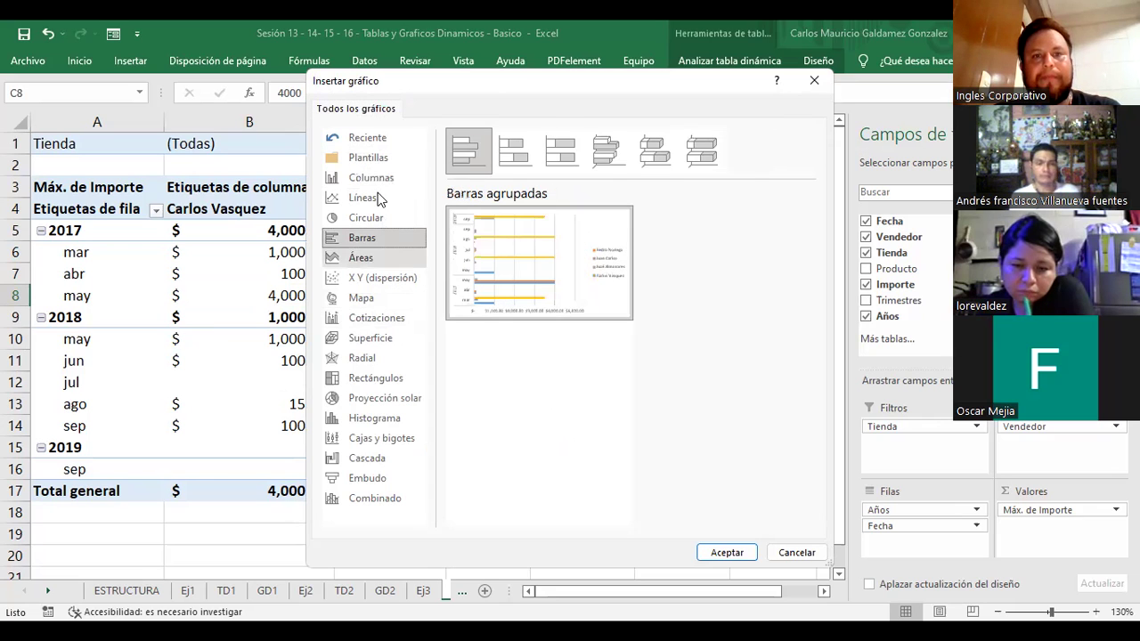
click(379, 198)
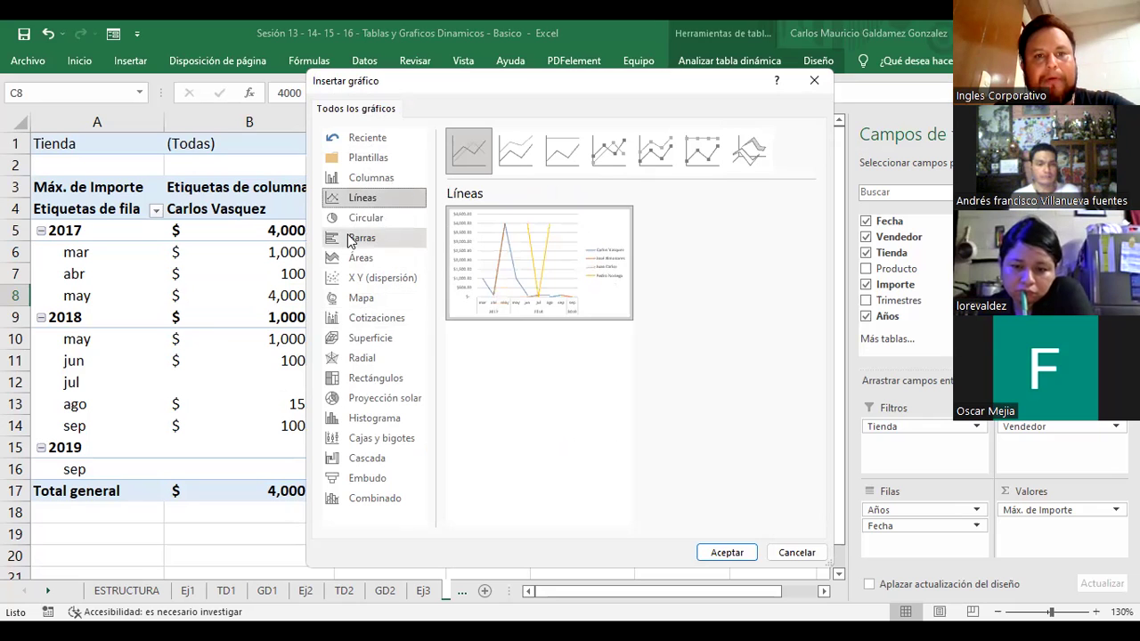
key(Down)
key(Down)
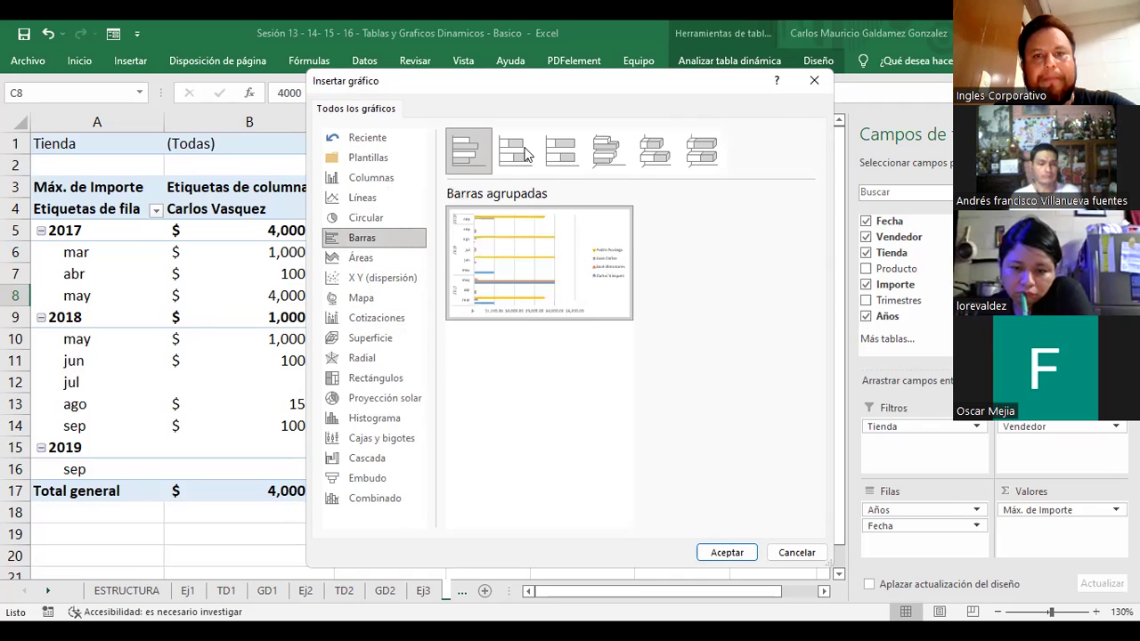
click(525, 153)
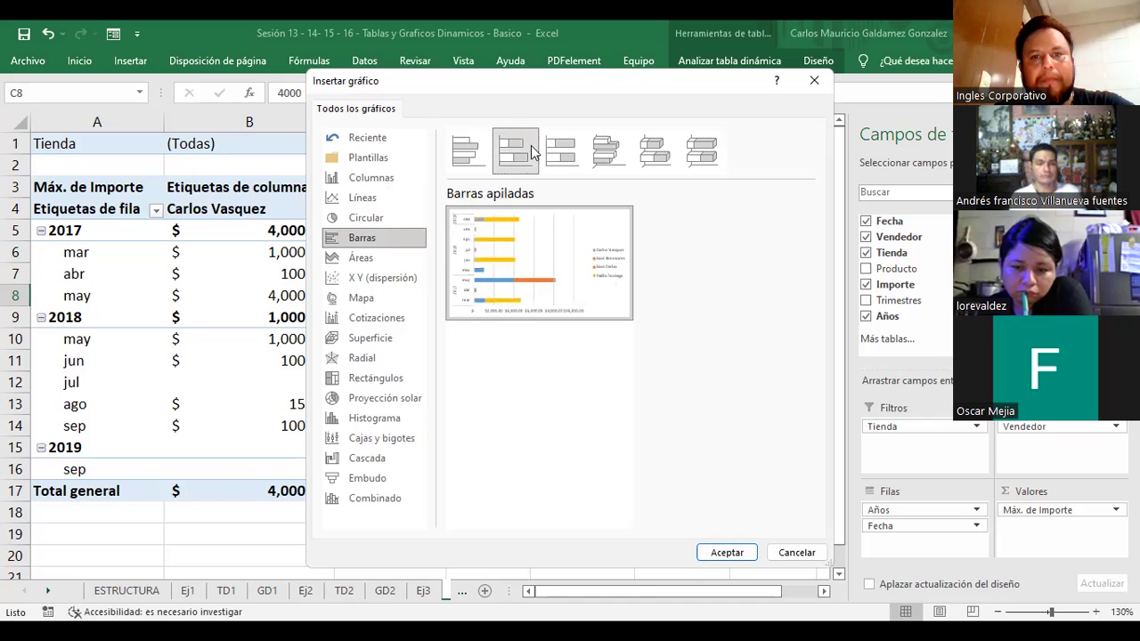
click(602, 161)
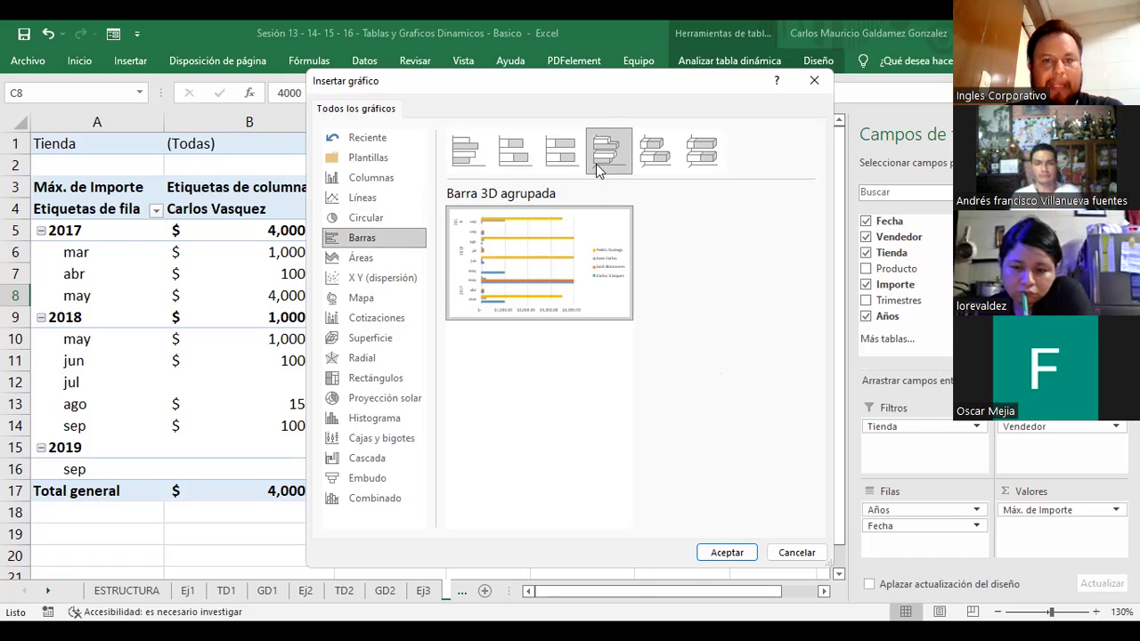
- Insert the Barra 3D agrupada pivot chart and position it over the pivot table, nudged slightly right
click(700, 553)
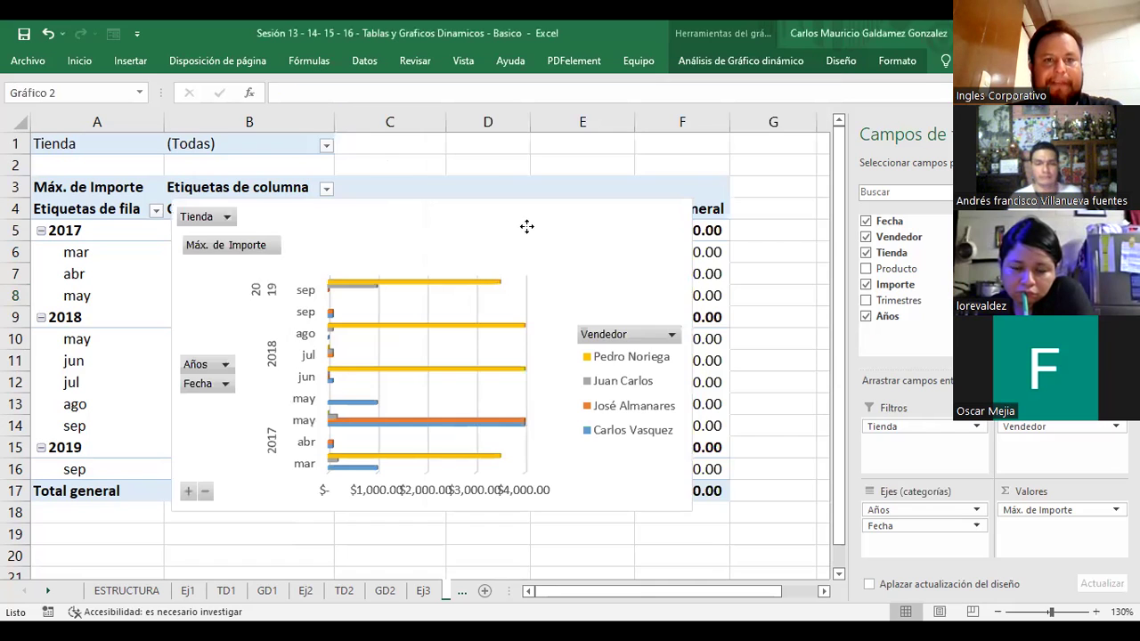
drag(697, 321, 395, 336)
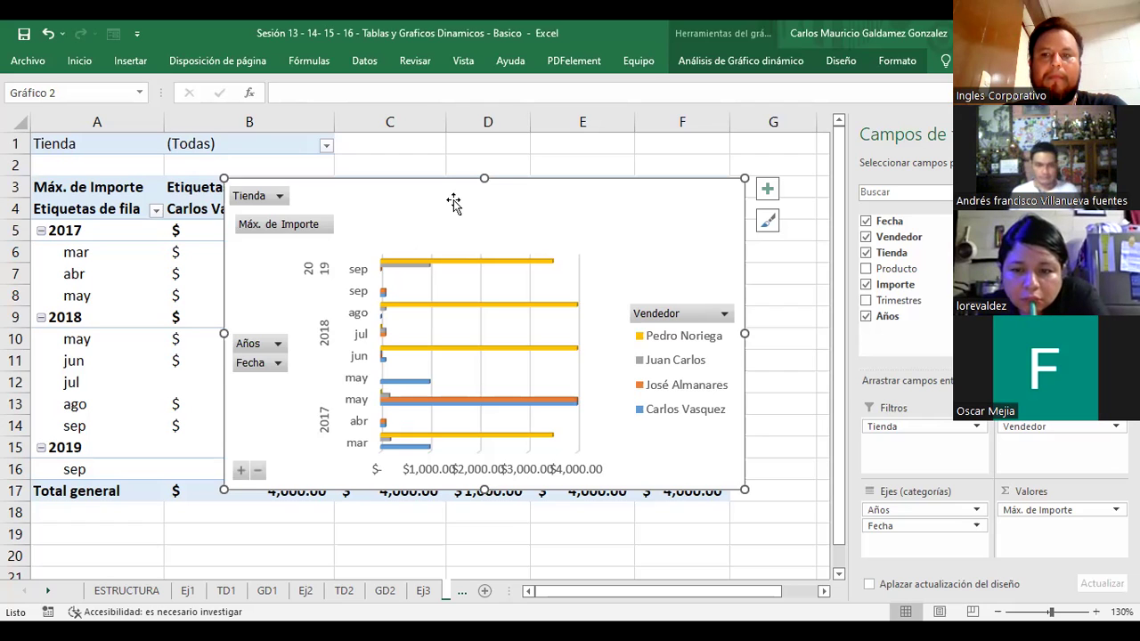
drag(454, 203, 493, 201)
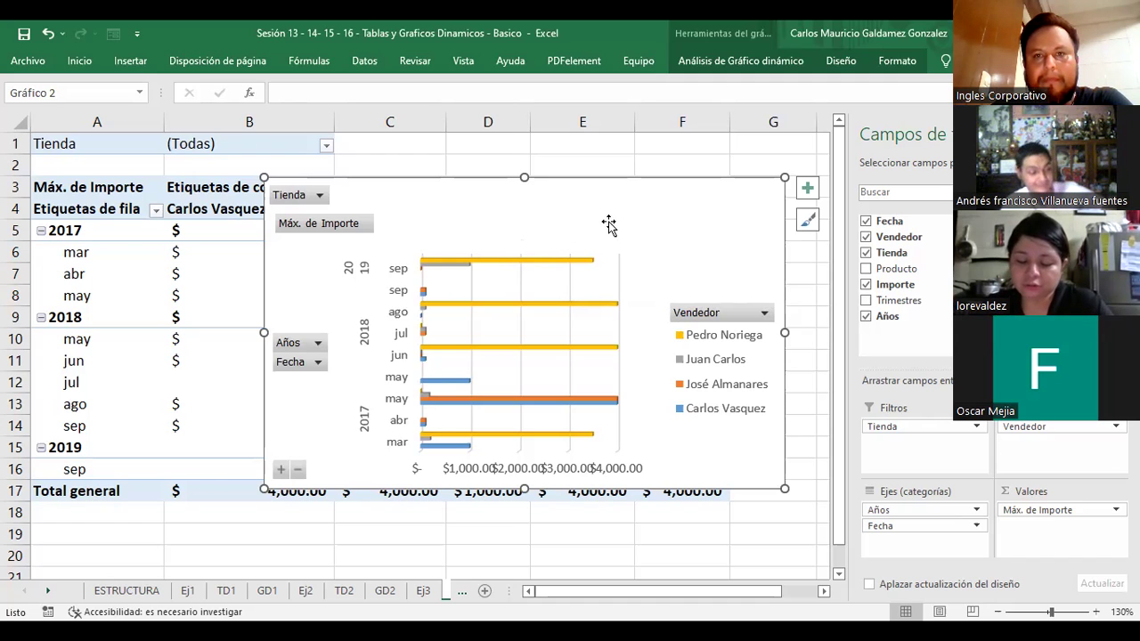
click(837, 64)
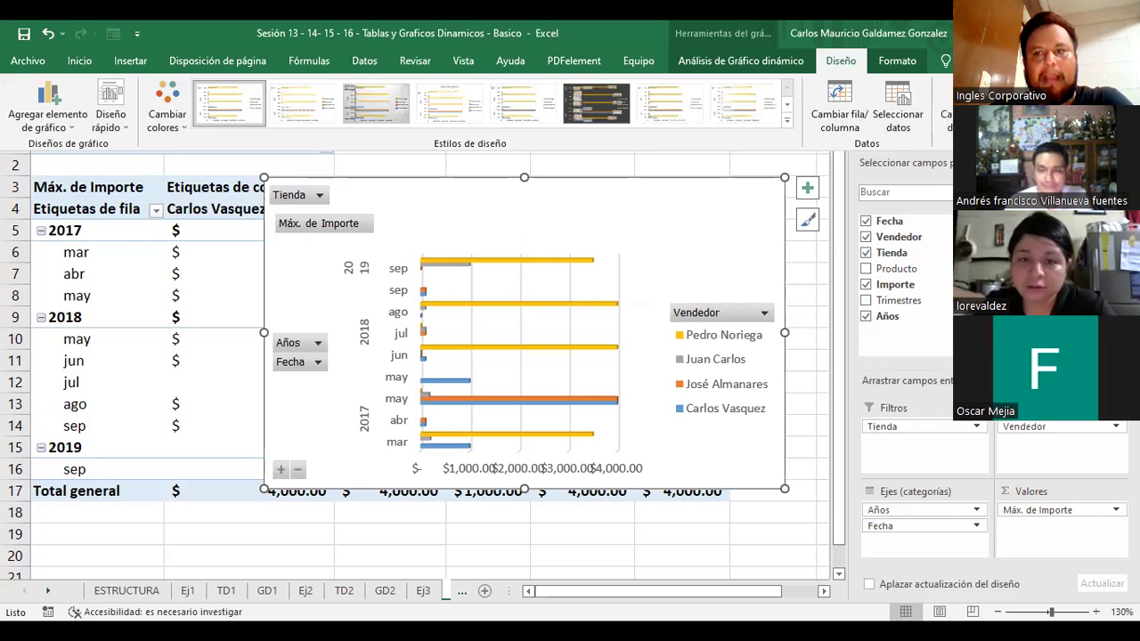
- Move the pivot chart to a new sheet, renaming it from Gráfico4 to GD3
click(1006, 106)
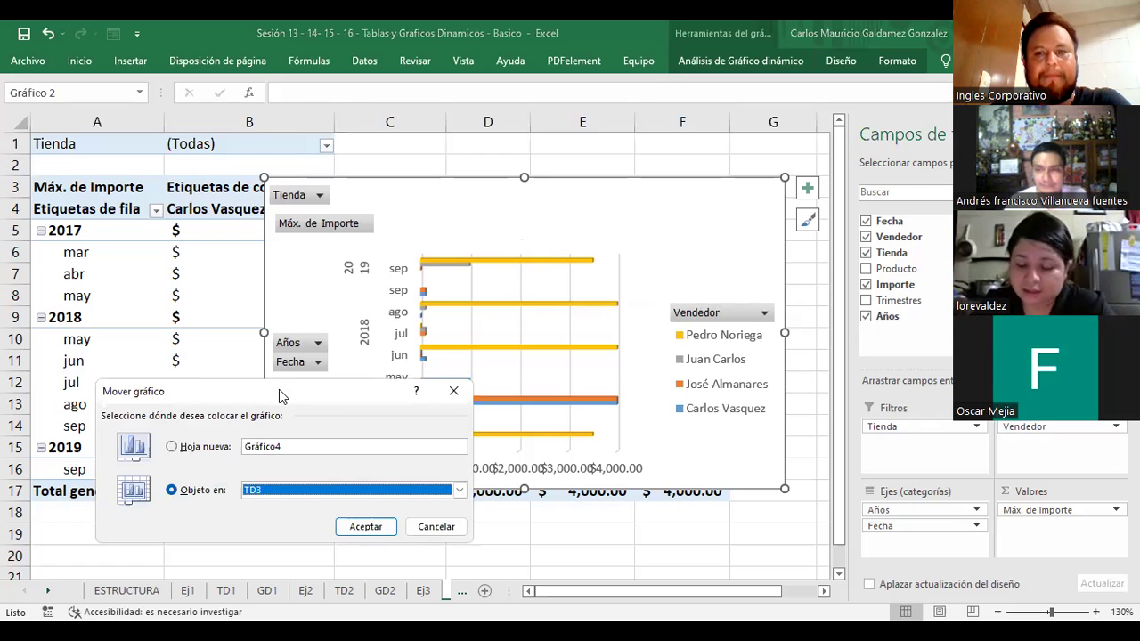
drag(279, 392, 550, 244)
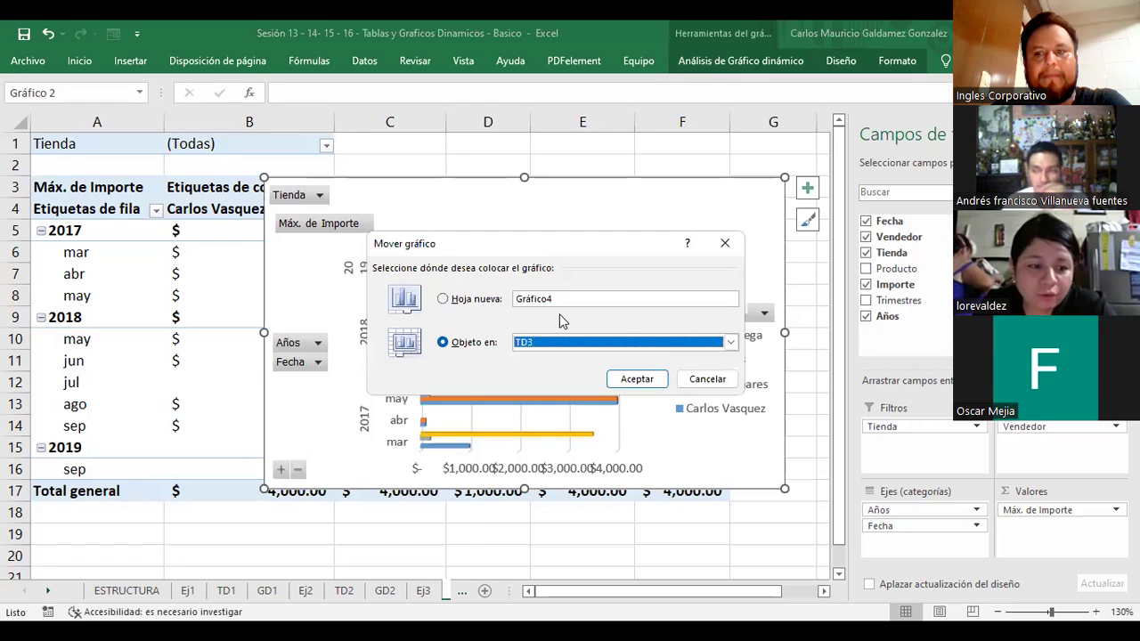
click(446, 300)
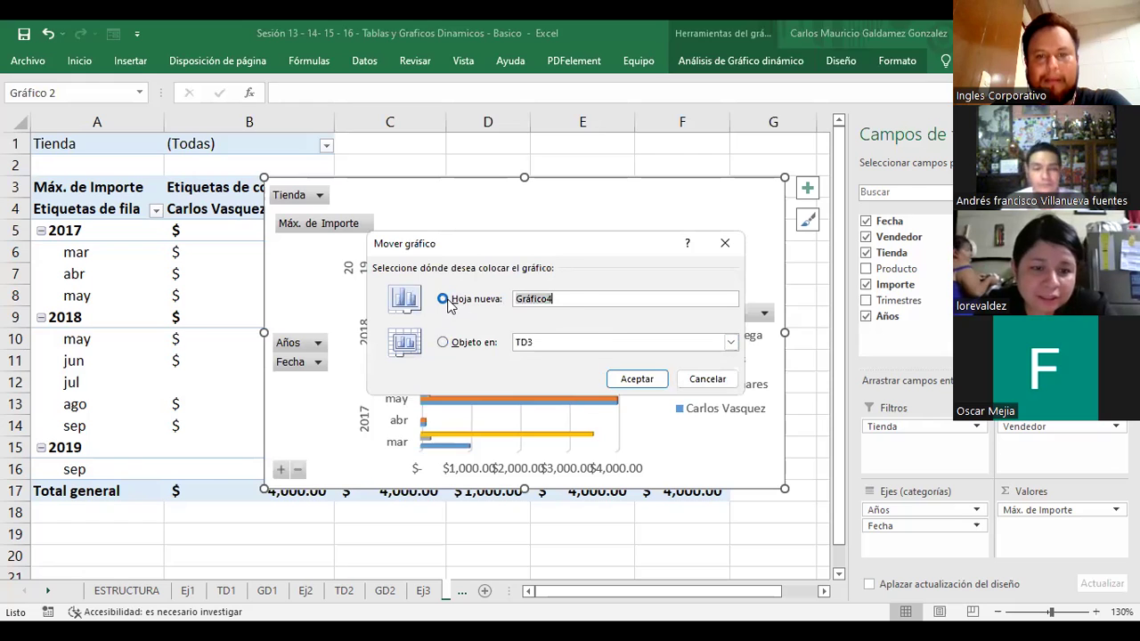
click(565, 298)
key(BackSpace)
text(GD3)
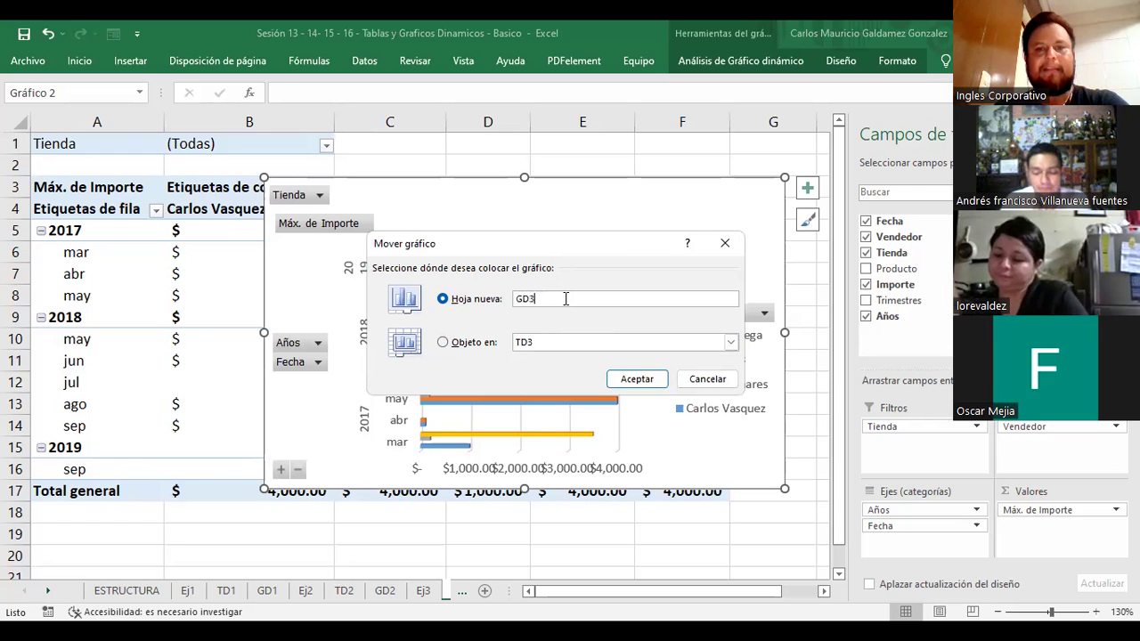
click(644, 374)
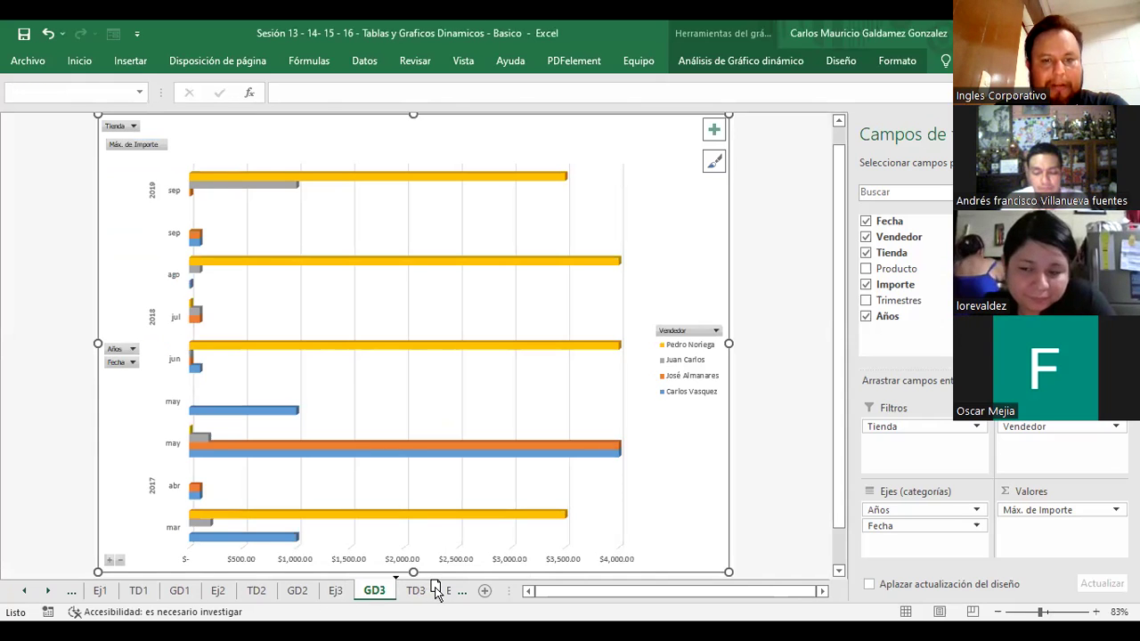
- Place the GD3 sheet right after TD3, then browse TD3, GD3 and the Ej4 data sheet
drag(424, 591, 434, 590)
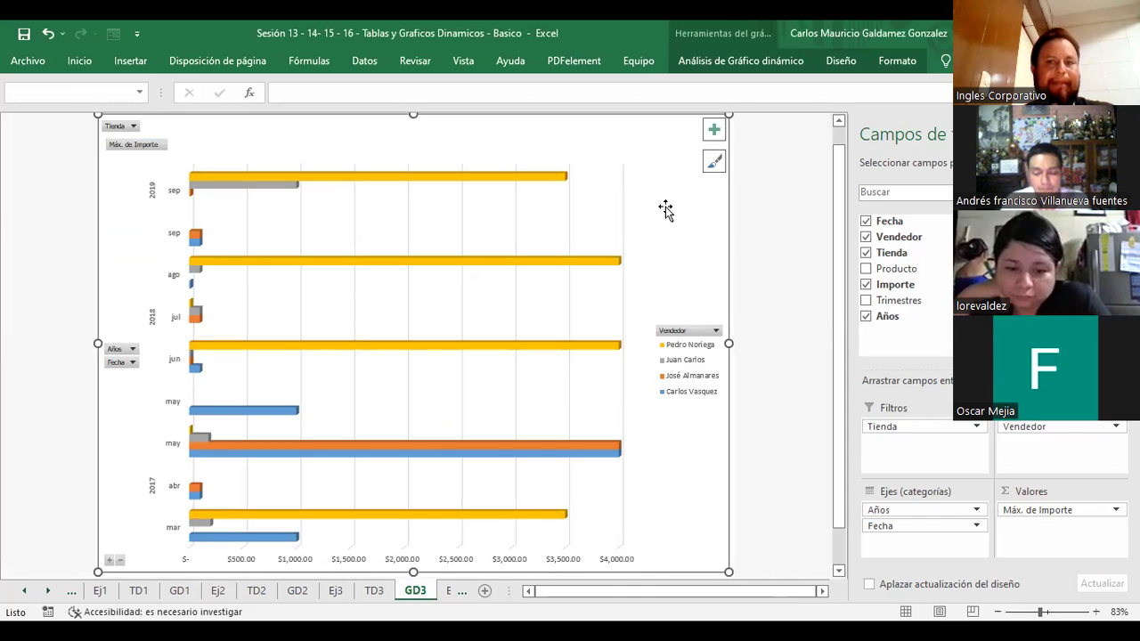
click(373, 590)
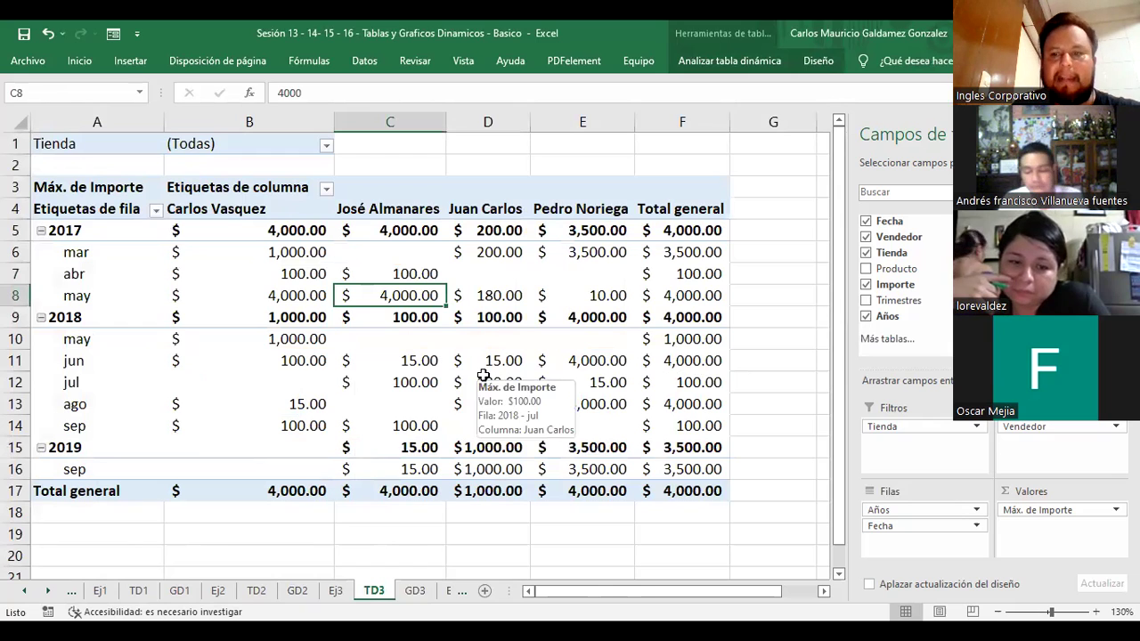
mouse_move(487, 382)
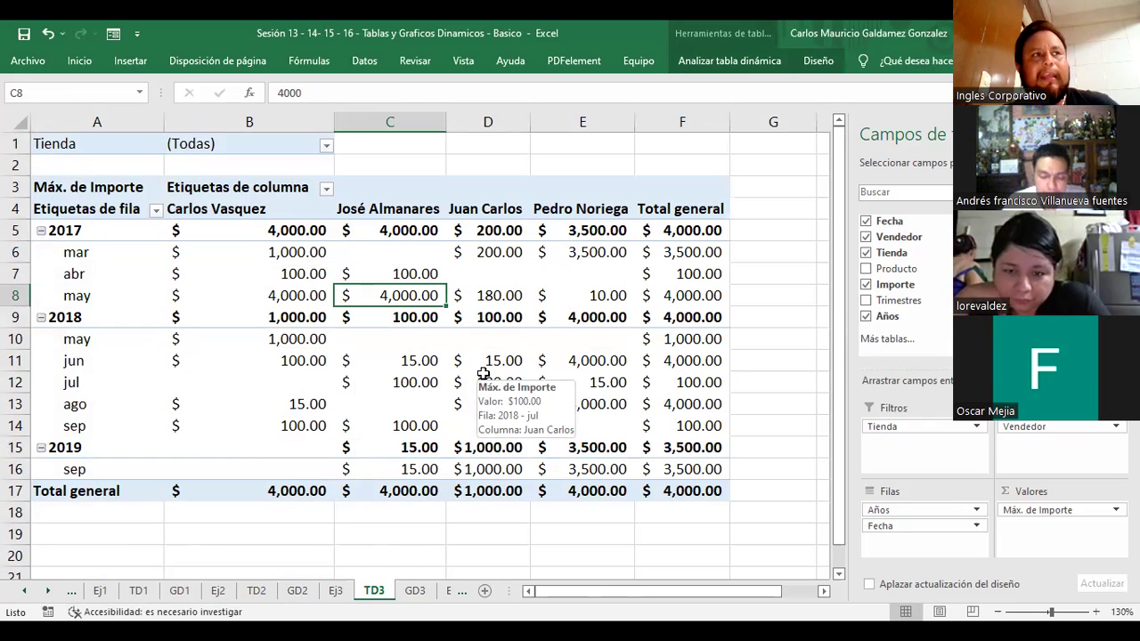
click(414, 592)
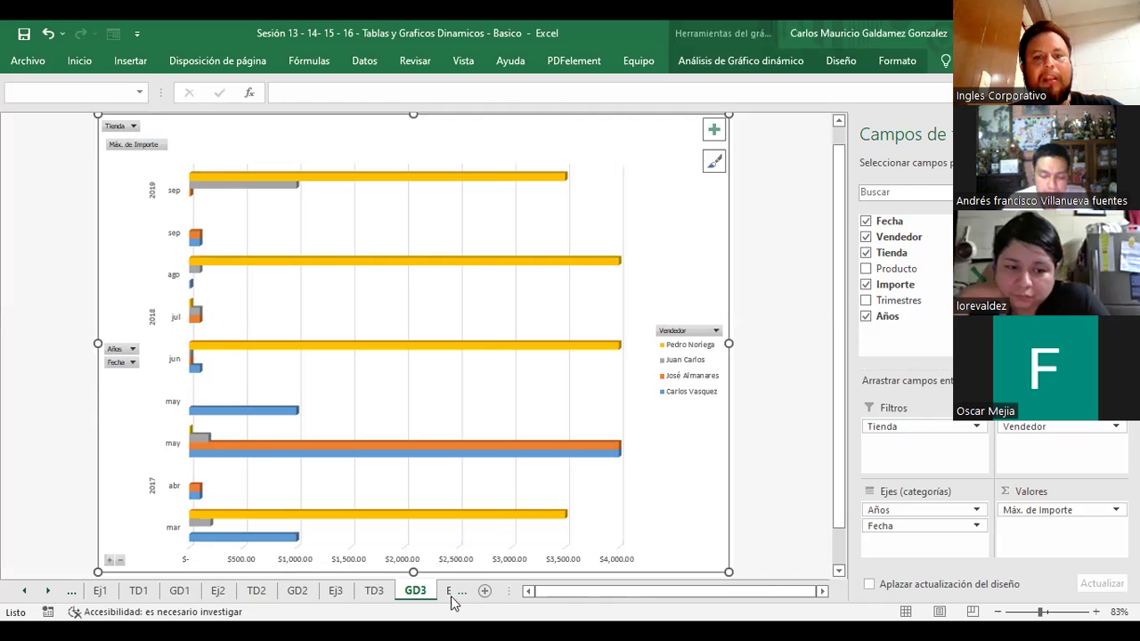
click(451, 593)
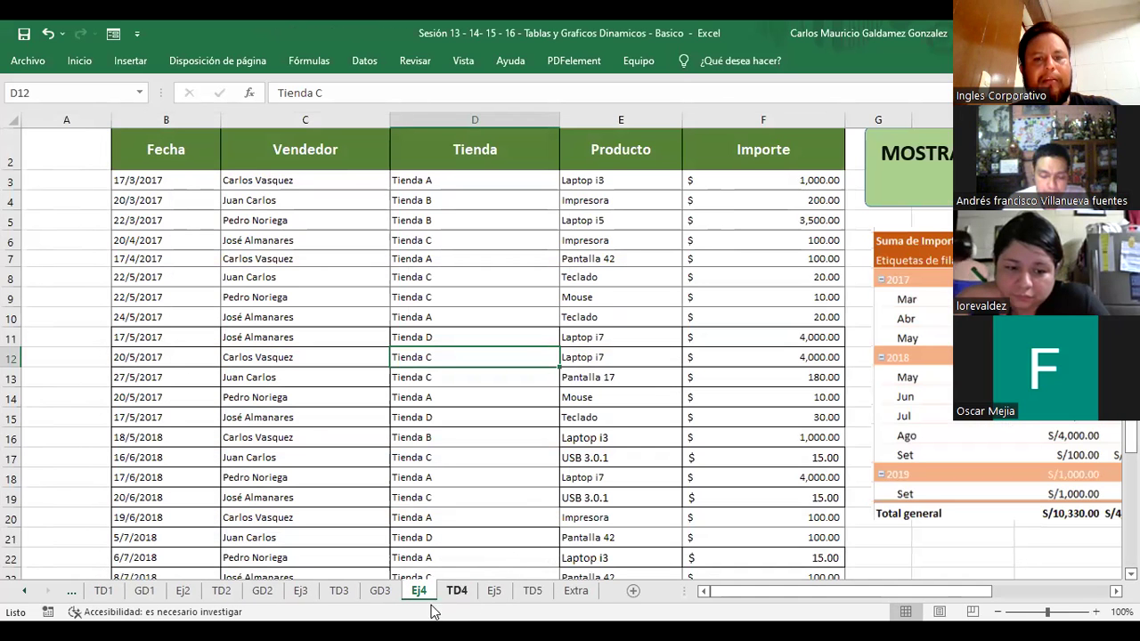
click(456, 592)
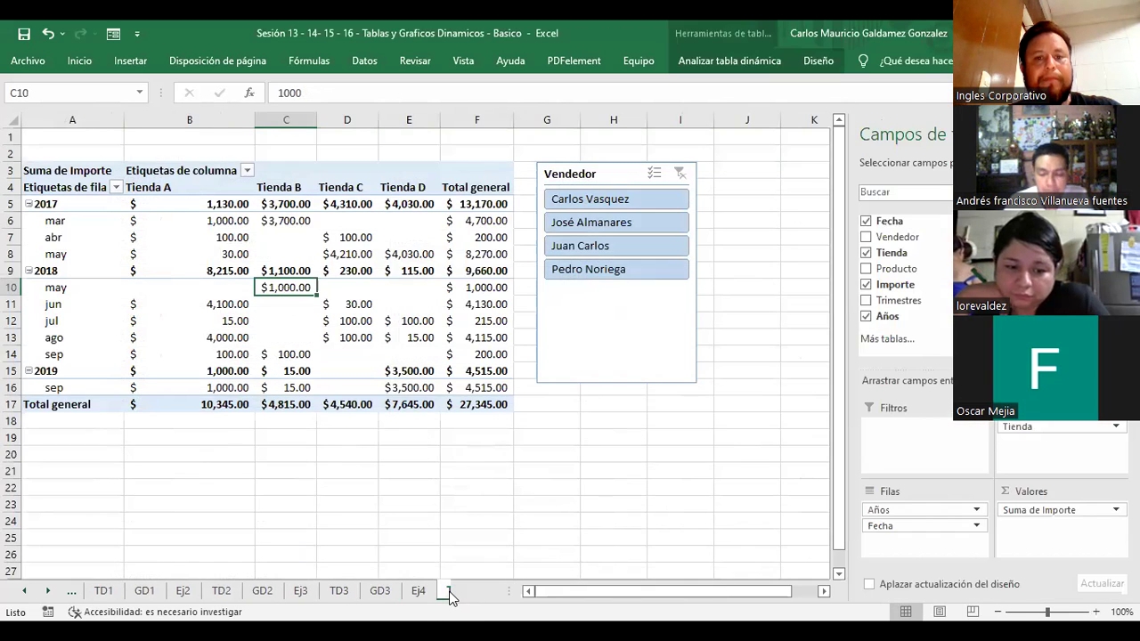
click(239, 353)
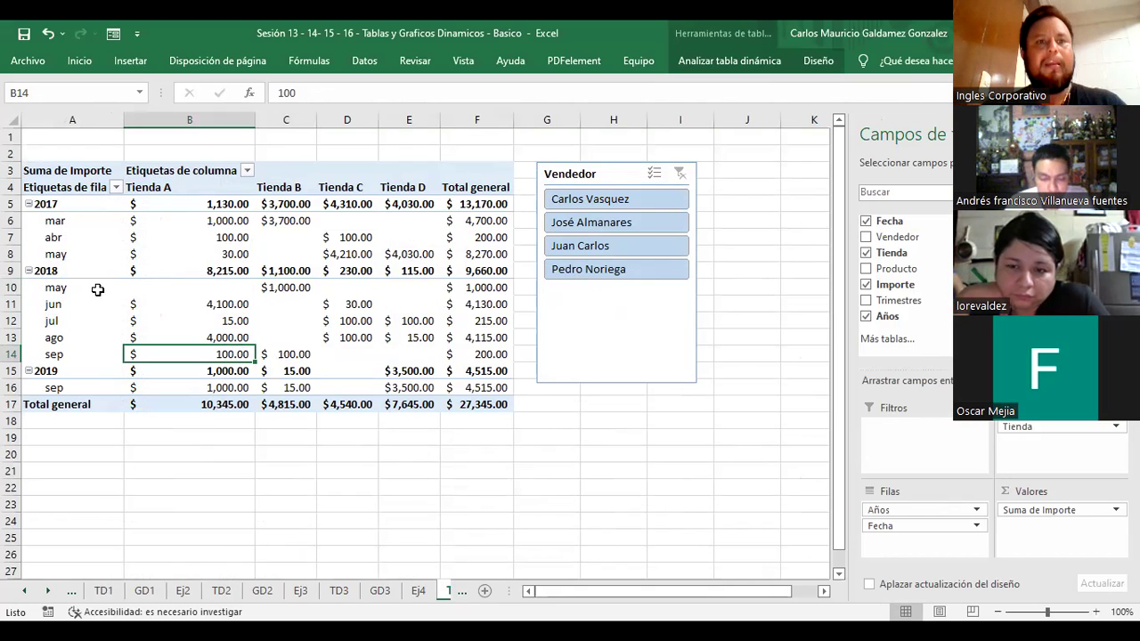
click(418, 591)
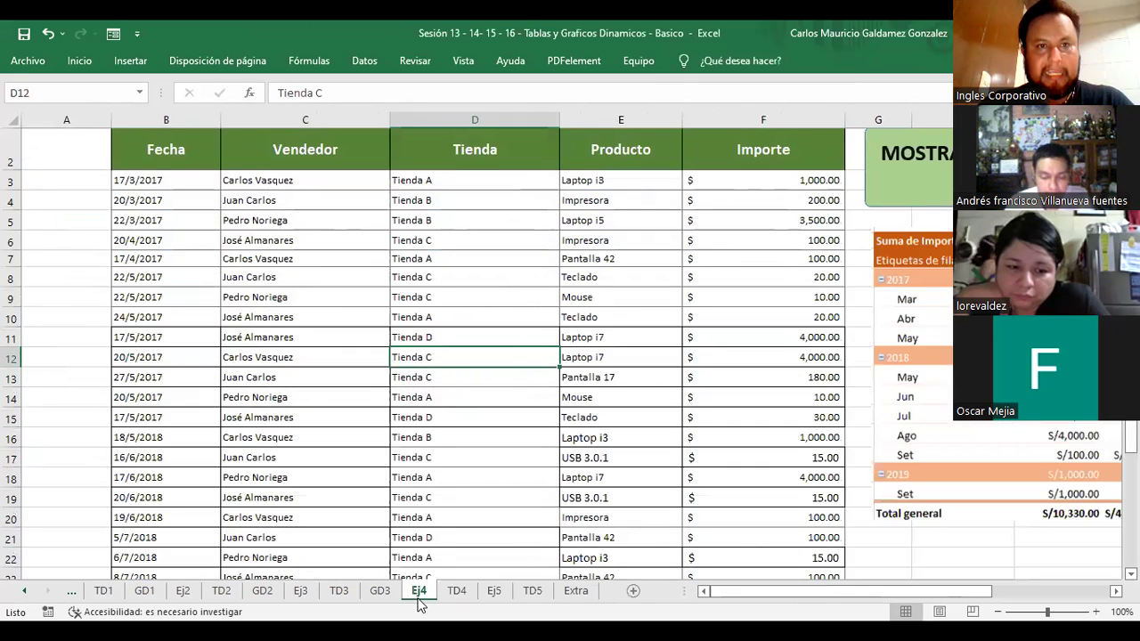
drag(757, 591, 853, 595)
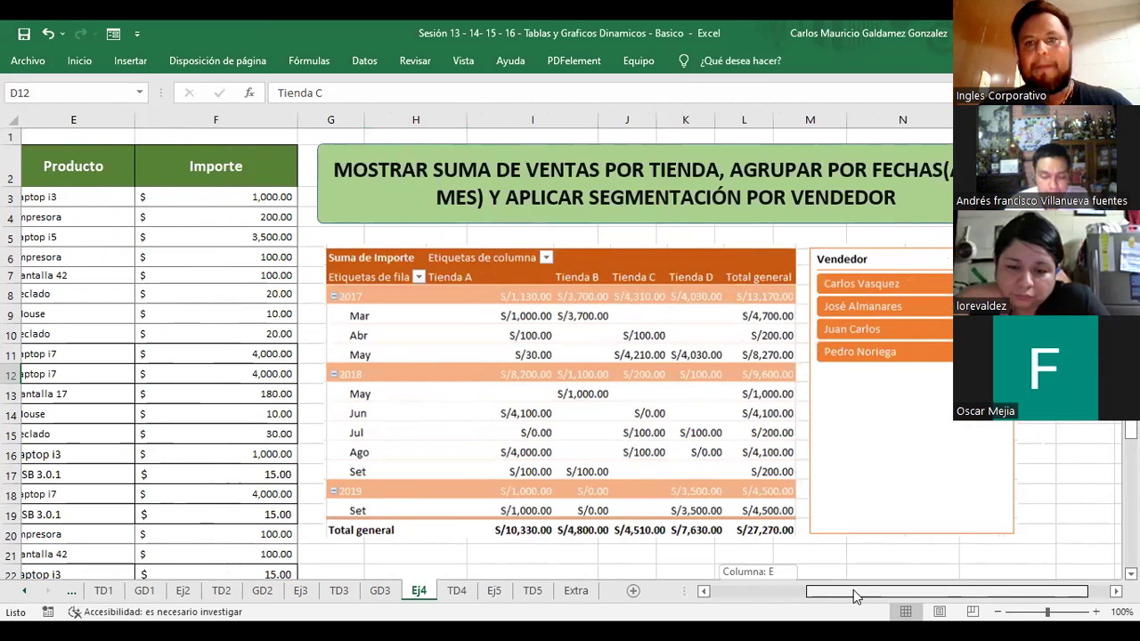
drag(853, 595, 757, 595)
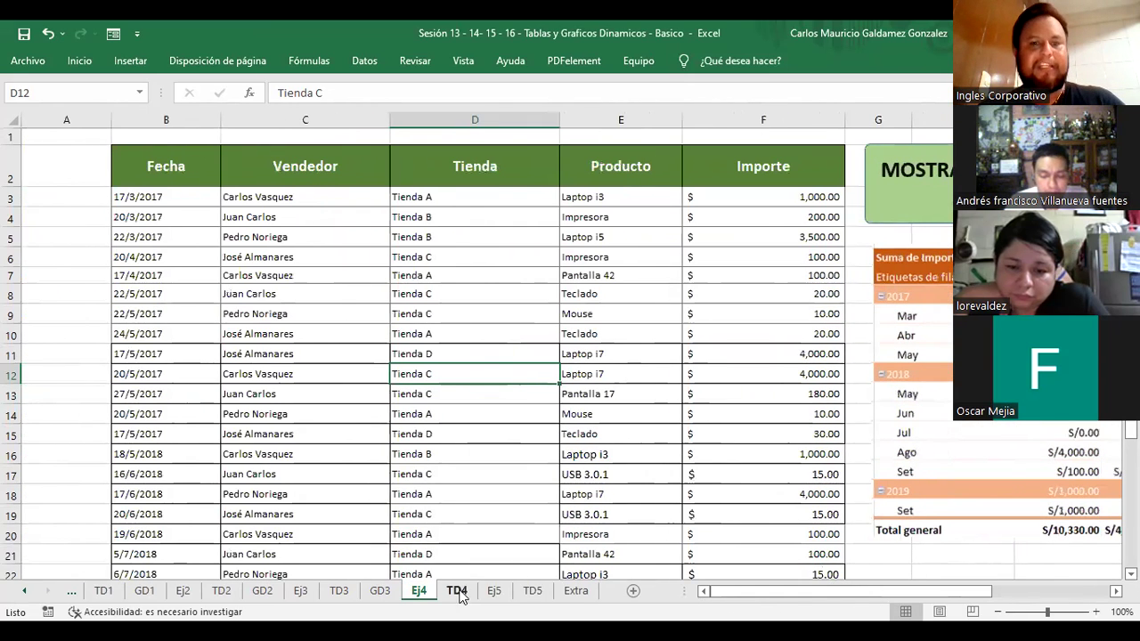
click(456, 592)
click(188, 222)
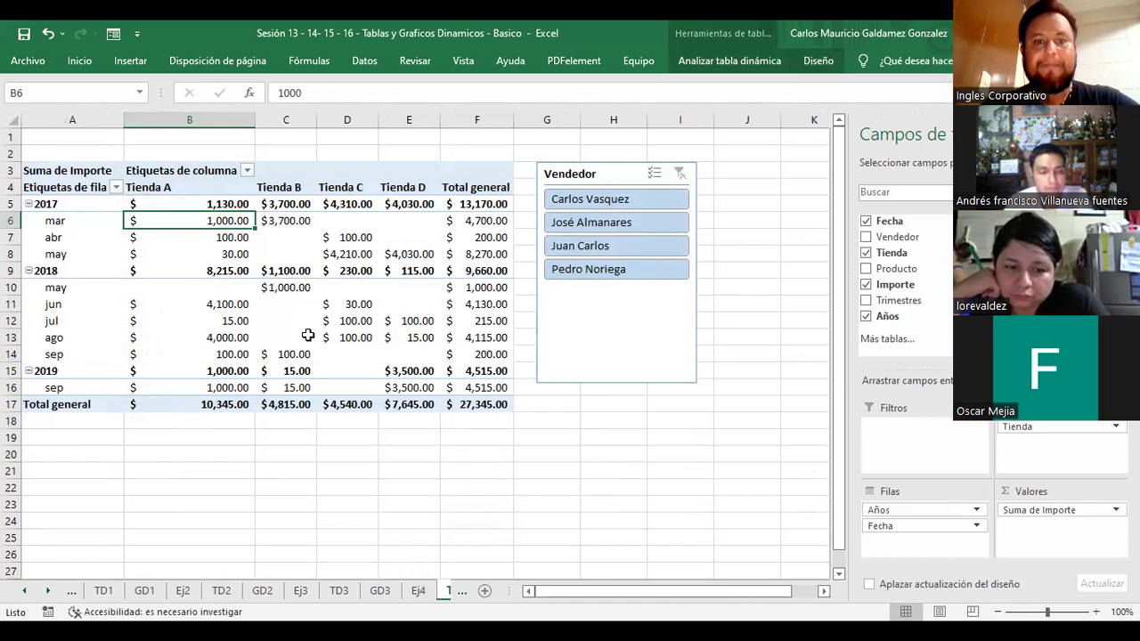
click(462, 591)
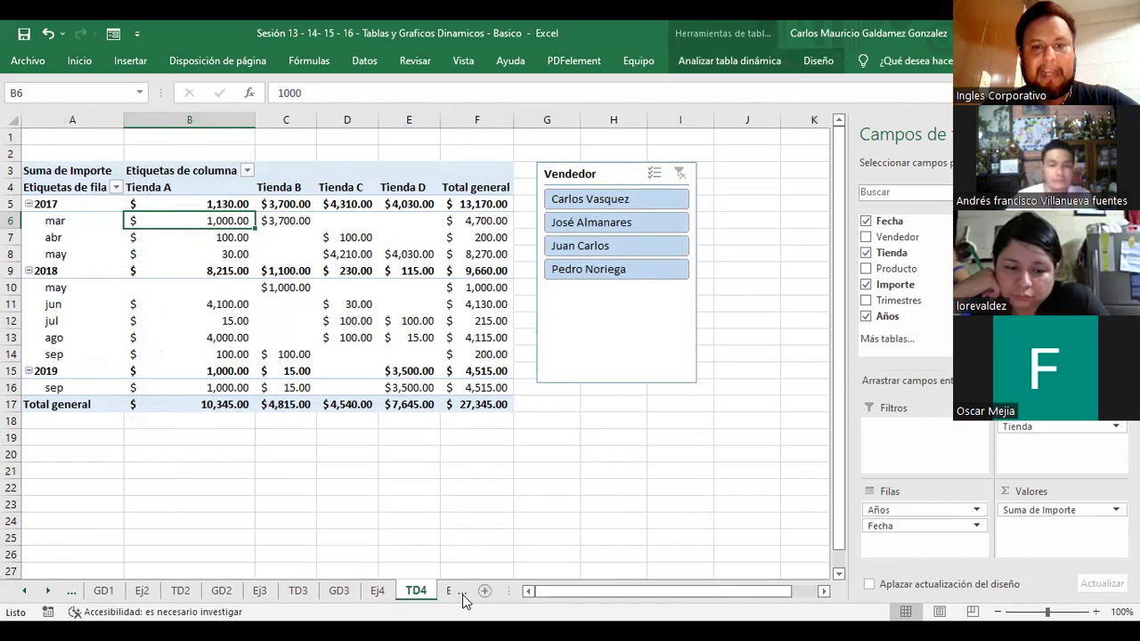
click(463, 594)
click(462, 594)
click(405, 595)
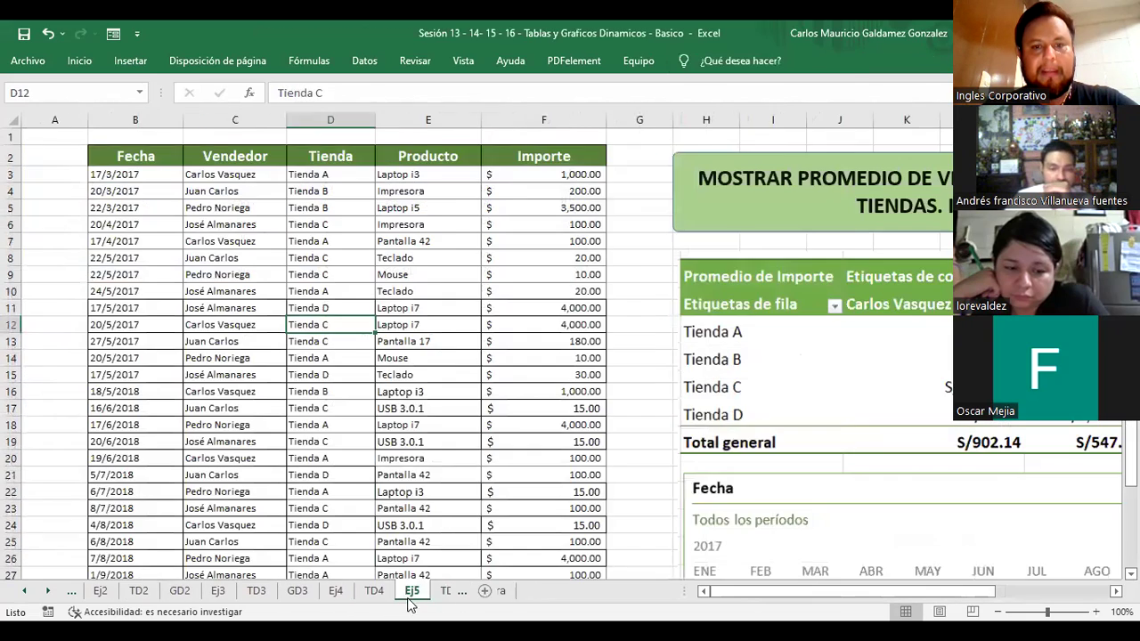
click(374, 591)
click(356, 285)
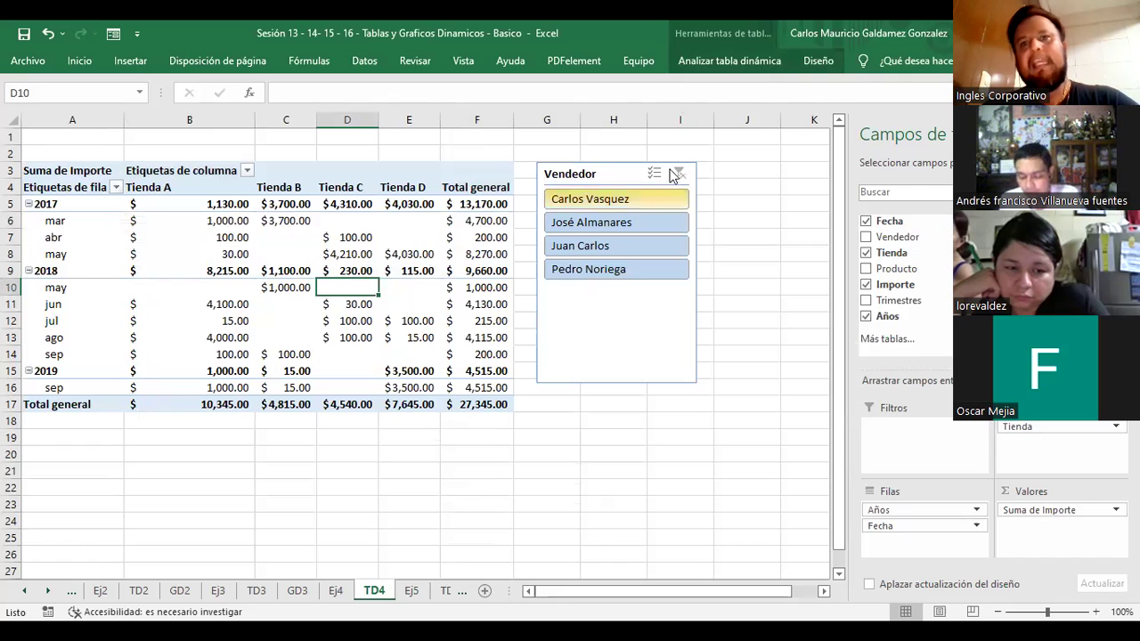
- Start a pivot chart, previewing radar and surface variants before picking the plain area chart
click(122, 60)
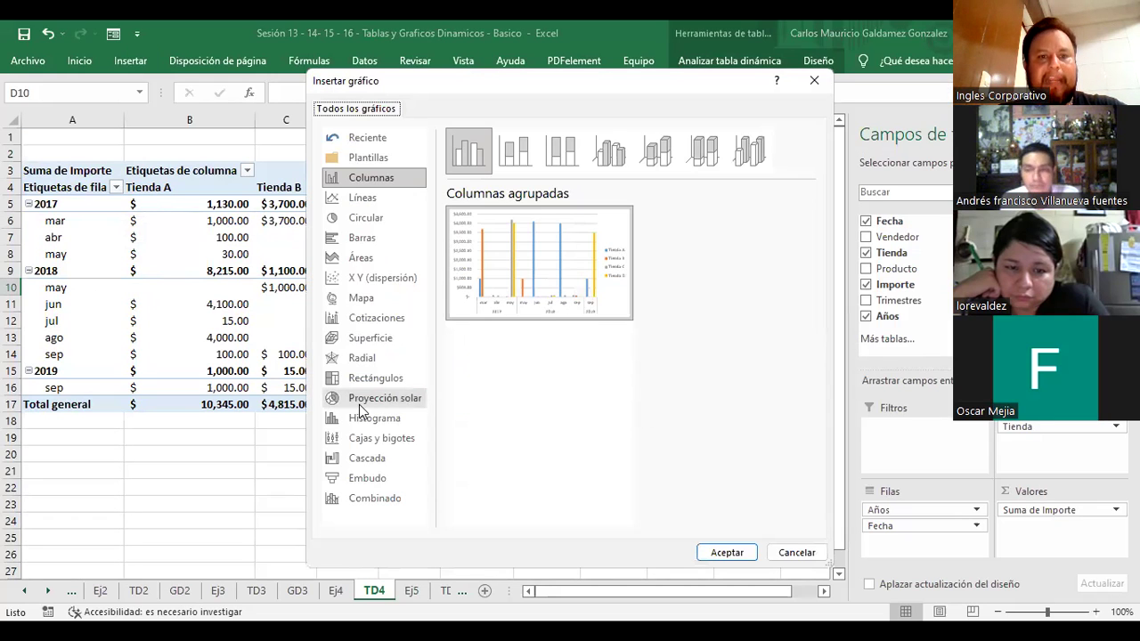
click(359, 360)
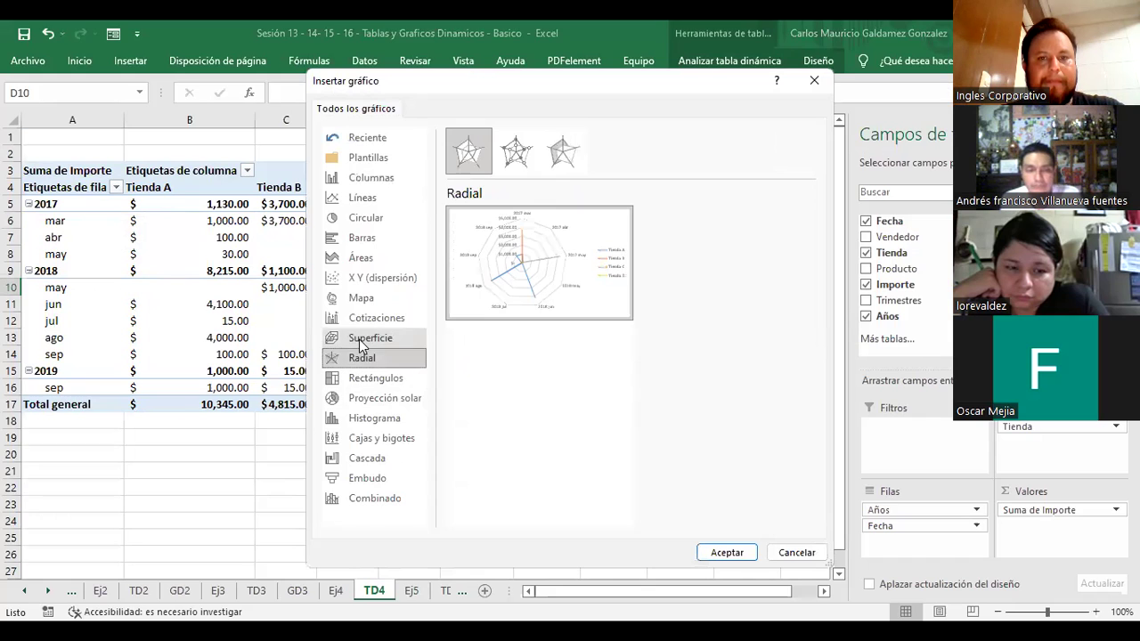
click(362, 343)
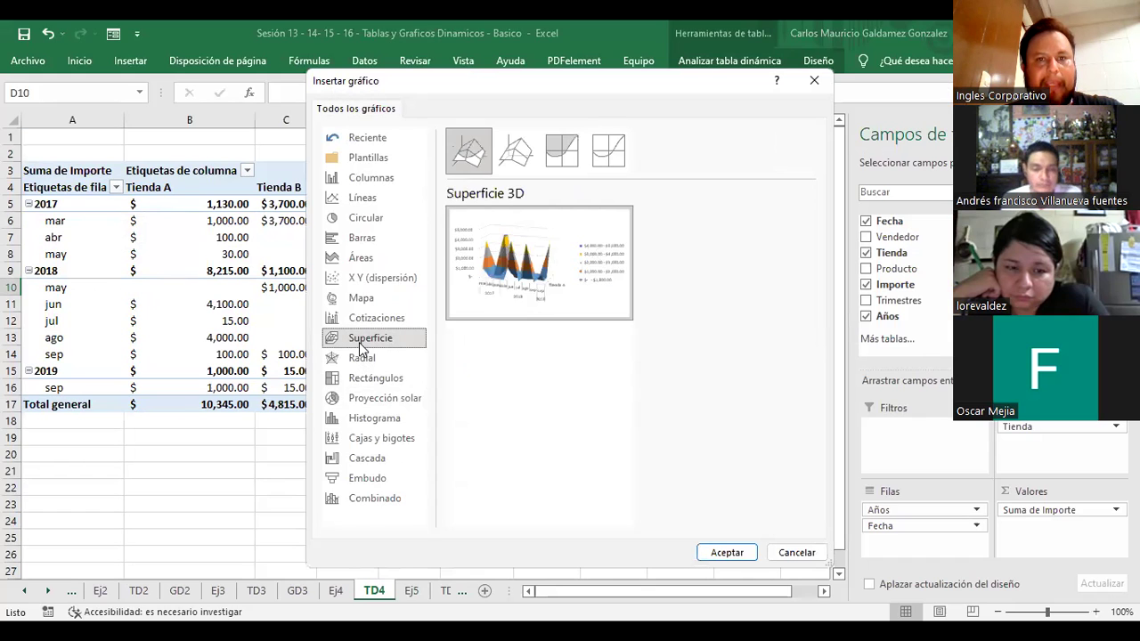
click(568, 165)
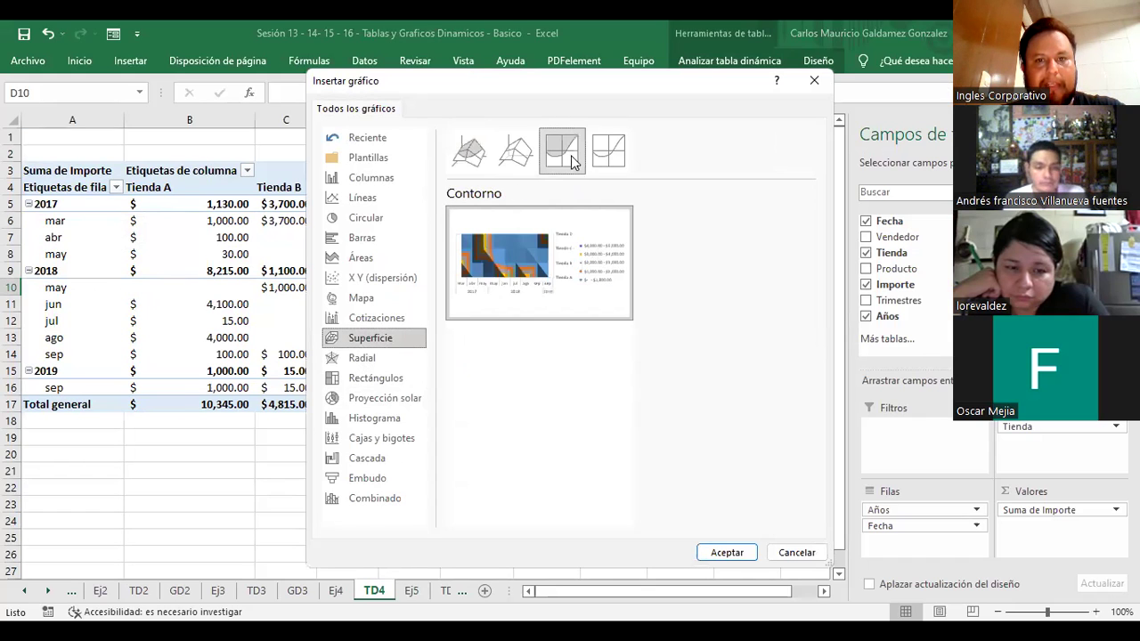
click(610, 158)
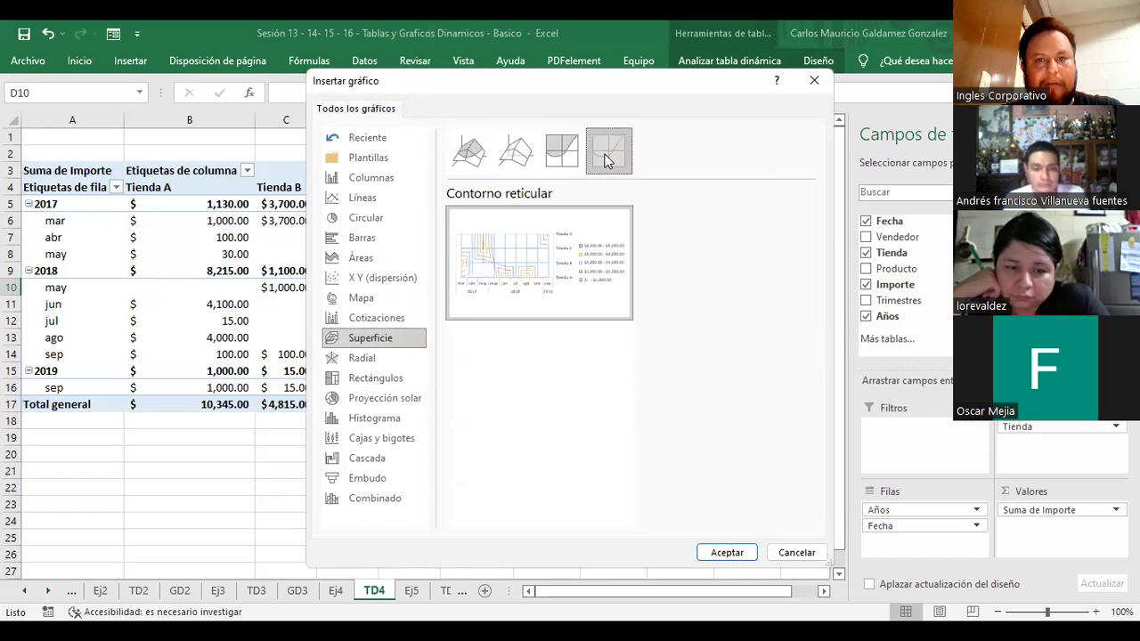
click(507, 161)
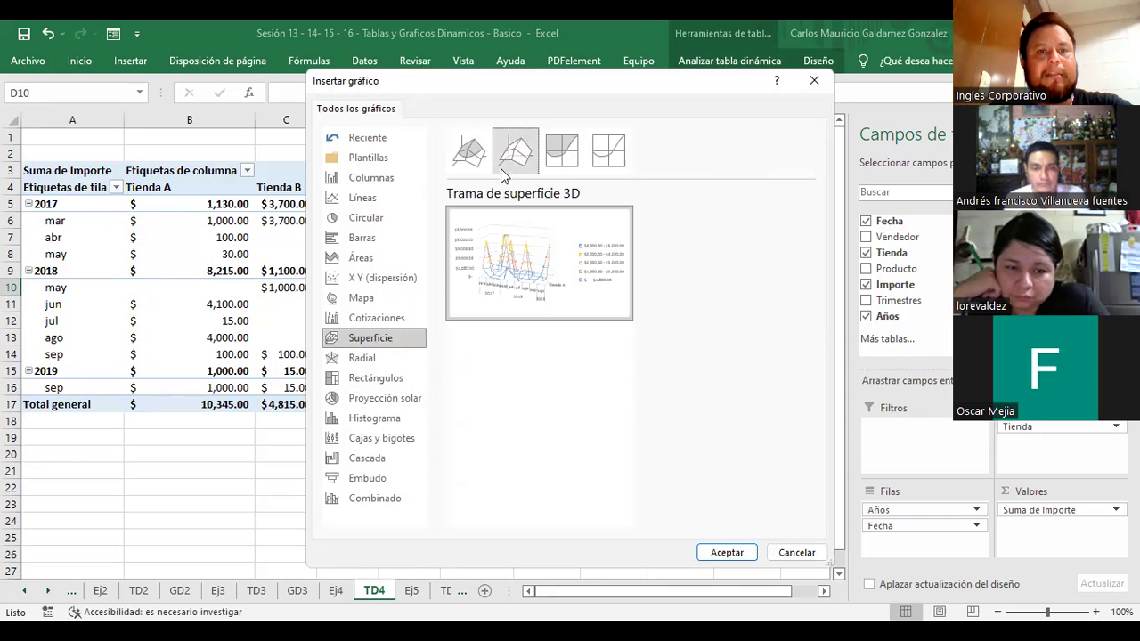
click(378, 258)
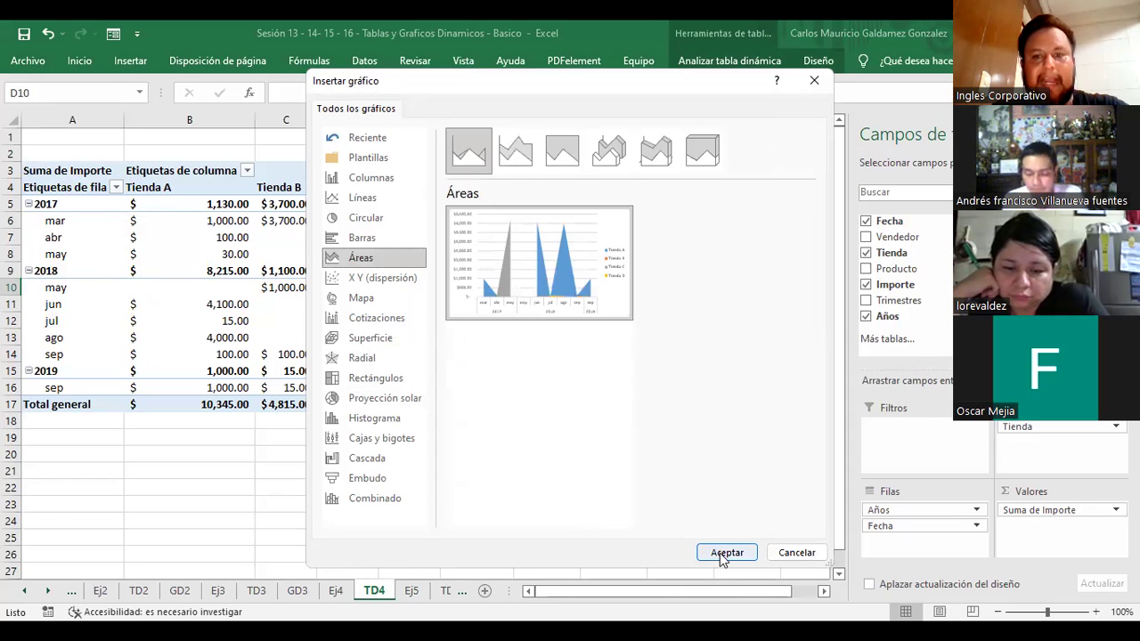
click(527, 158)
click(463, 155)
click(723, 554)
- Insert the area pivot chart onto TD4 and bring up its shortcut menu
click(718, 553)
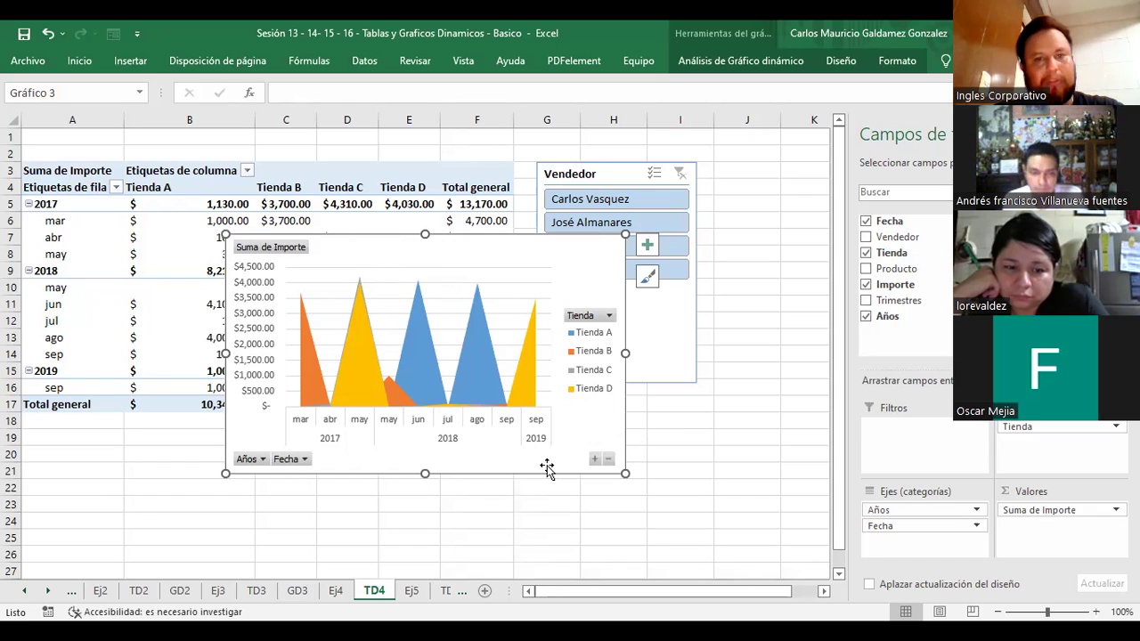
right_click(558, 248)
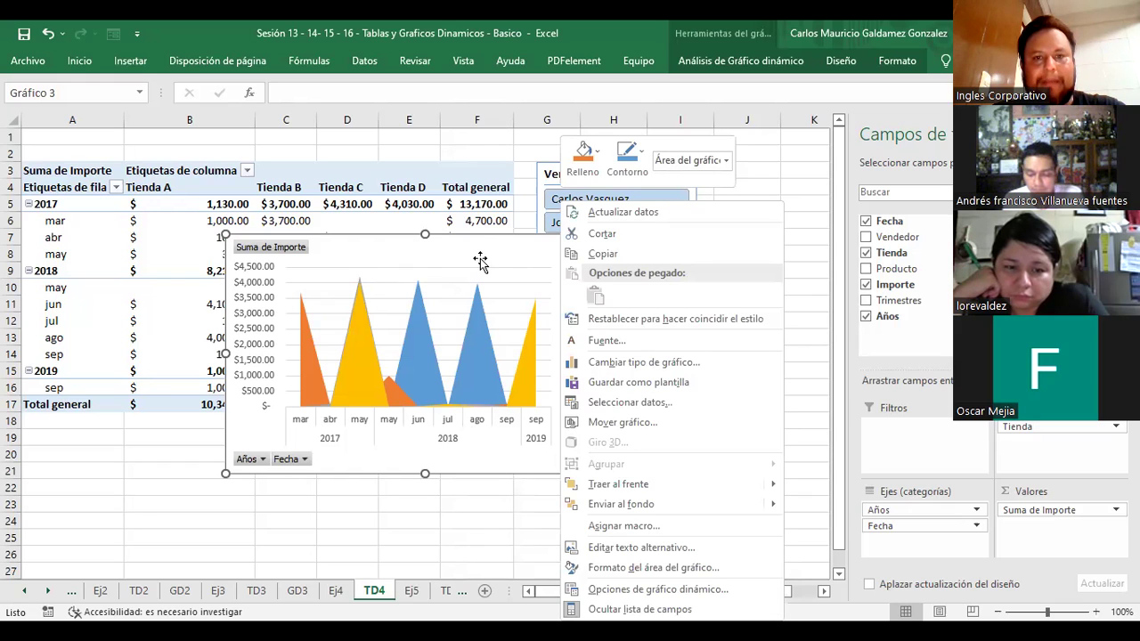
click(542, 255)
right_click(541, 253)
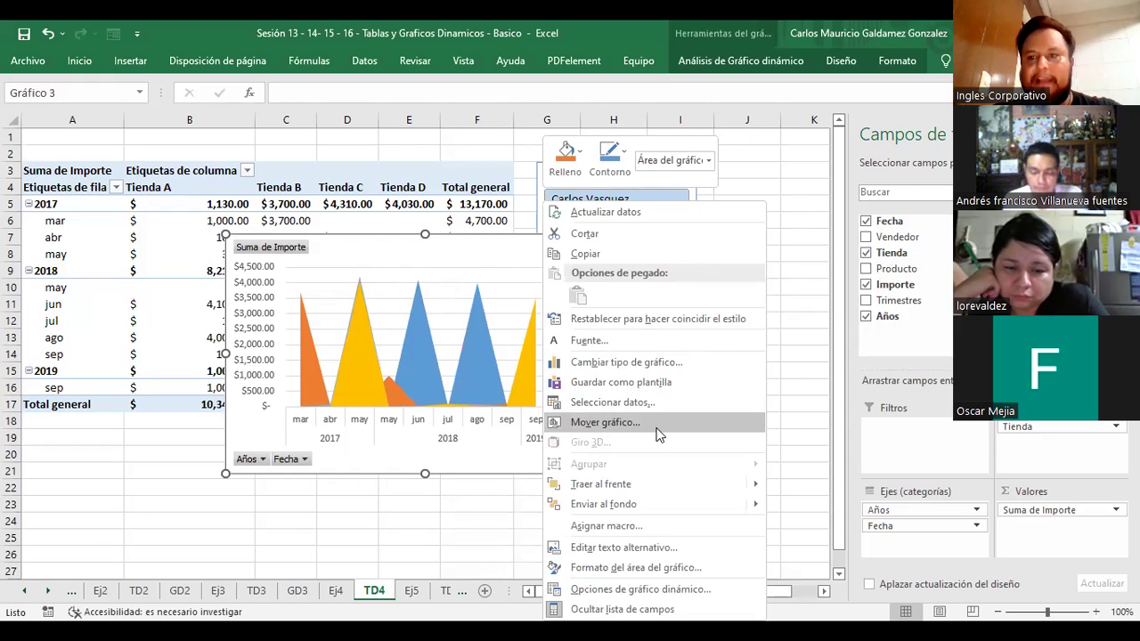
- Move the area chart to a new sheet named GD4 and order TD4 just before it
click(656, 425)
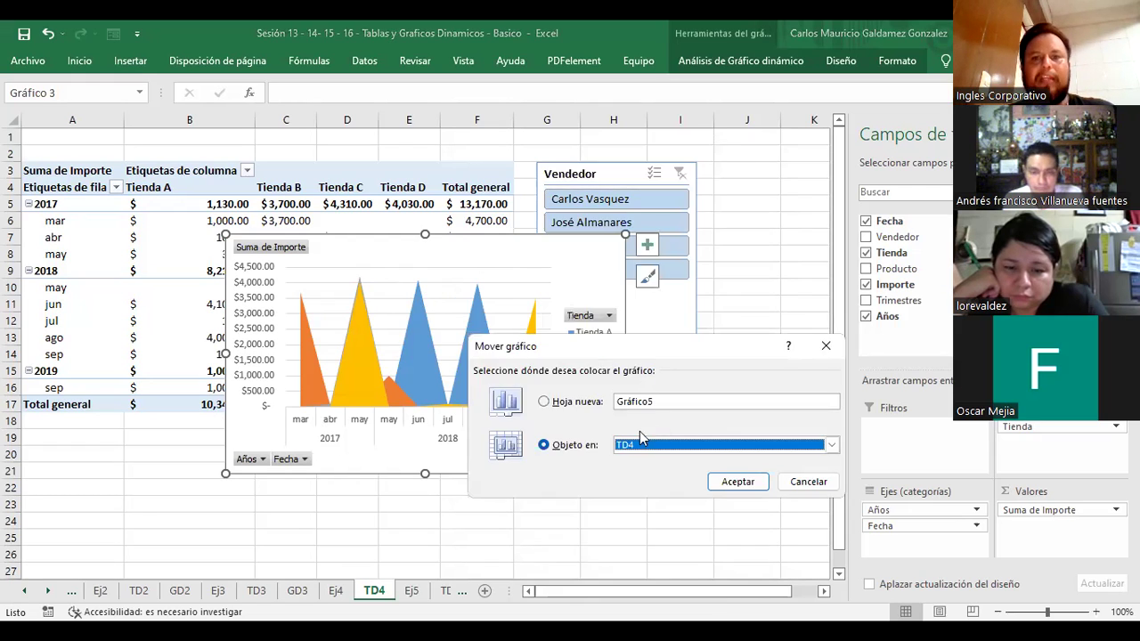
click(544, 403)
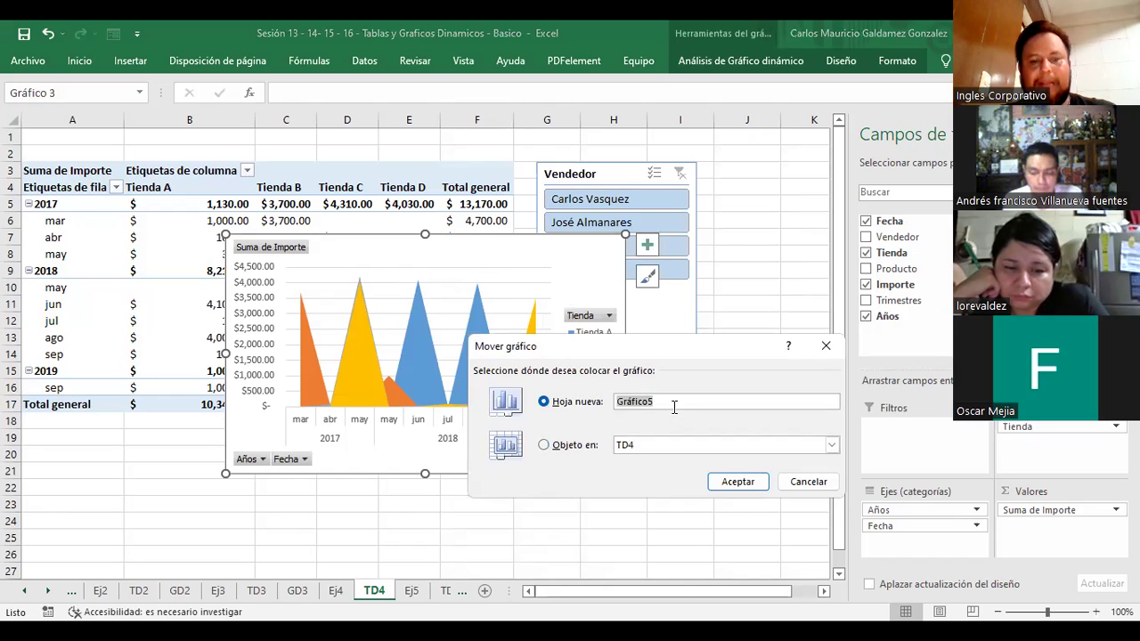
text(GD)
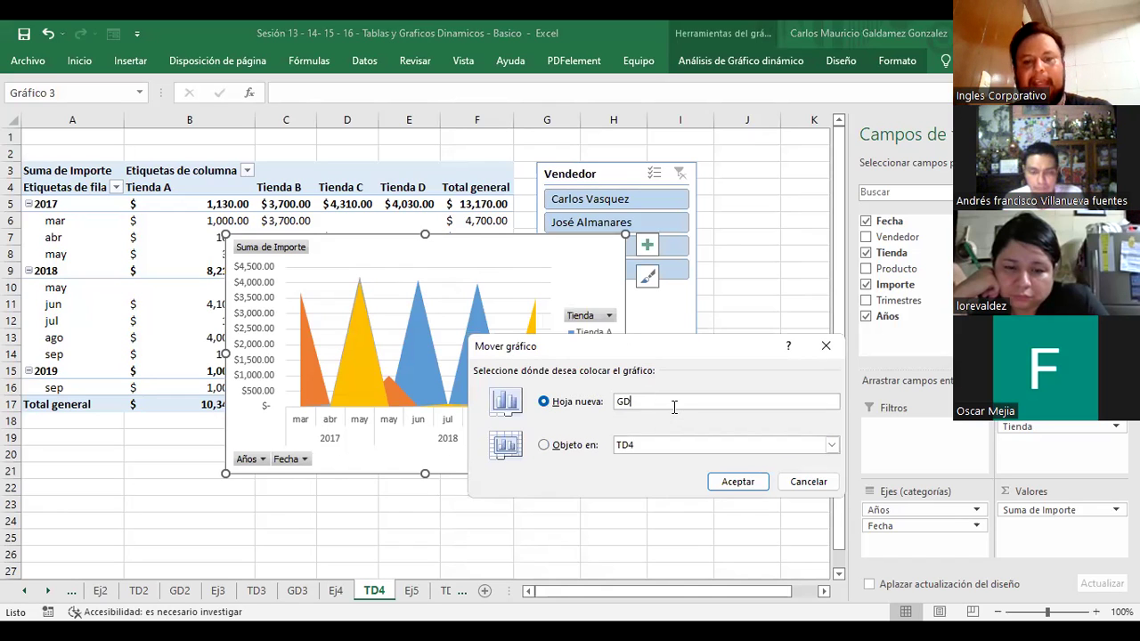
text(4)
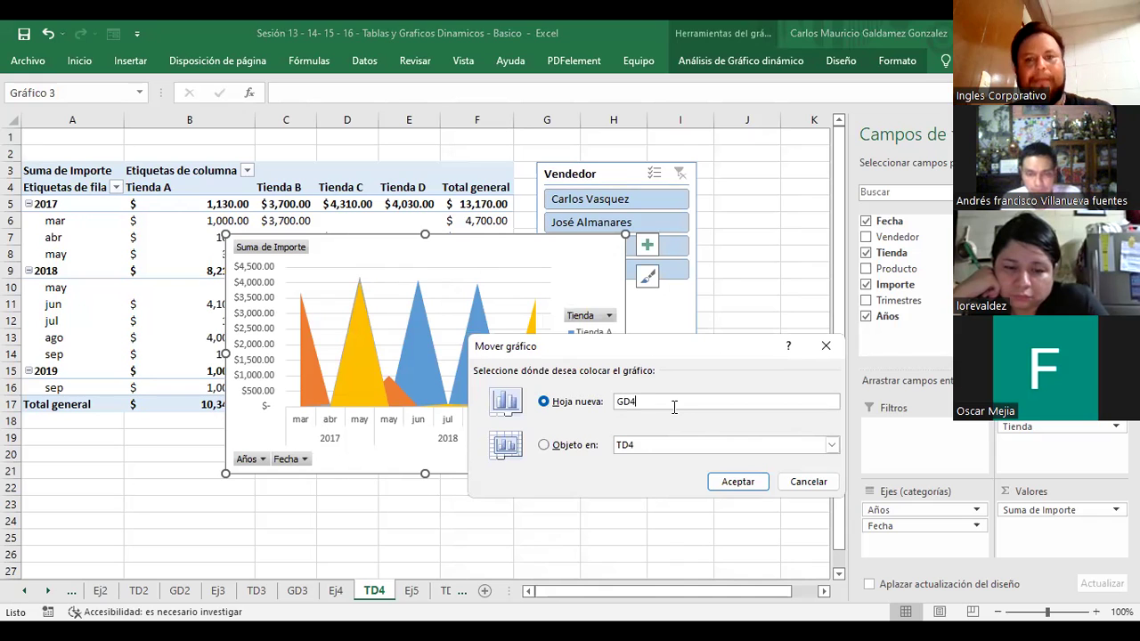
click(741, 489)
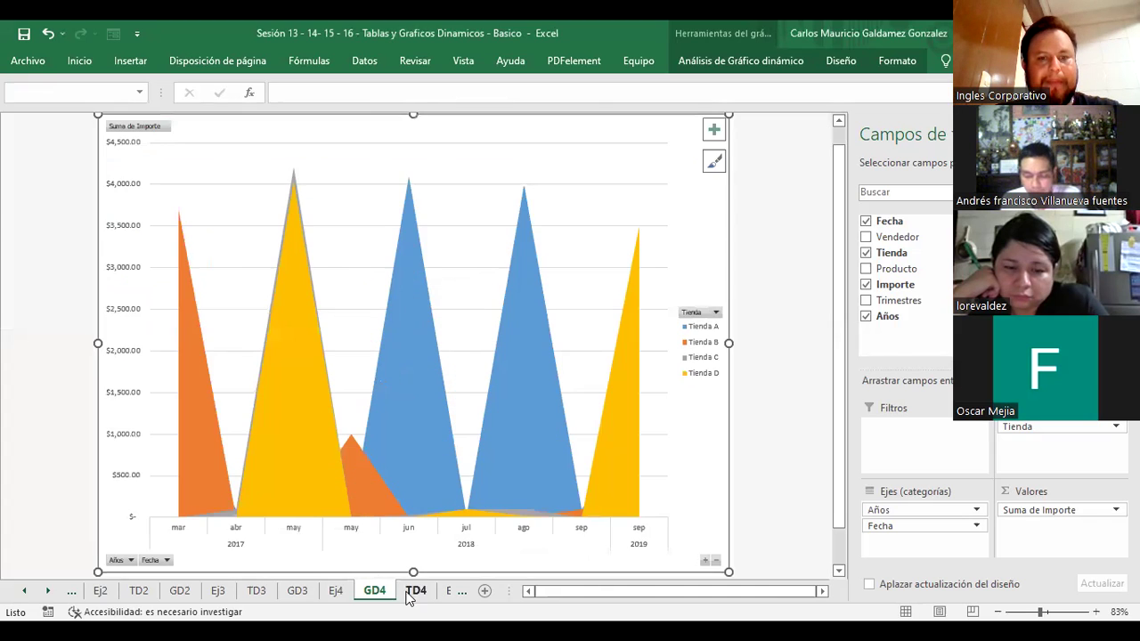
click(400, 593)
drag(400, 595, 361, 595)
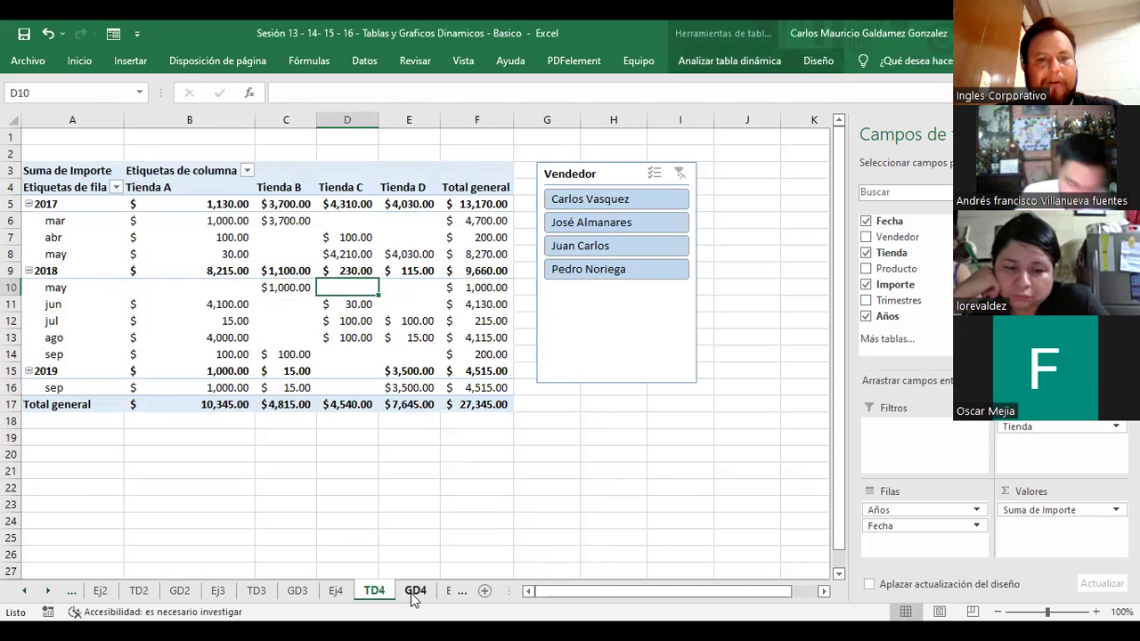
- View the GD4 area chart sheet, then switch to the Ej5 sales data sheet
click(336, 591)
click(374, 591)
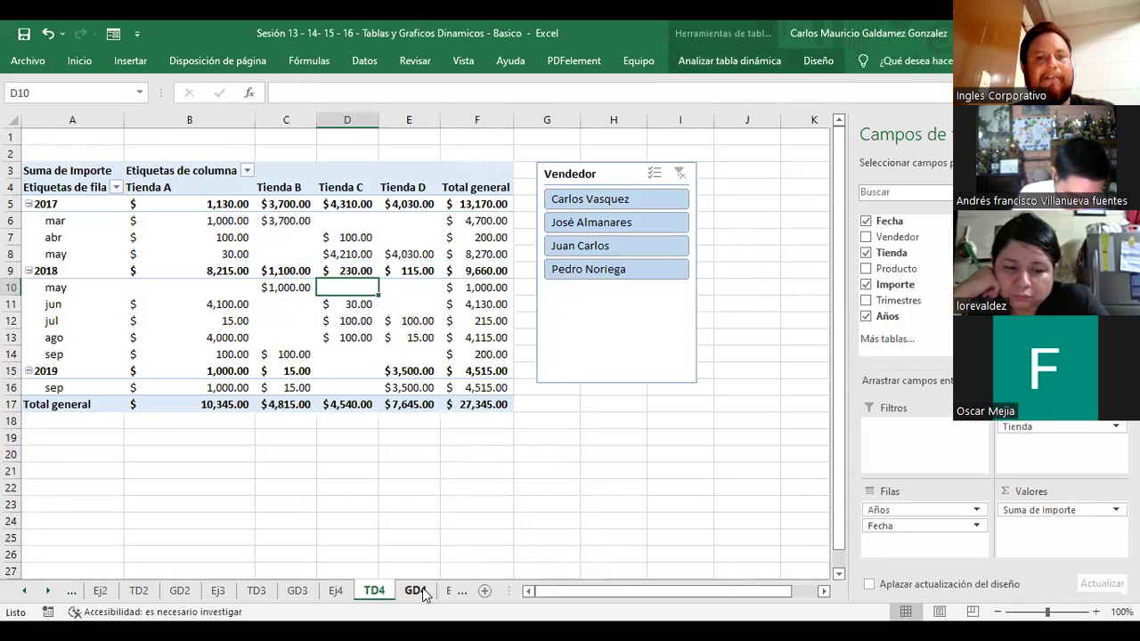
click(415, 591)
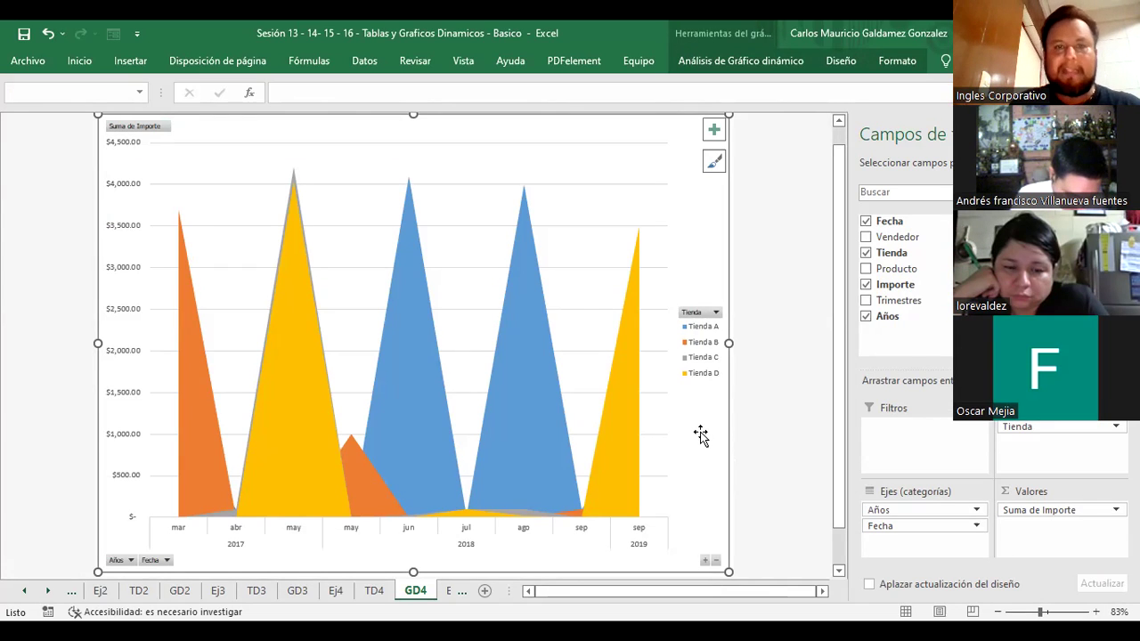
click(451, 591)
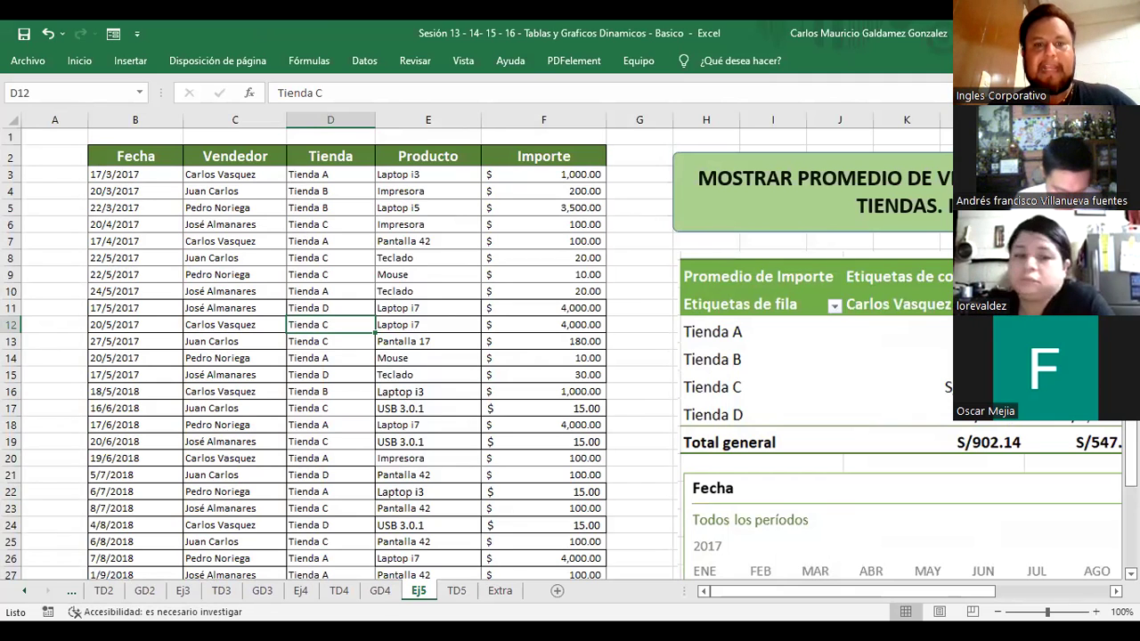
- Check GD4, then scroll Ej4 to its finished pivot and Vendedor slicer before heading back to TD4
click(380, 591)
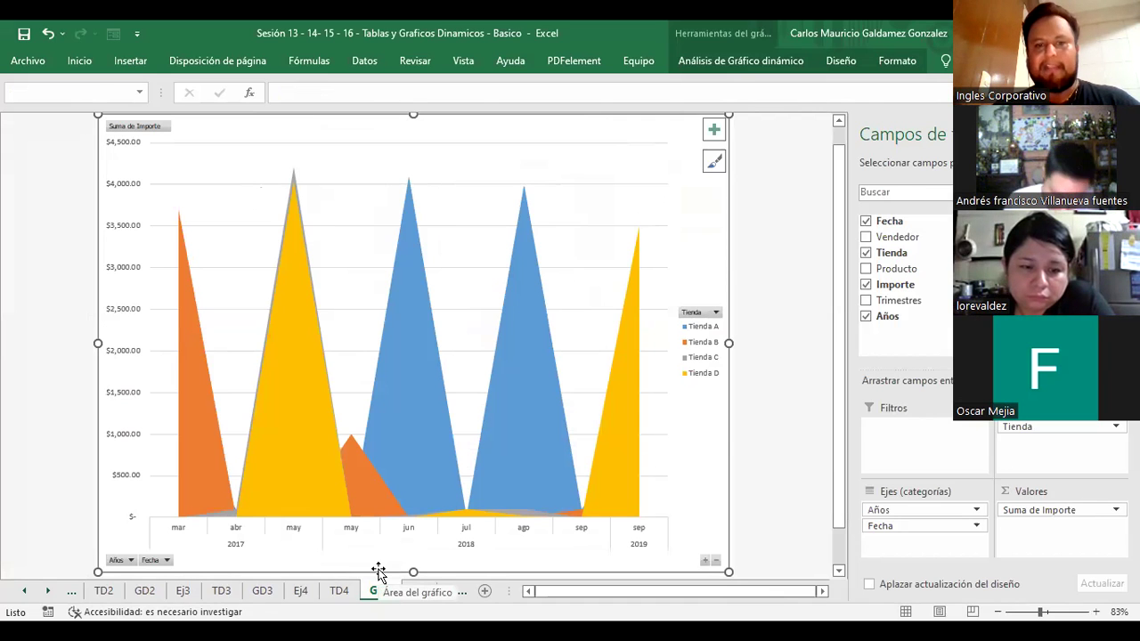
click(303, 595)
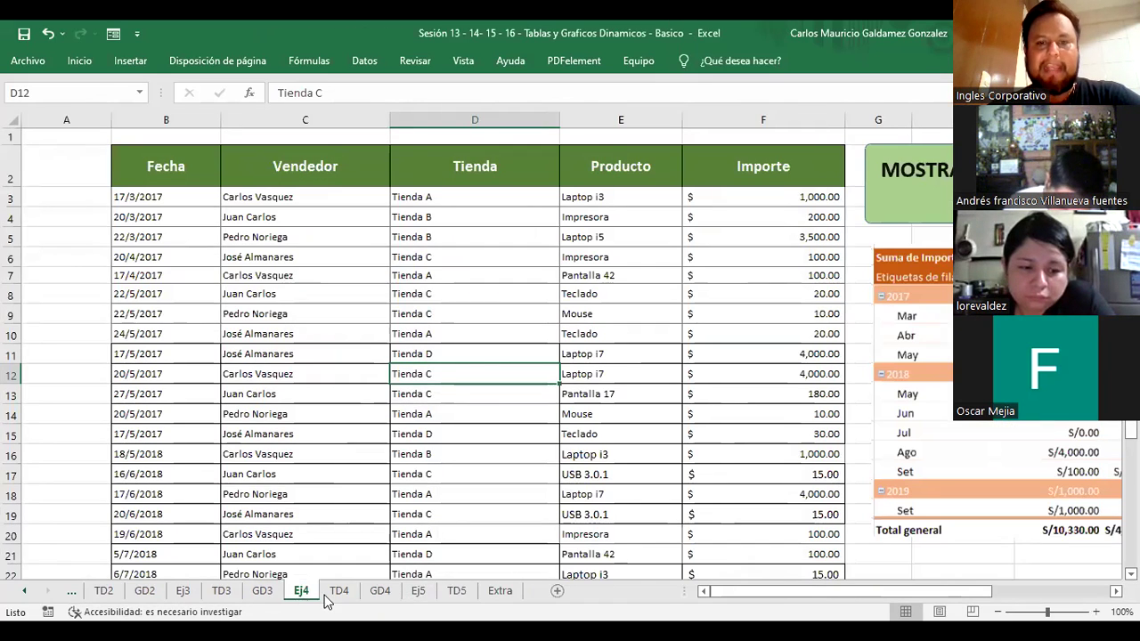
drag(968, 590, 1082, 578)
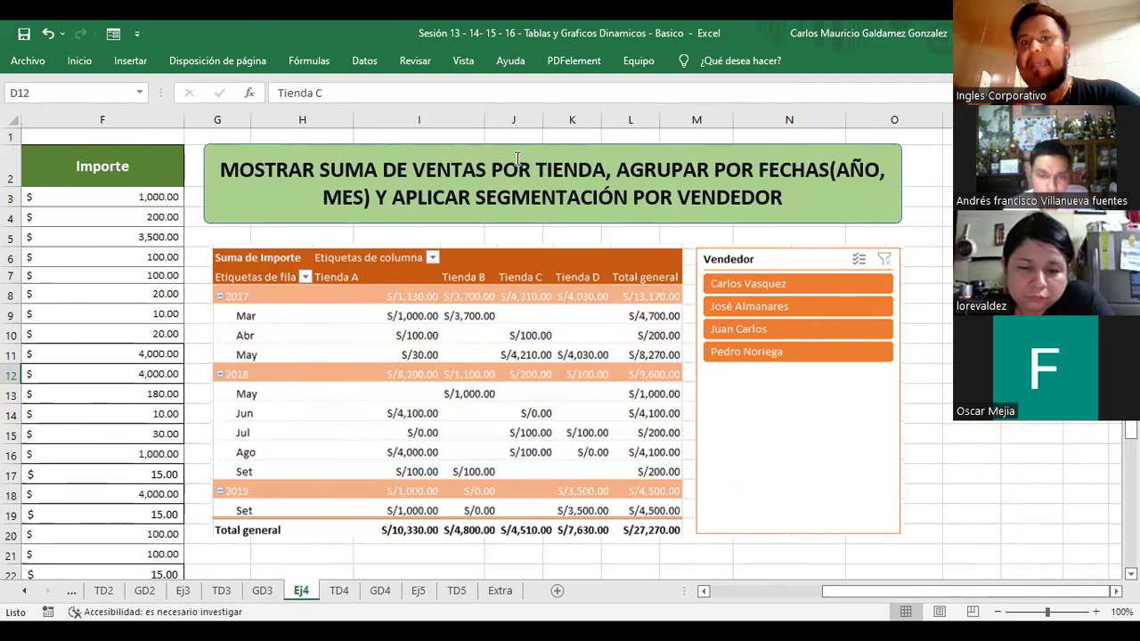
click(339, 591)
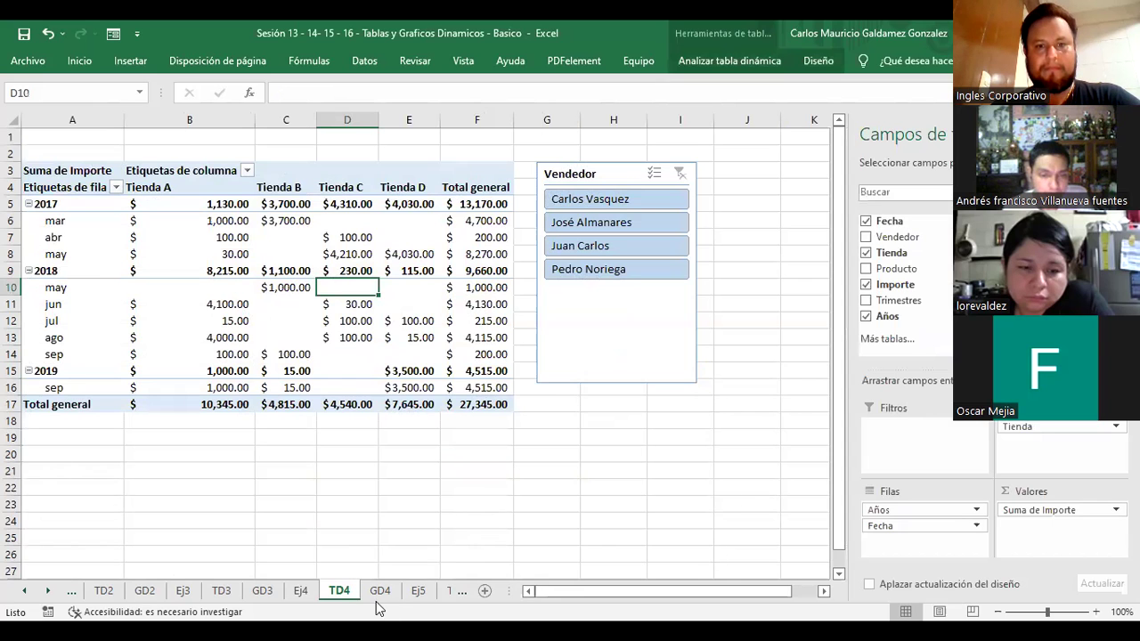
- Filter TD4 to the first and then the second seller, checking the GD4 chart each time
click(379, 590)
click(336, 594)
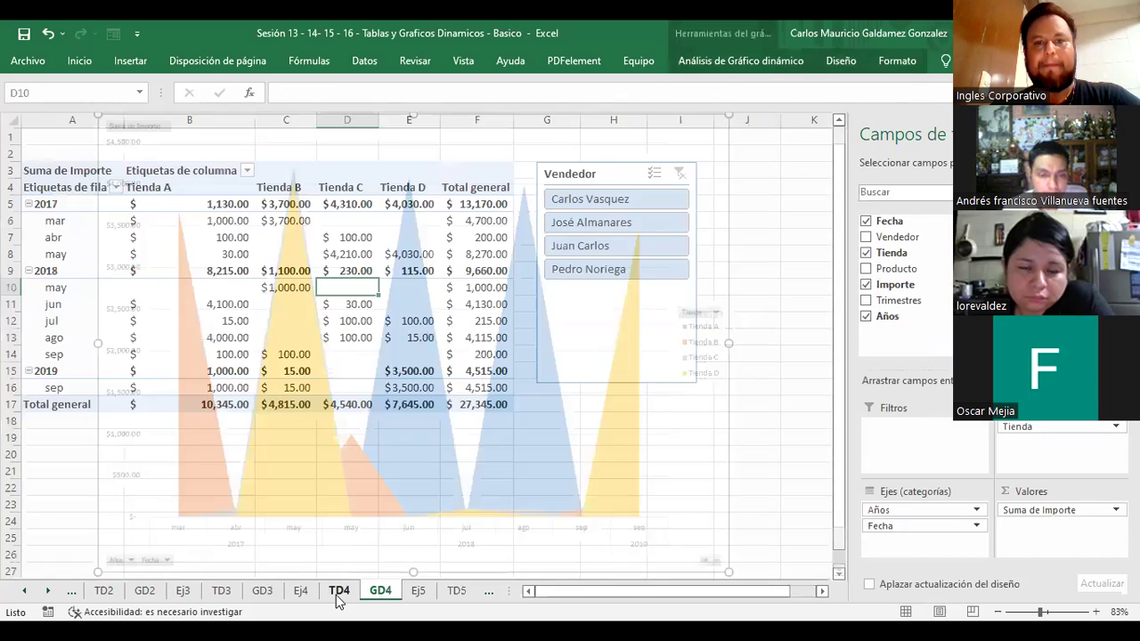
click(575, 206)
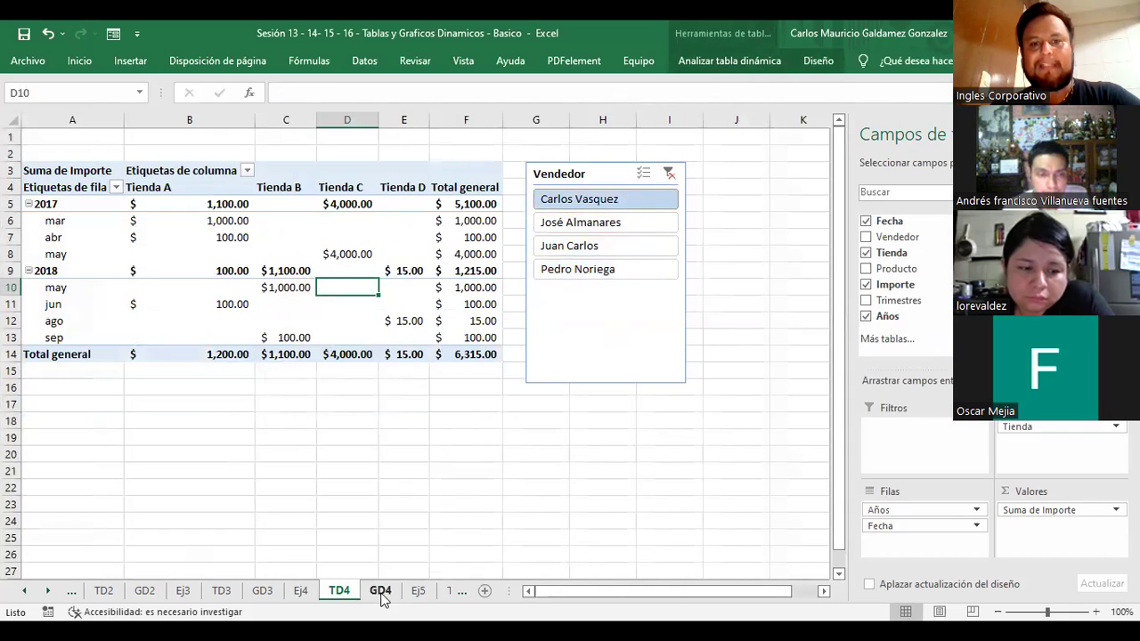
click(381, 592)
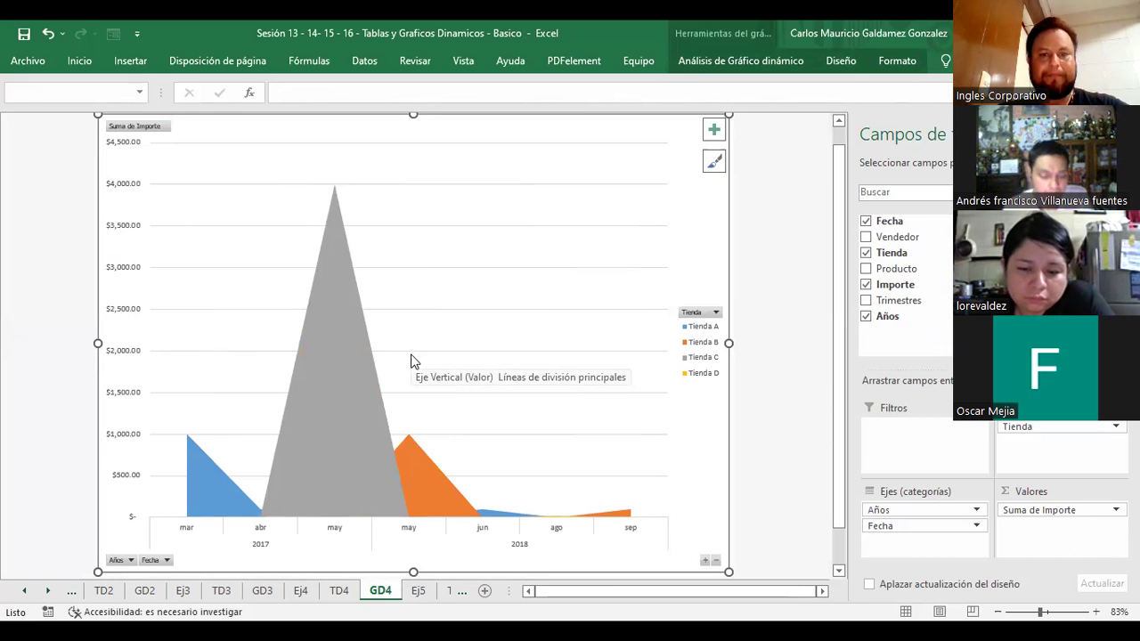
click(338, 591)
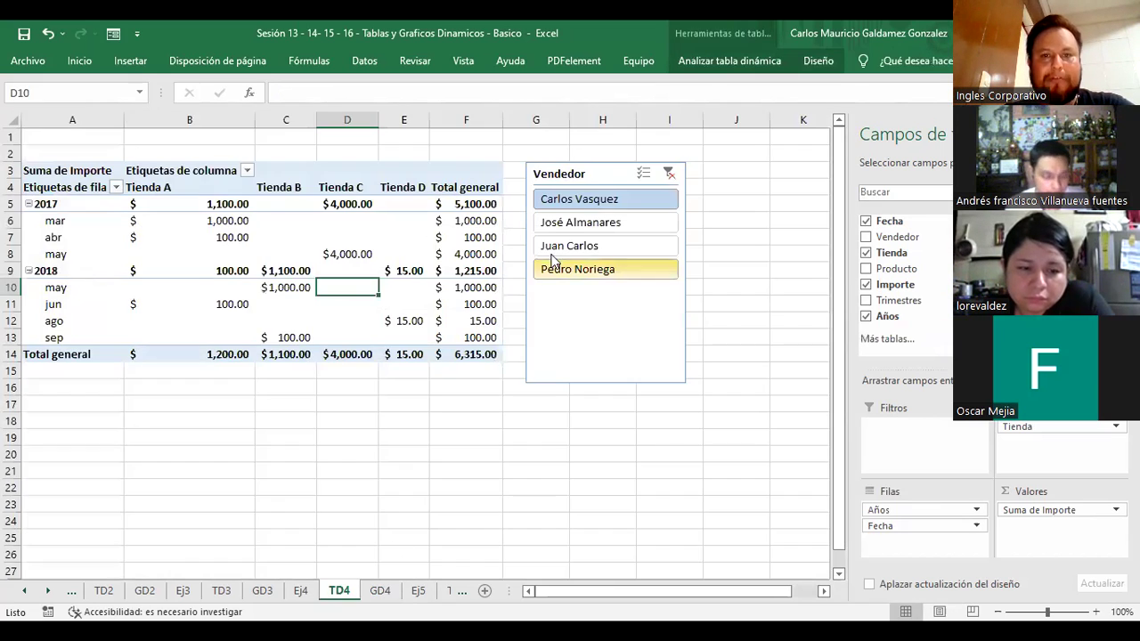
click(579, 221)
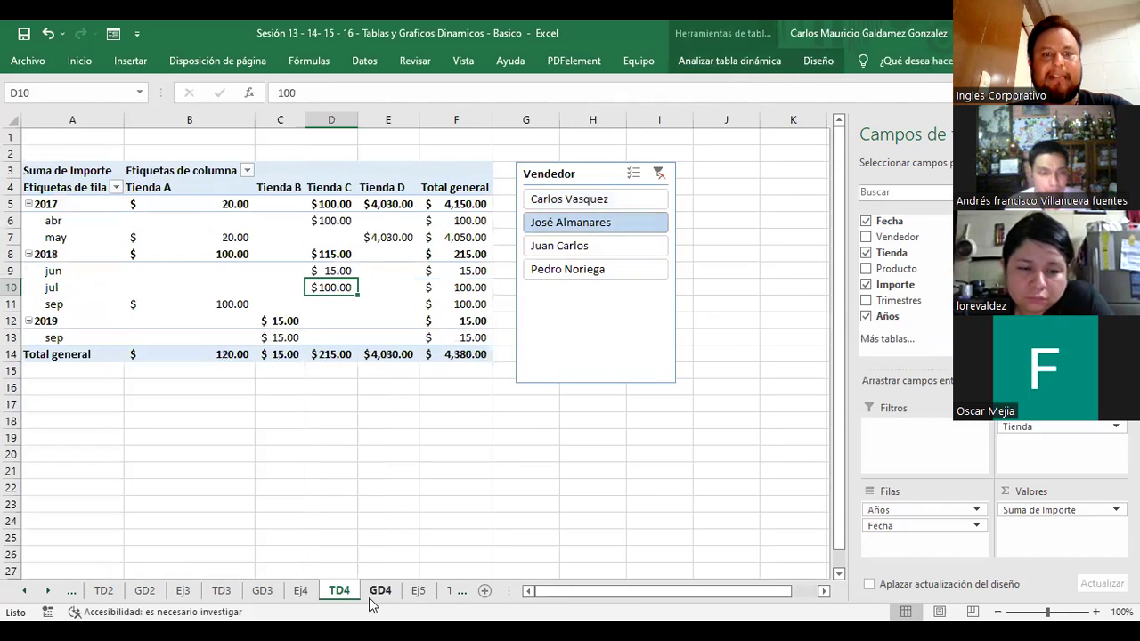
click(378, 593)
- Filter TD4 to the third and then the fourth seller, comparing the GD4 chart for each
click(339, 592)
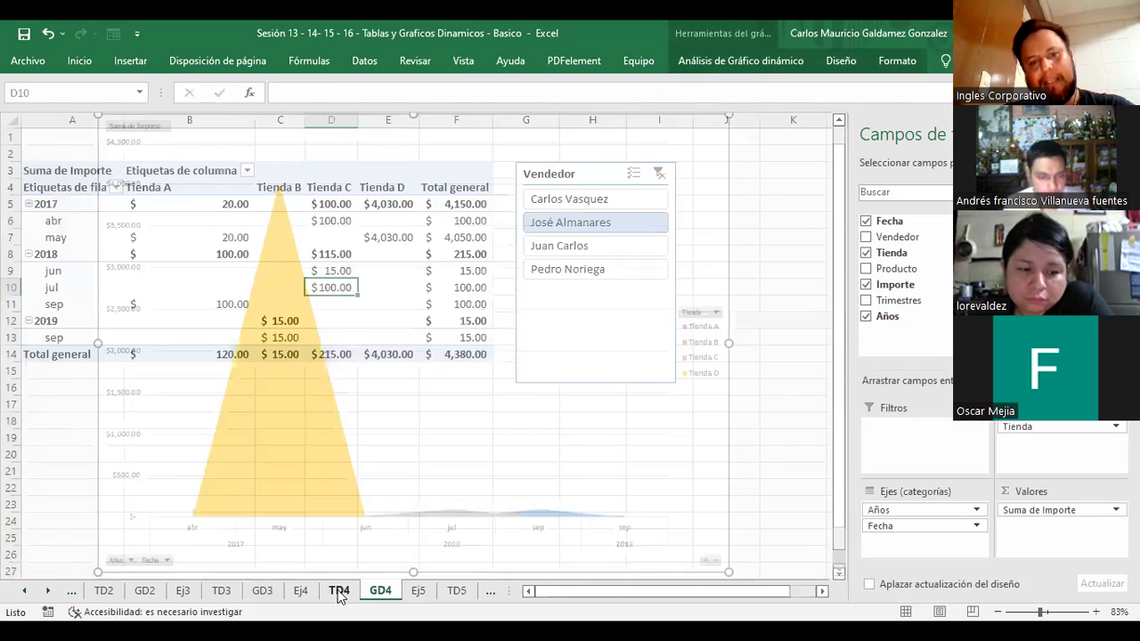
click(578, 246)
click(379, 592)
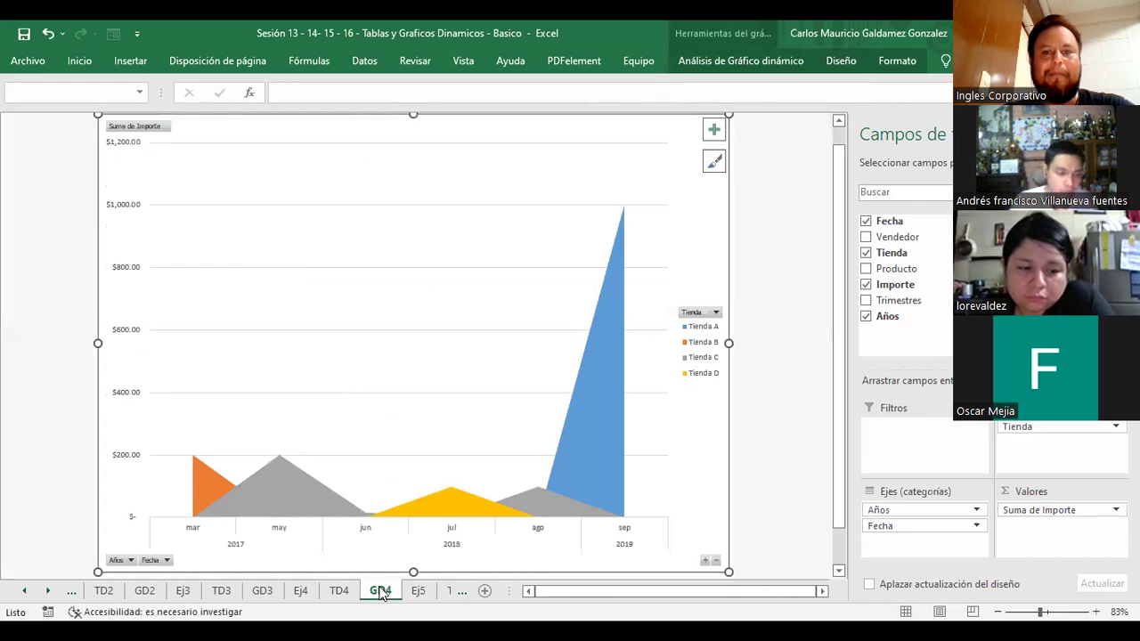
click(339, 591)
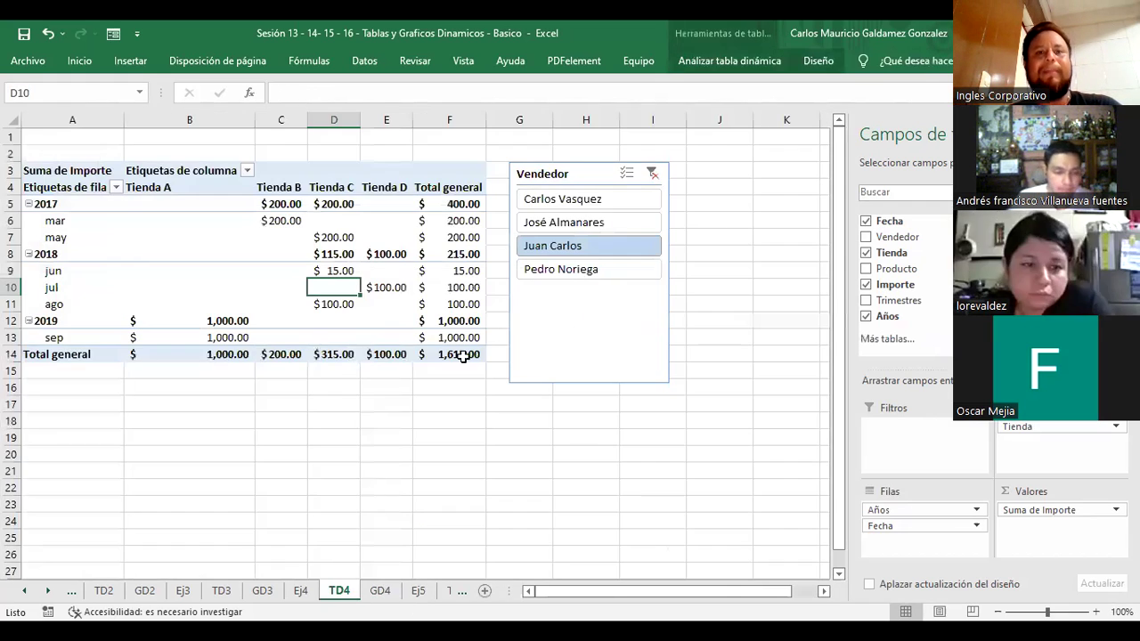
click(543, 269)
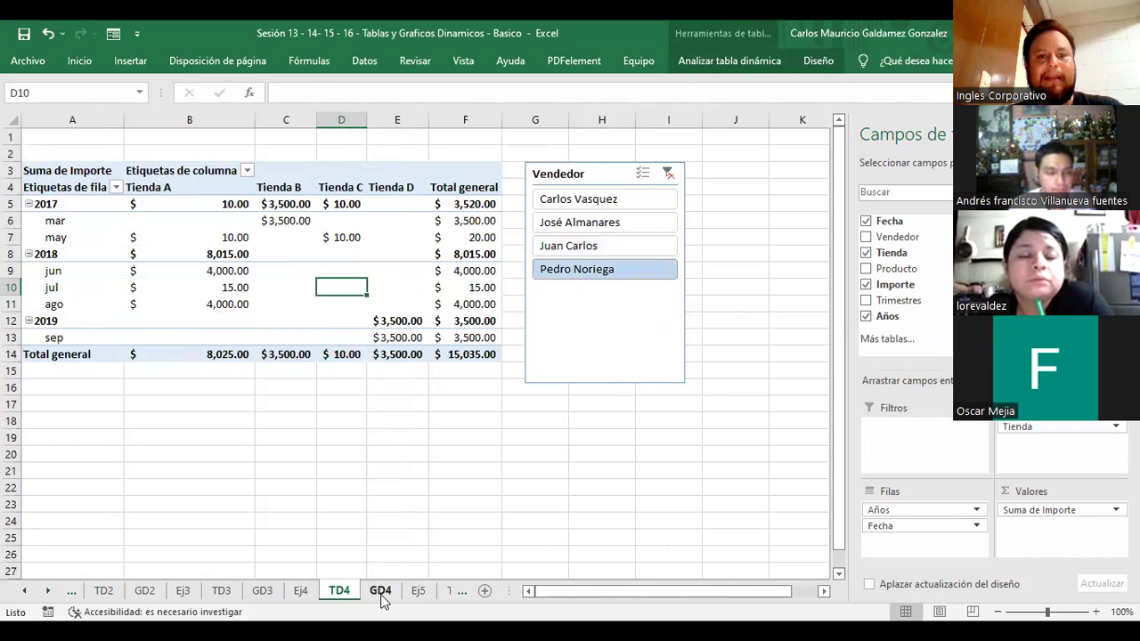
click(380, 591)
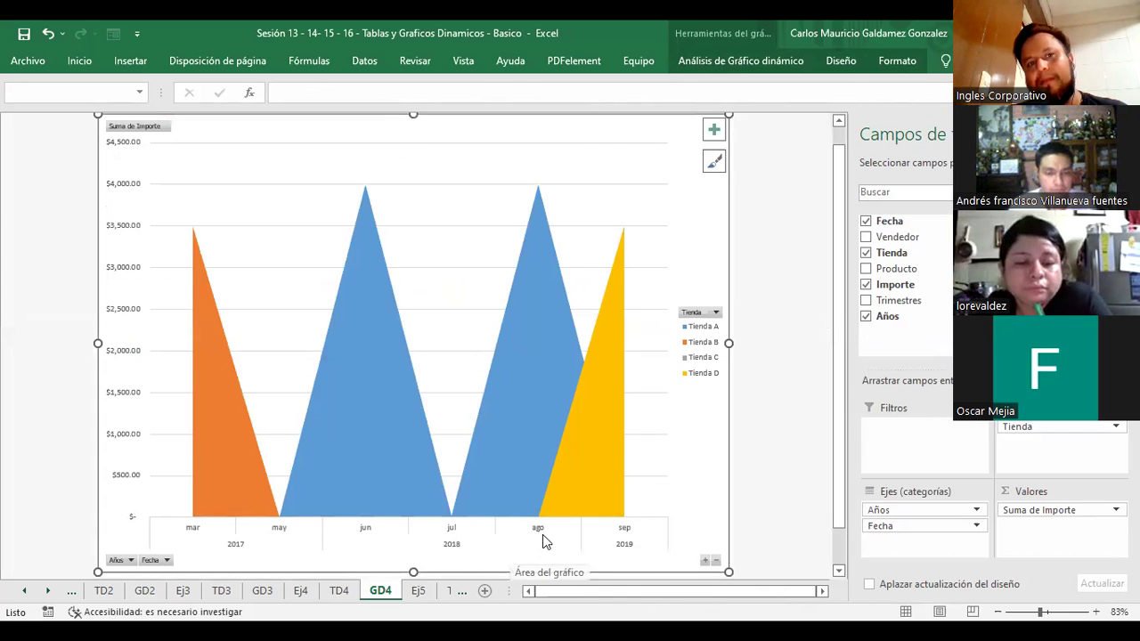
- Clear the Vendedor slicer filter and view GD4 with all sellers' data
click(341, 592)
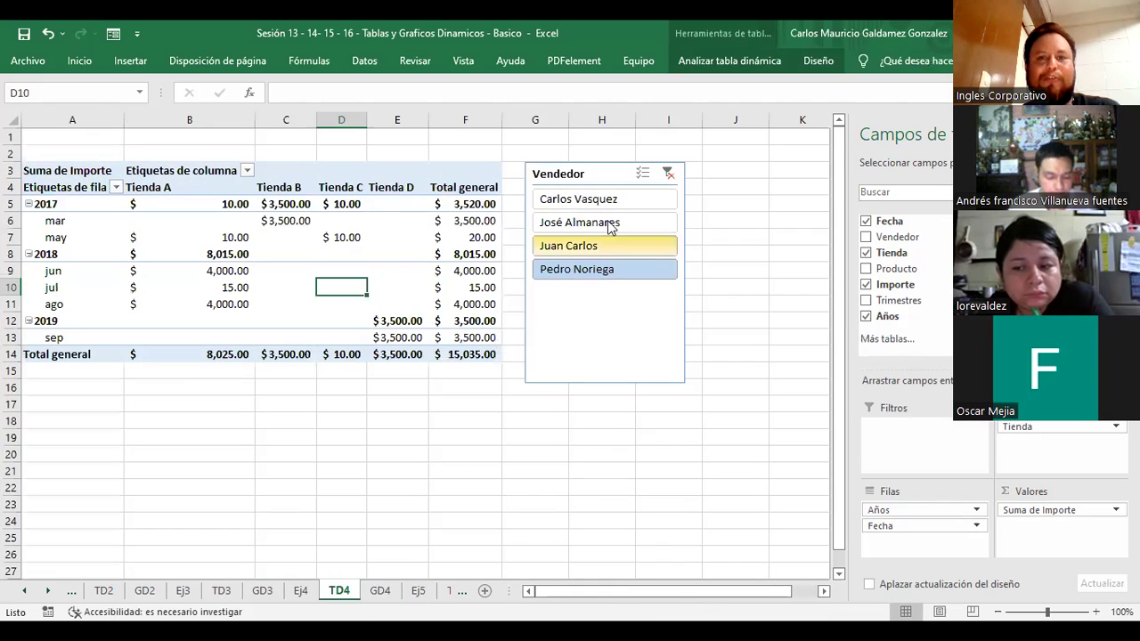
click(669, 173)
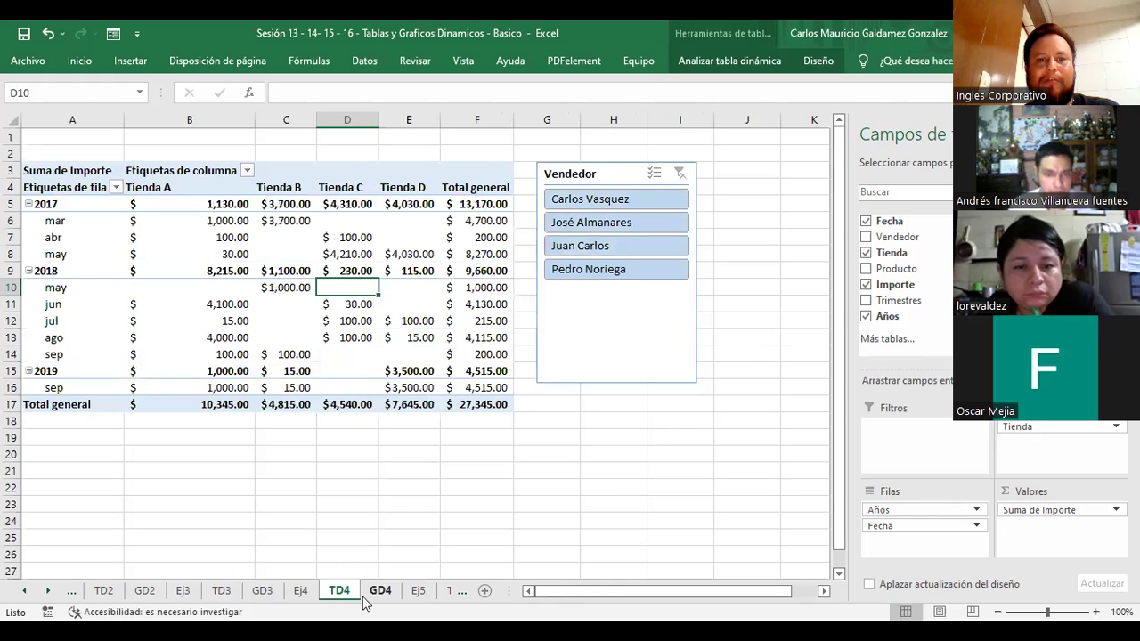
click(372, 595)
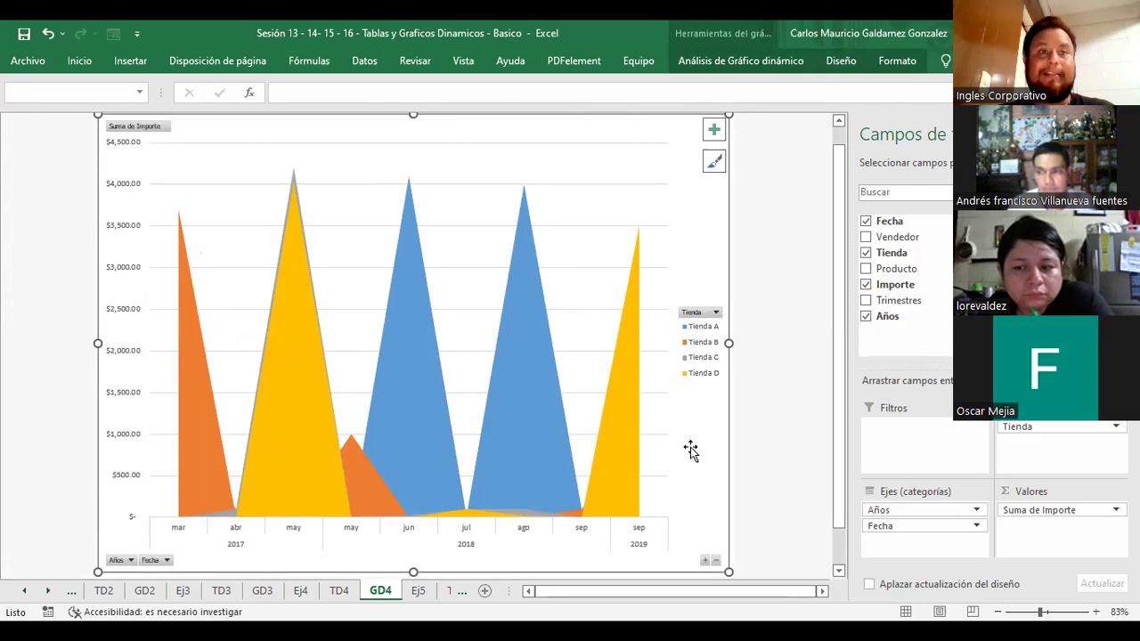
- Select the GD4 chart, then return to the TD4 pivot showing the 27,345.00 total
click(783, 427)
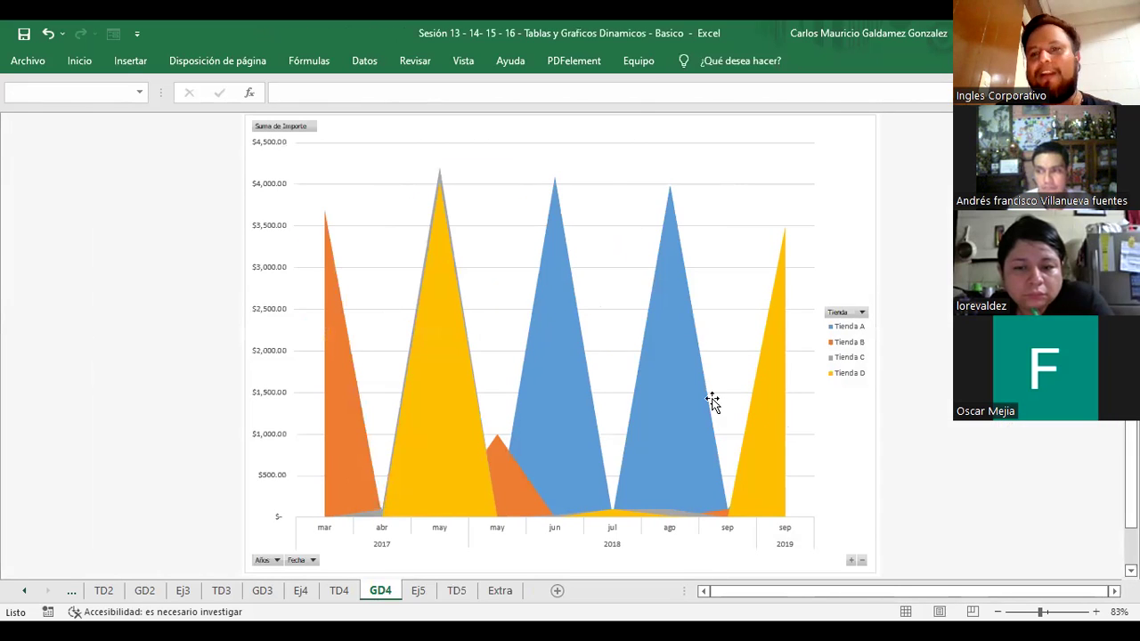
click(693, 359)
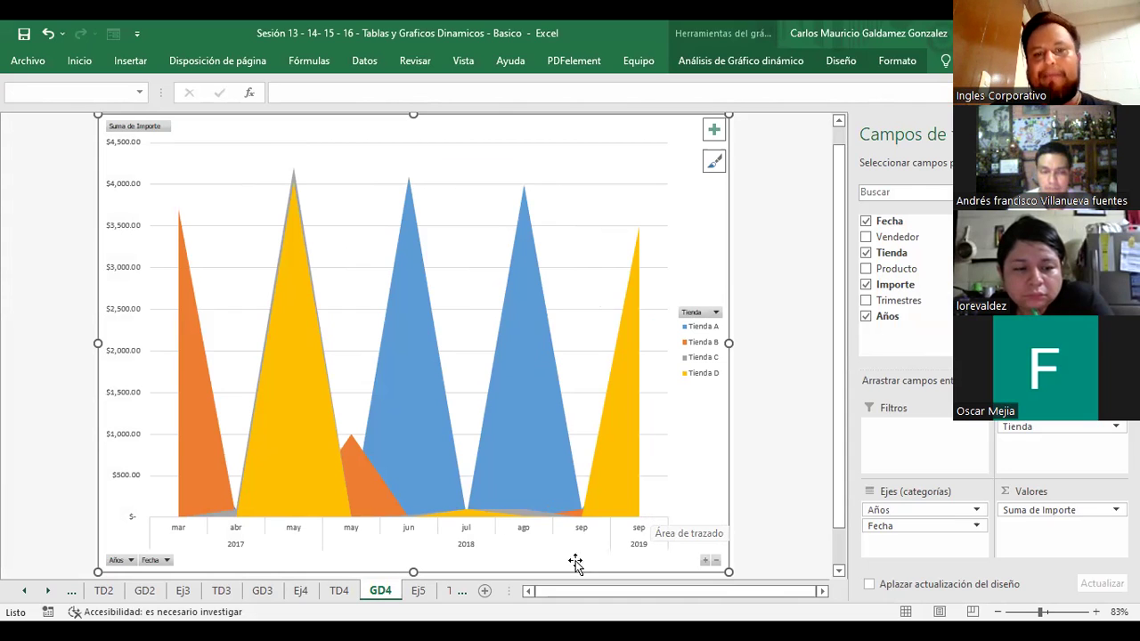
click(340, 591)
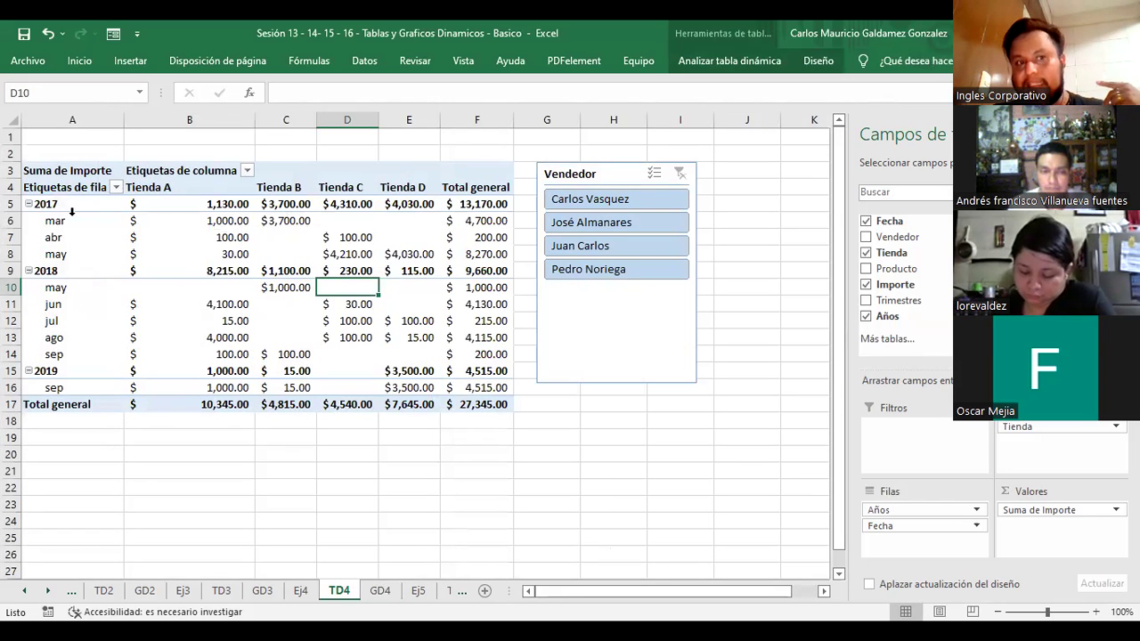
mouse_move(184, 320)
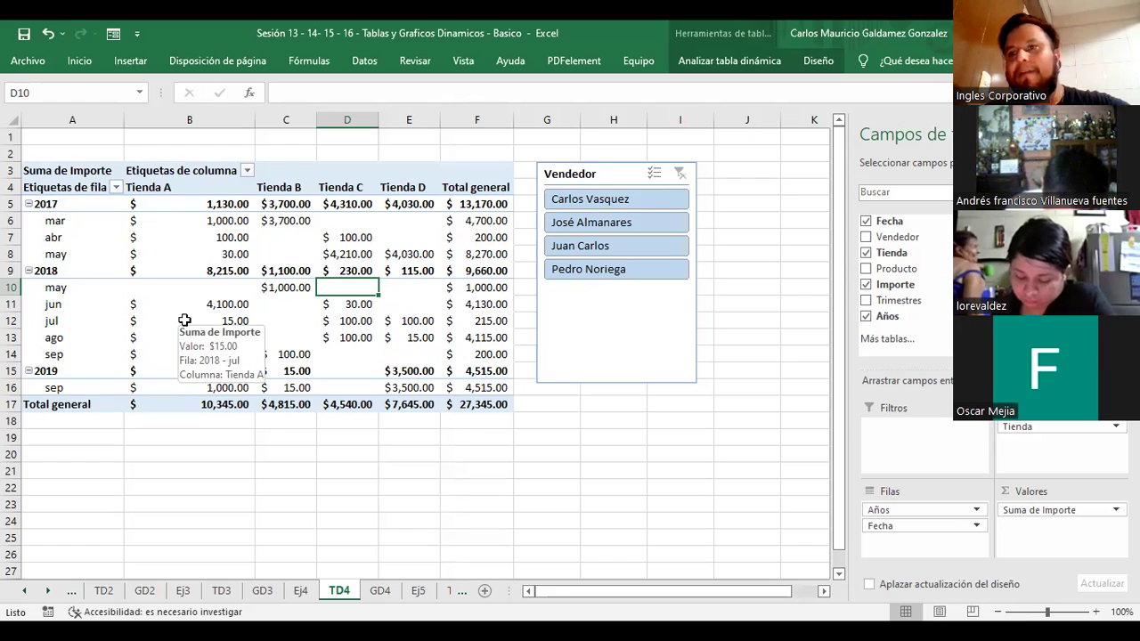
drag(69, 221, 71, 361)
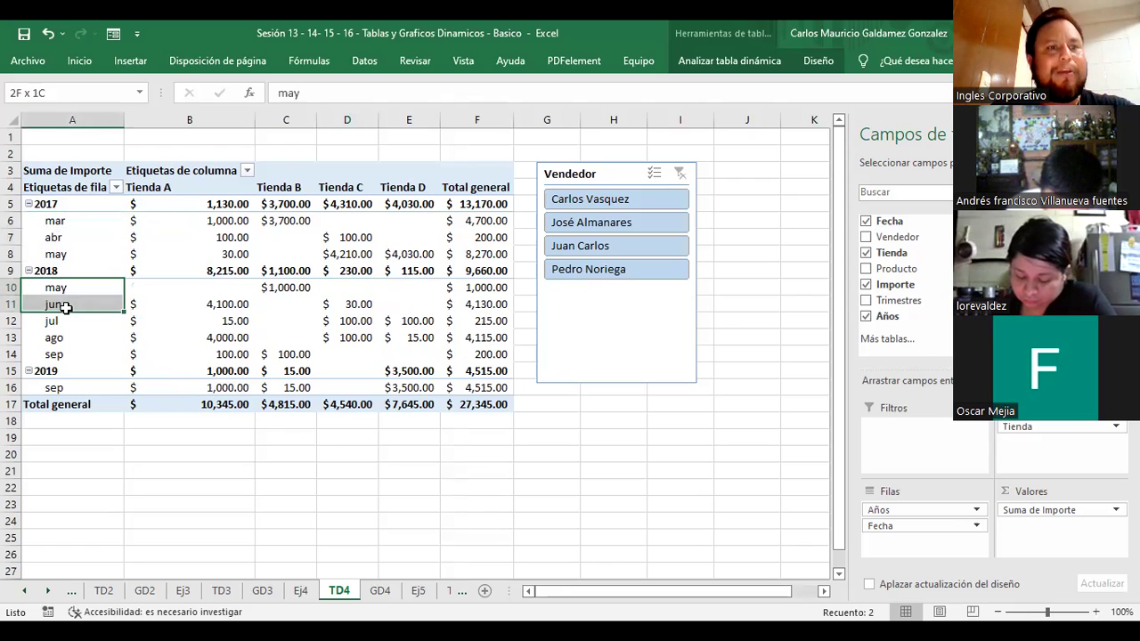
click(66, 384)
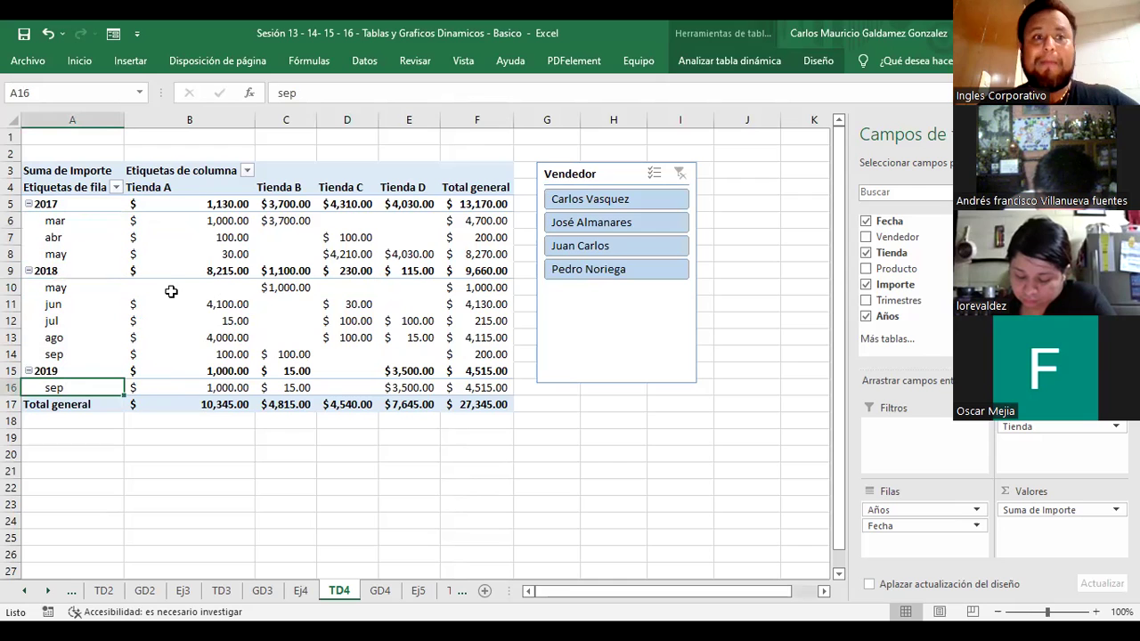
drag(54, 207, 54, 387)
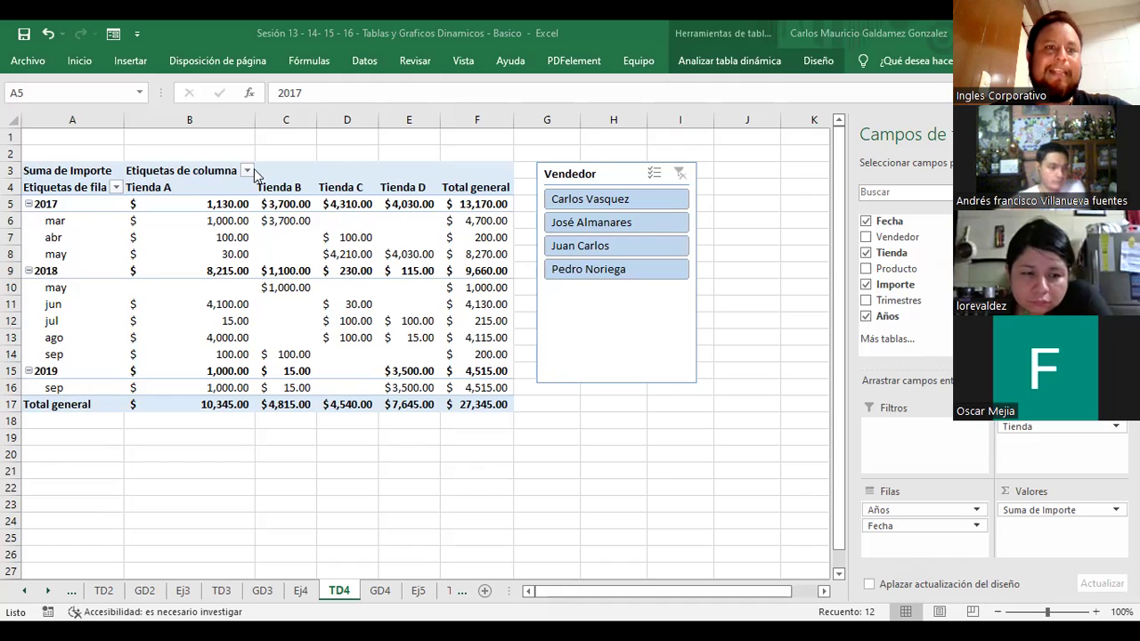
drag(58, 200, 93, 246)
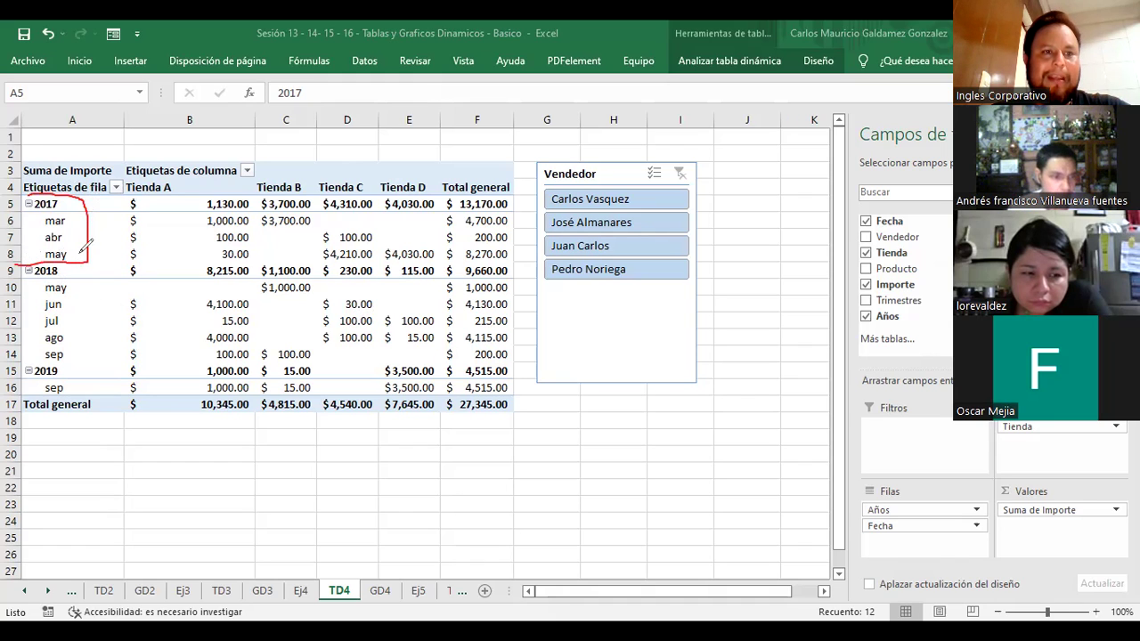
mouse_move(89, 259)
mouse_down()
mouse_move(85, 291)
mouse_move(39, 272)
mouse_move(86, 281)
mouse_move(81, 346)
mouse_move(57, 355)
mouse_move(89, 355)
mouse_move(87, 376)
mouse_move(64, 390)
mouse_up()
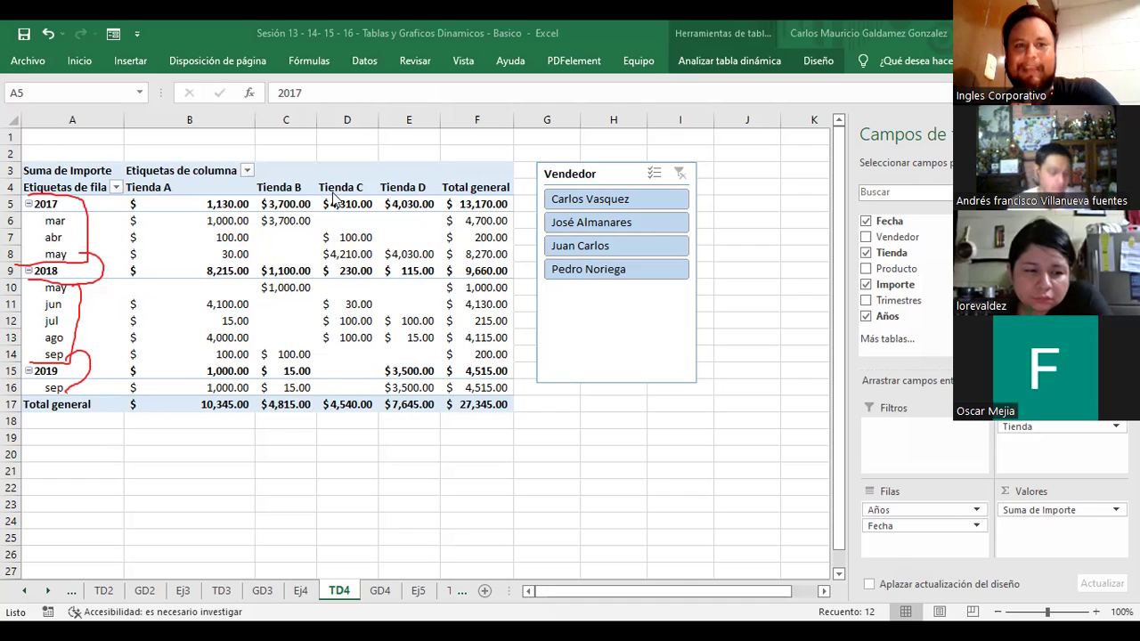
drag(71, 248, 80, 295)
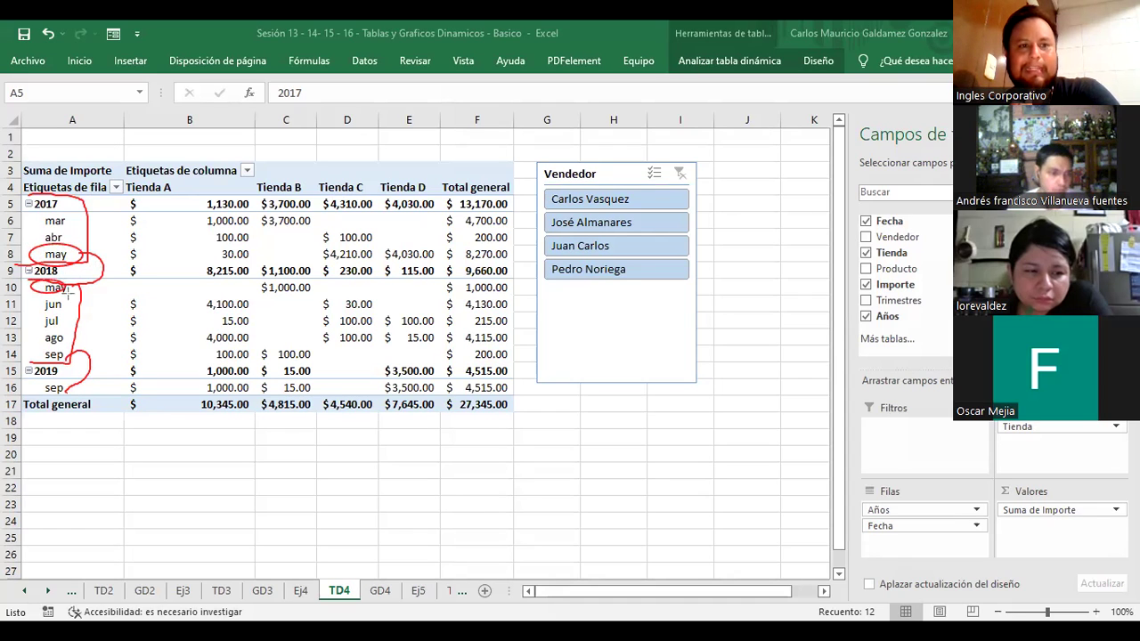
mouse_move(42, 354)
mouse_down()
mouse_move(36, 367)
mouse_move(64, 349)
mouse_move(80, 392)
mouse_up()
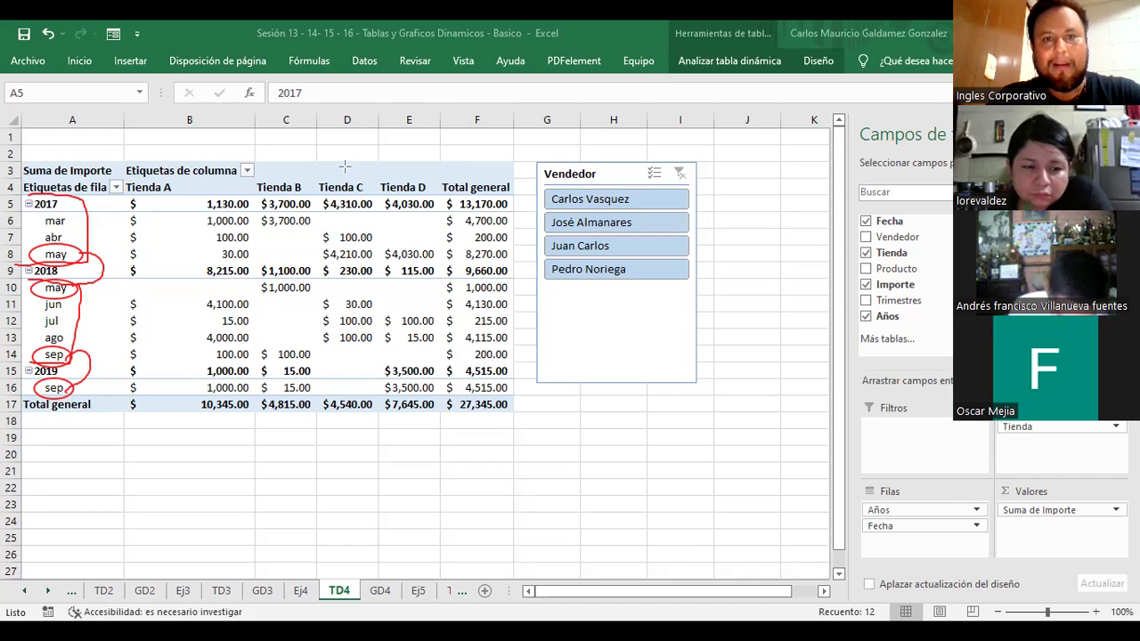
drag(88, 256, 212, 258)
drag(101, 291, 205, 290)
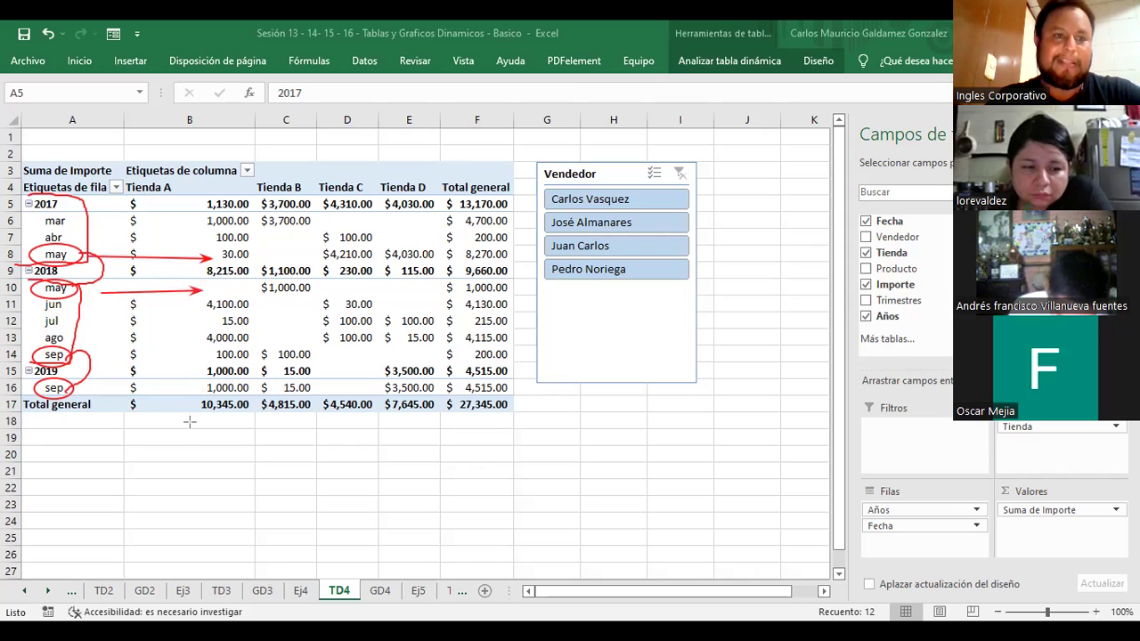
drag(103, 355, 203, 354)
drag(103, 387, 198, 387)
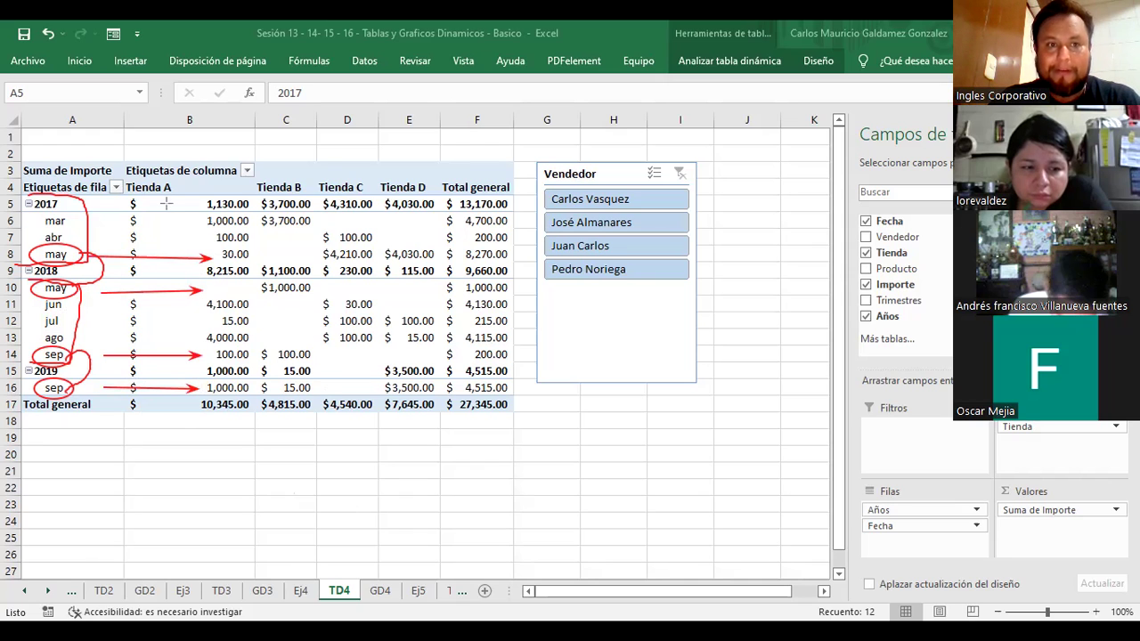
drag(147, 249, 443, 264)
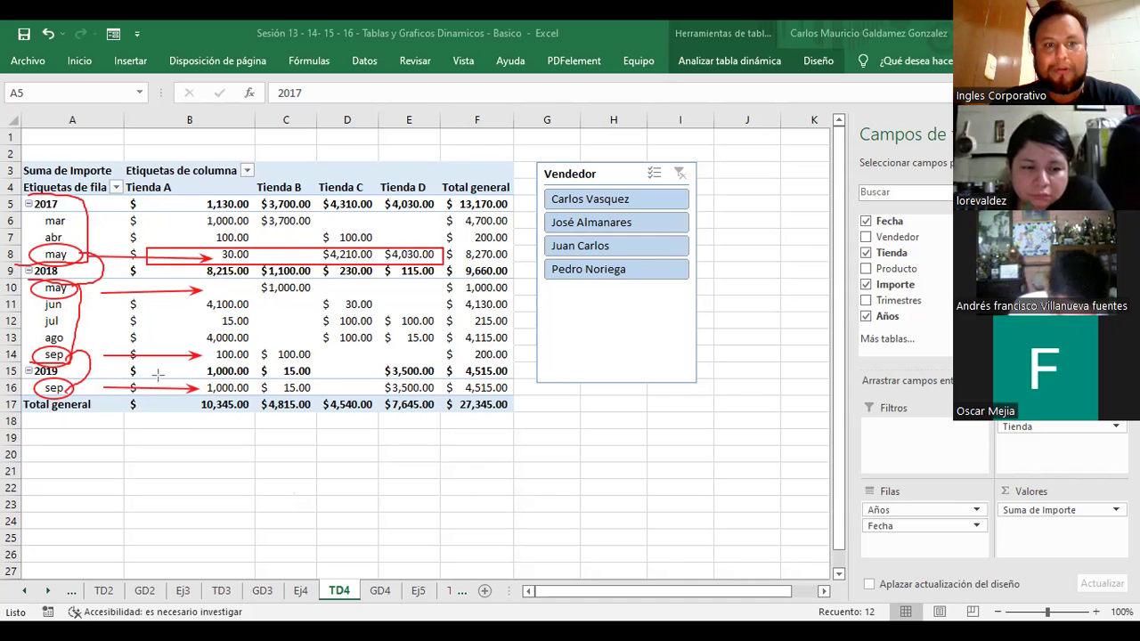
drag(156, 345, 441, 363)
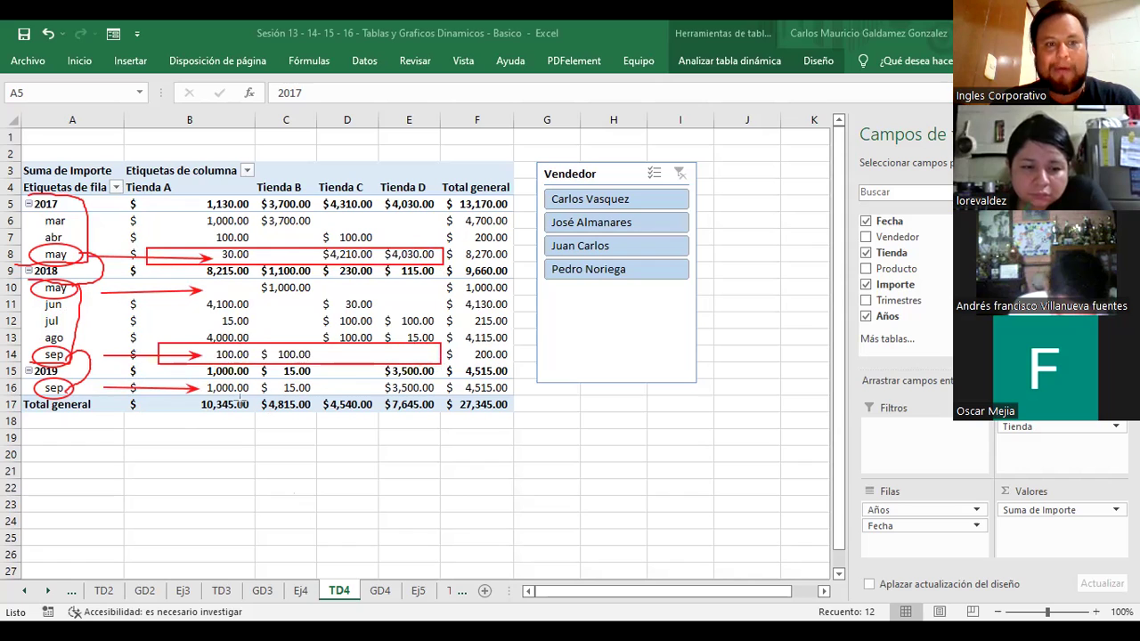
drag(159, 381, 436, 396)
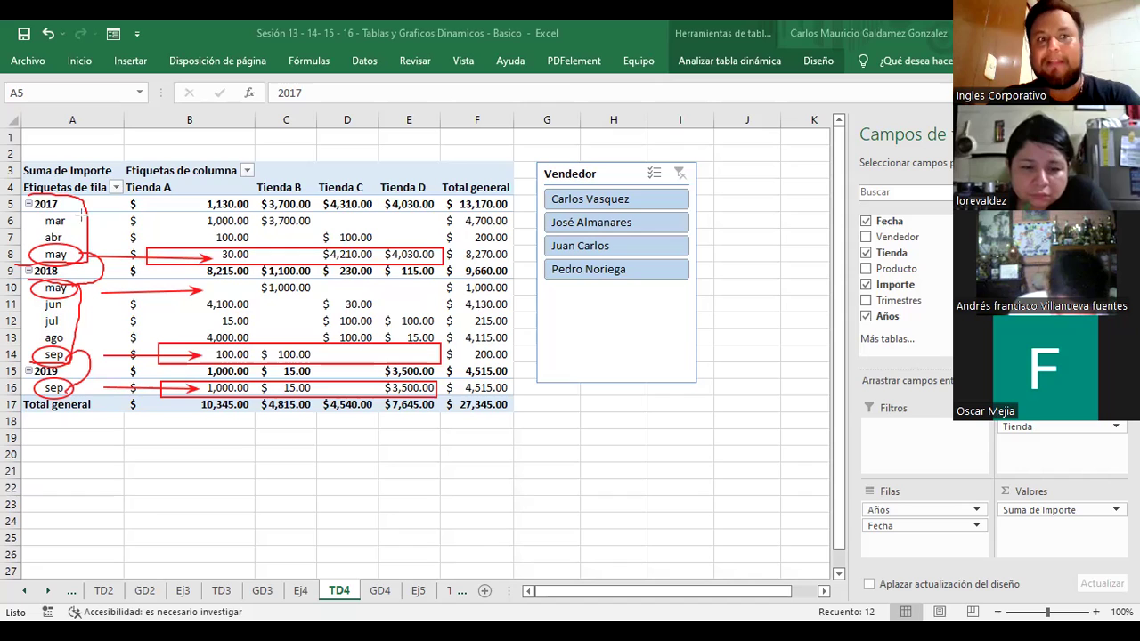
mouse_move(120, 197)
mouse_down()
mouse_move(70, 201)
mouse_move(127, 204)
mouse_up()
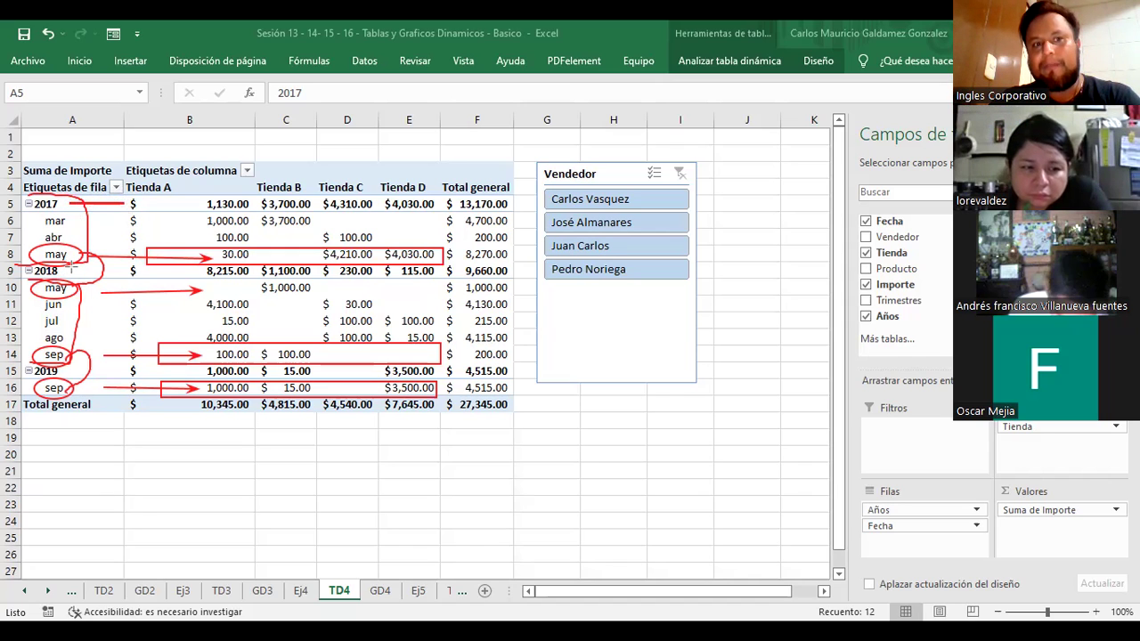
drag(79, 371, 123, 363)
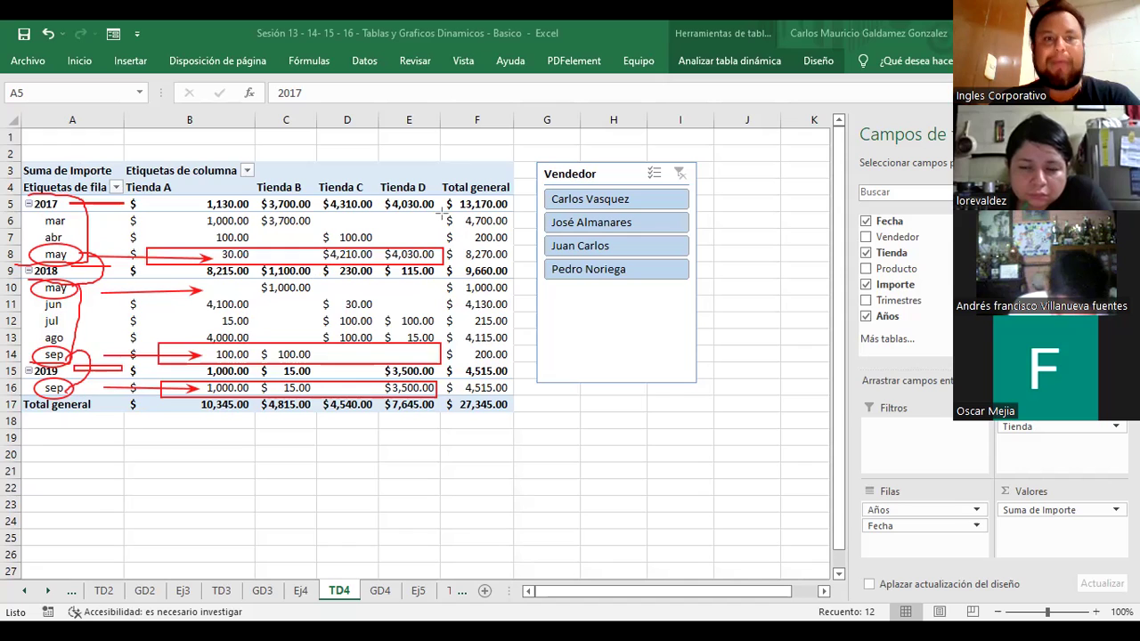
key(Escape)
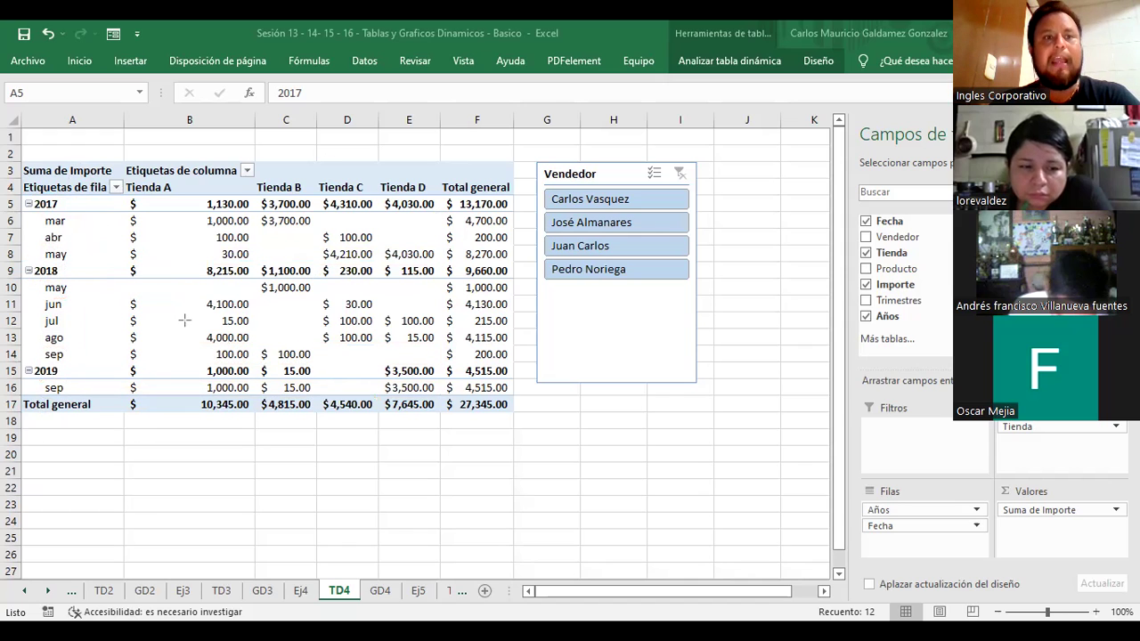
drag(19, 196, 338, 370)
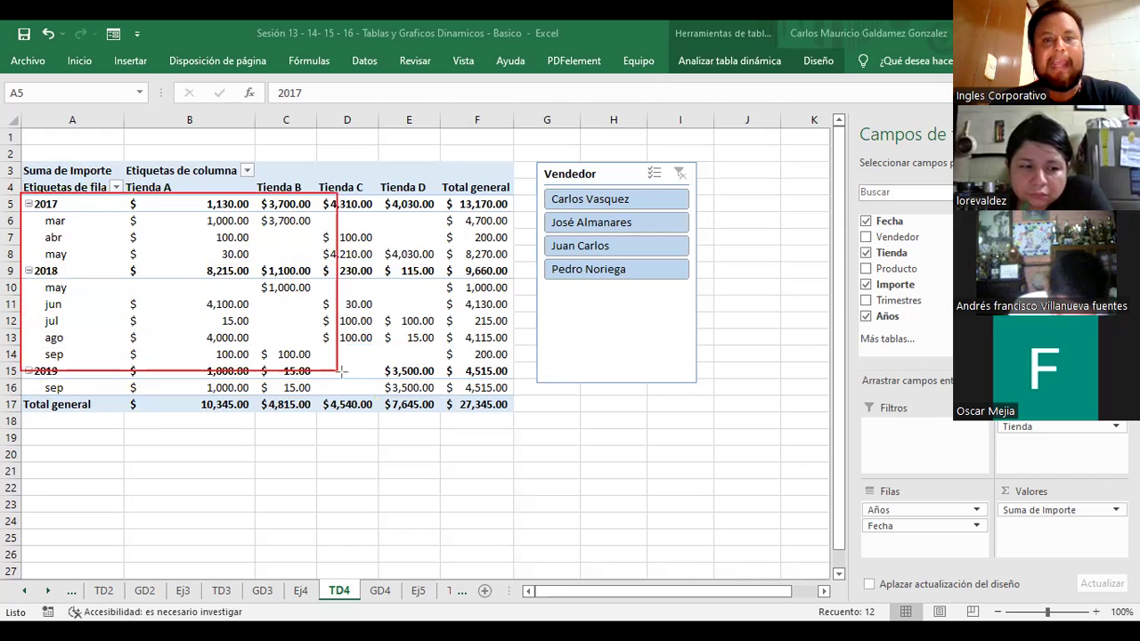
drag(514, 401, 513, 401)
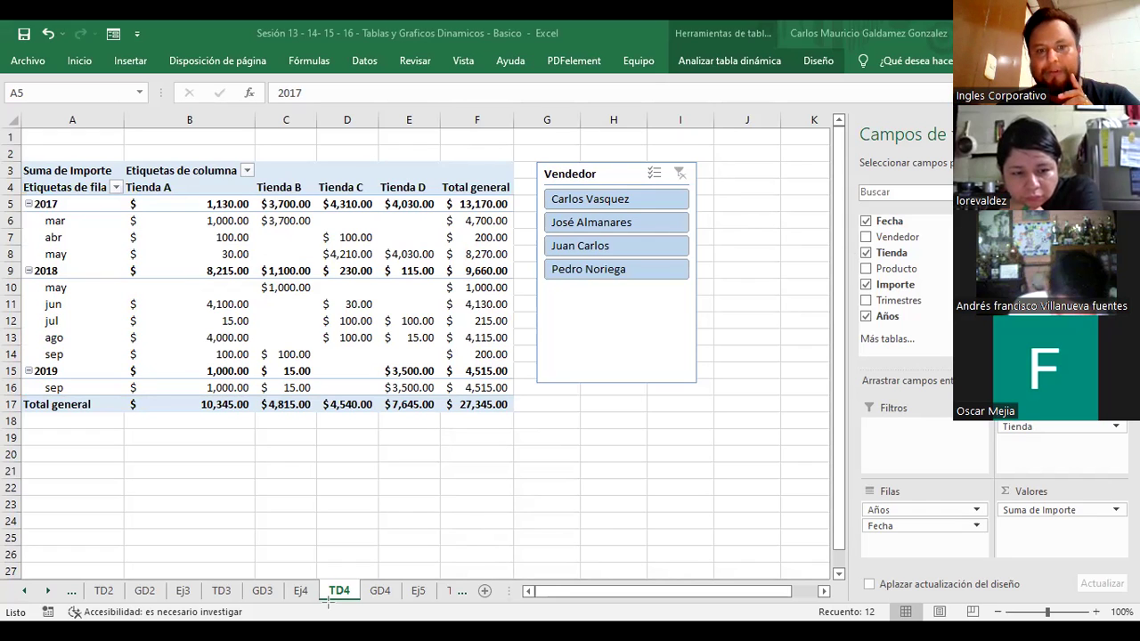
click(380, 591)
click(340, 595)
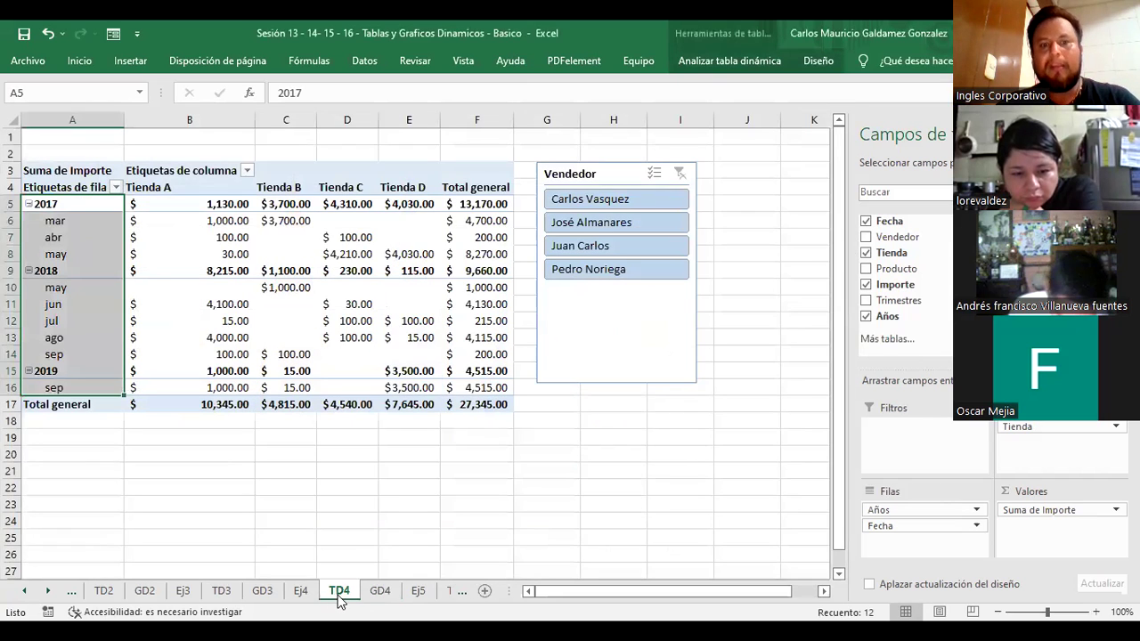
click(391, 595)
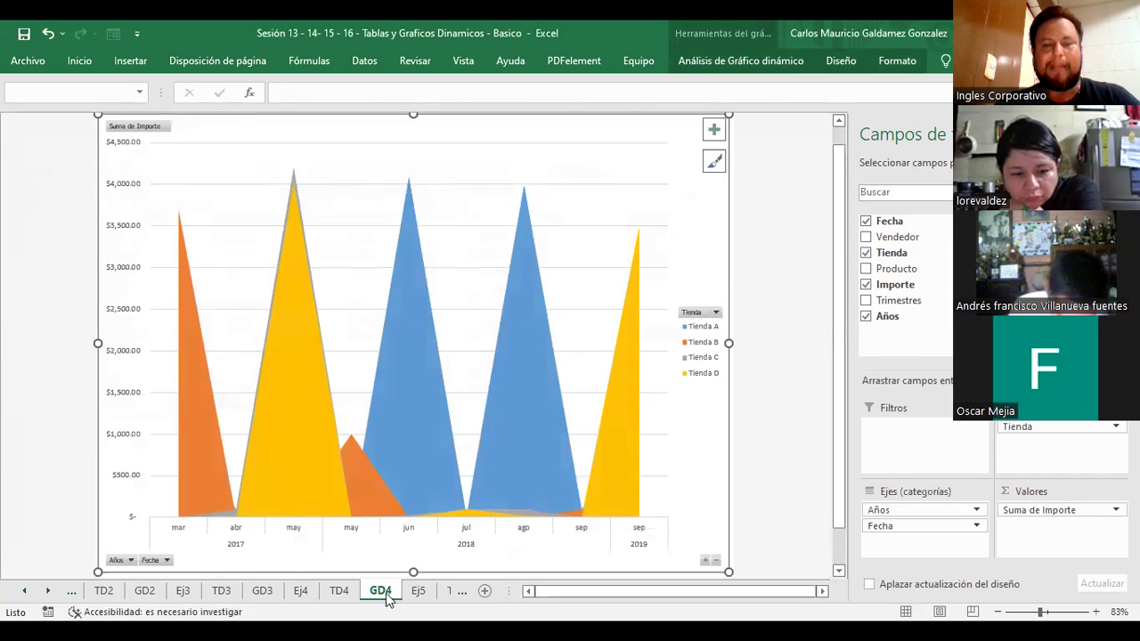
click(344, 599)
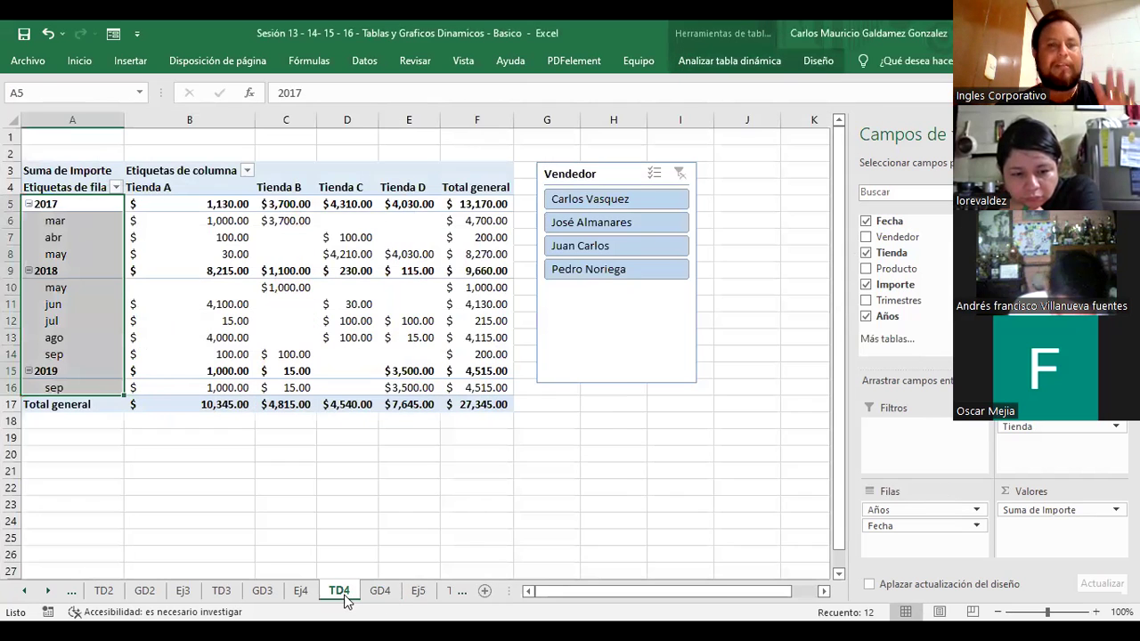
click(322, 351)
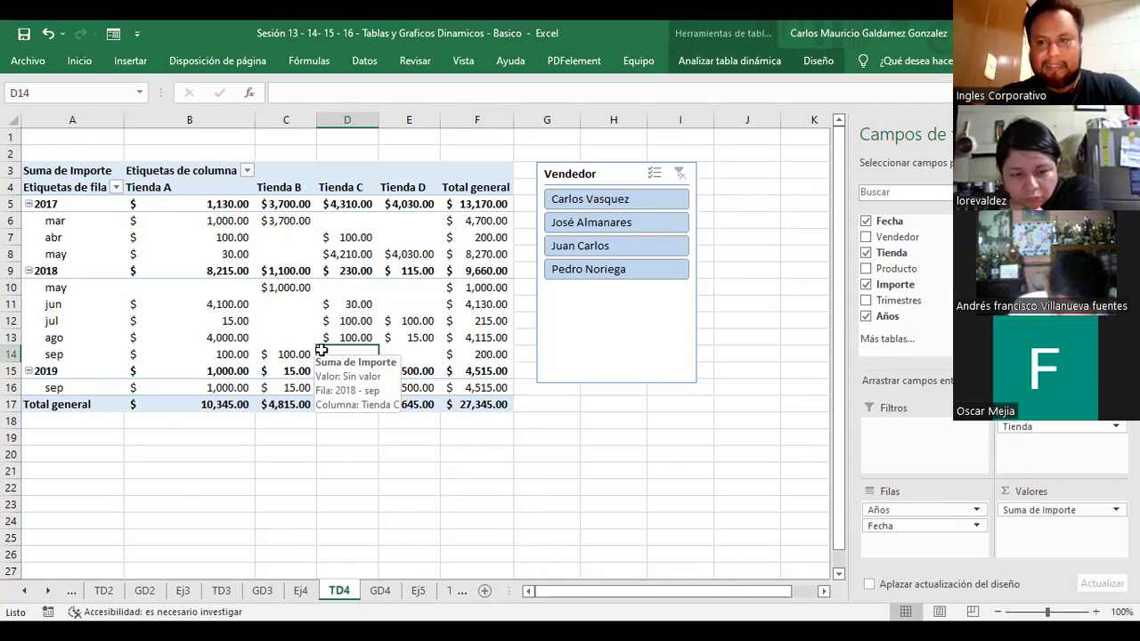
click(328, 367)
drag(328, 368, 331, 356)
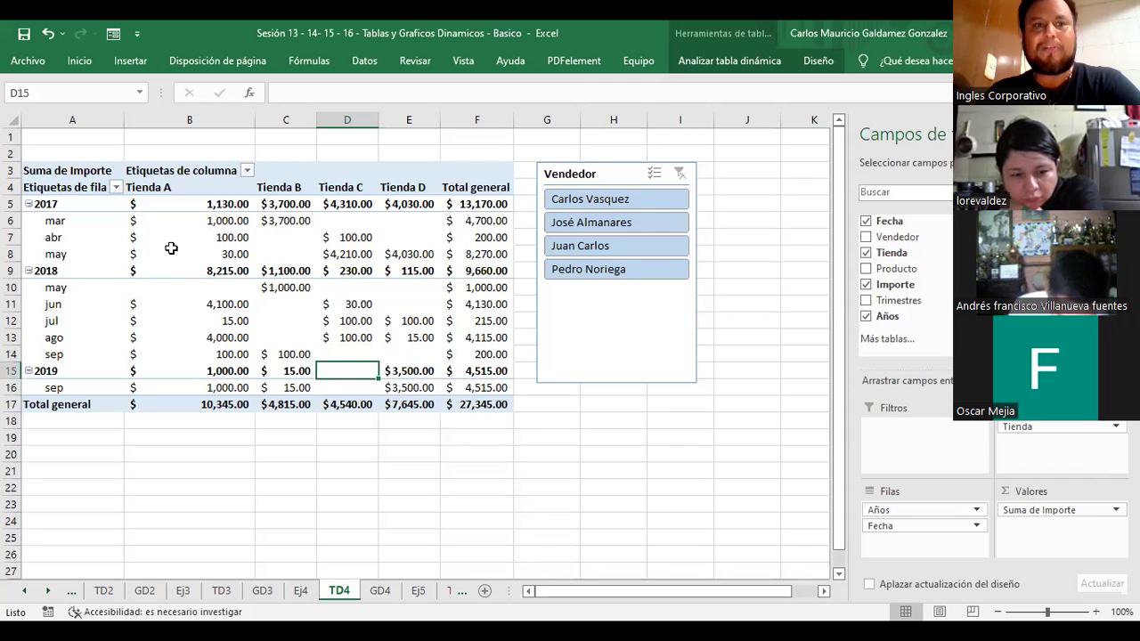
drag(140, 200, 465, 383)
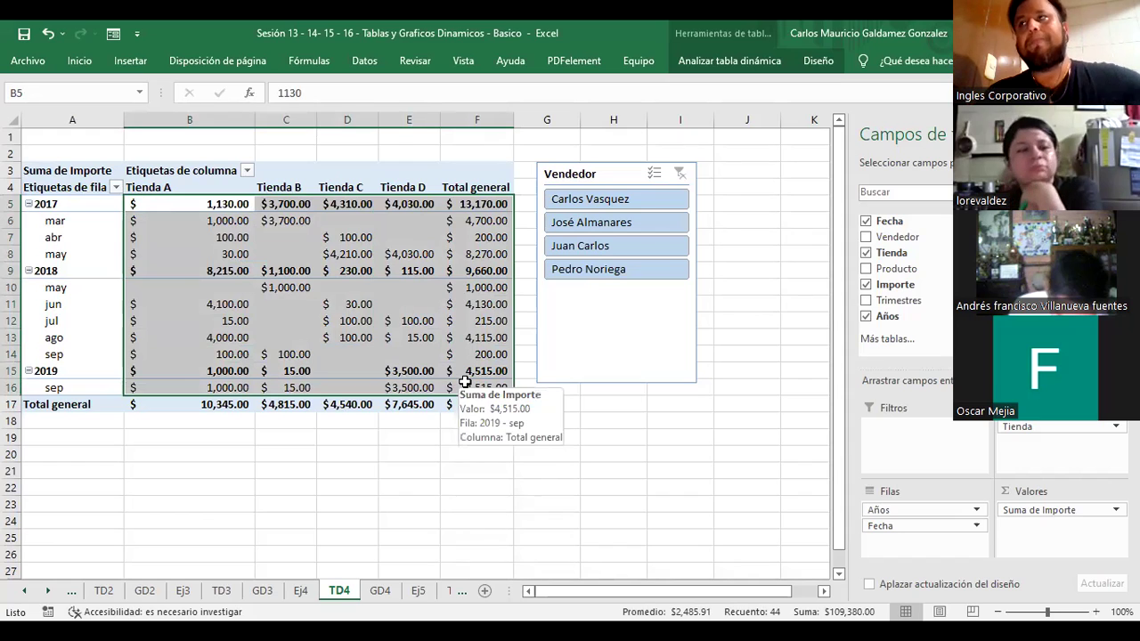
mouse_move(476, 387)
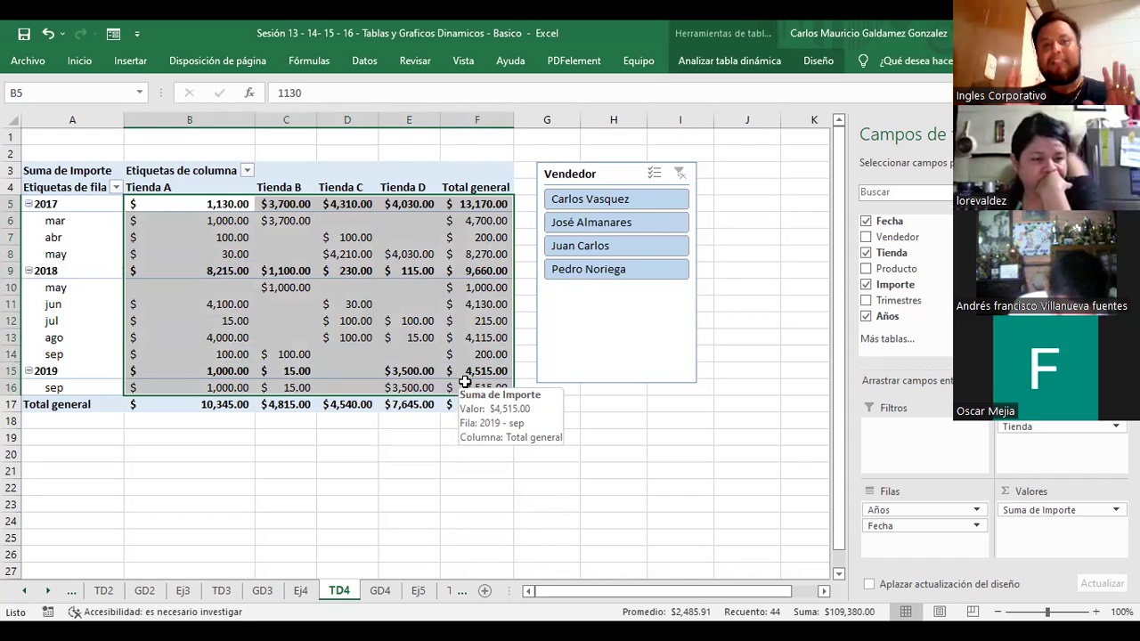
click(432, 371)
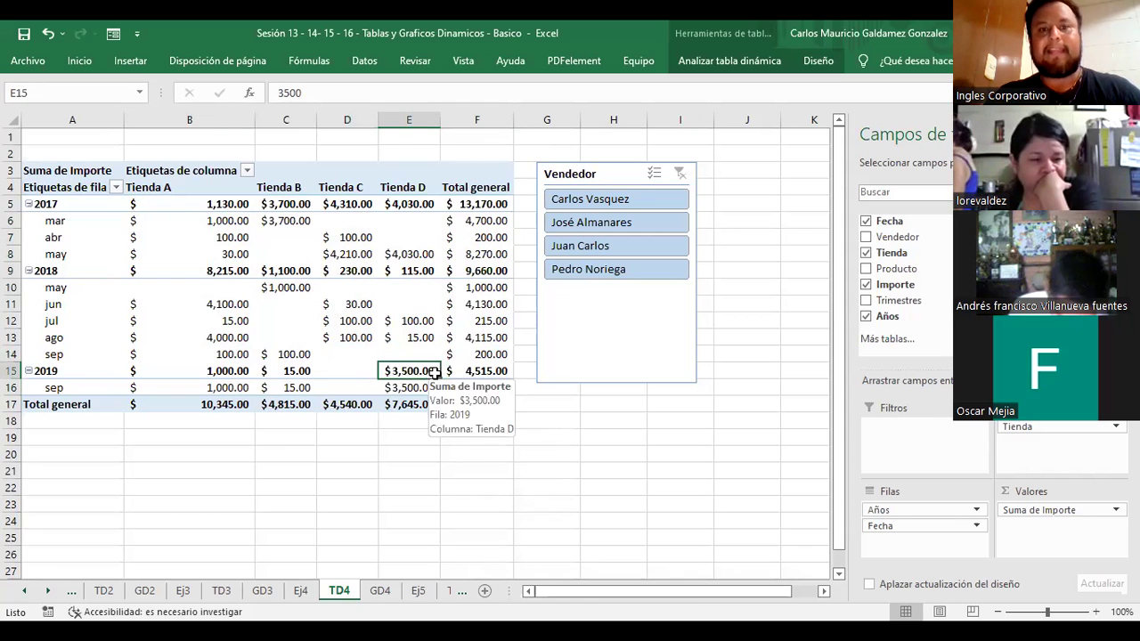
drag(161, 209, 424, 390)
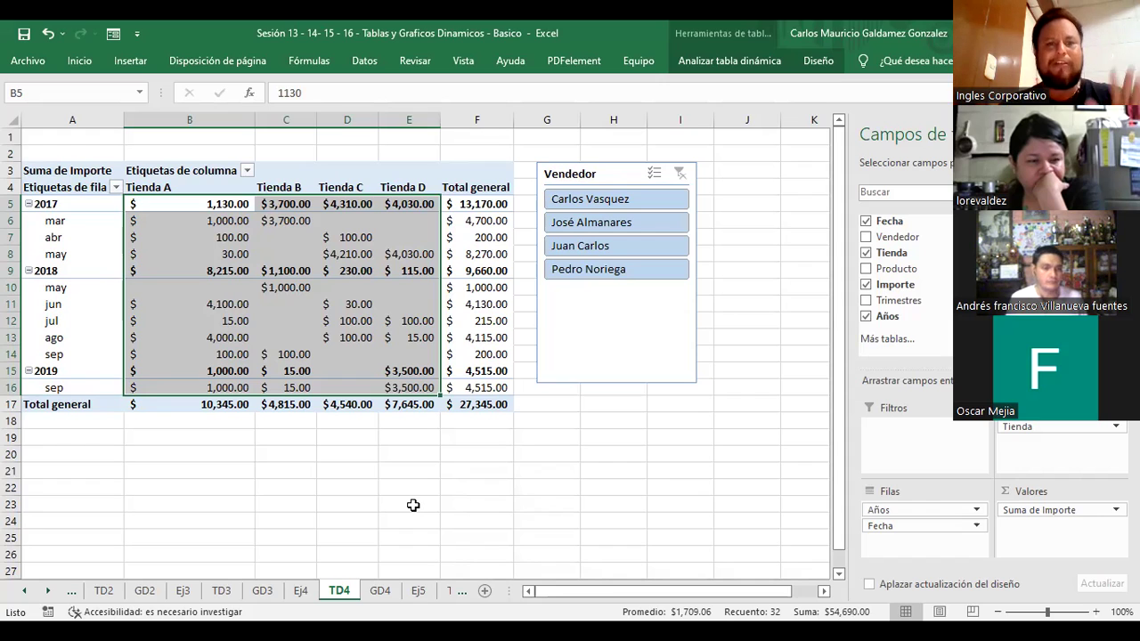
click(396, 389)
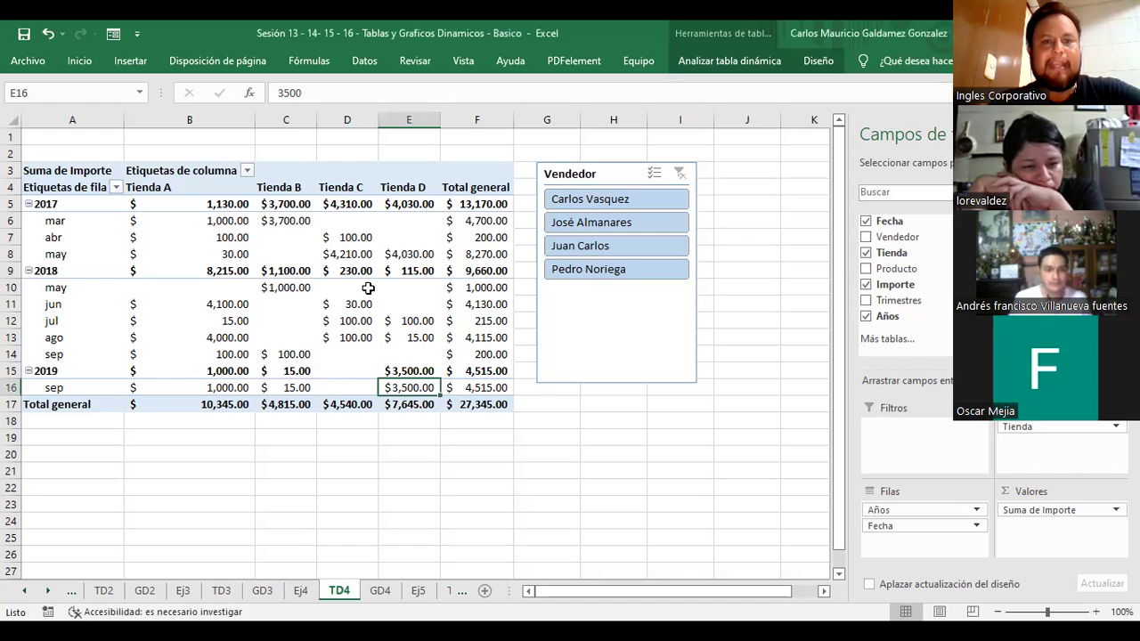
drag(367, 288, 418, 288)
mouse_move(286, 309)
mouse_down()
mouse_move(288, 330)
mouse_move(348, 371)
mouse_up()
drag(425, 302, 406, 322)
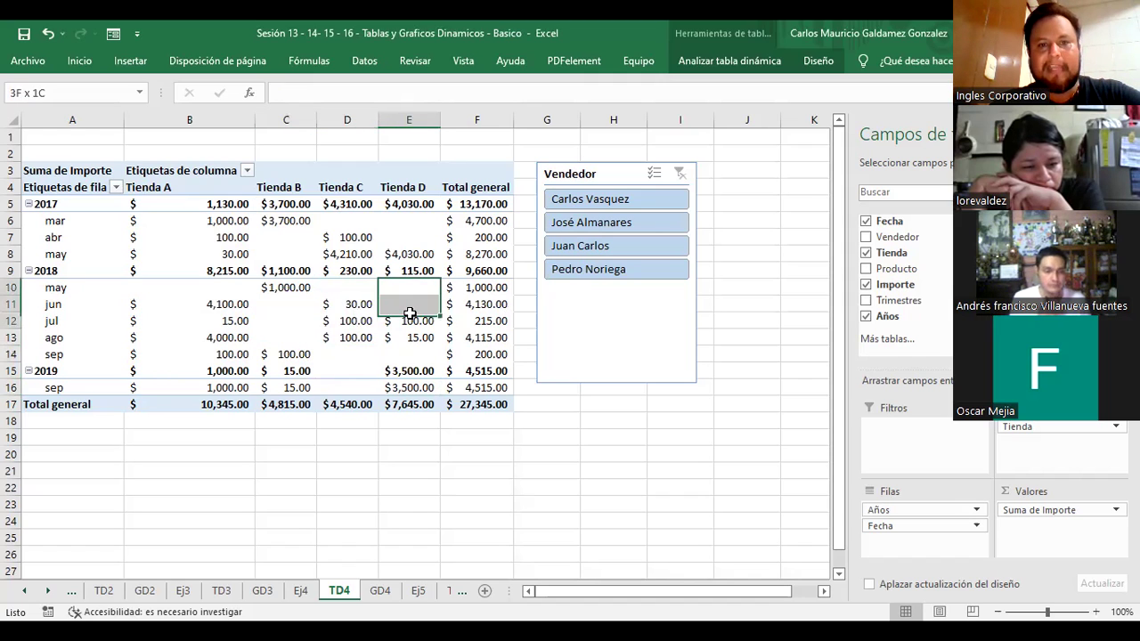
click(405, 354)
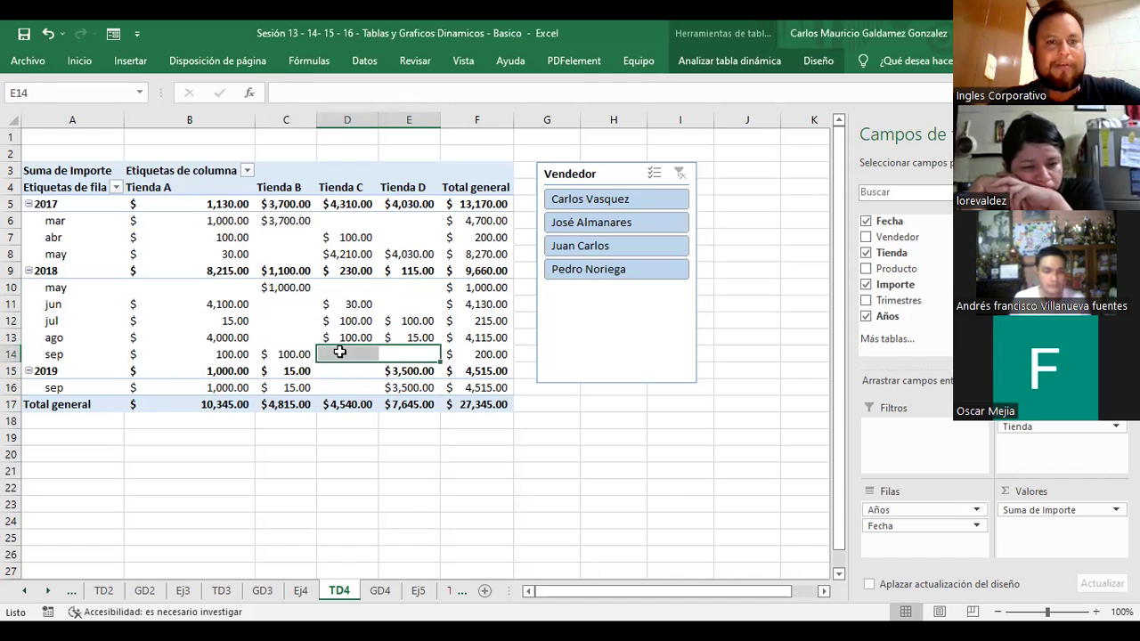
drag(285, 303, 286, 338)
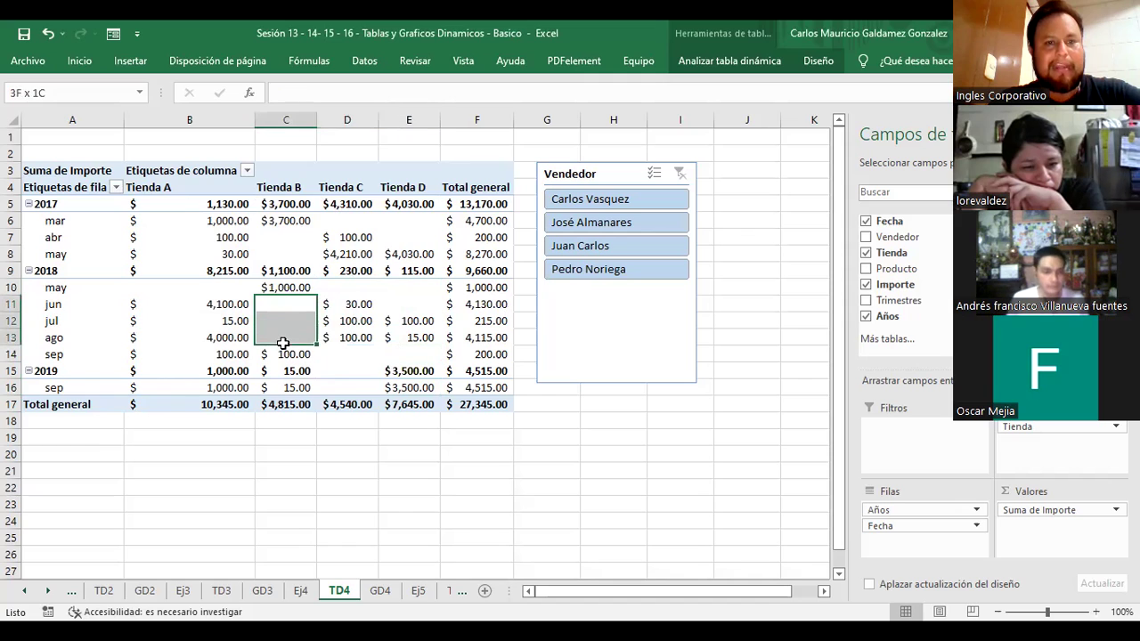
click(201, 302)
click(228, 287)
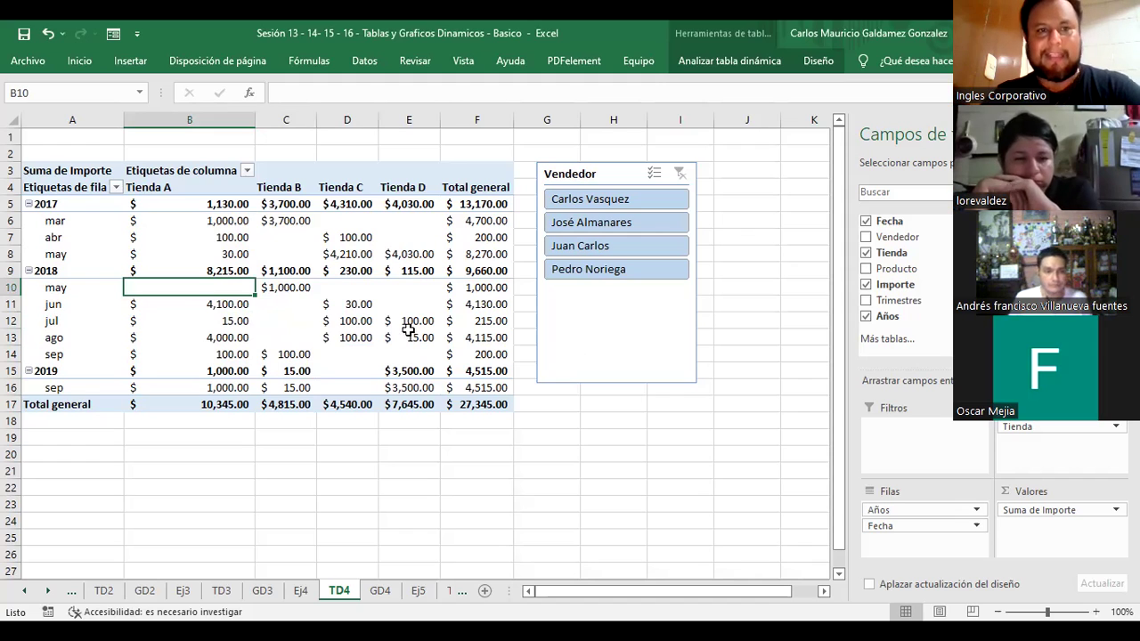
click(190, 206)
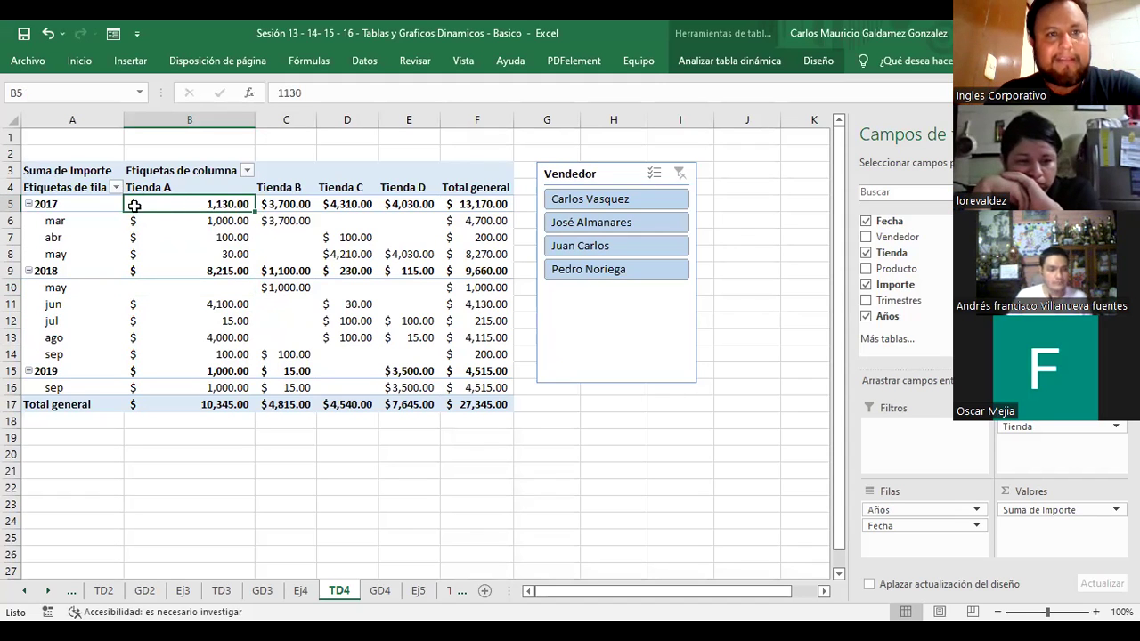
click(286, 207)
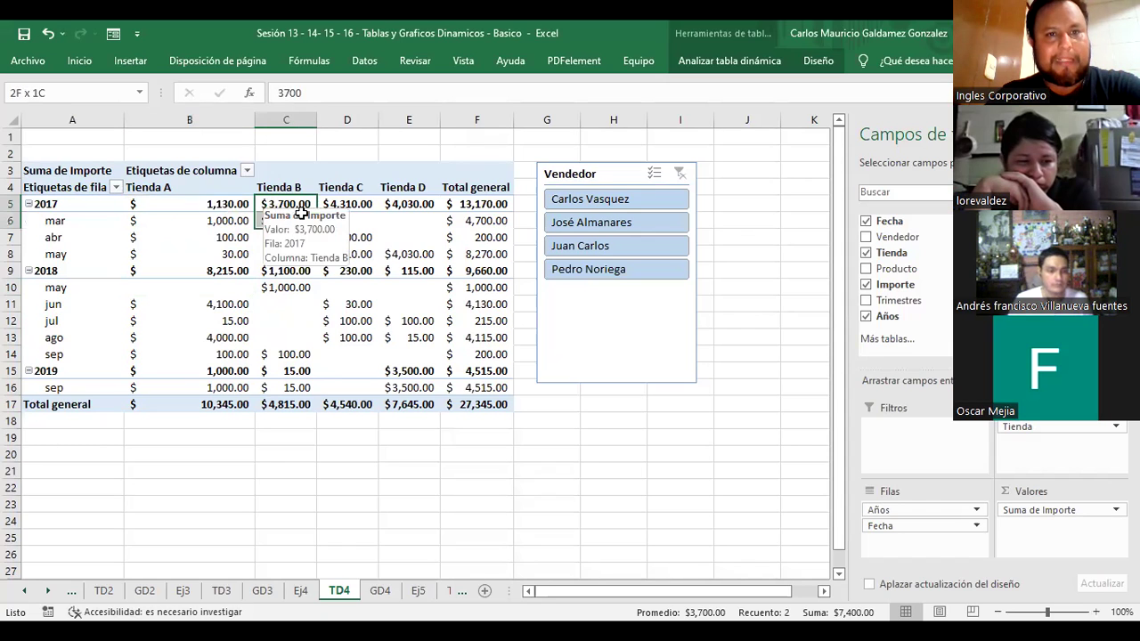
click(367, 206)
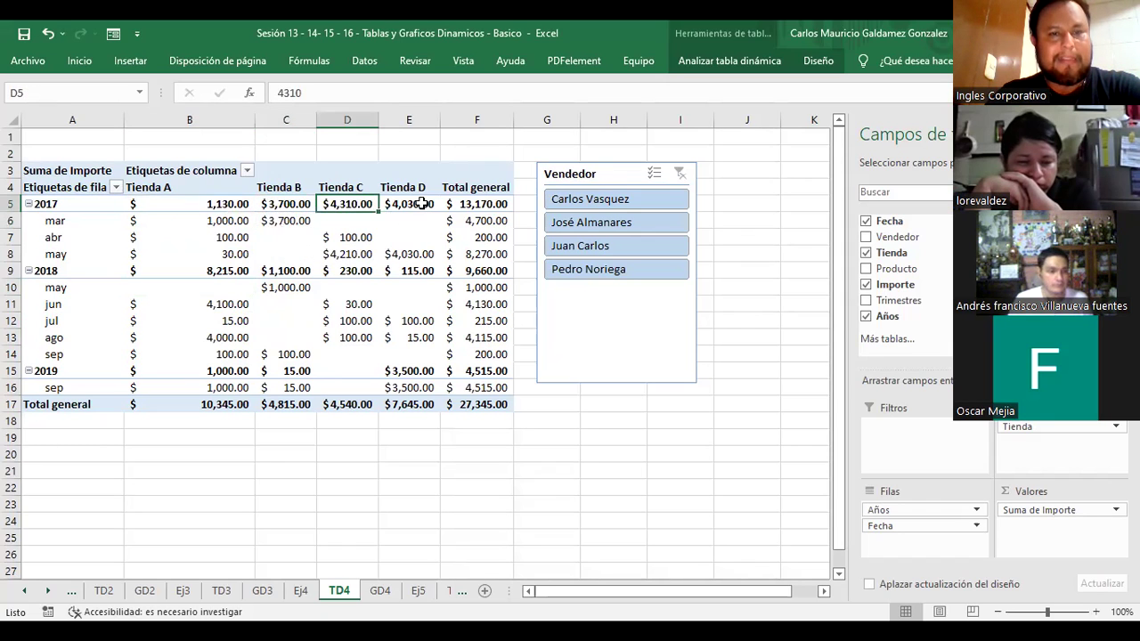
drag(222, 204, 410, 204)
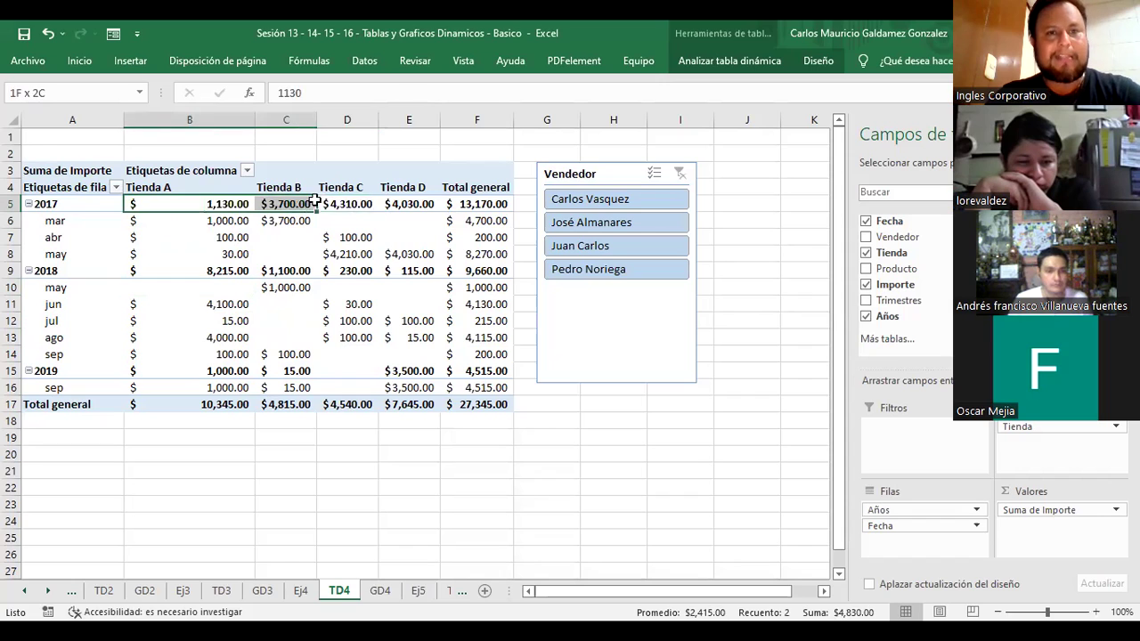
drag(194, 273, 409, 273)
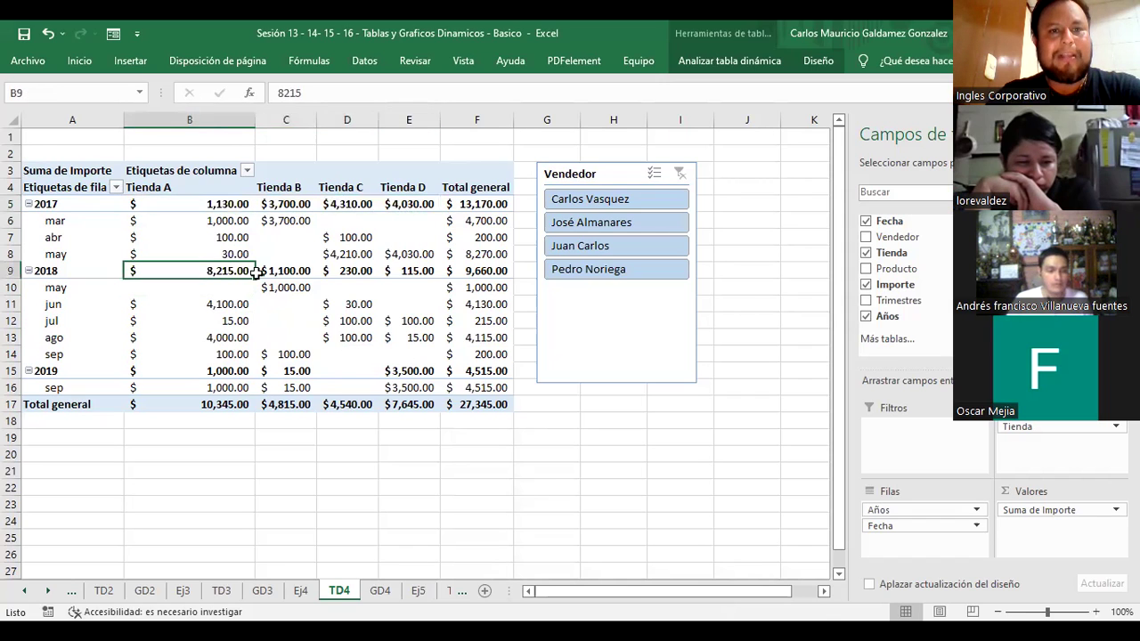
click(396, 272)
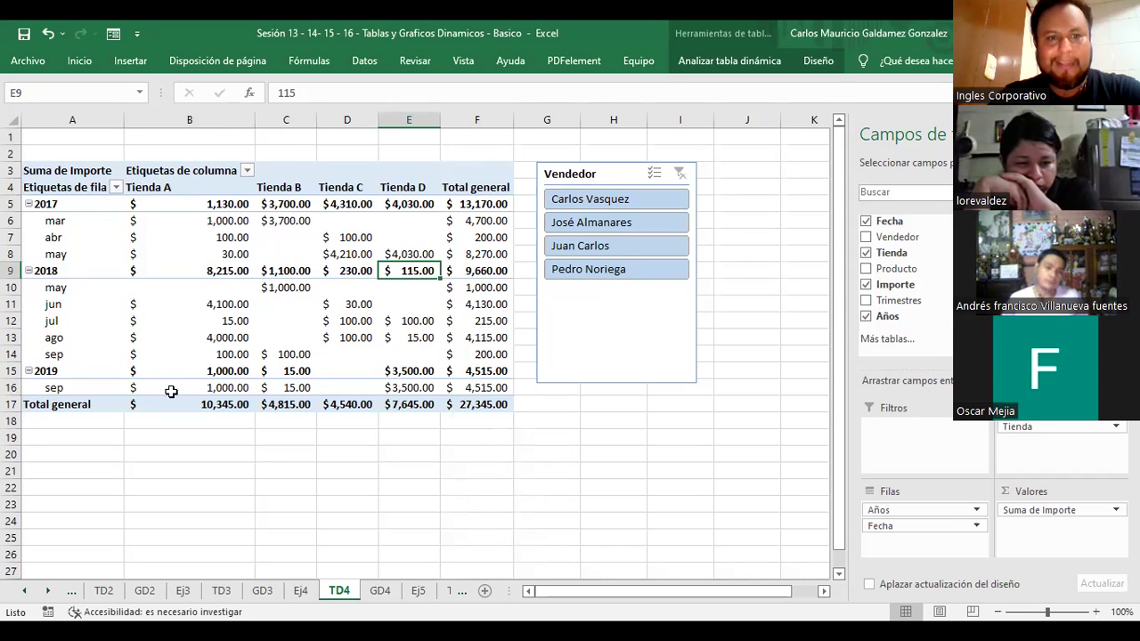
drag(186, 371, 401, 371)
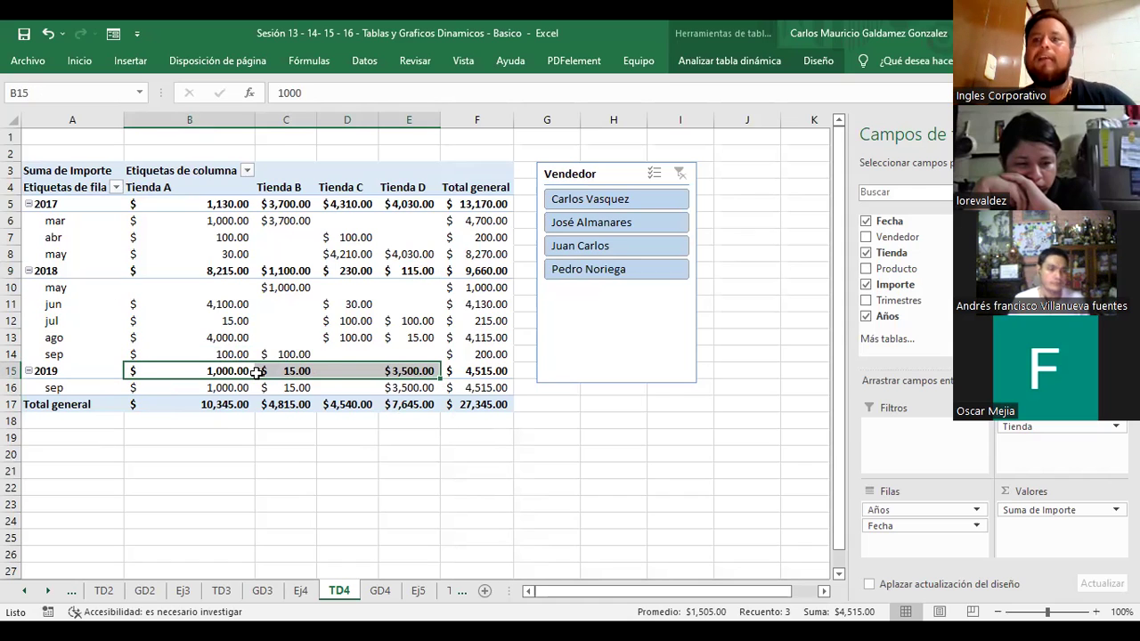
mouse_move(285, 370)
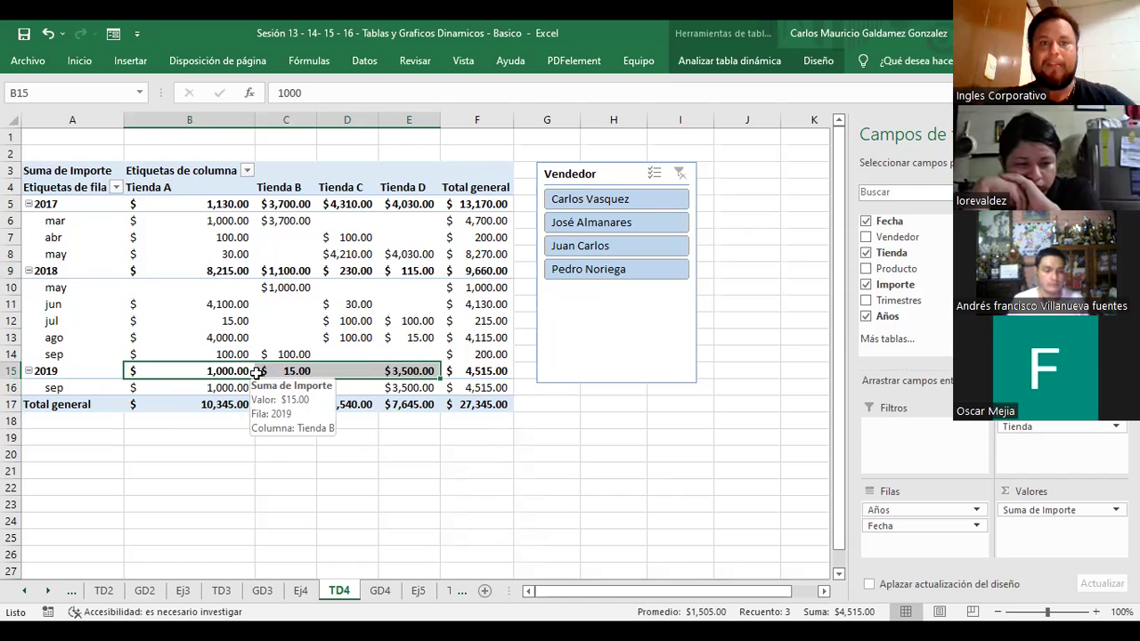
click(281, 250)
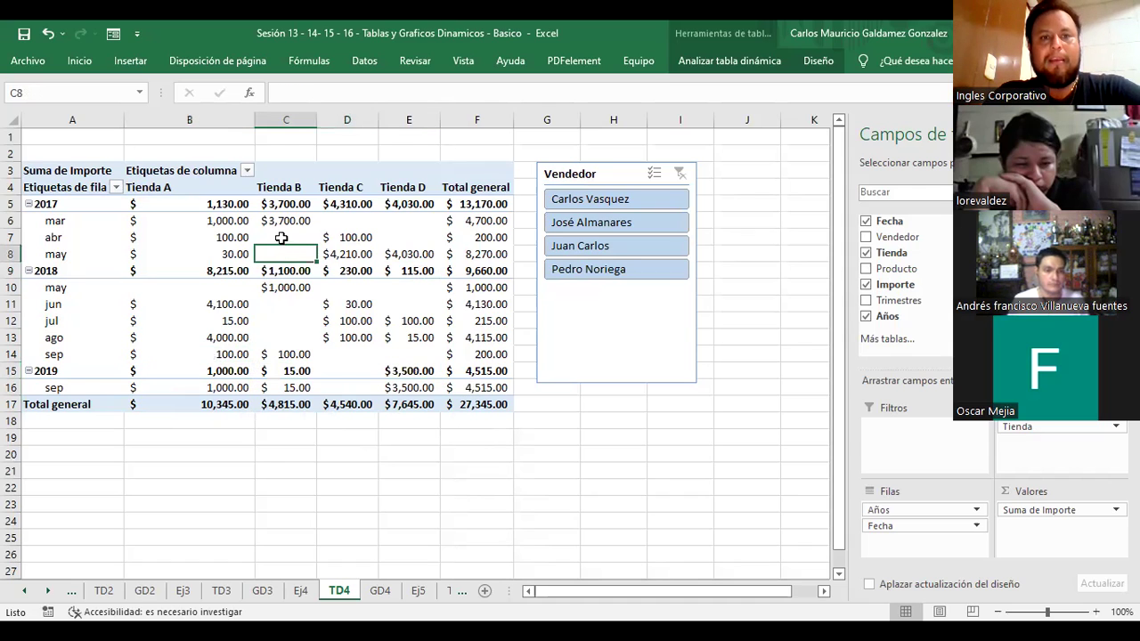
drag(280, 237, 283, 251)
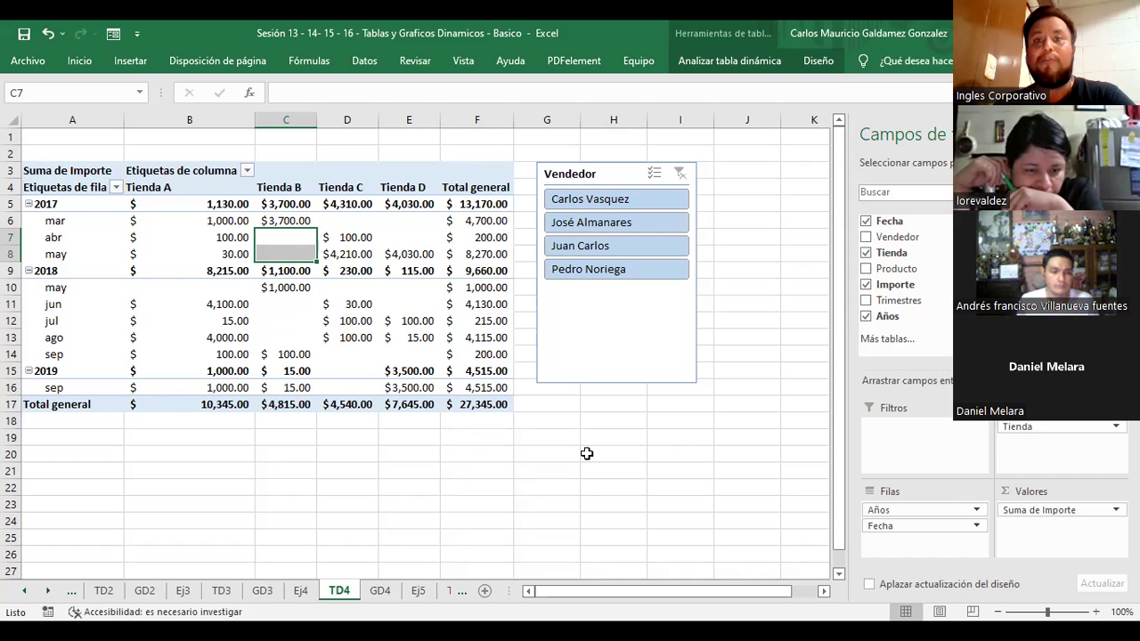
click(297, 241)
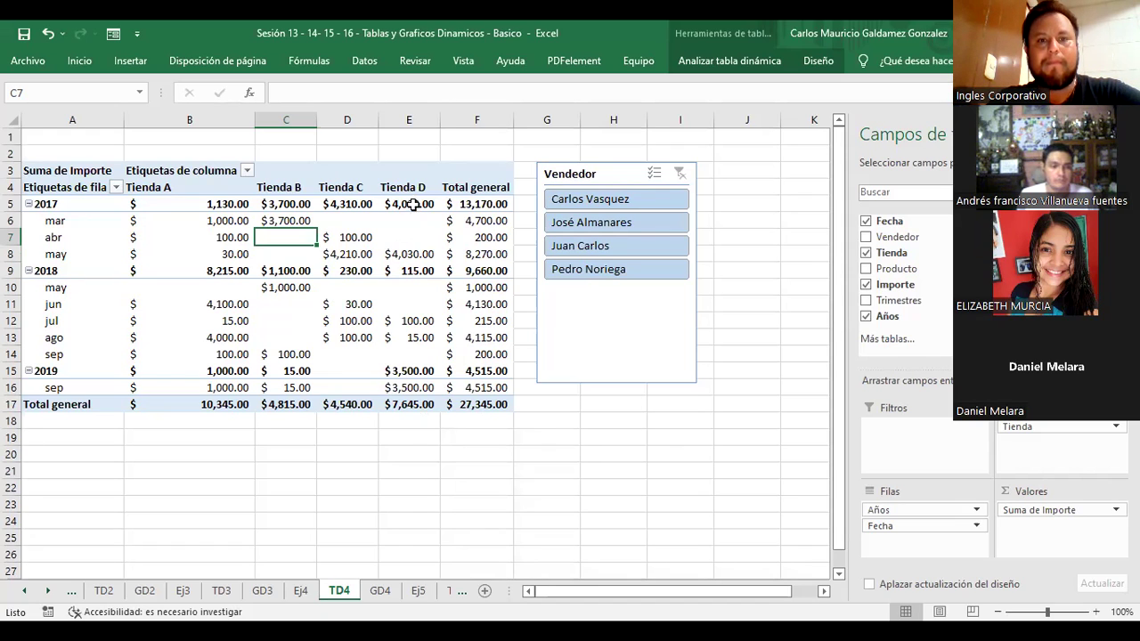
click(413, 187)
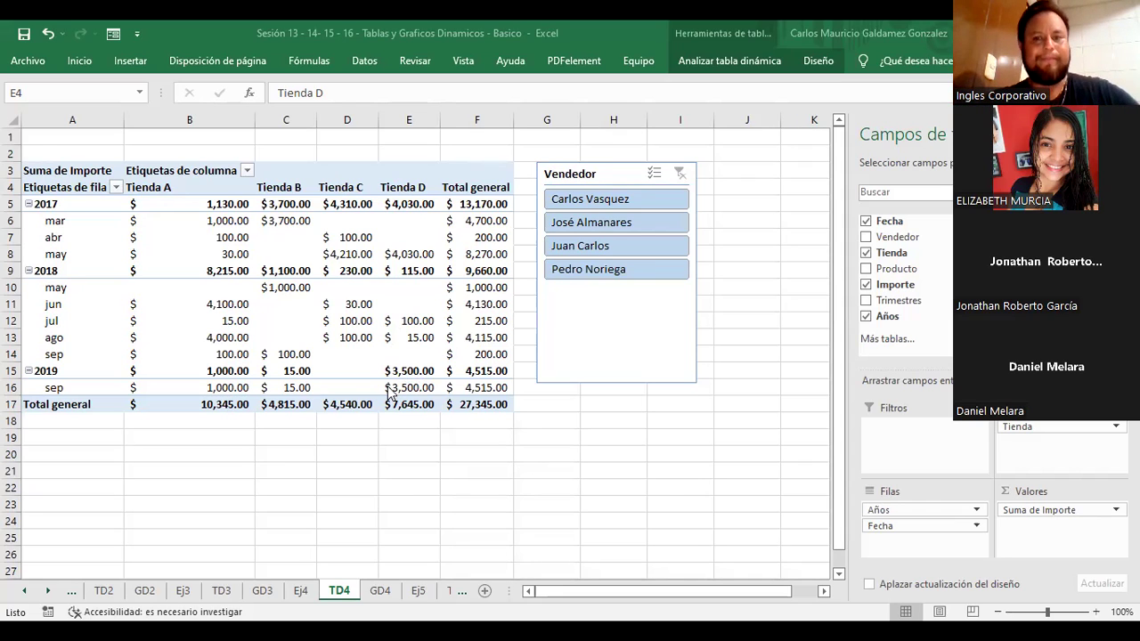
click(161, 372)
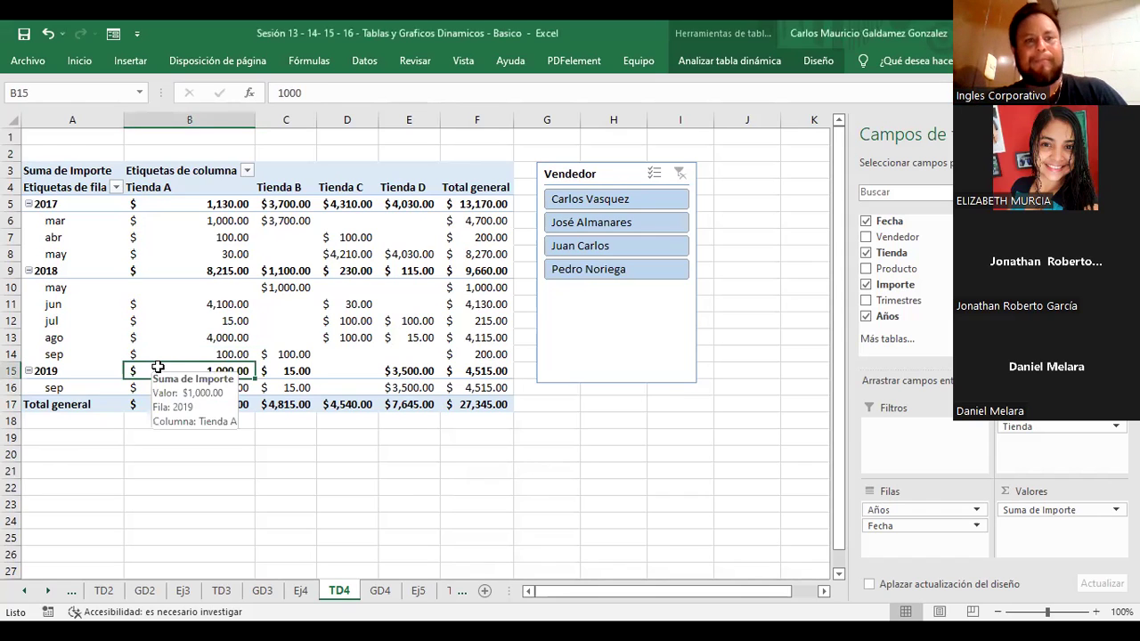
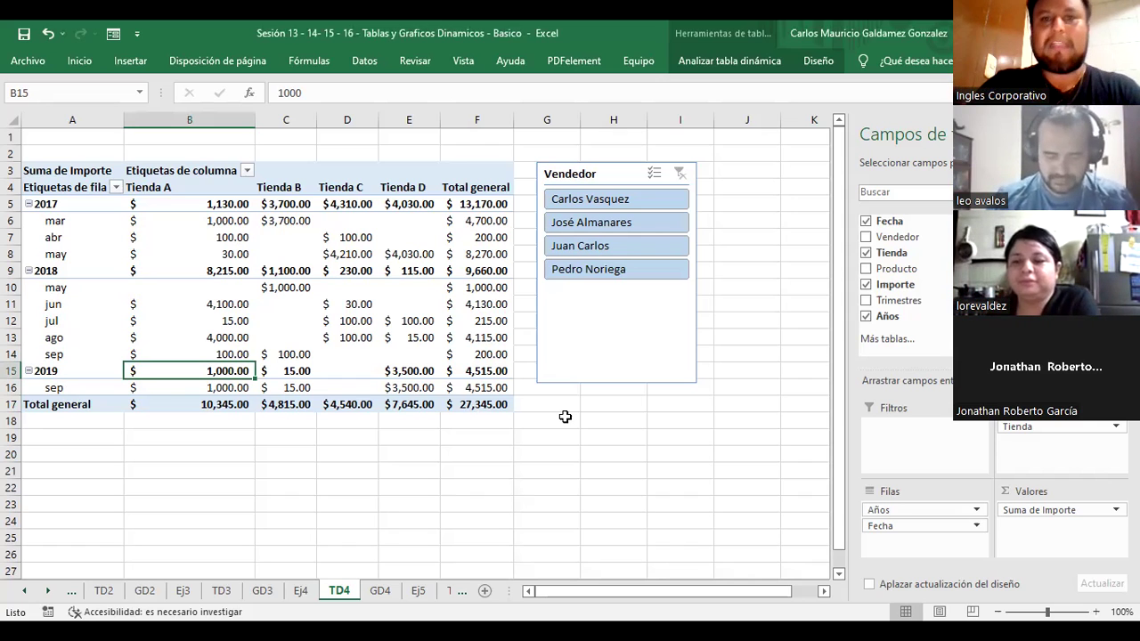
- Inspect Tienda D's sep 2019 amount and Tienda C's empty 2019 and sep 2018 cells
click(392, 390)
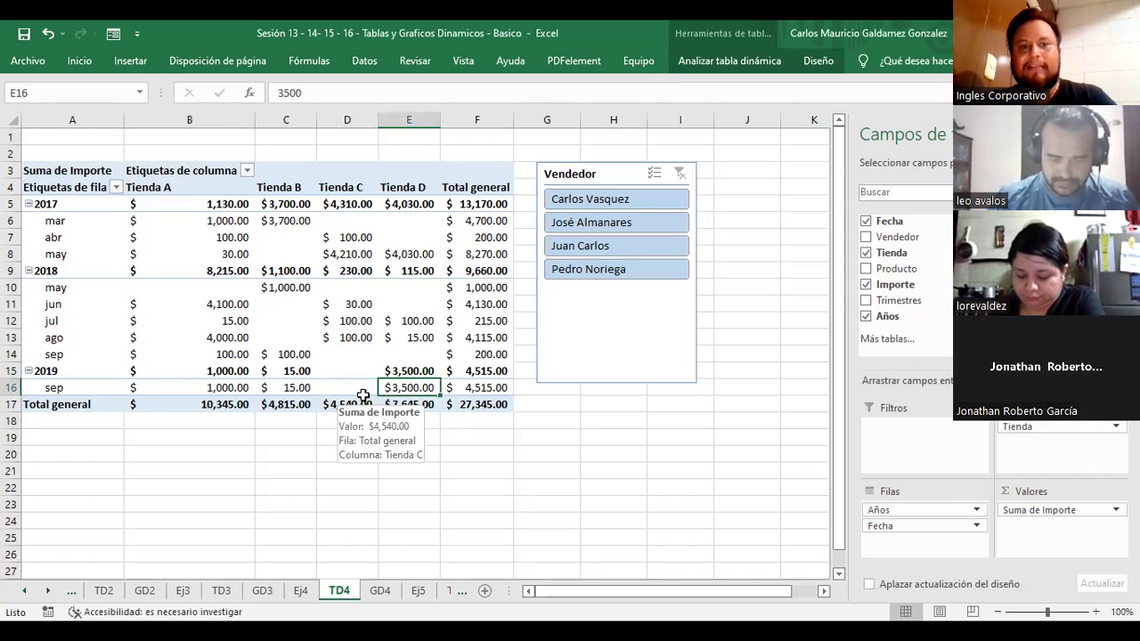
click(349, 389)
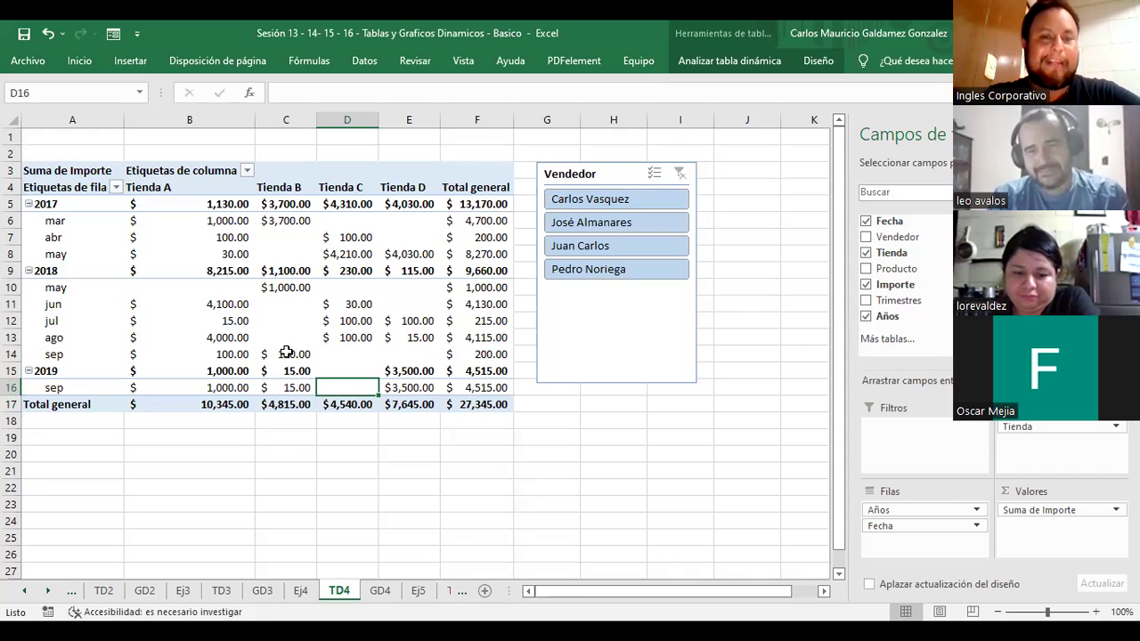
click(345, 366)
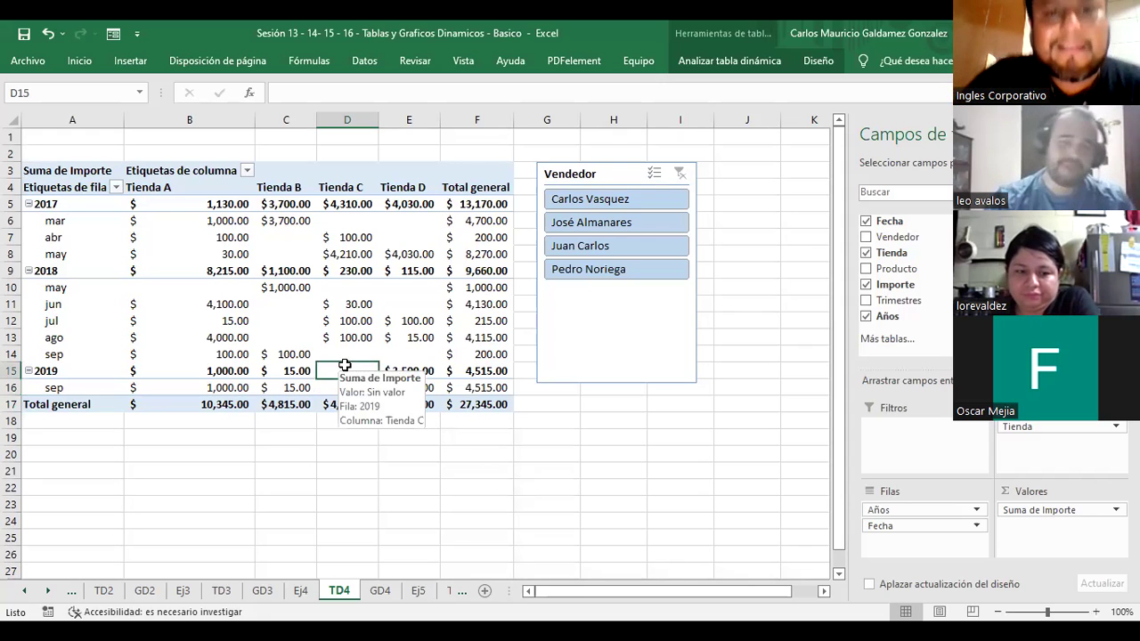
click(366, 355)
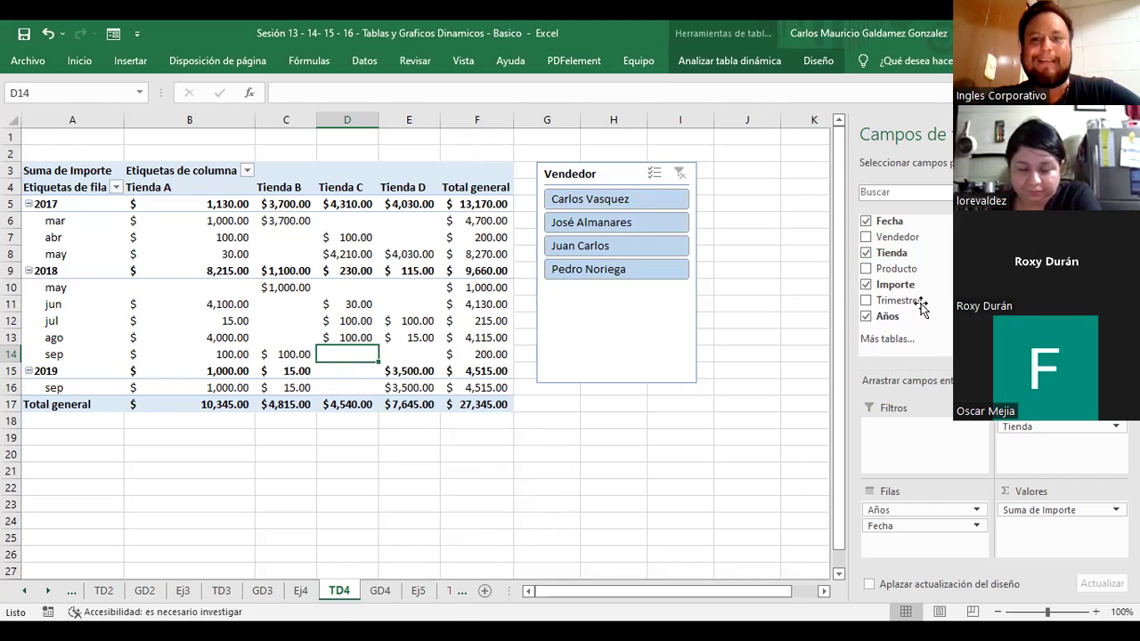
click(337, 370)
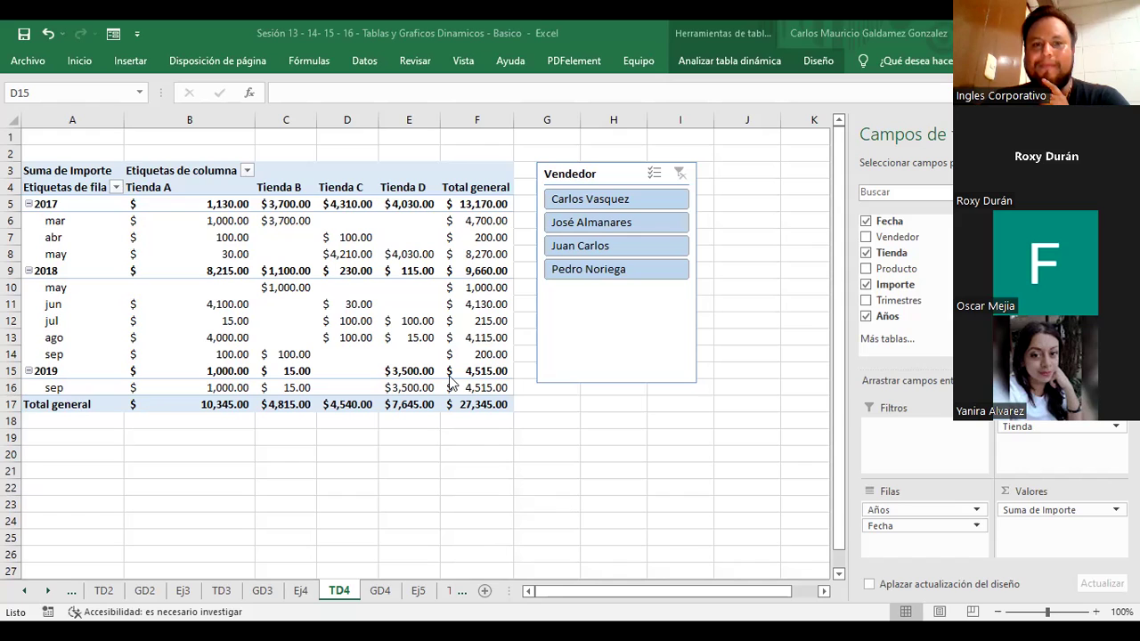
click(359, 350)
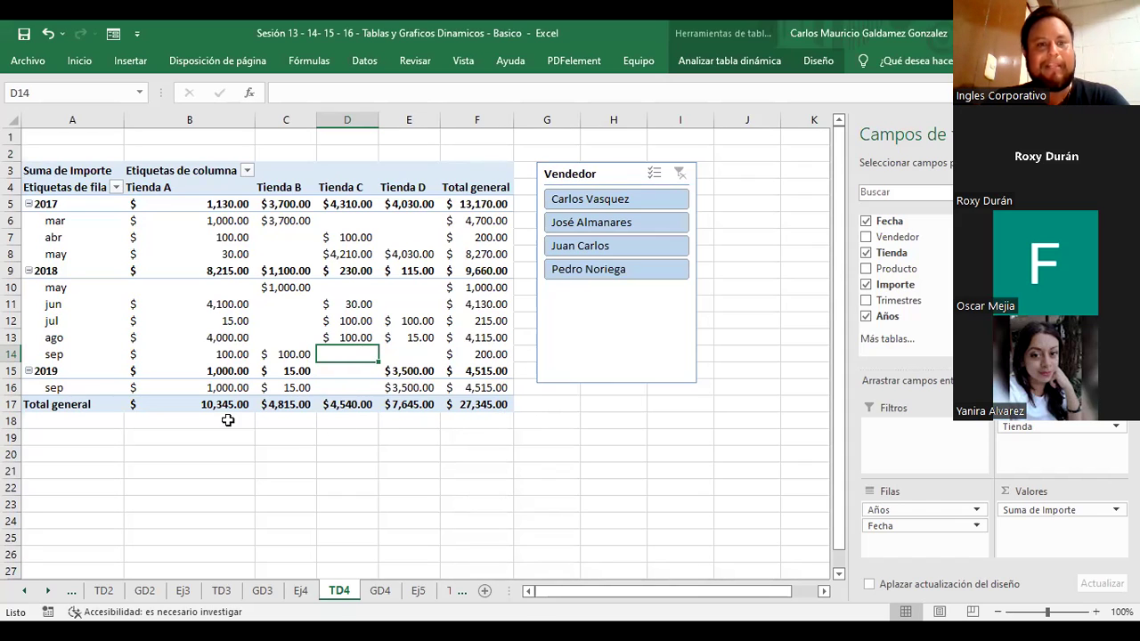
- Total the Tienda A–D grand totals and recheck Tienda C's 2019 and Tienda D's sep 2018 values
drag(217, 408, 297, 405)
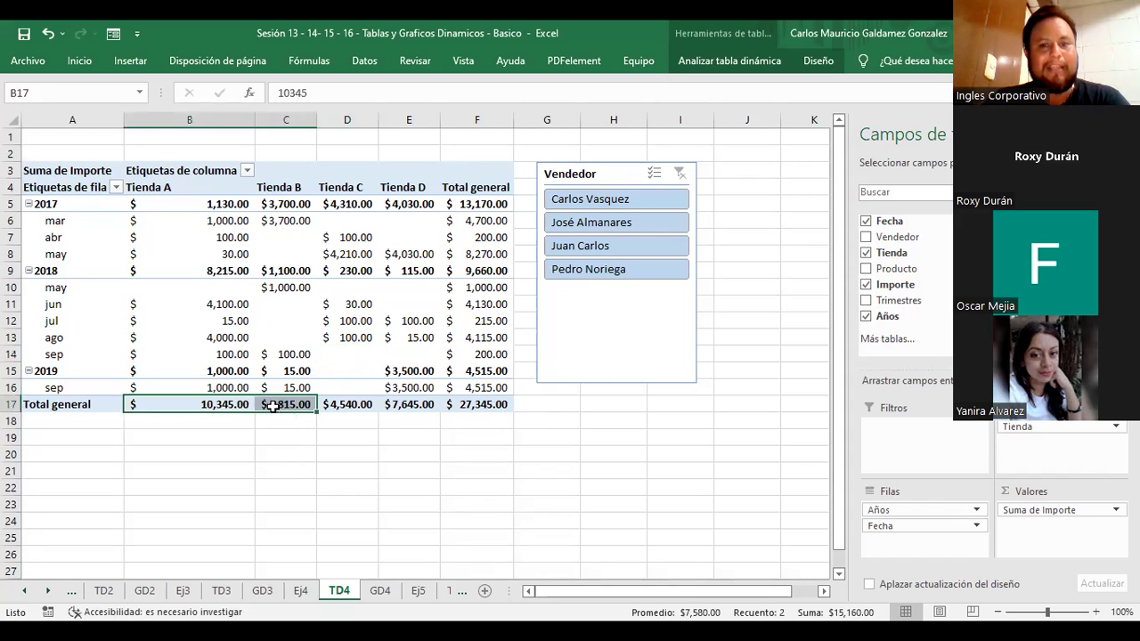
click(349, 405)
drag(375, 405, 410, 405)
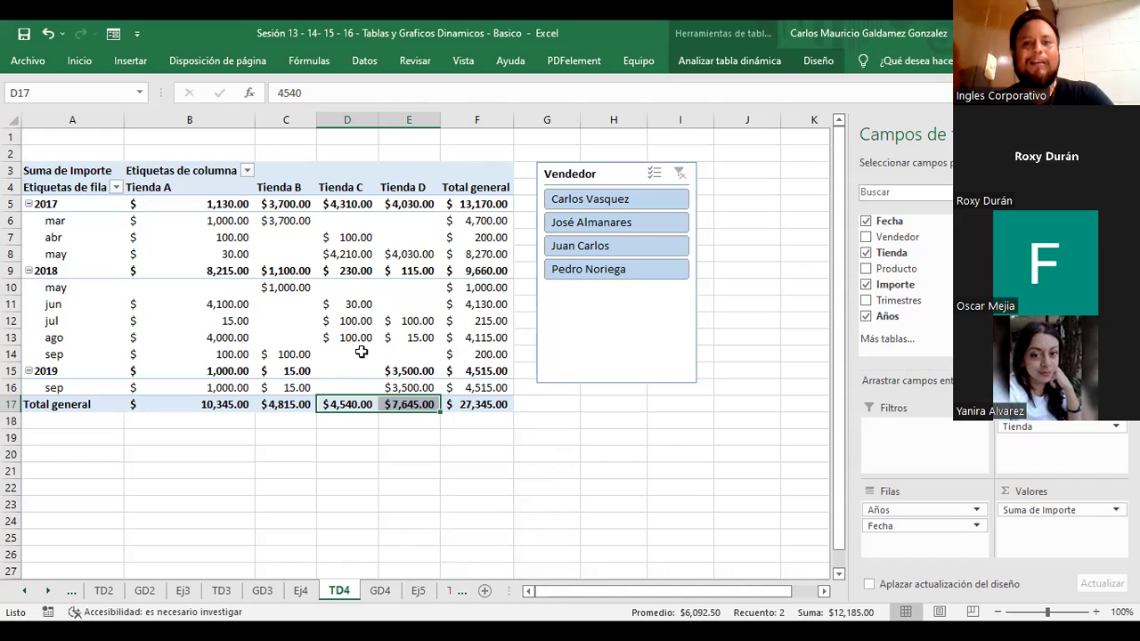
click(338, 368)
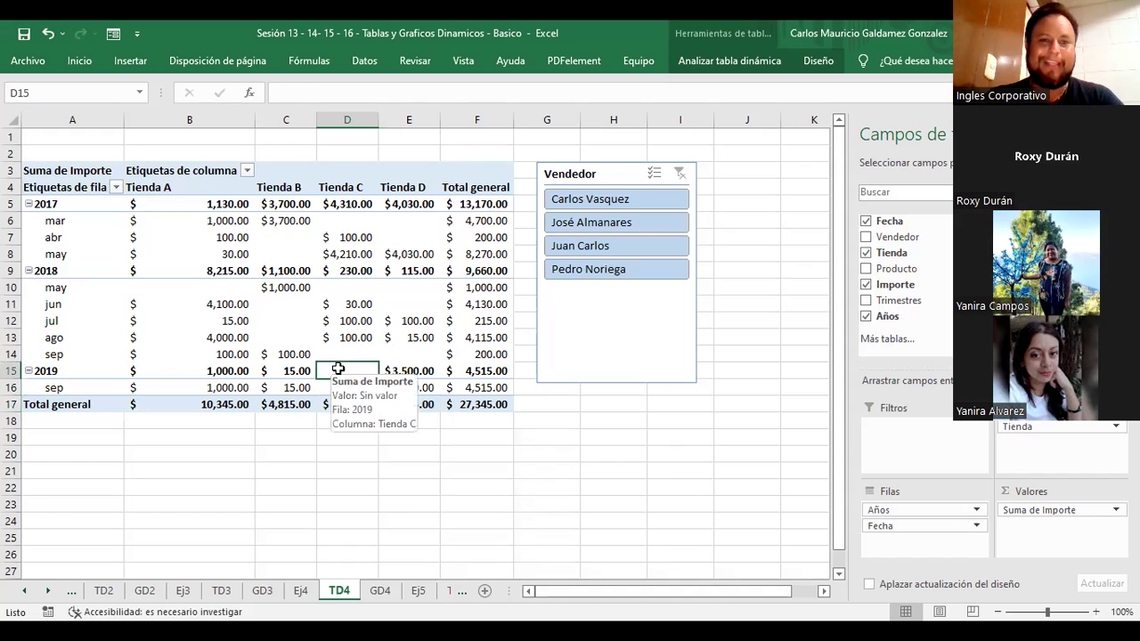
click(419, 351)
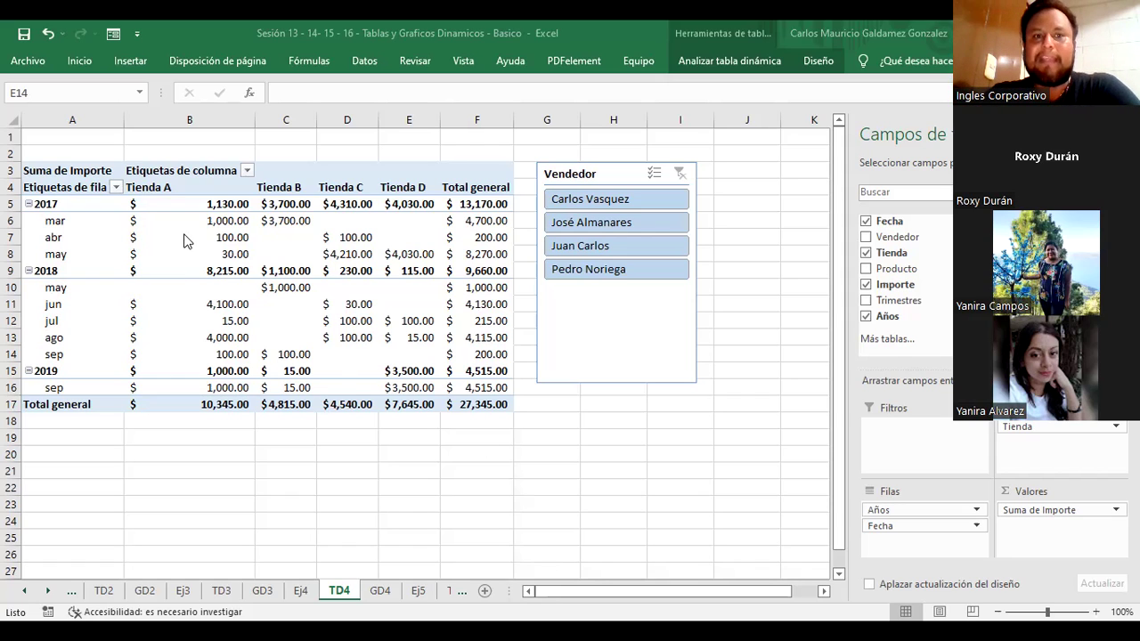
drag(187, 223, 426, 253)
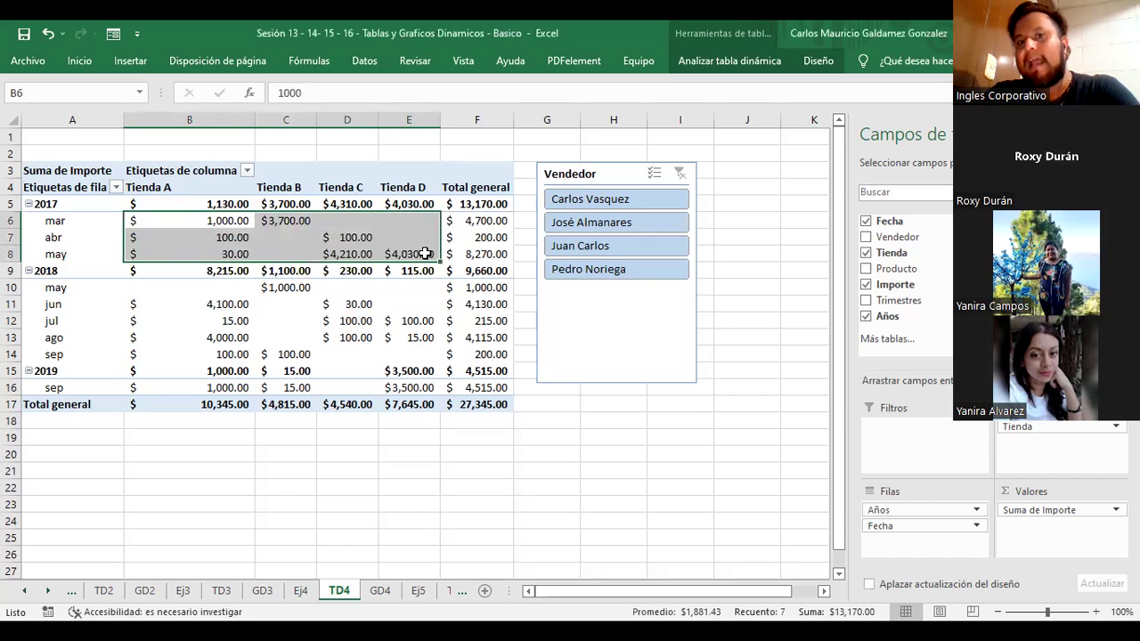
mouse_move(409, 253)
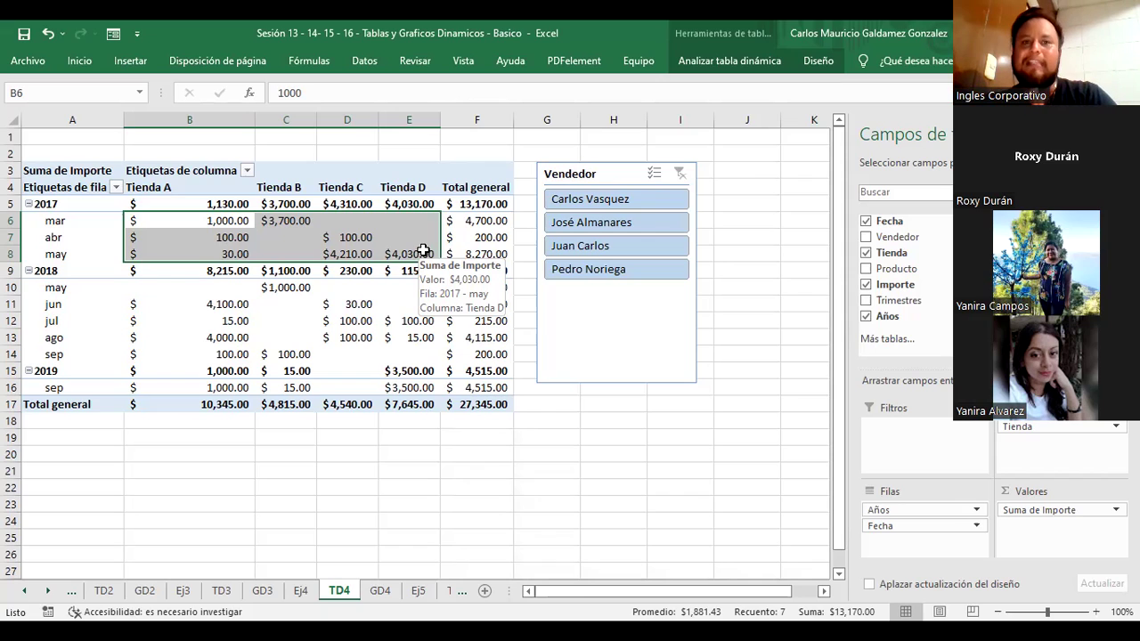
drag(203, 222, 405, 255)
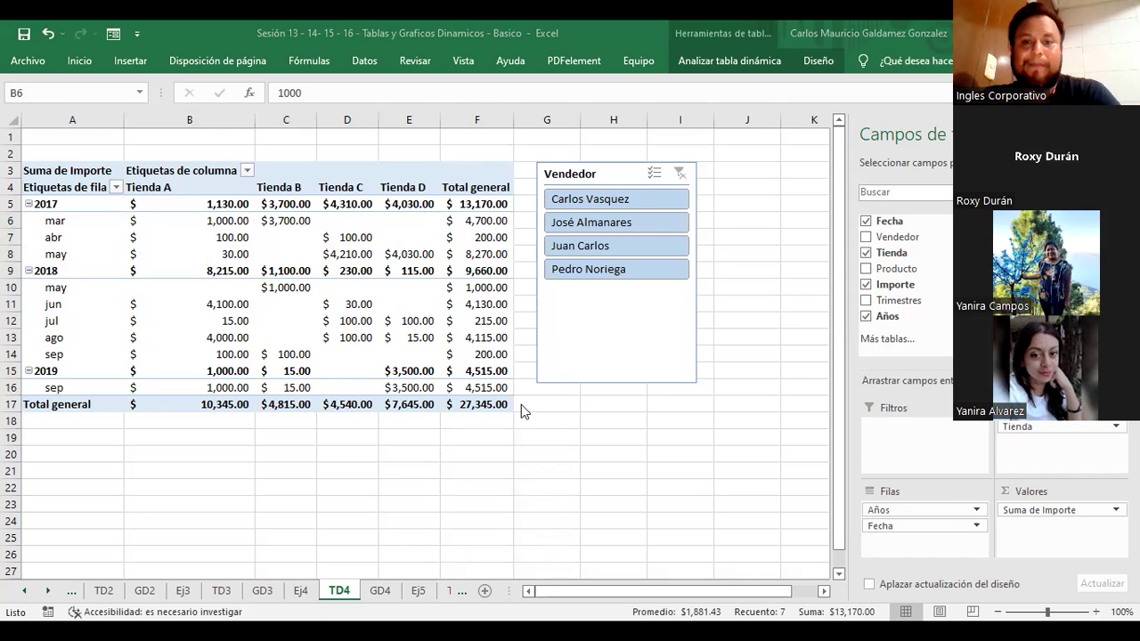
drag(190, 220, 361, 241)
drag(191, 287, 406, 352)
drag(226, 387, 406, 387)
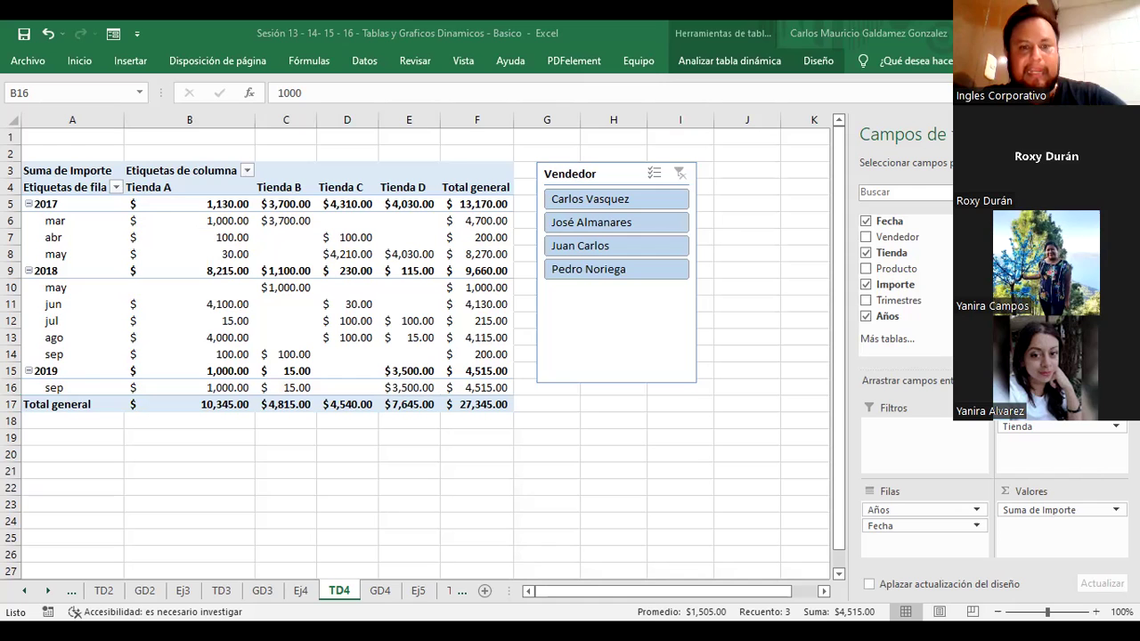
- Move through the GD4 and Ej5 sheets to reach the TD5 averages pivot table
click(417, 591)
click(379, 591)
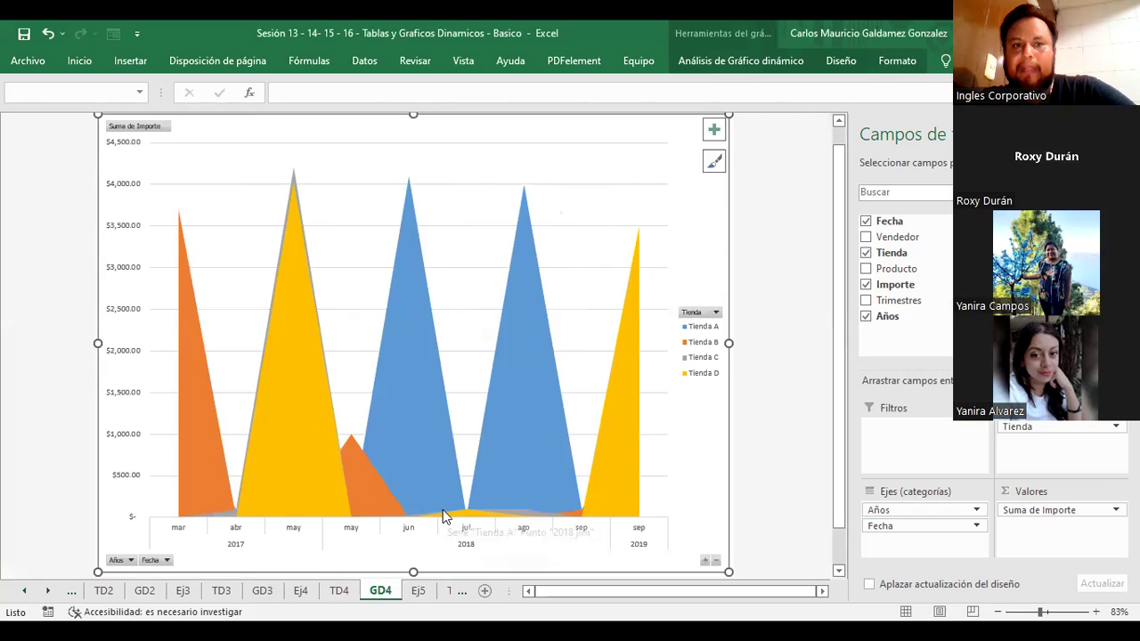
click(418, 591)
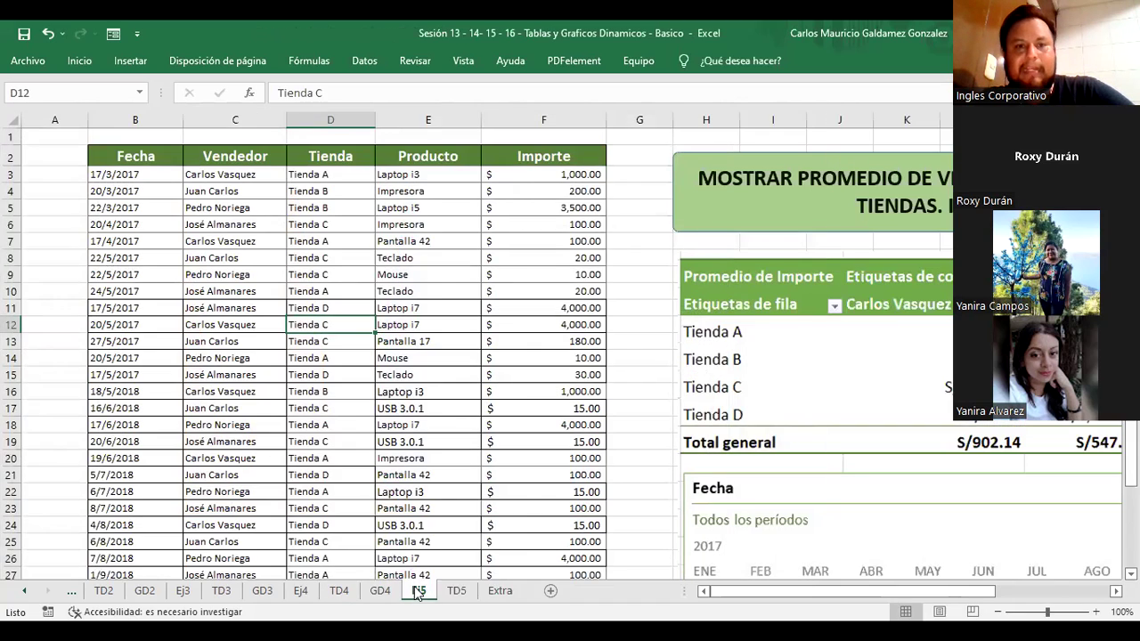
click(449, 591)
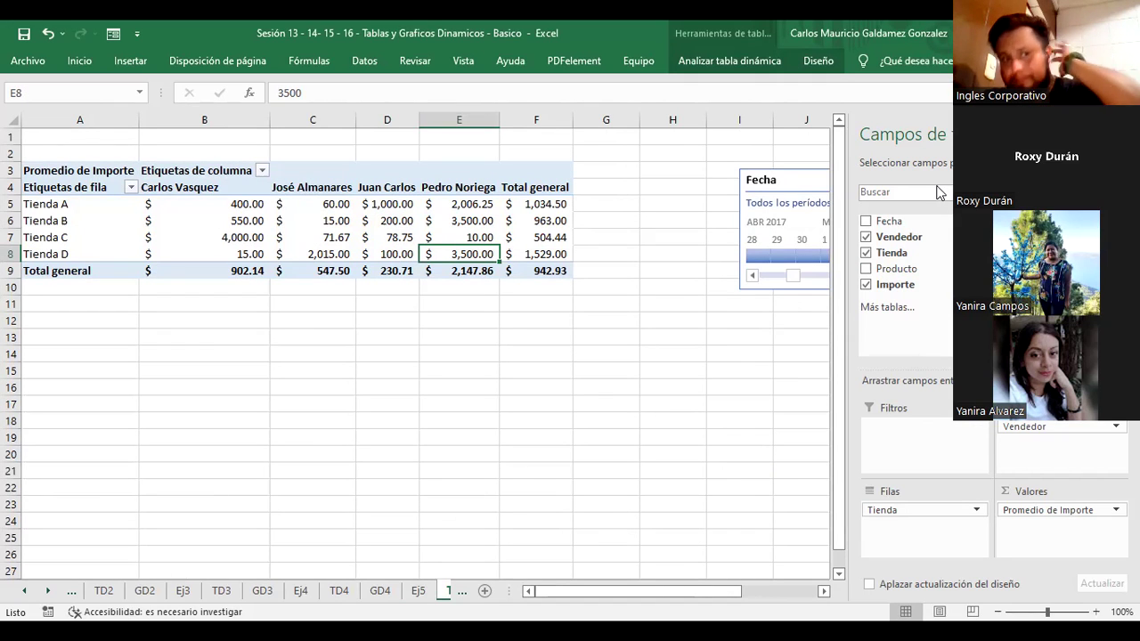
- Review Tienda B's average and the first and fourth salespeople's store averages and overall averages
click(282, 219)
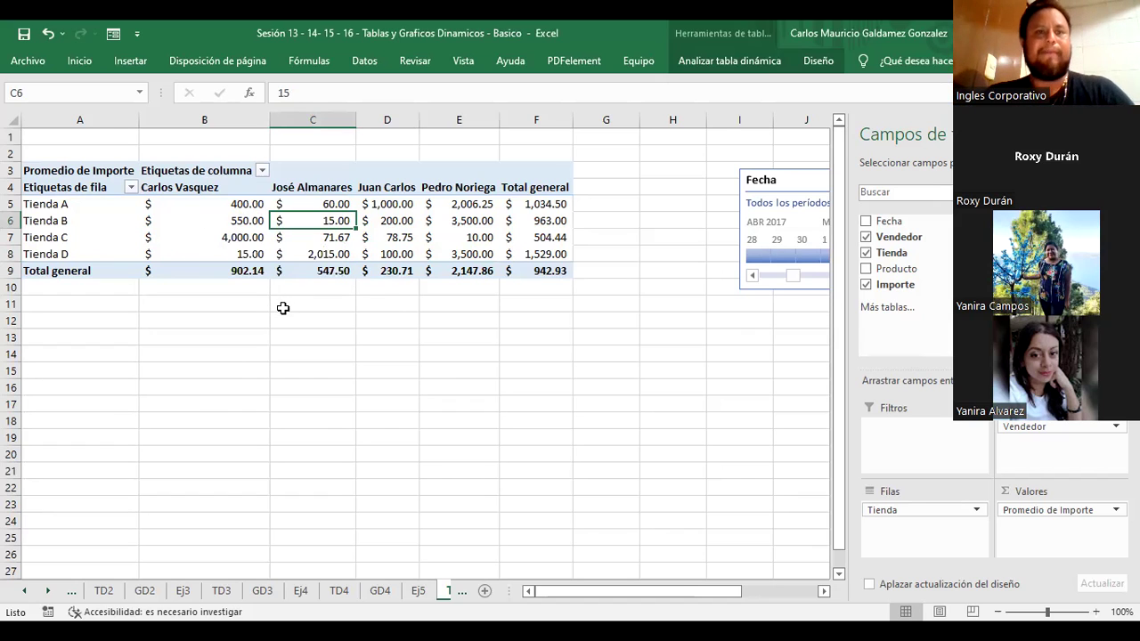
drag(205, 205, 198, 256)
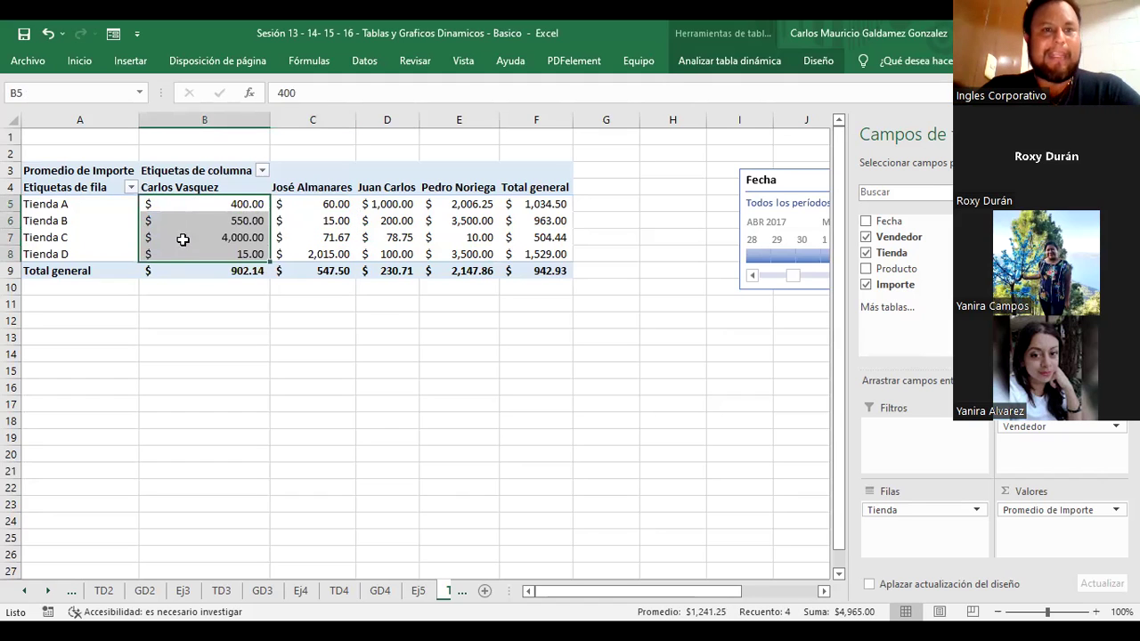
click(240, 271)
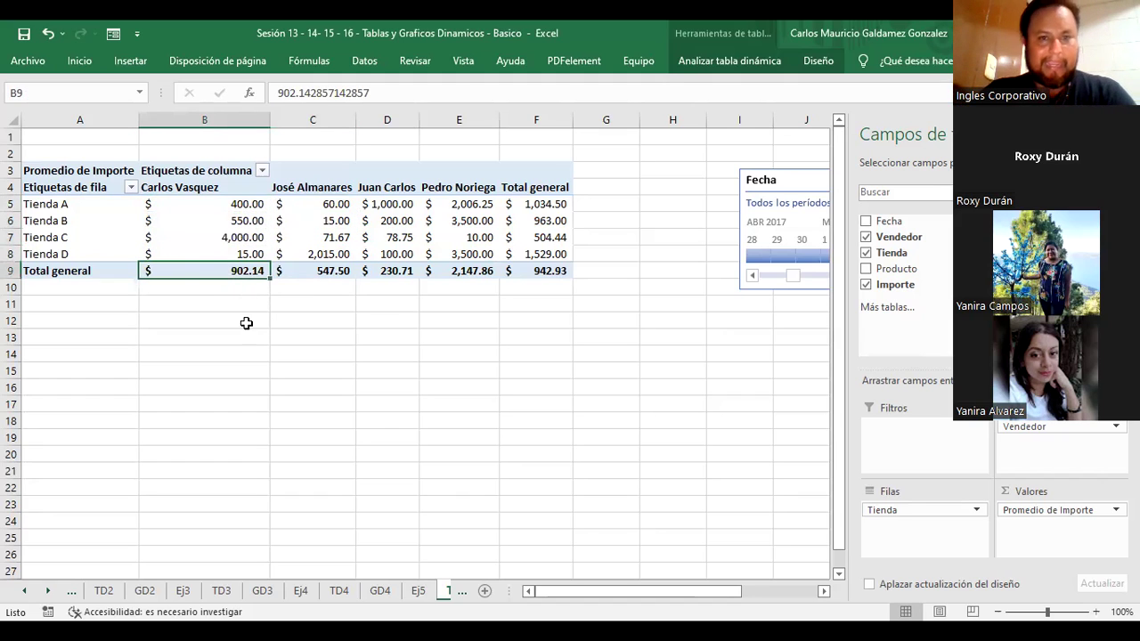
click(472, 271)
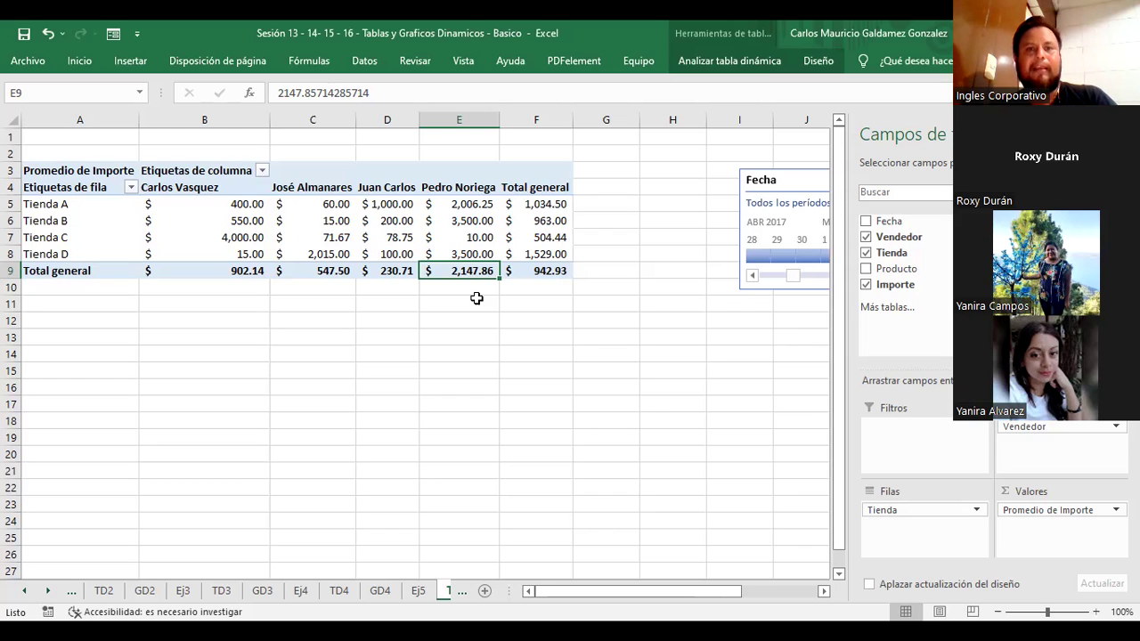
click(217, 189)
drag(217, 189, 219, 267)
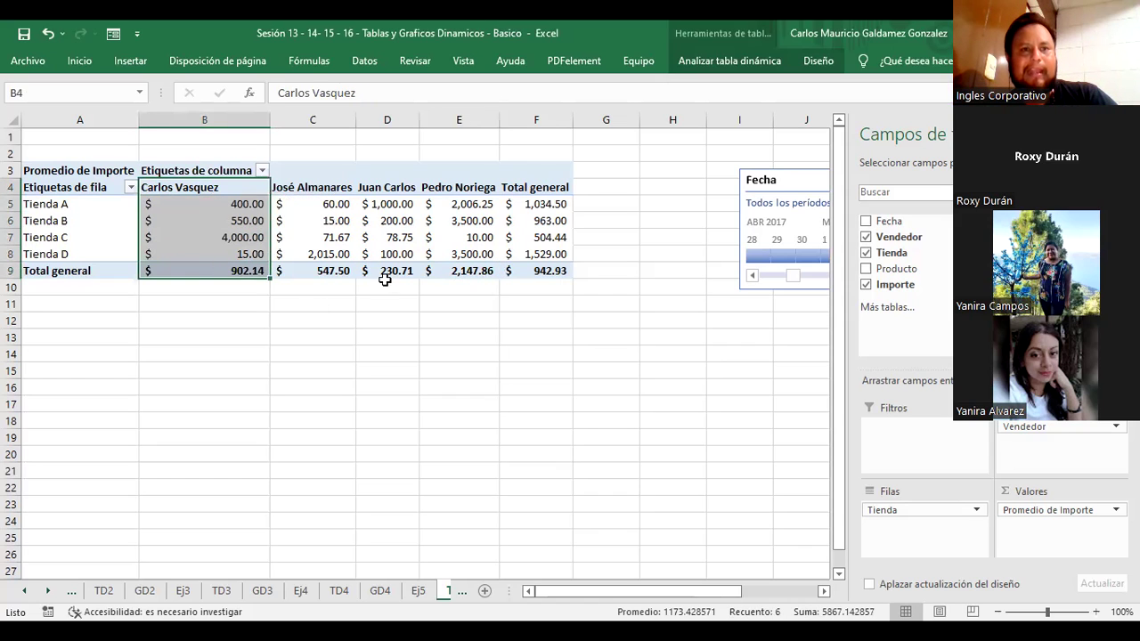
- Select the Tienda B–D rows, check Tienda A's column D average, and return to TD5
click(53, 200)
click(39, 223)
click(35, 236)
click(41, 252)
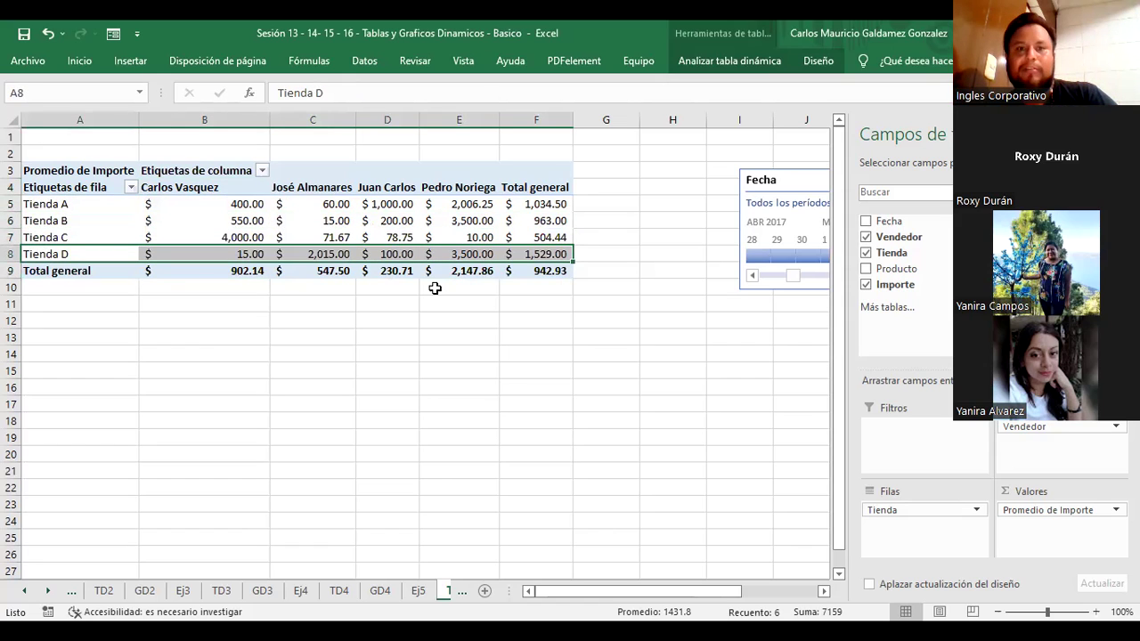
click(474, 186)
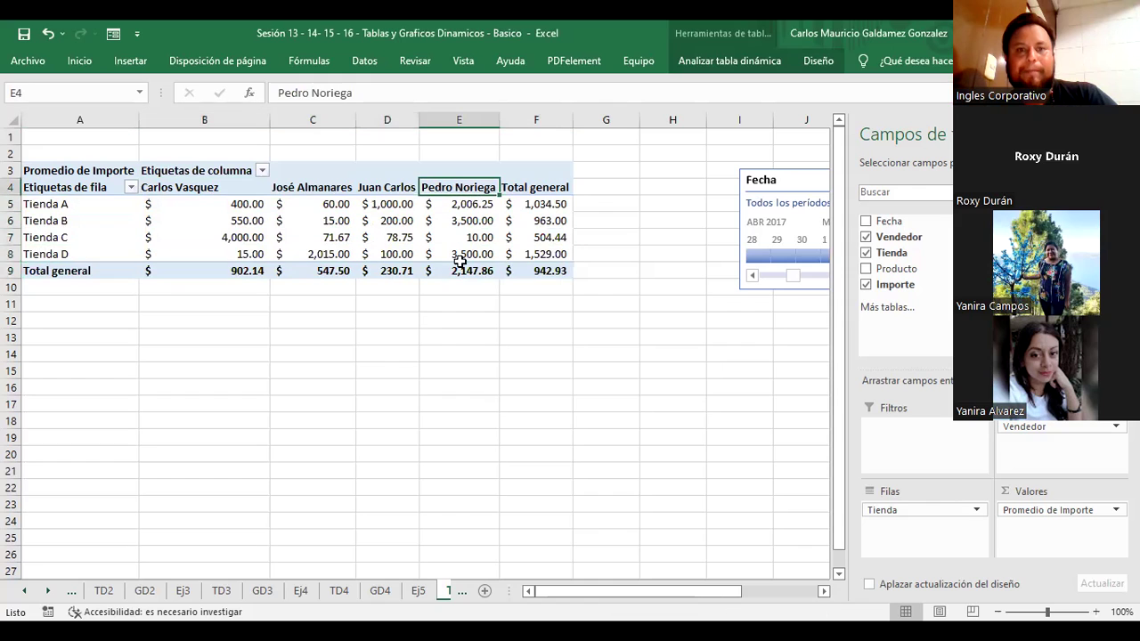
click(59, 237)
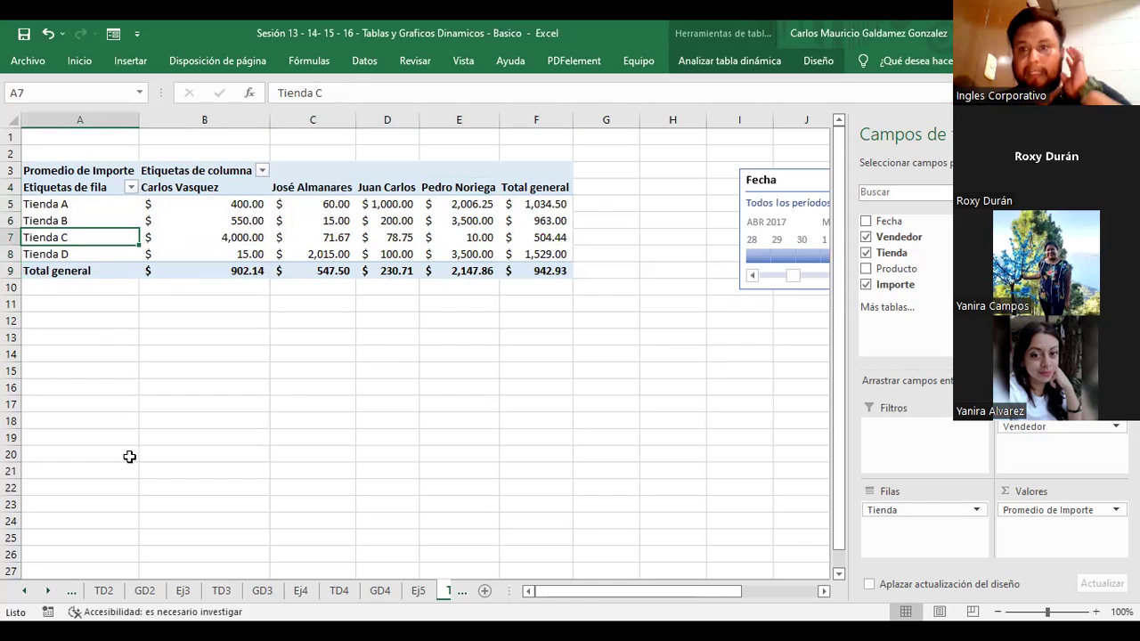
click(366, 206)
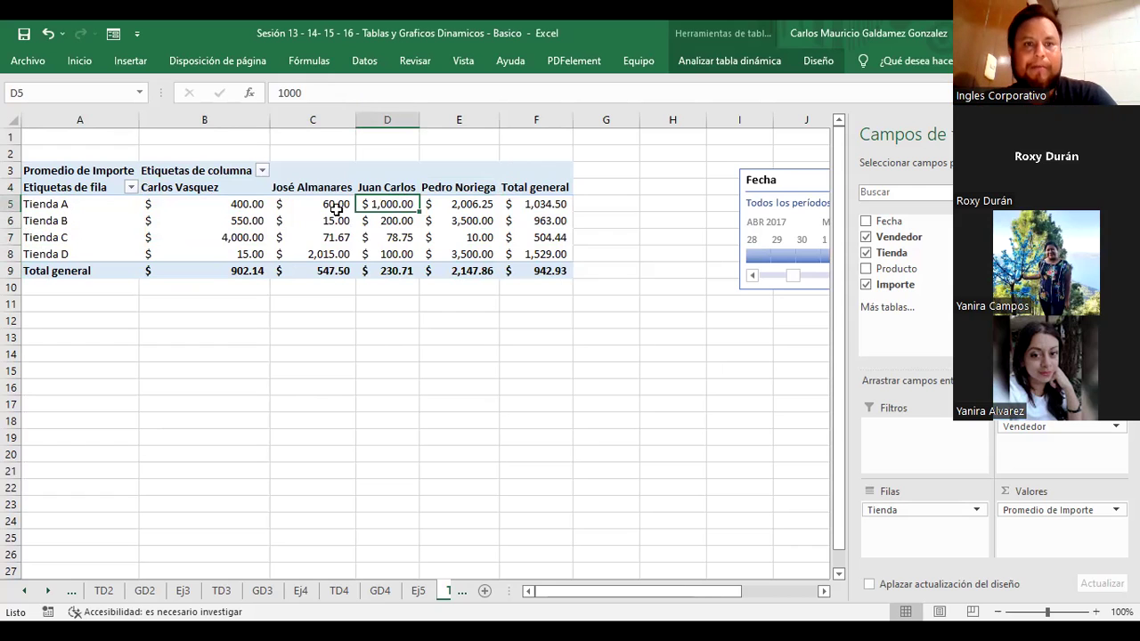
click(449, 591)
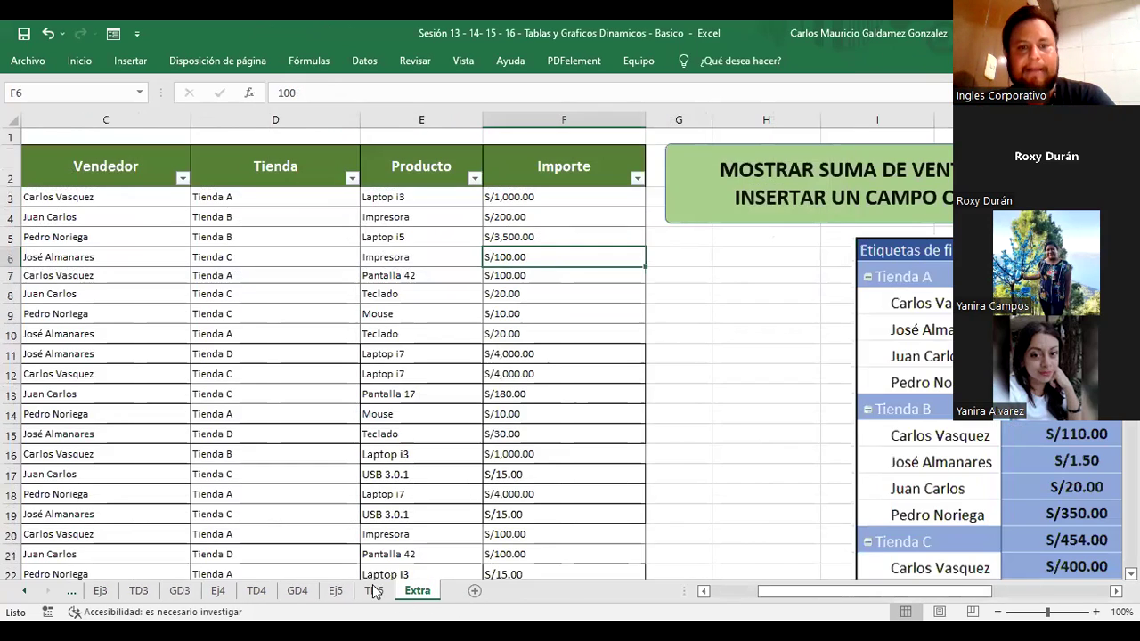
click(160, 190)
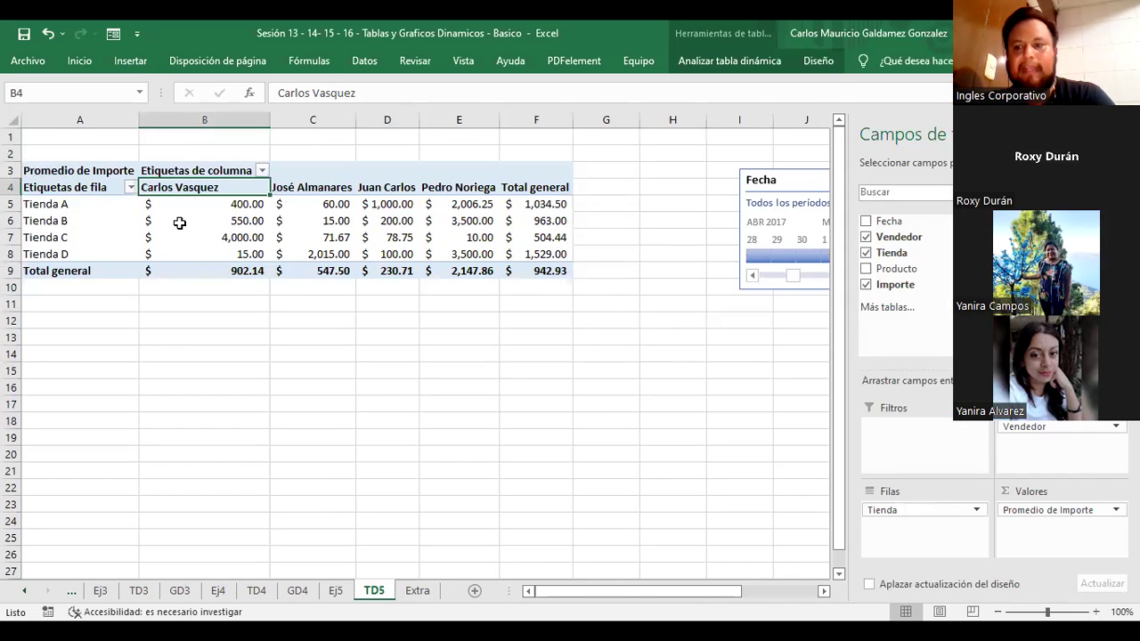
- Insert a Columnas apiladas (stacked column) pivot chart from the TD5 pivot table
click(125, 63)
click(567, 96)
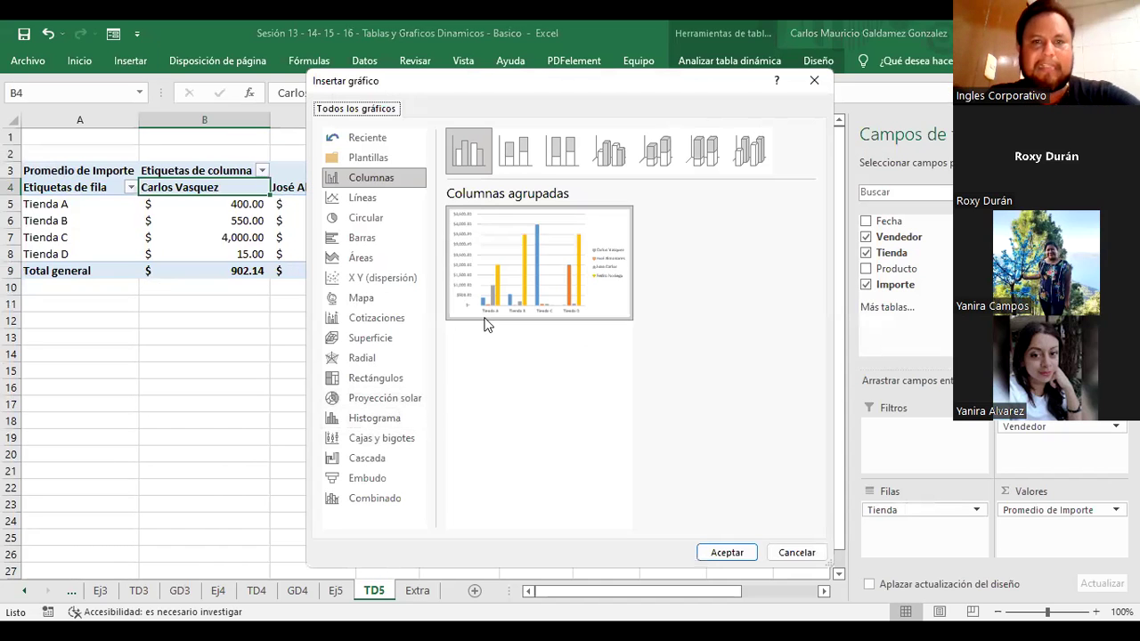
click(520, 157)
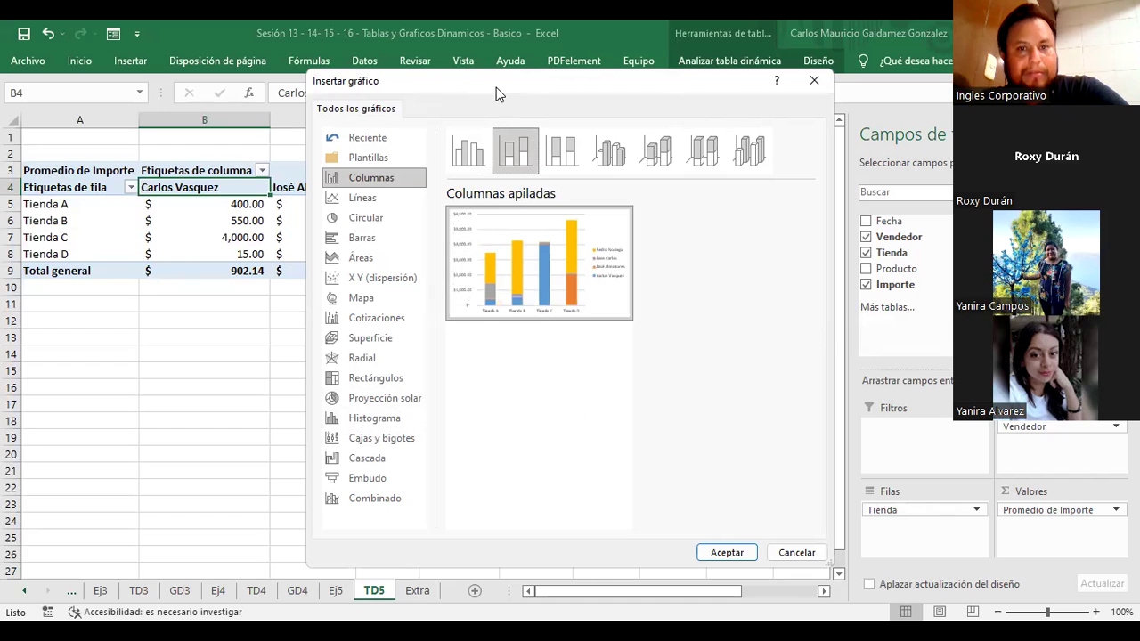
drag(496, 87, 515, 94)
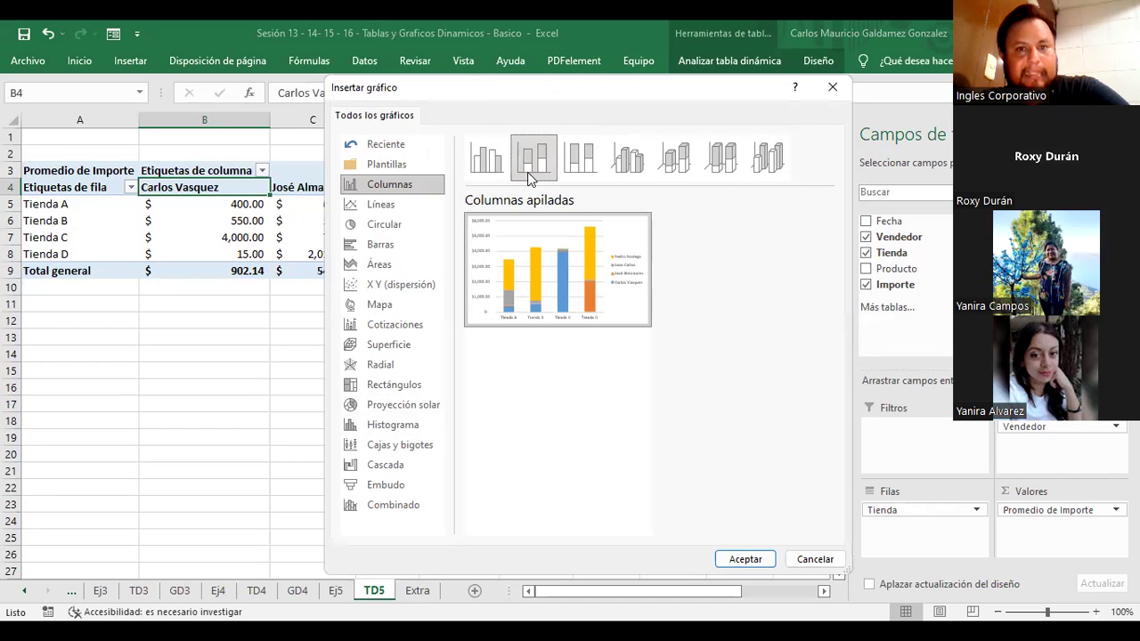
click(742, 552)
mouse_move(611, 324)
mouse_down()
mouse_move(445, 314)
mouse_move(471, 314)
mouse_up()
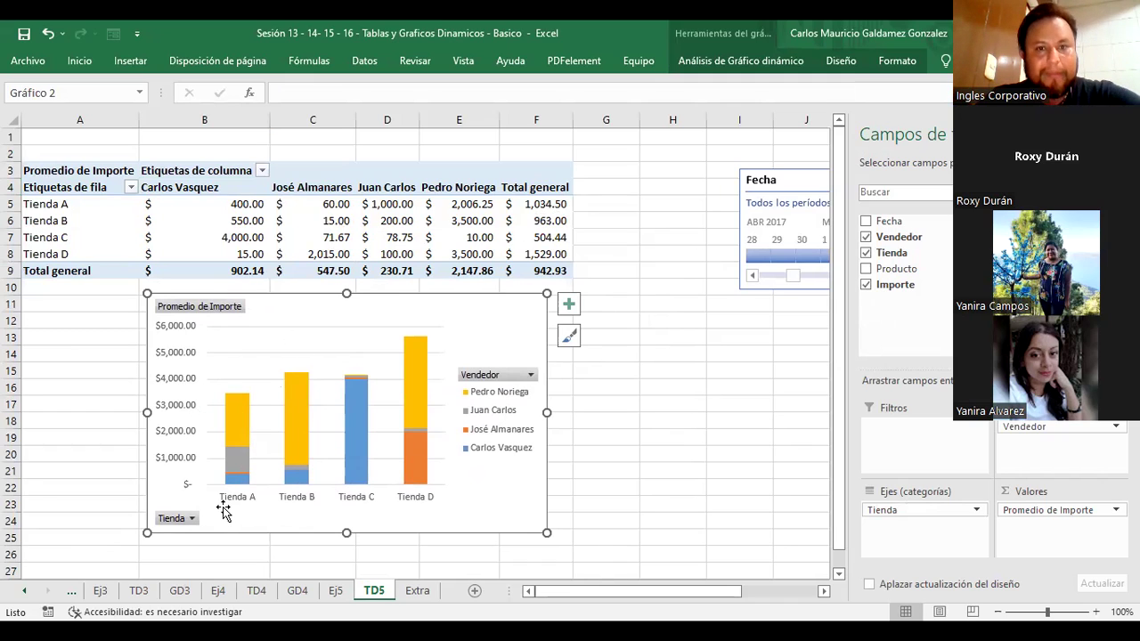
click(545, 204)
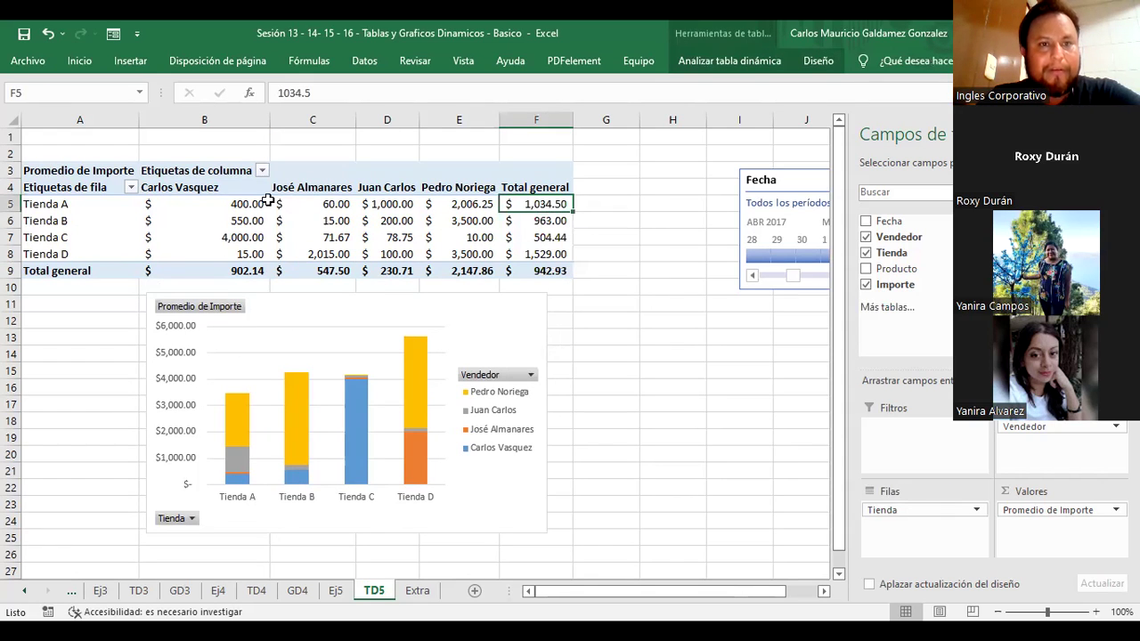
drag(239, 203, 465, 204)
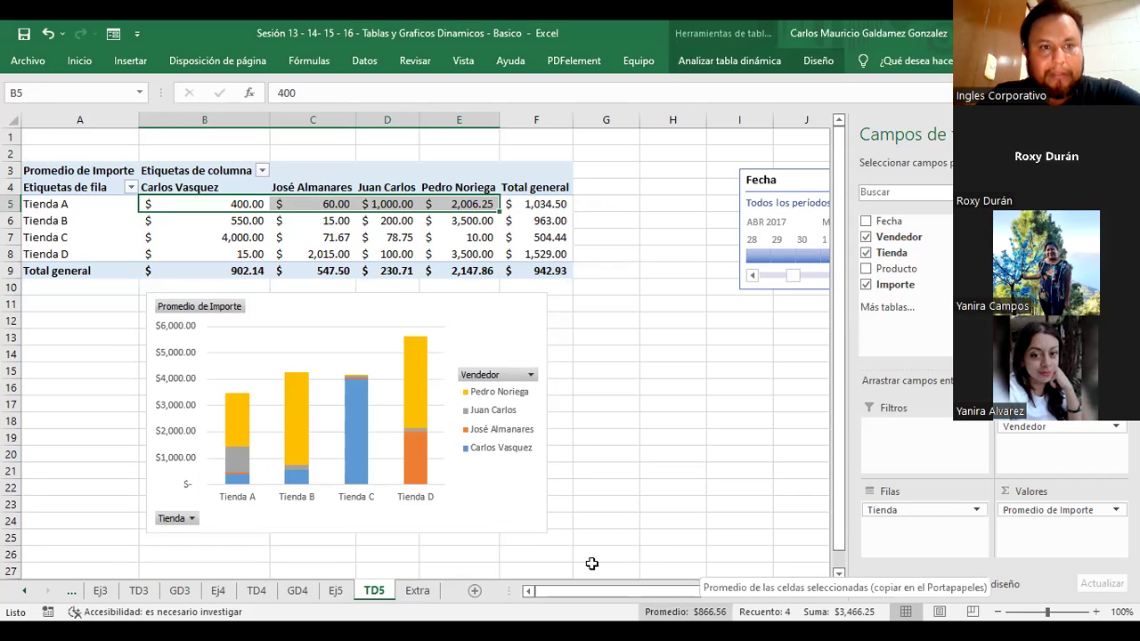
click(253, 274)
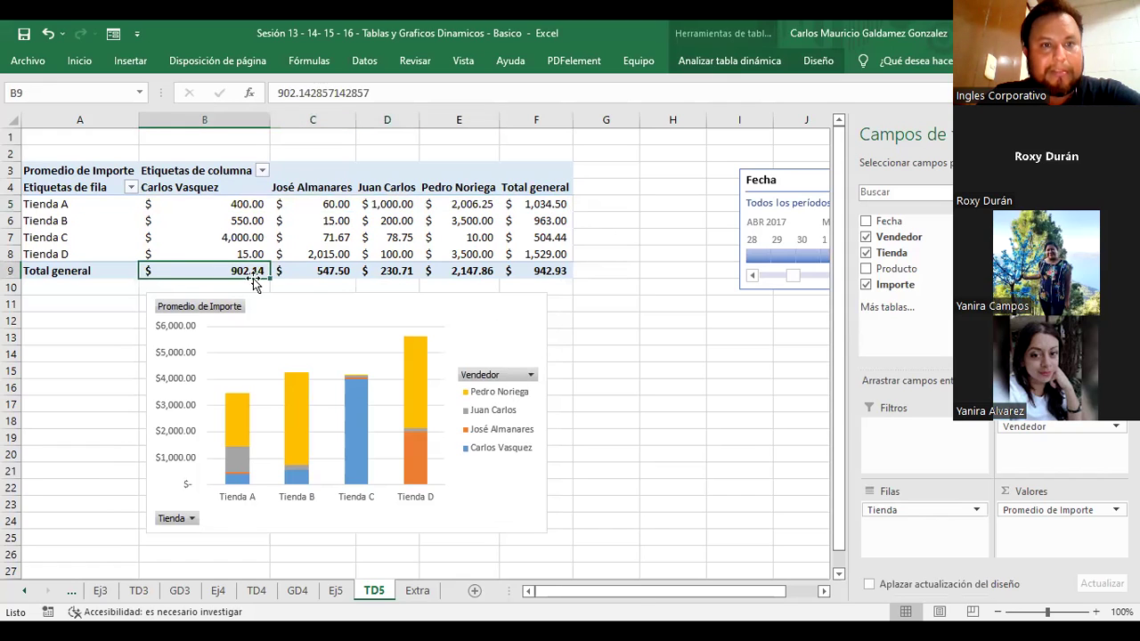
click(545, 270)
click(563, 205)
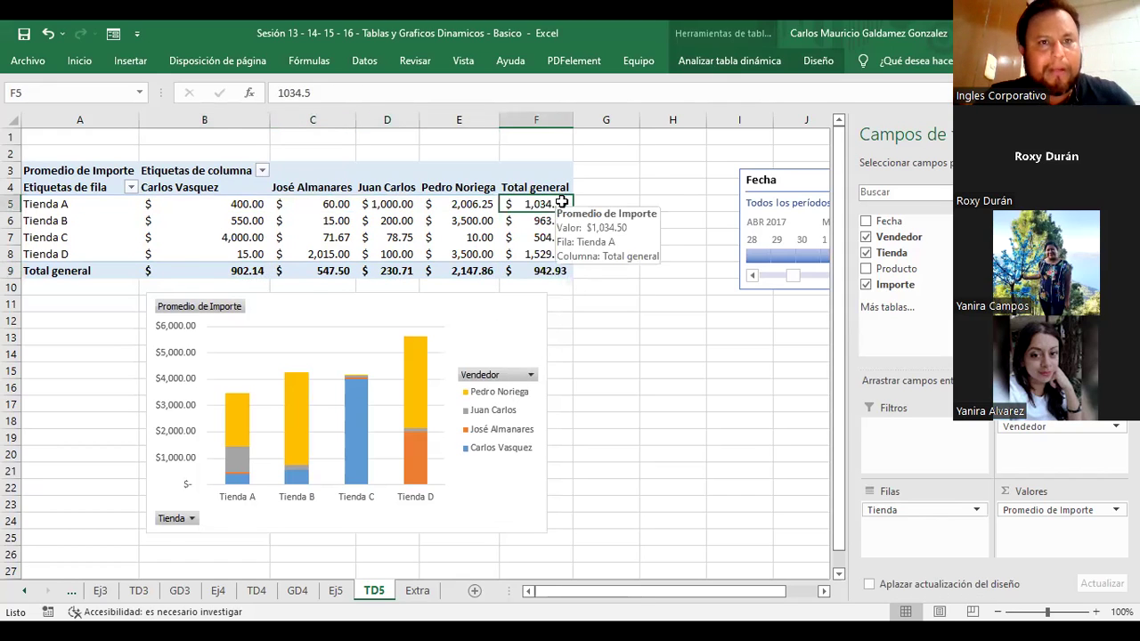
click(557, 221)
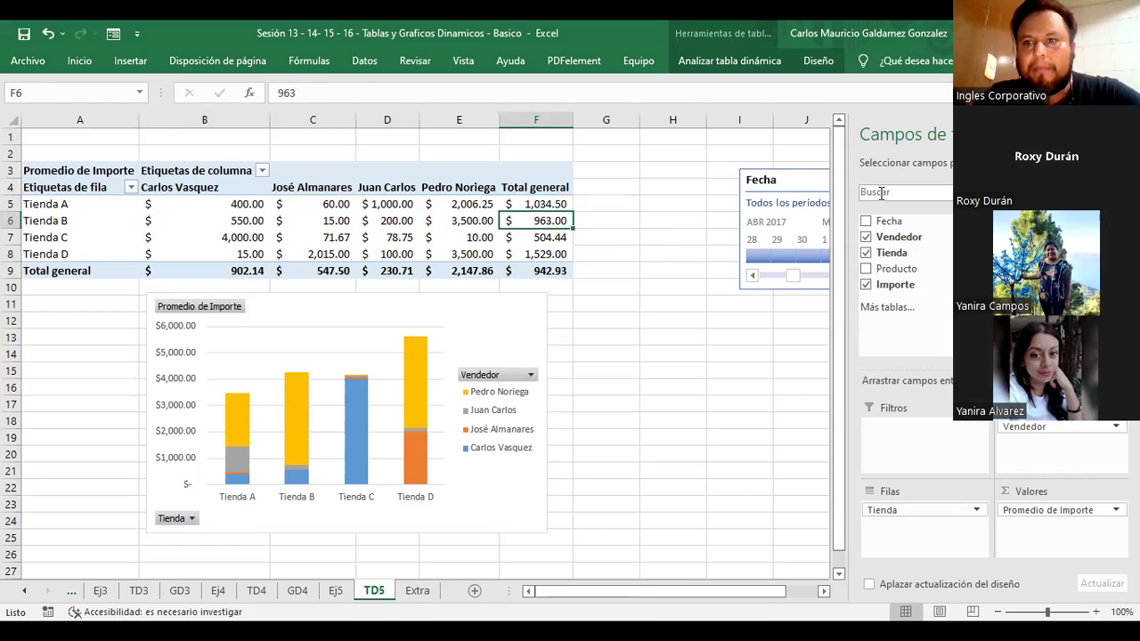
click(242, 204)
drag(201, 203, 454, 249)
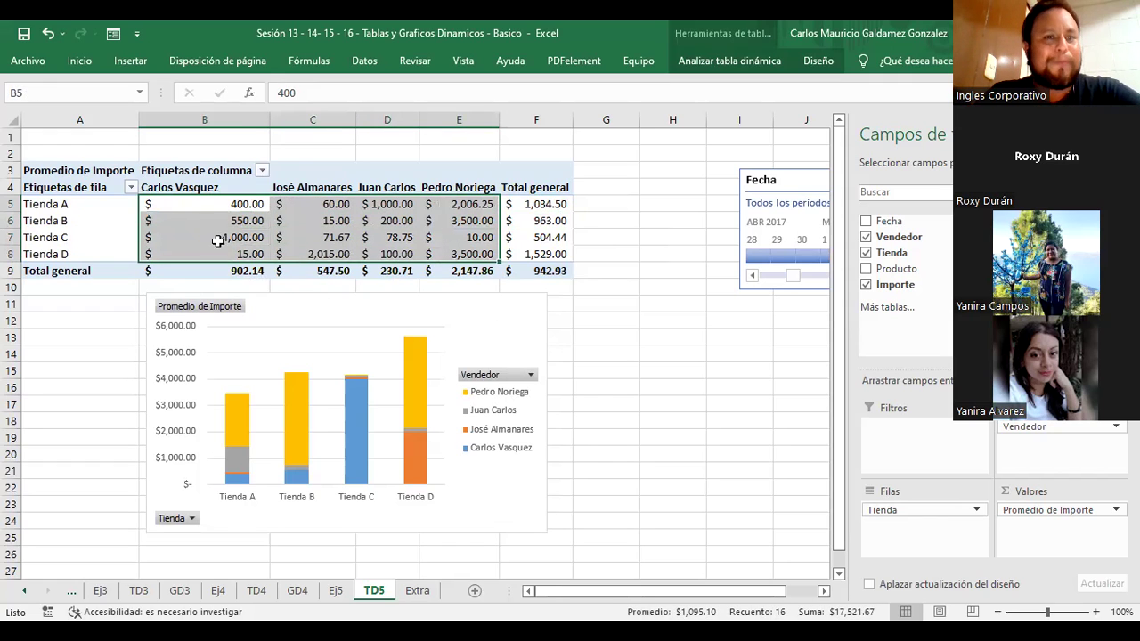
click(252, 269)
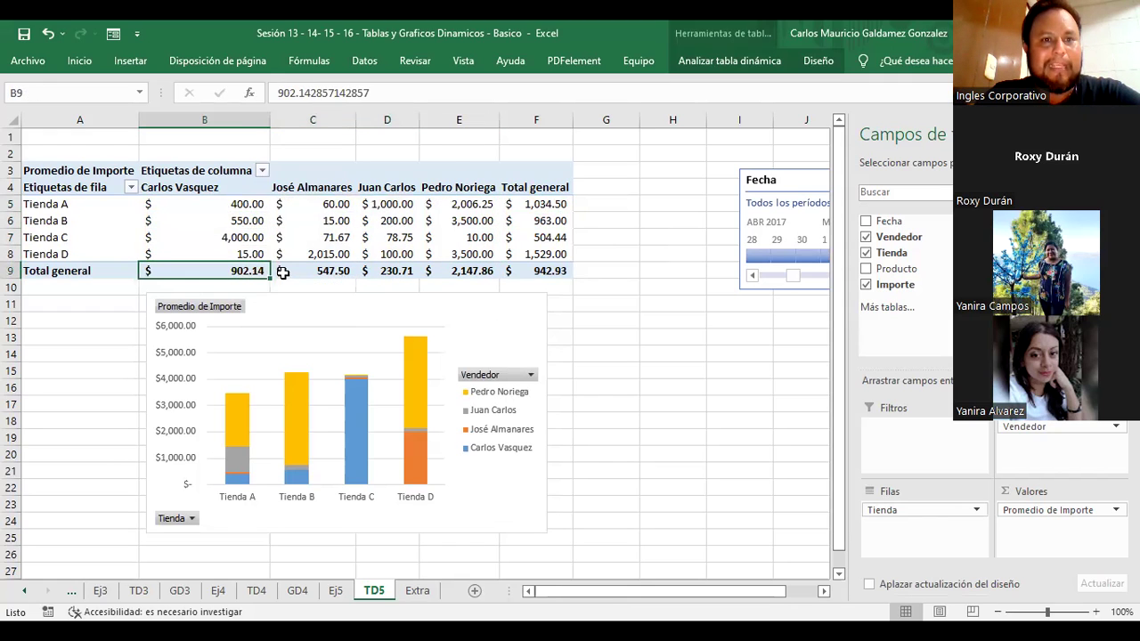
drag(222, 207, 227, 254)
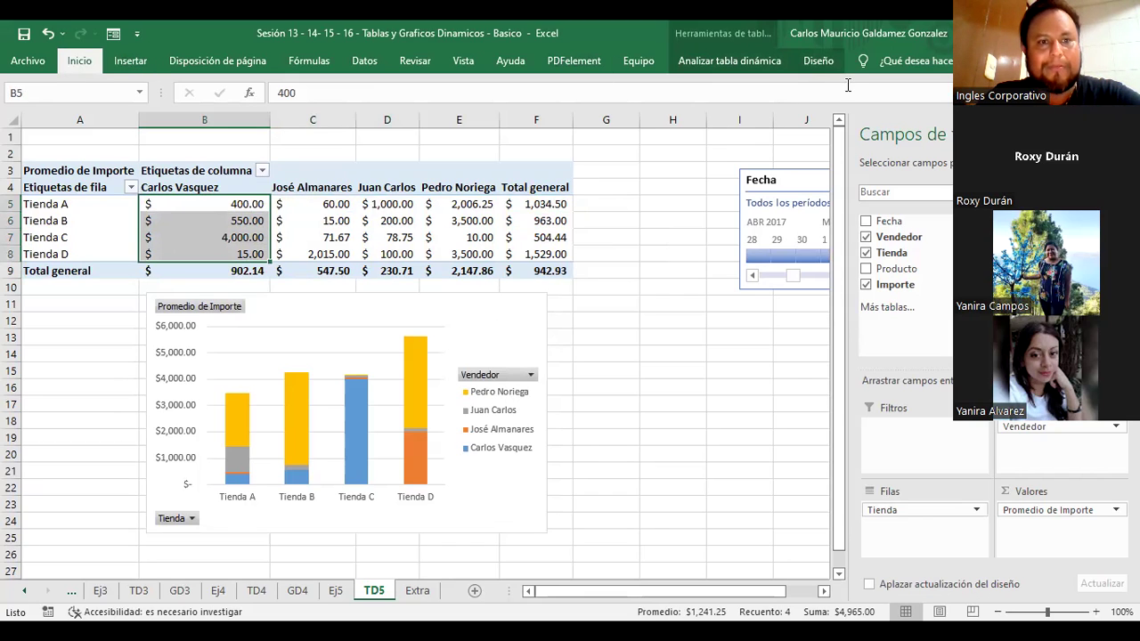
key(alt+equal)
click(238, 287)
mouse_move(230, 283)
mouse_down()
mouse_move(231, 272)
mouse_move(240, 315)
mouse_move(559, 295)
mouse_up()
click(232, 284)
- Dismiss the pivot table warning and copy B10's sum across row 10 to F10
key(Return)
click(249, 286)
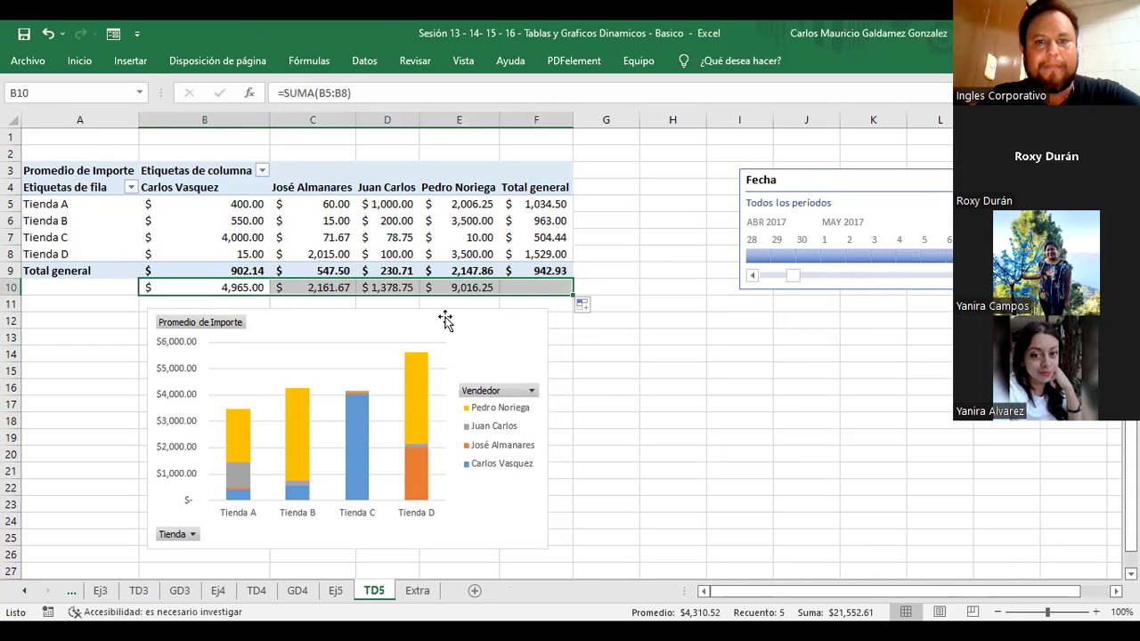
click(240, 287)
- Verify the SUMA ranges in B10–E10 and the 4,030.94 total in F10
double_click(241, 286)
key(Escape)
double_click(305, 287)
key(Escape)
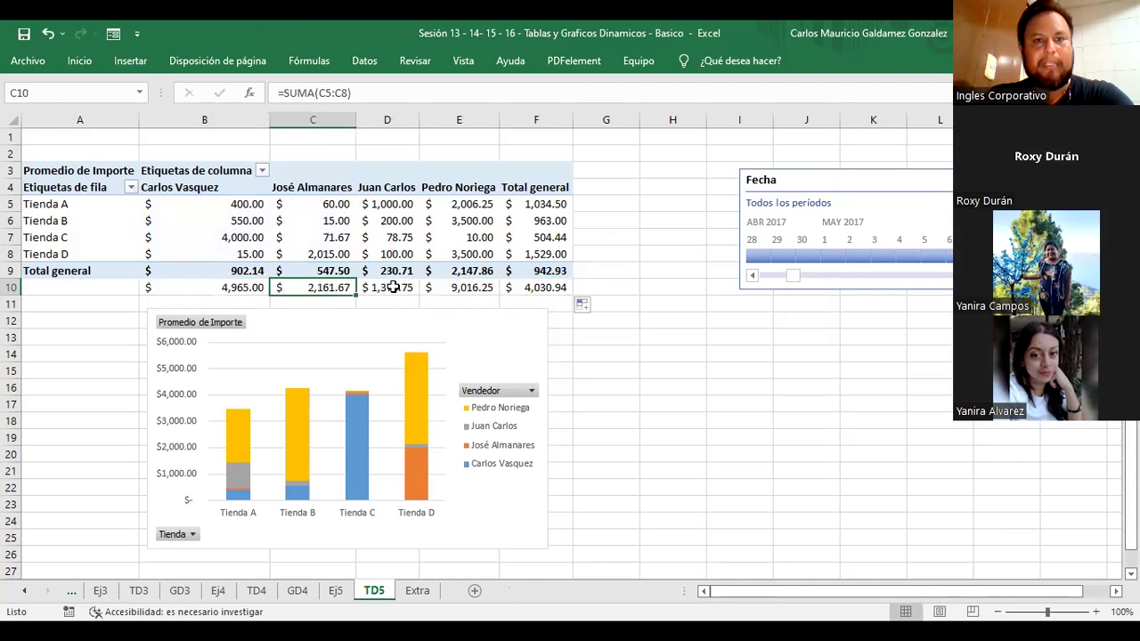
double_click(412, 287)
key(Escape)
double_click(472, 288)
key(Escape)
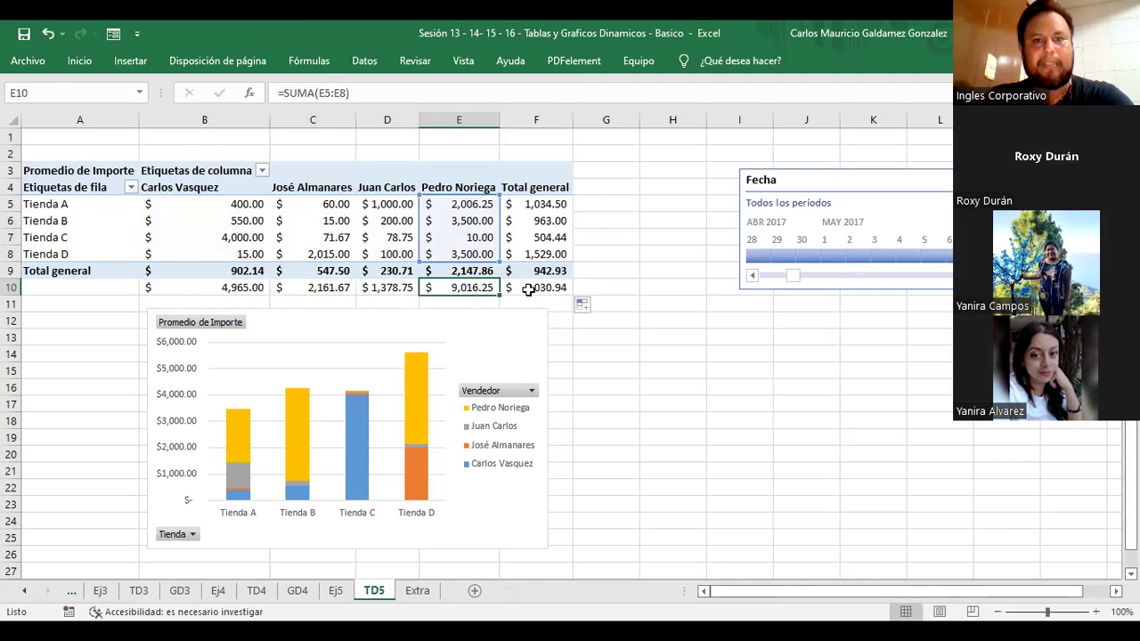
click(534, 288)
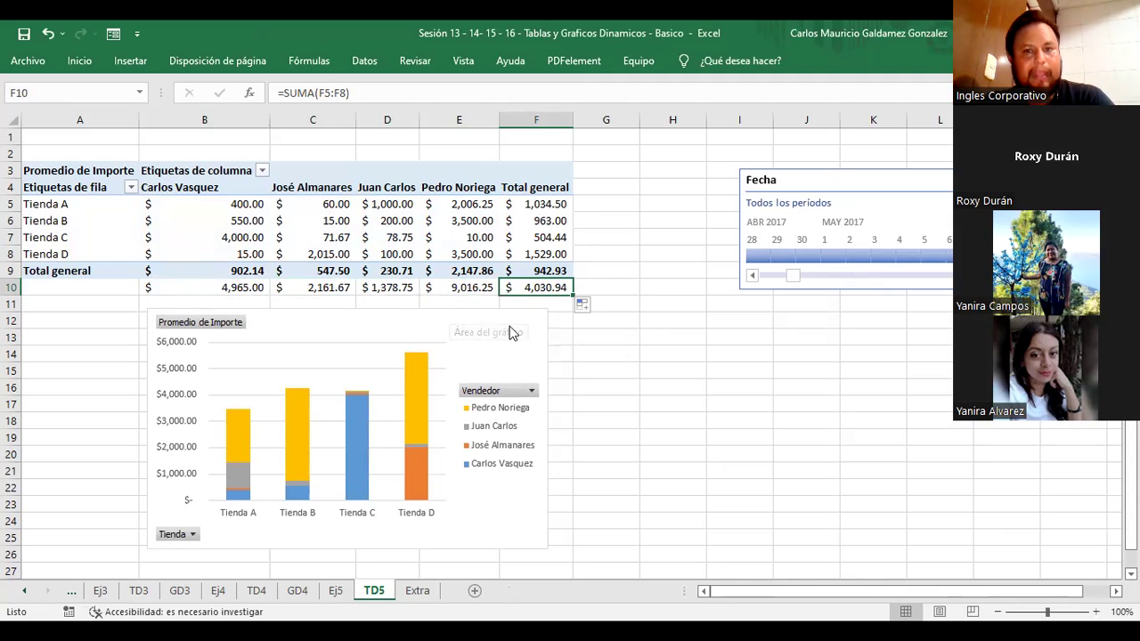
drag(252, 274, 478, 273)
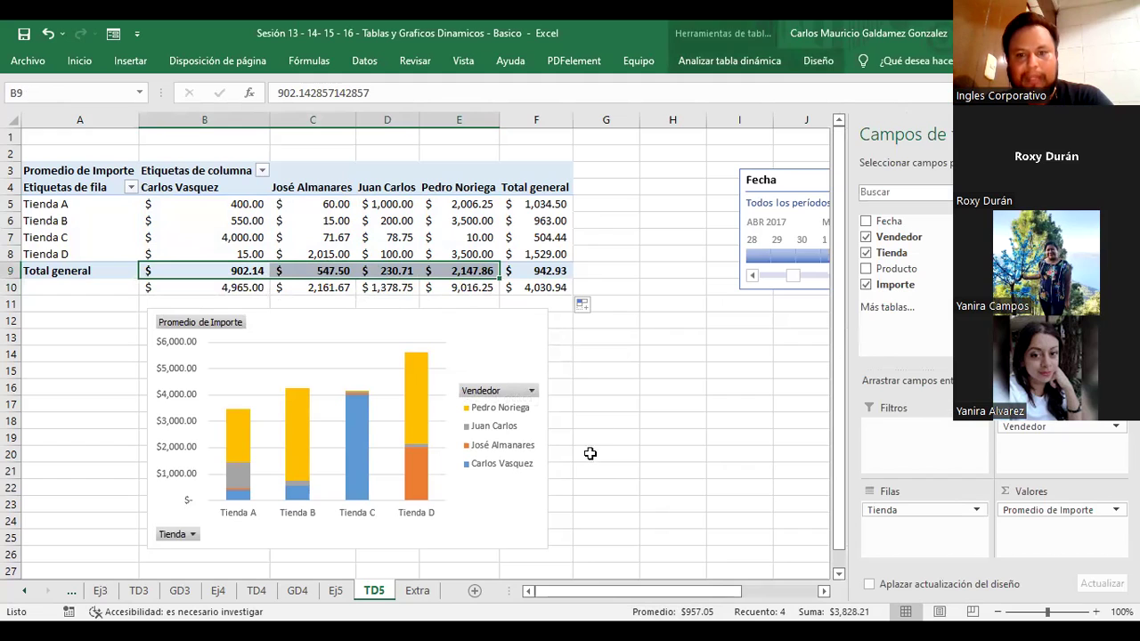
- Shift the pivot chart right over columns C–H and bring up Promedio de Importe's field options
click(408, 271)
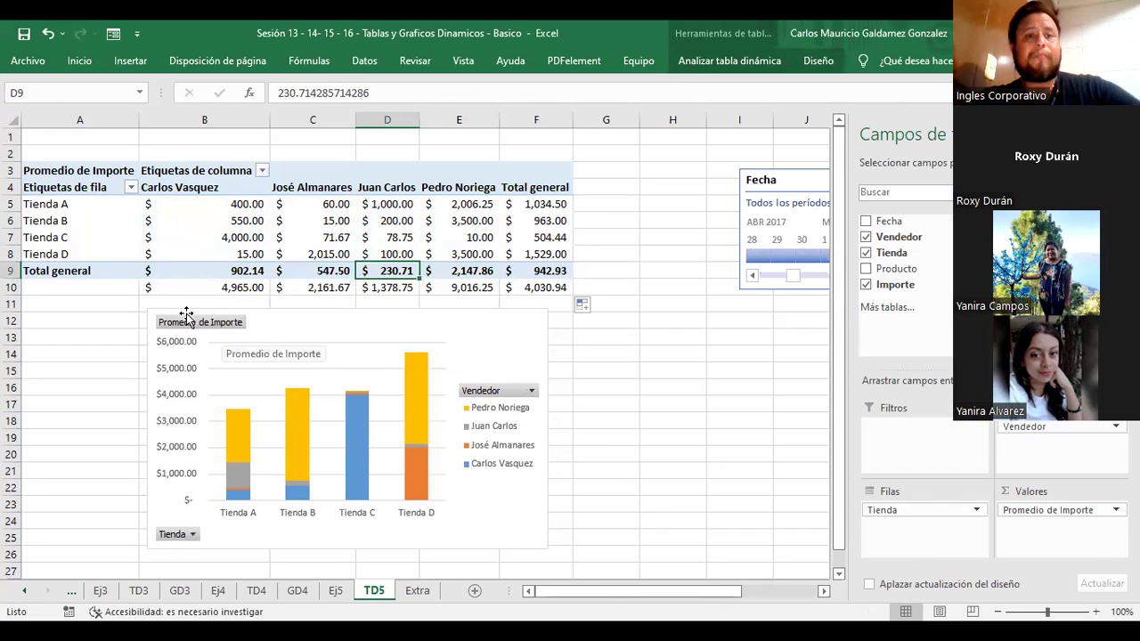
mouse_move(380, 326)
mouse_down()
mouse_move(533, 220)
mouse_move(539, 181)
mouse_move(507, 308)
mouse_up()
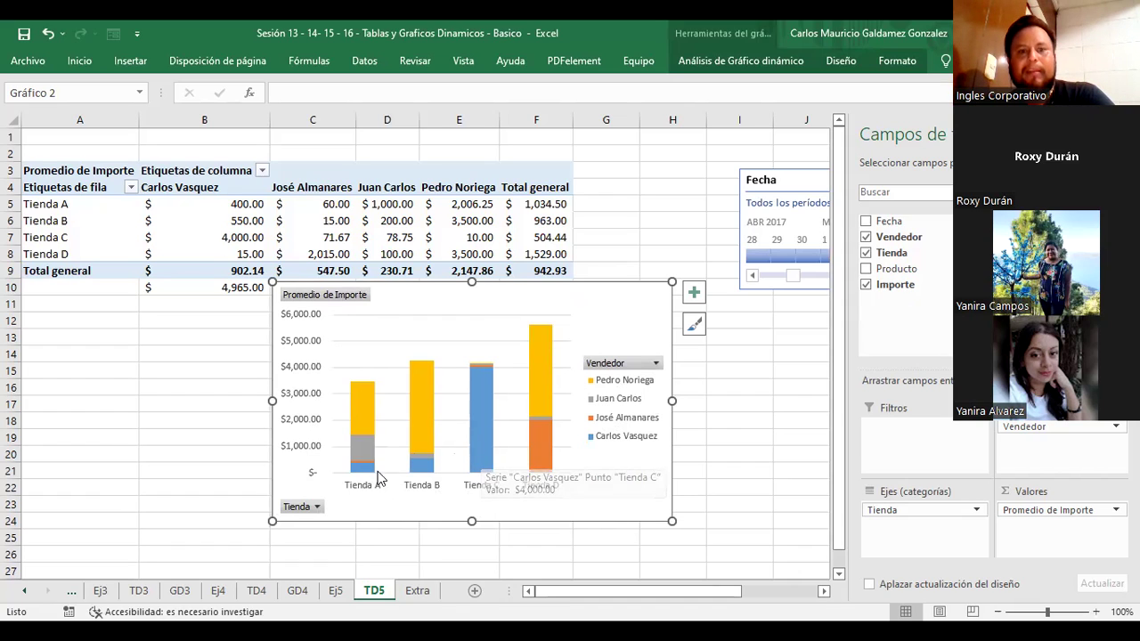
mouse_move(362, 409)
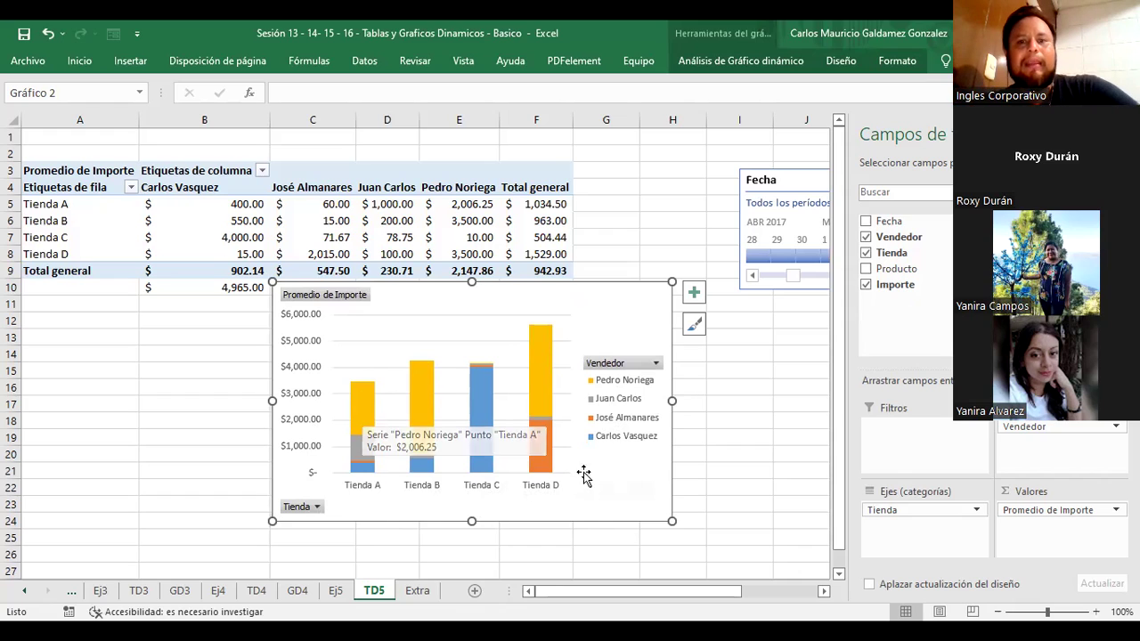
click(546, 396)
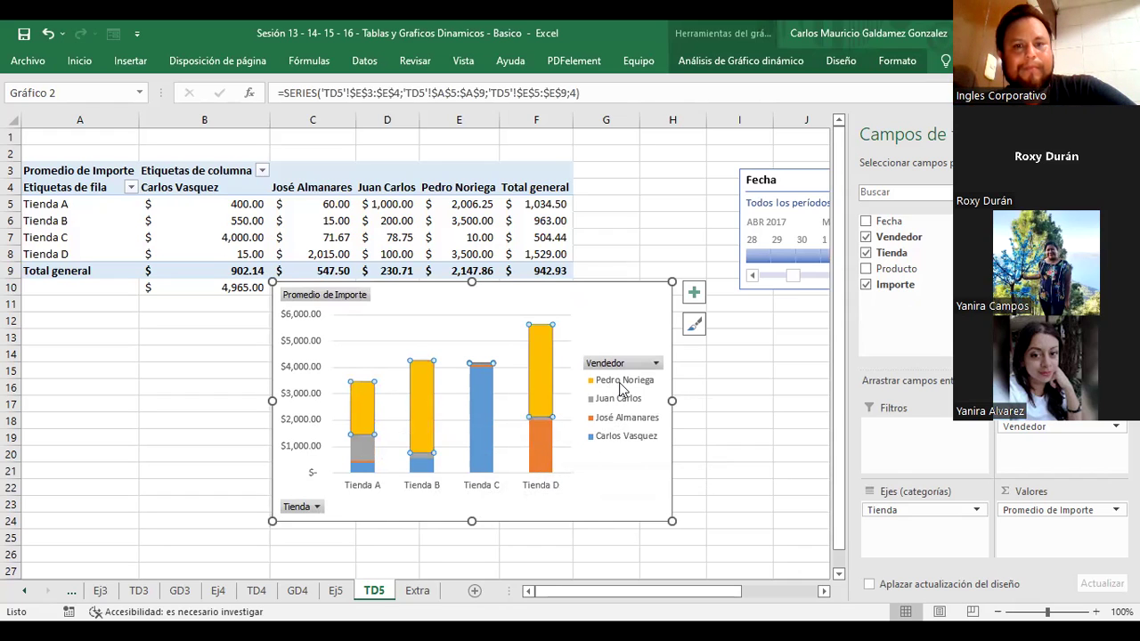
click(1061, 510)
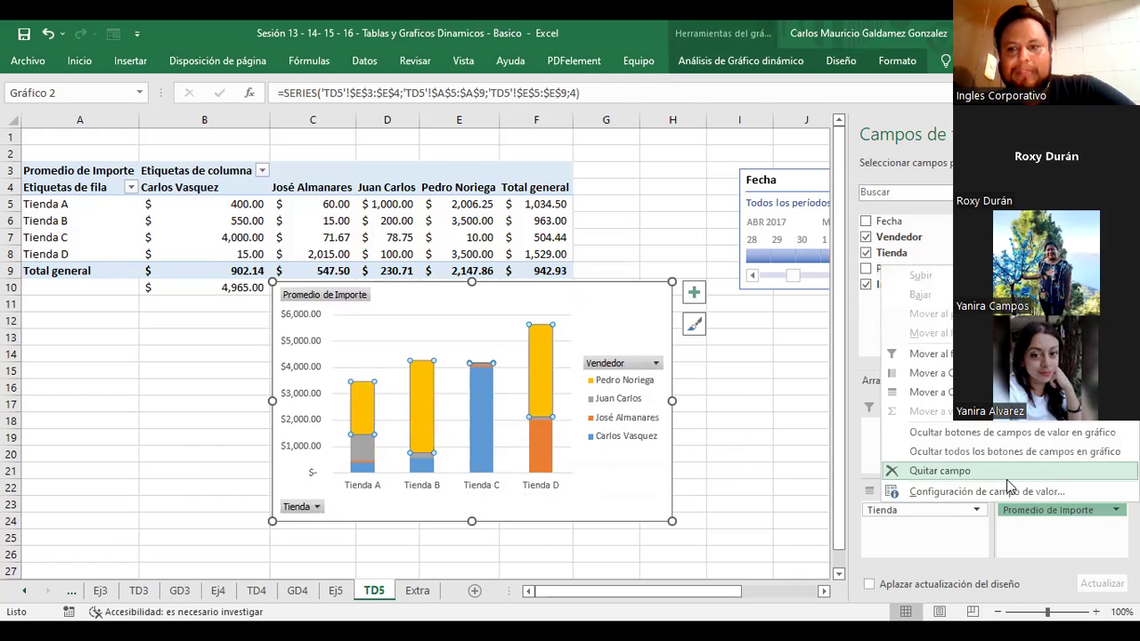
- Change the Importe value field from average to Suma, totalling 27,345.00
click(987, 491)
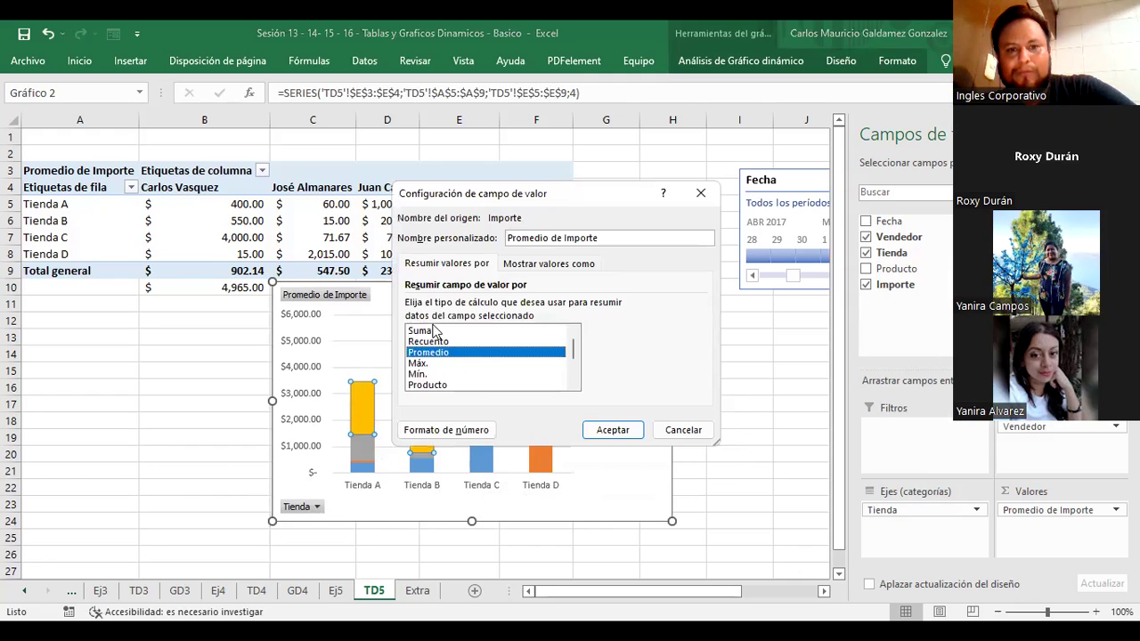
click(443, 331)
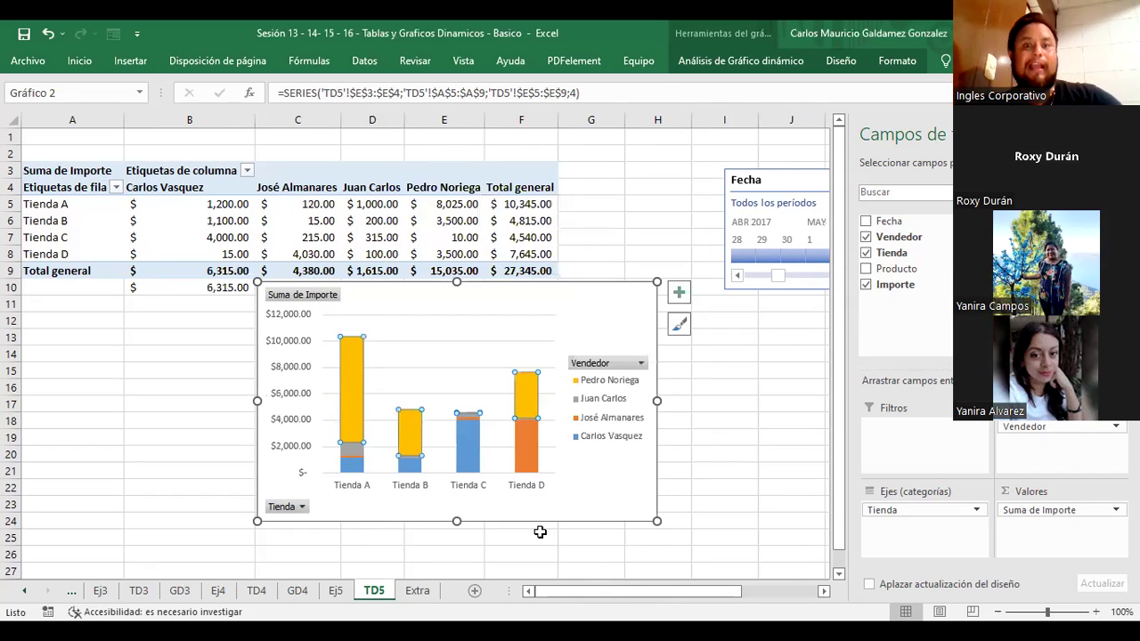
click(568, 472)
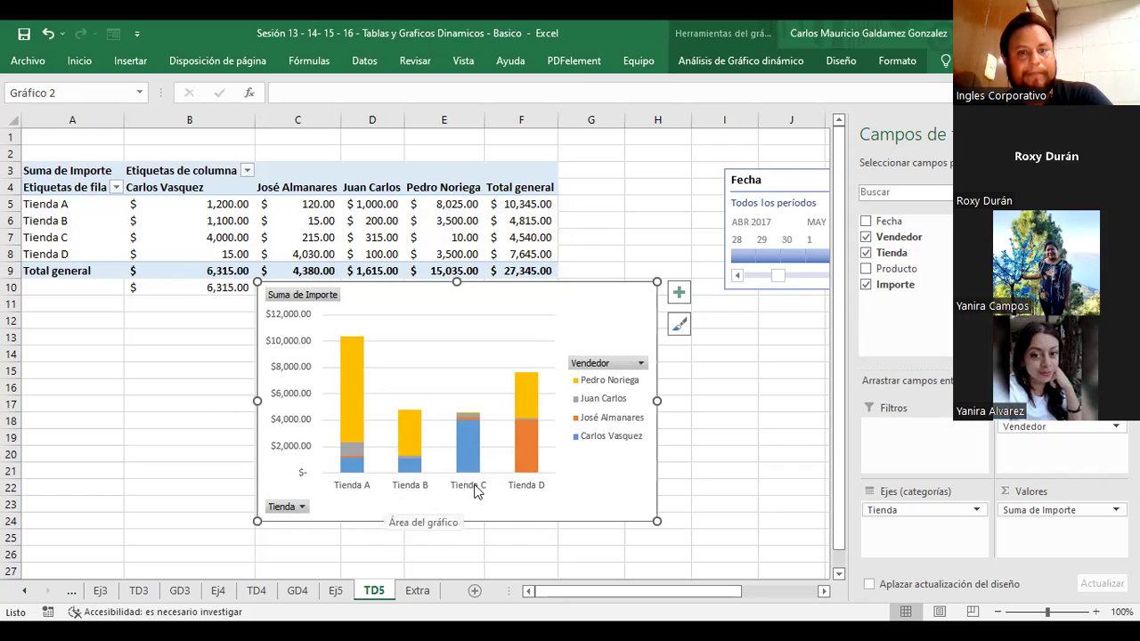
click(600, 363)
click(427, 202)
click(429, 202)
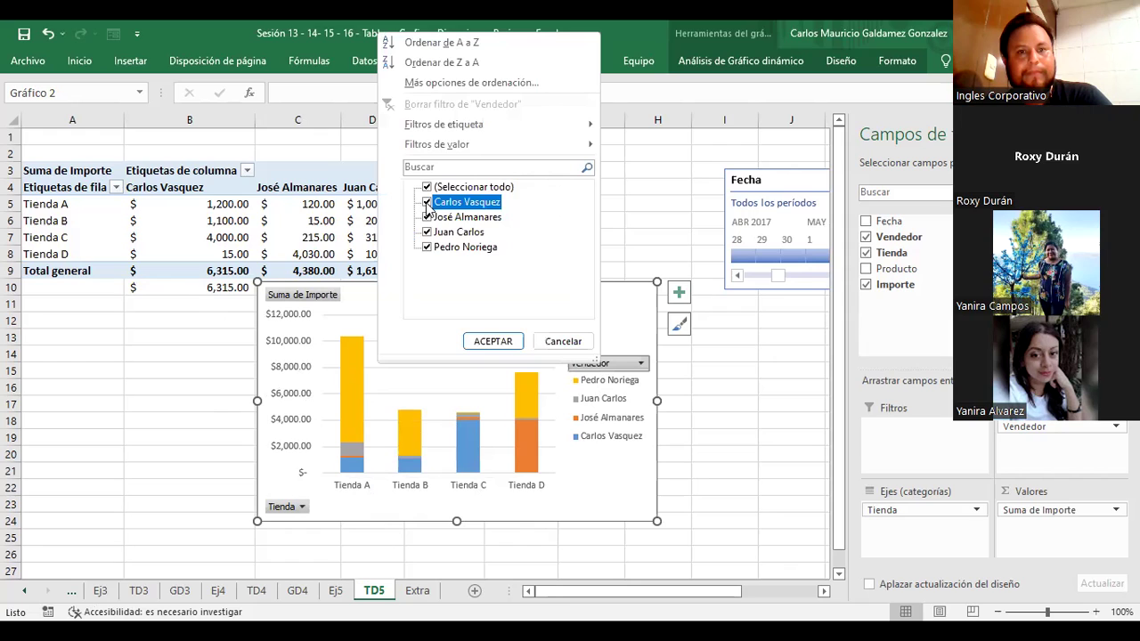
click(426, 188)
click(427, 203)
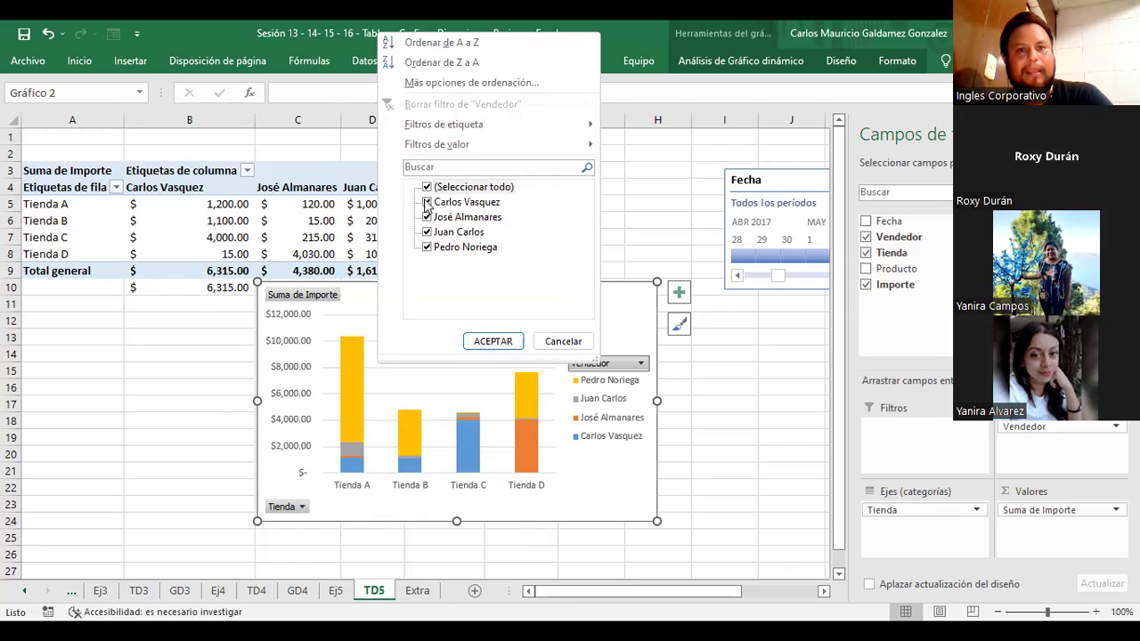
click(427, 188)
click(427, 202)
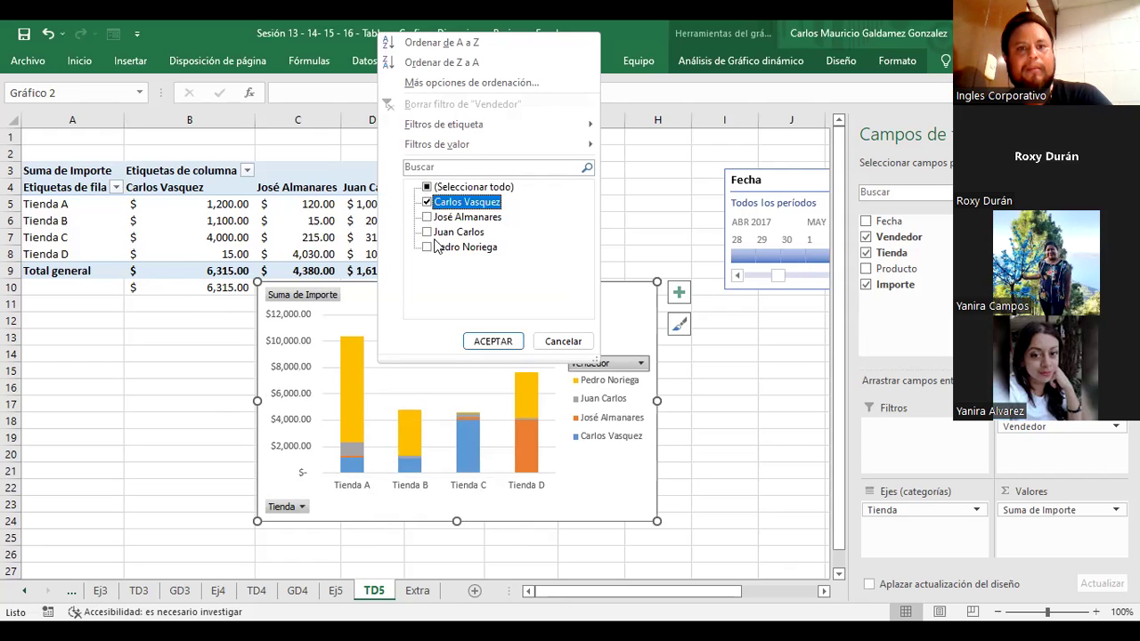
click(492, 341)
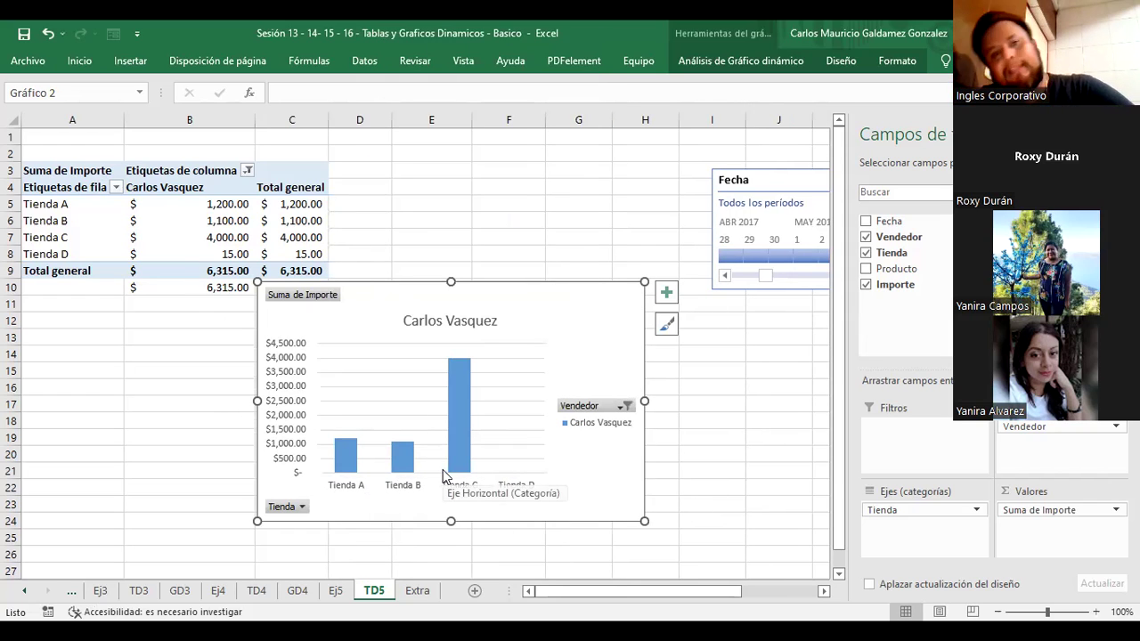
- Switch the Vendedor filter to the second salesperson alone, then to Juan Carlos alone
click(621, 406)
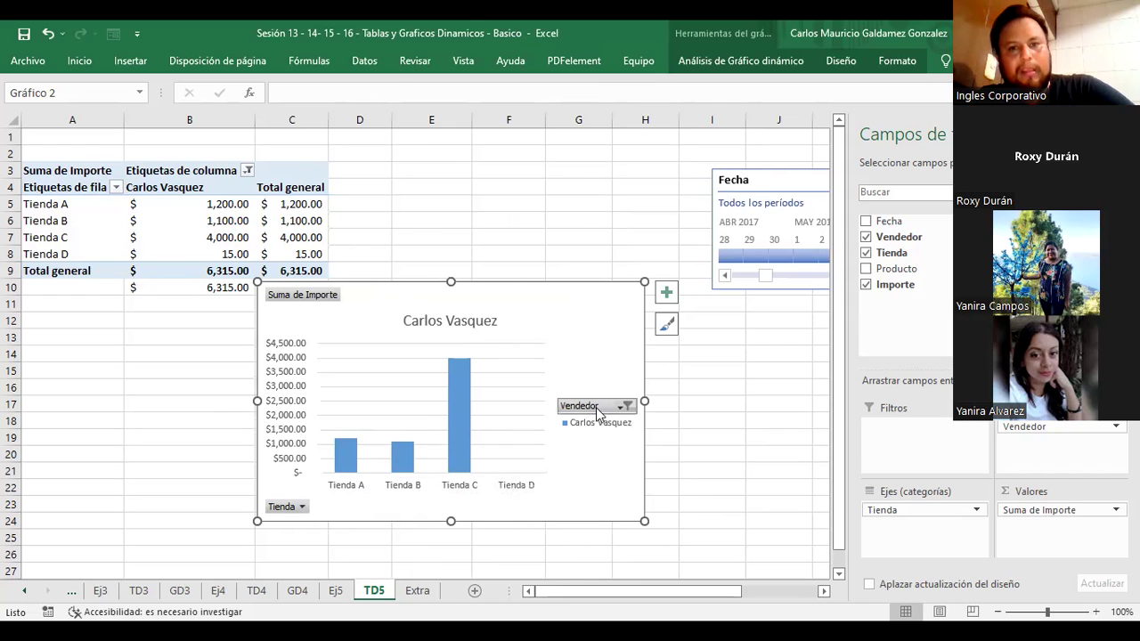
click(423, 262)
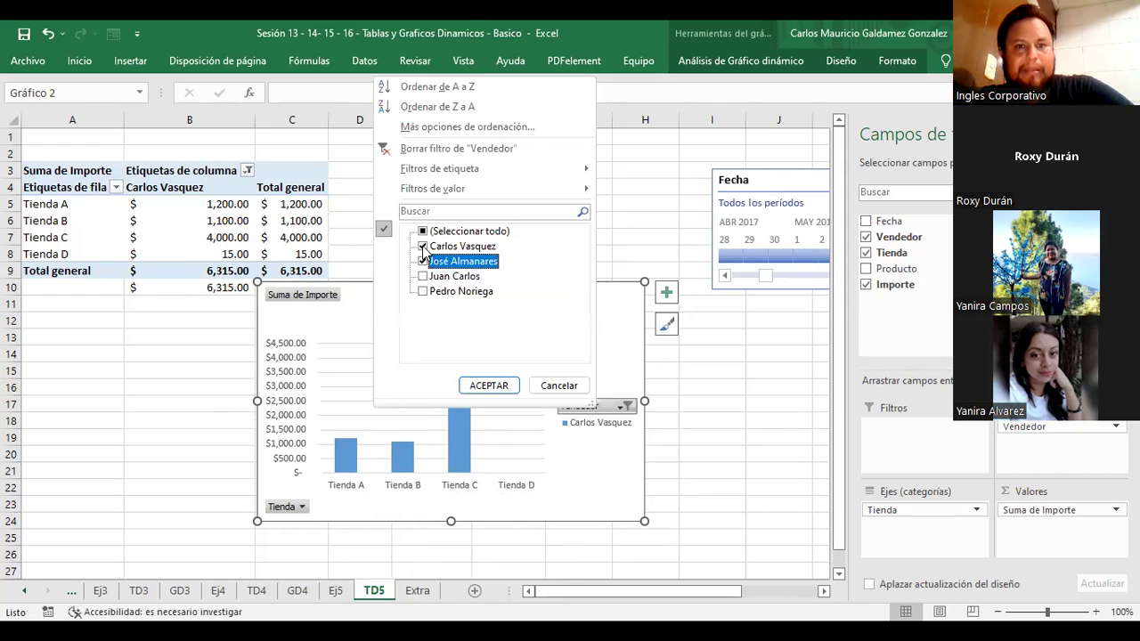
click(423, 247)
click(488, 387)
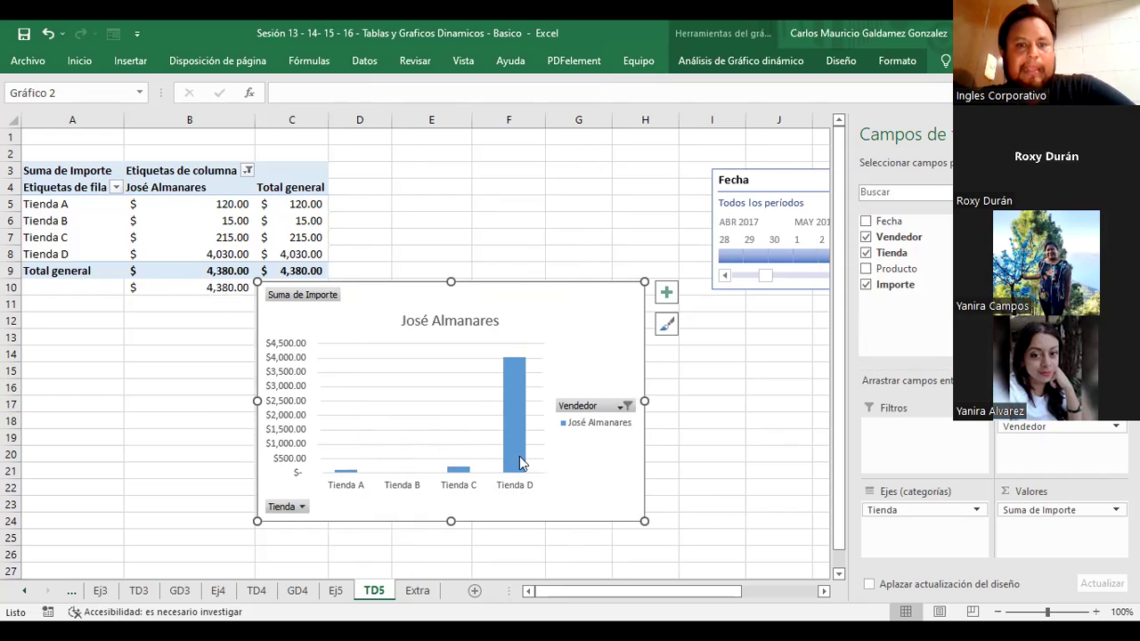
click(621, 406)
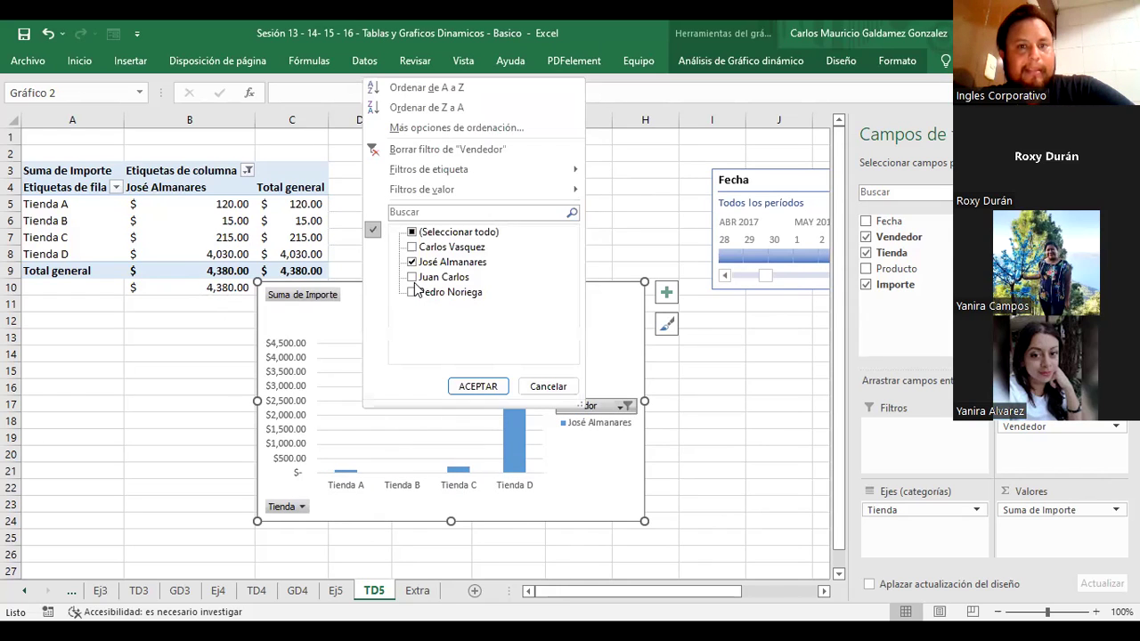
click(412, 278)
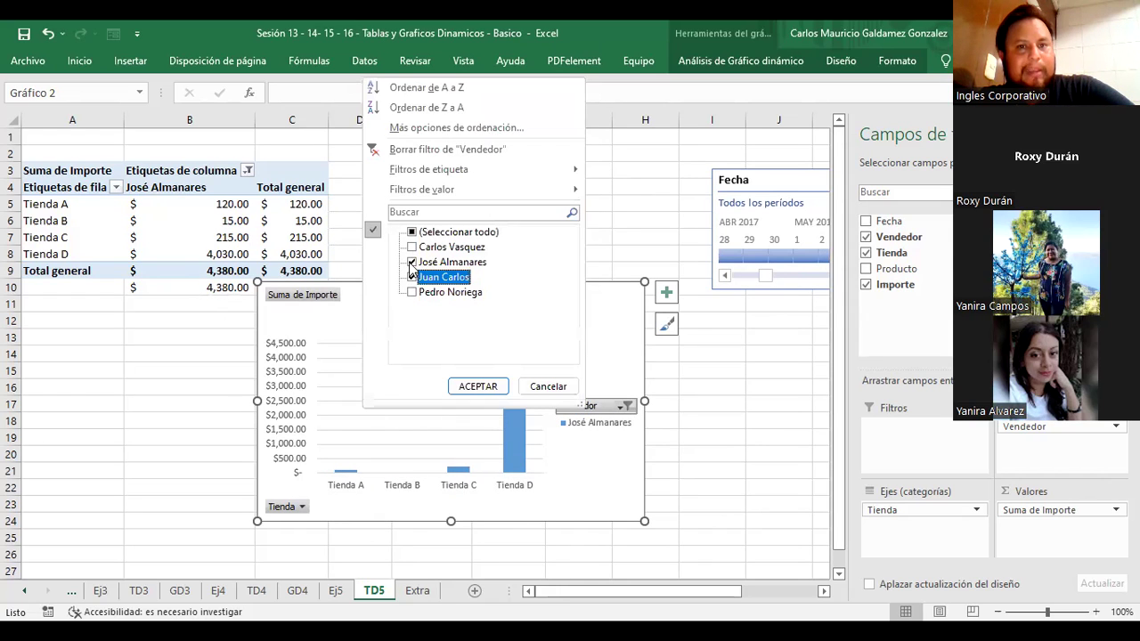
click(412, 262)
click(478, 386)
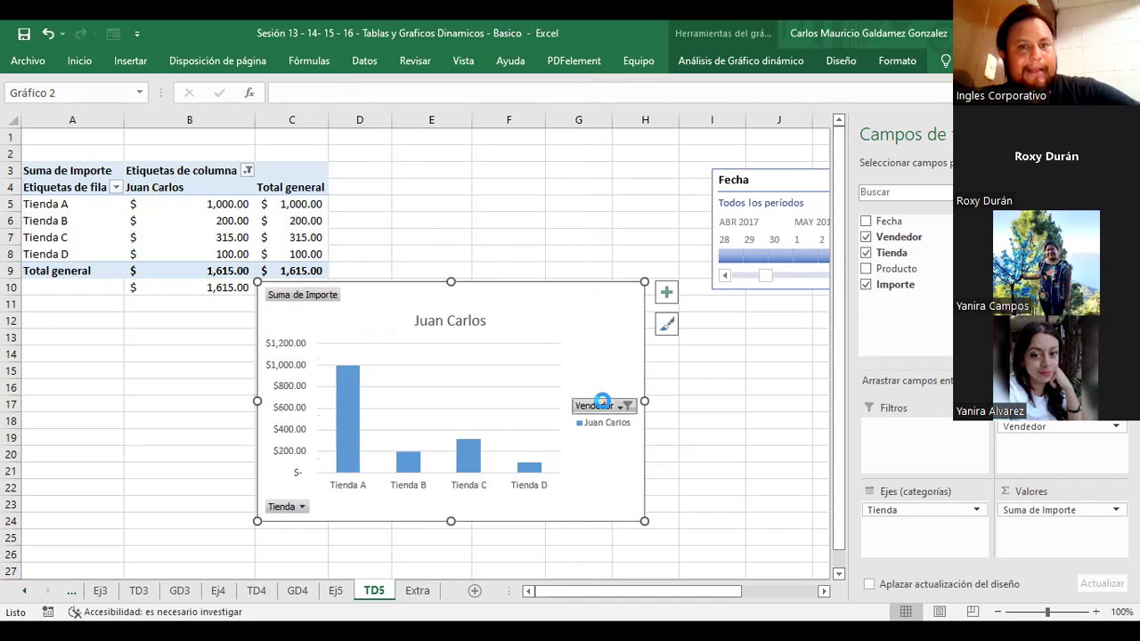
click(603, 401)
click(430, 283)
click(430, 268)
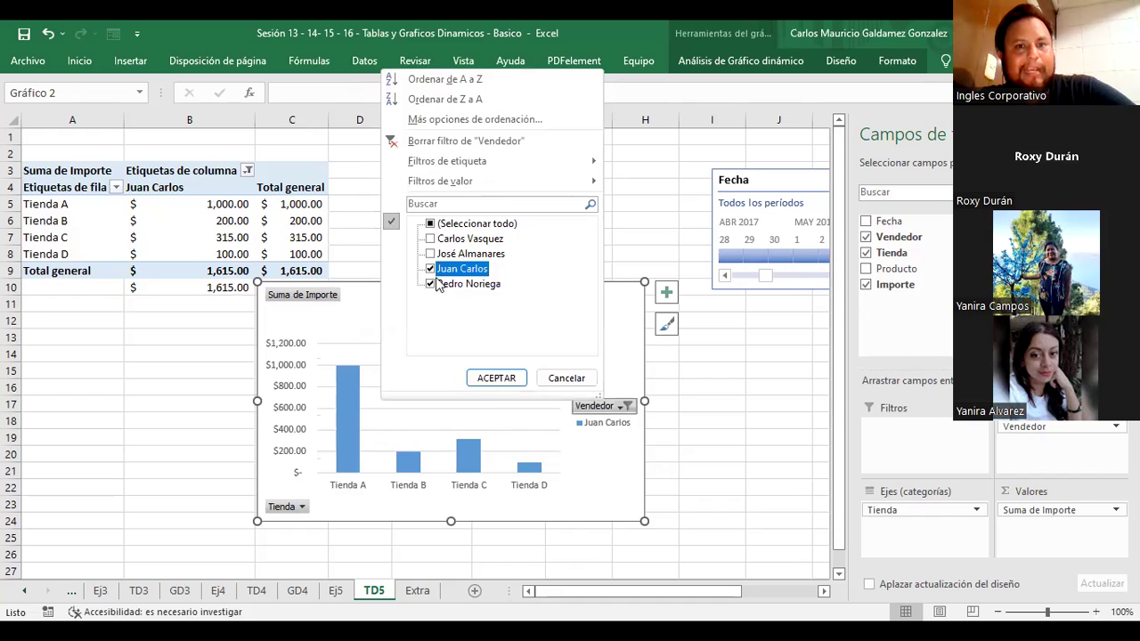
click(481, 376)
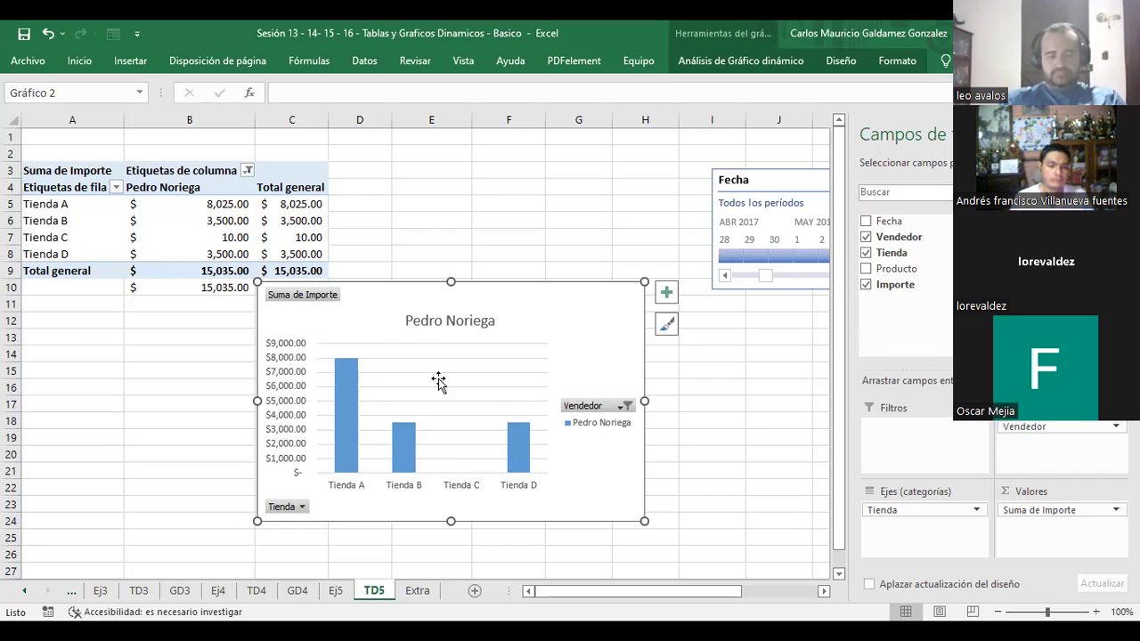
mouse_move(372, 309)
mouse_down()
mouse_move(438, 339)
mouse_move(420, 331)
mouse_up()
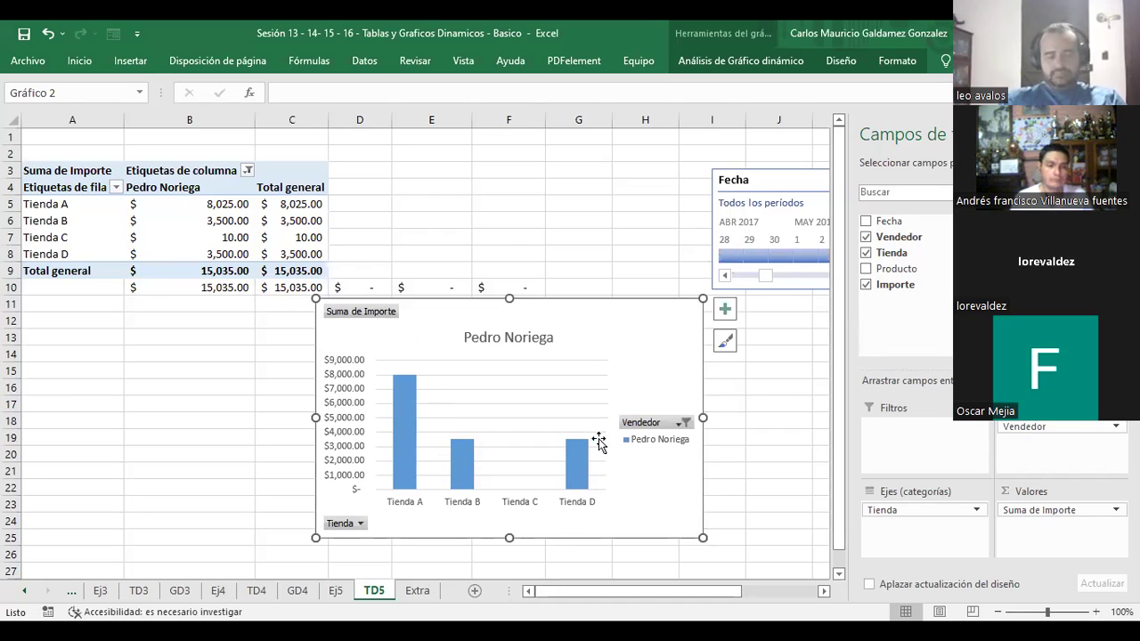
- Clear the Vendedor filter with (Seleccionar todo) so all four salespeople show again
click(684, 422)
click(482, 249)
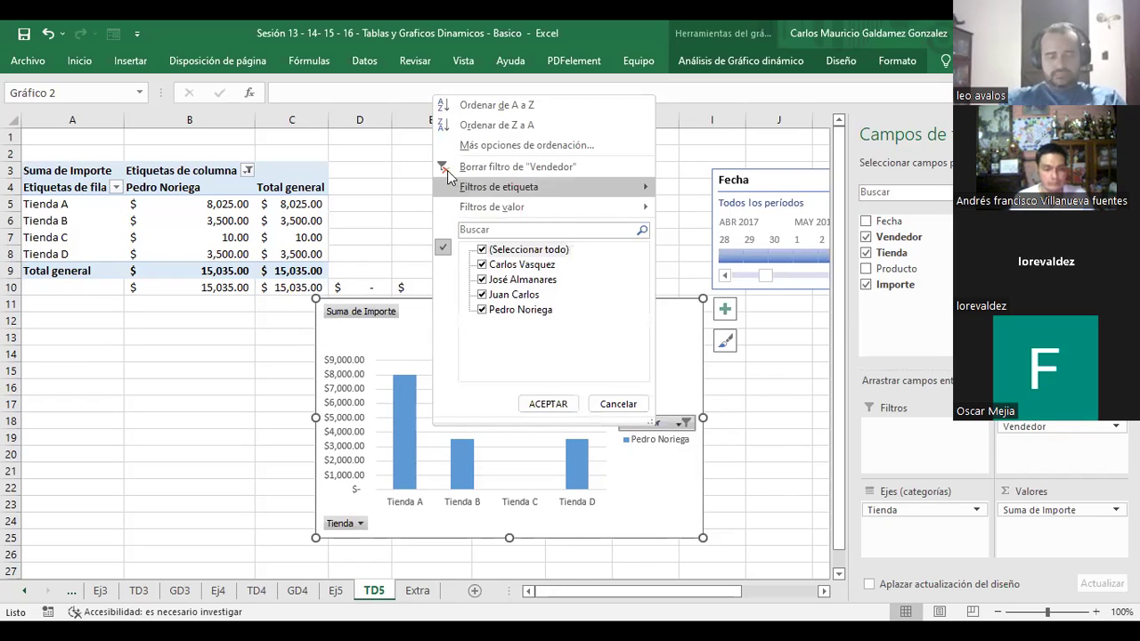
click(548, 403)
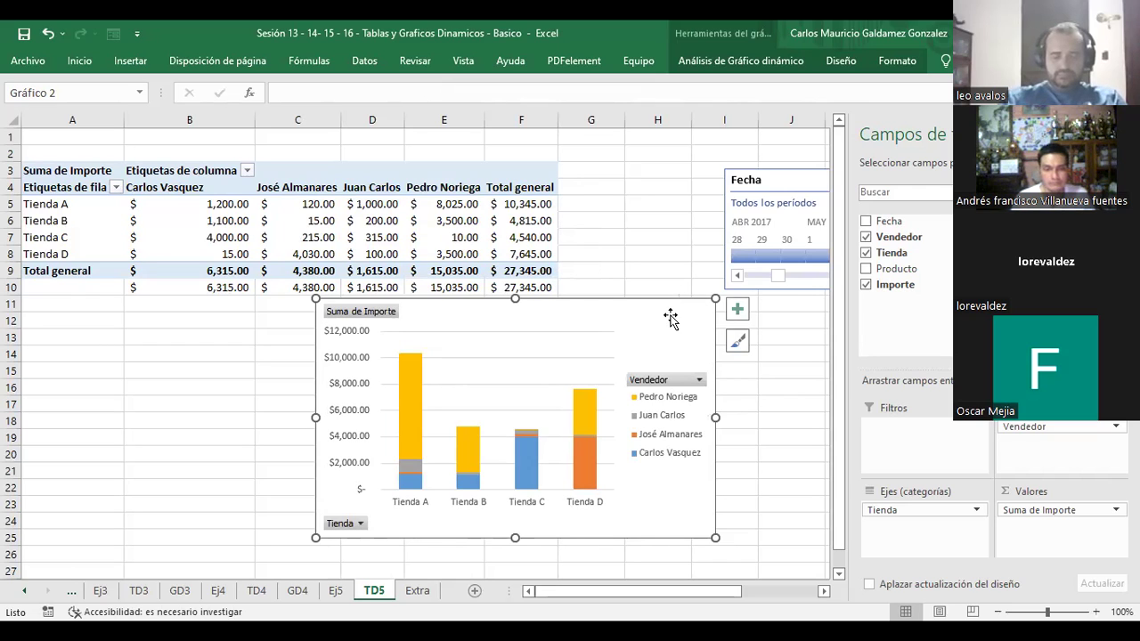
click(840, 61)
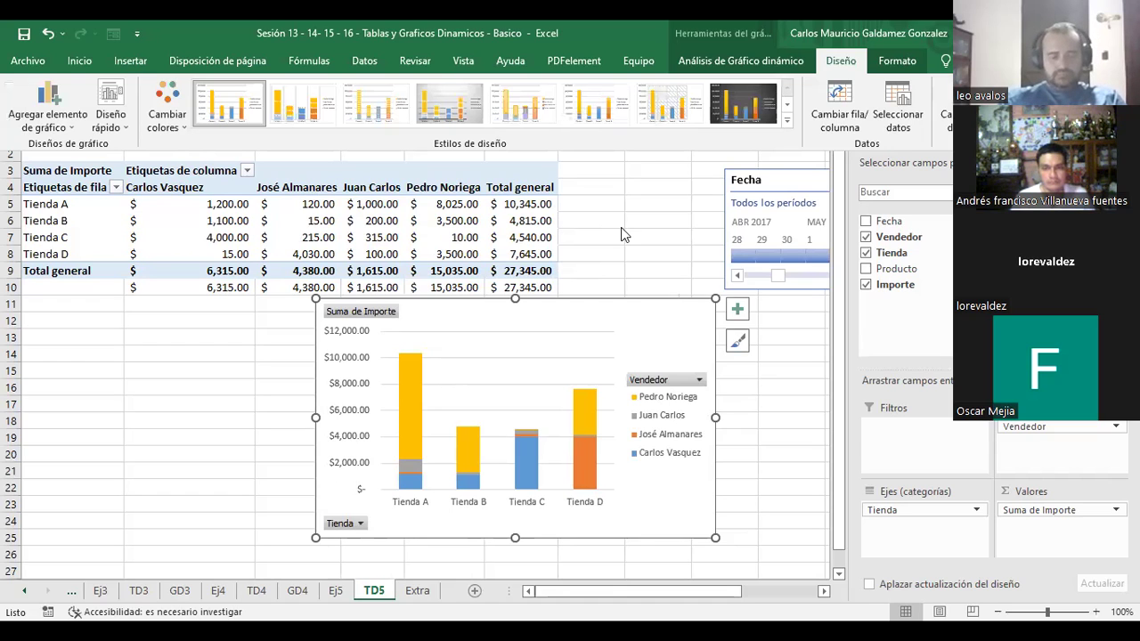
- Move the stacked pivot chart to a new chart sheet named DG5
click(1006, 106)
text(DG5)
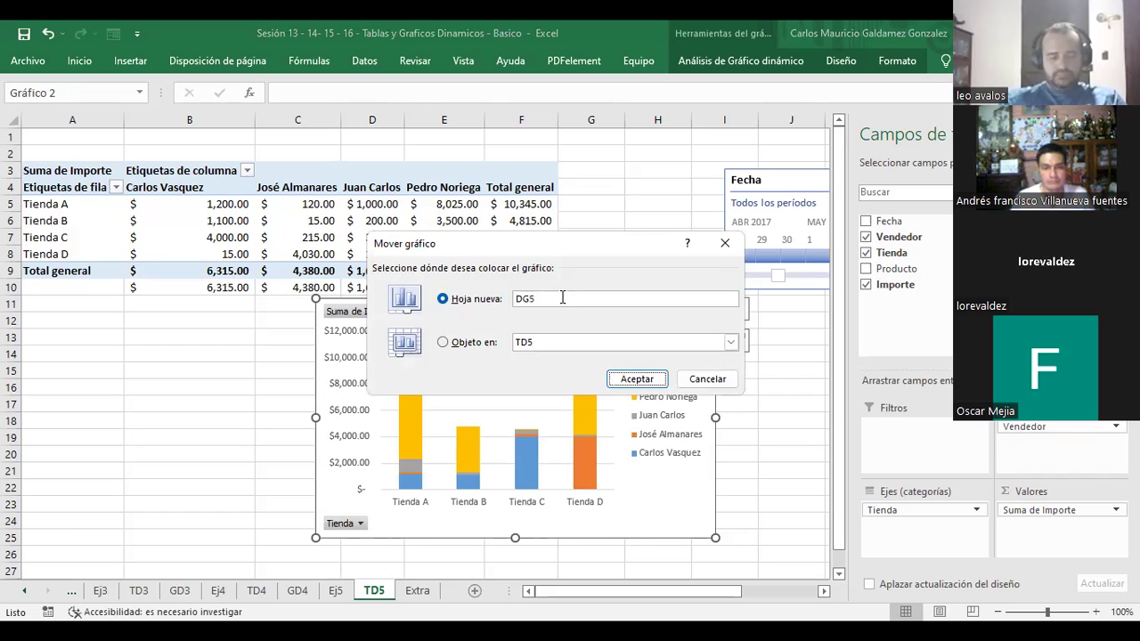
key(Return)
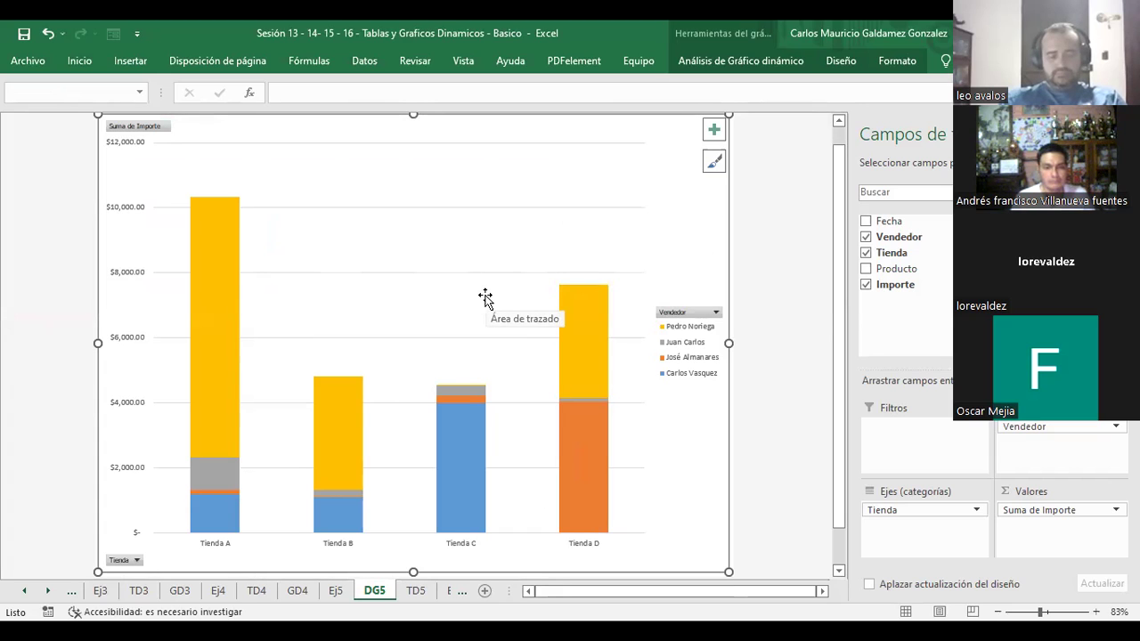
click(712, 61)
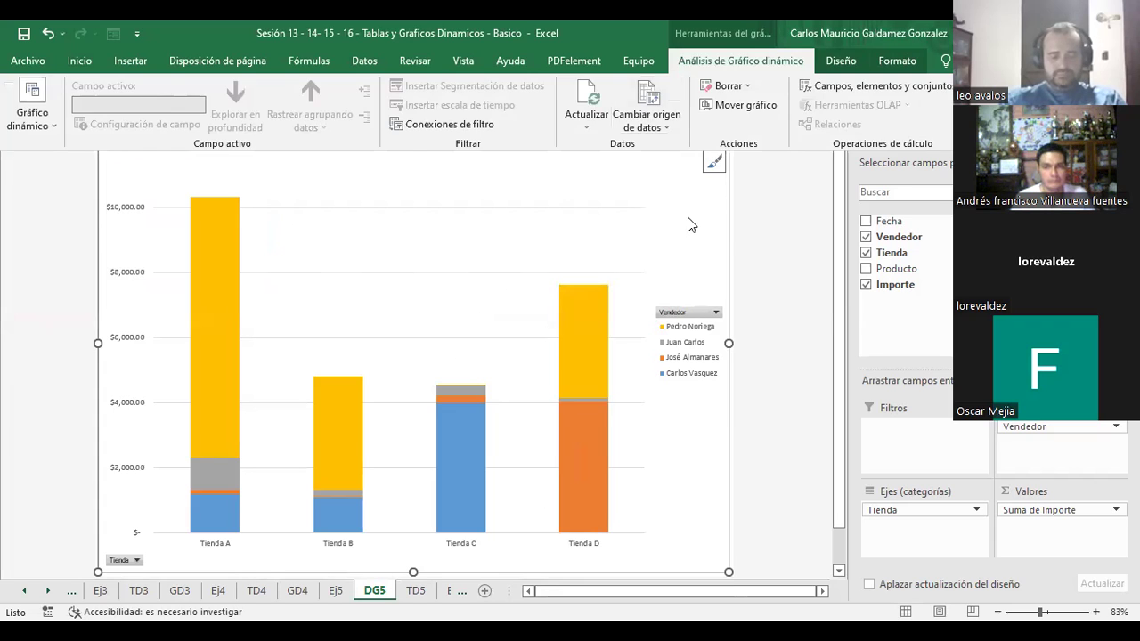
click(690, 223)
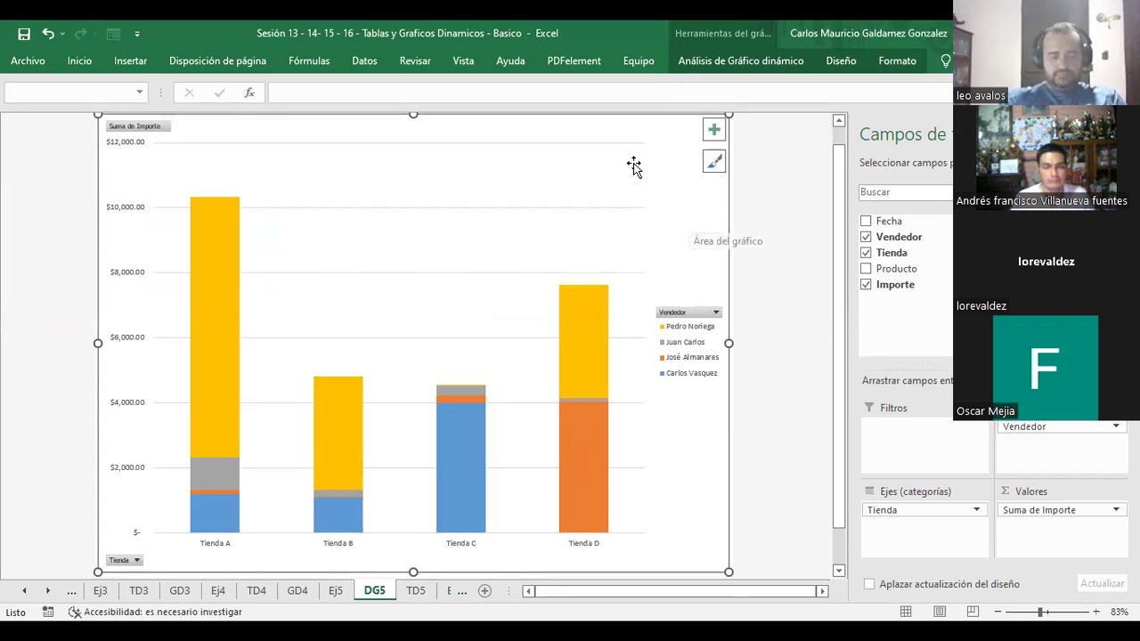
- Browse the top series' fill, effects and overlap settings, then select the chart area
click(349, 328)
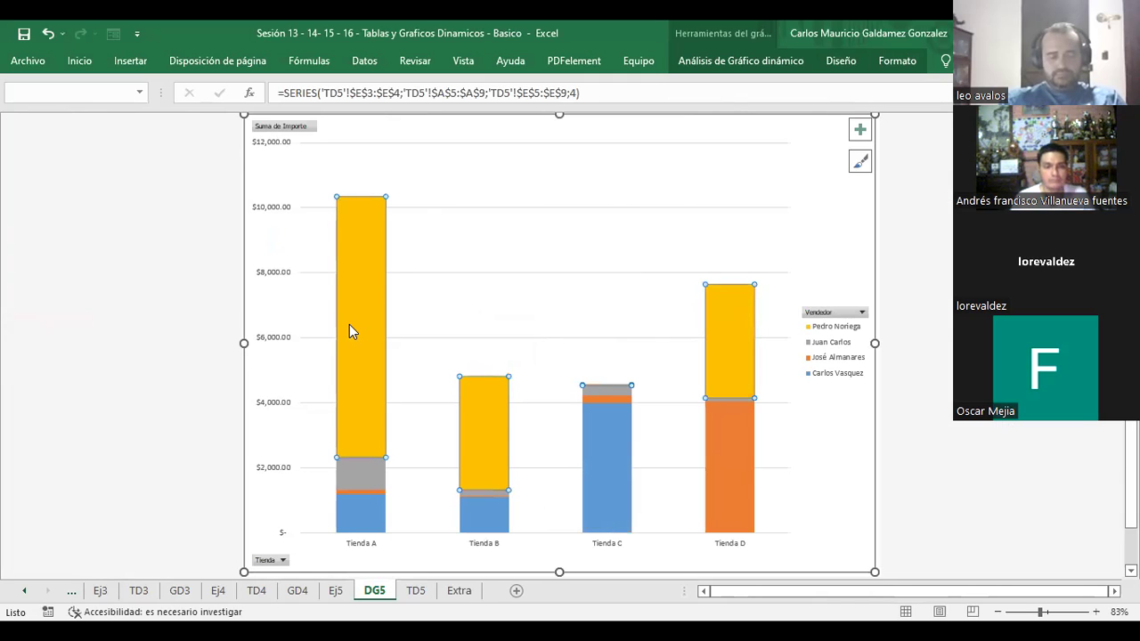
double_click(349, 328)
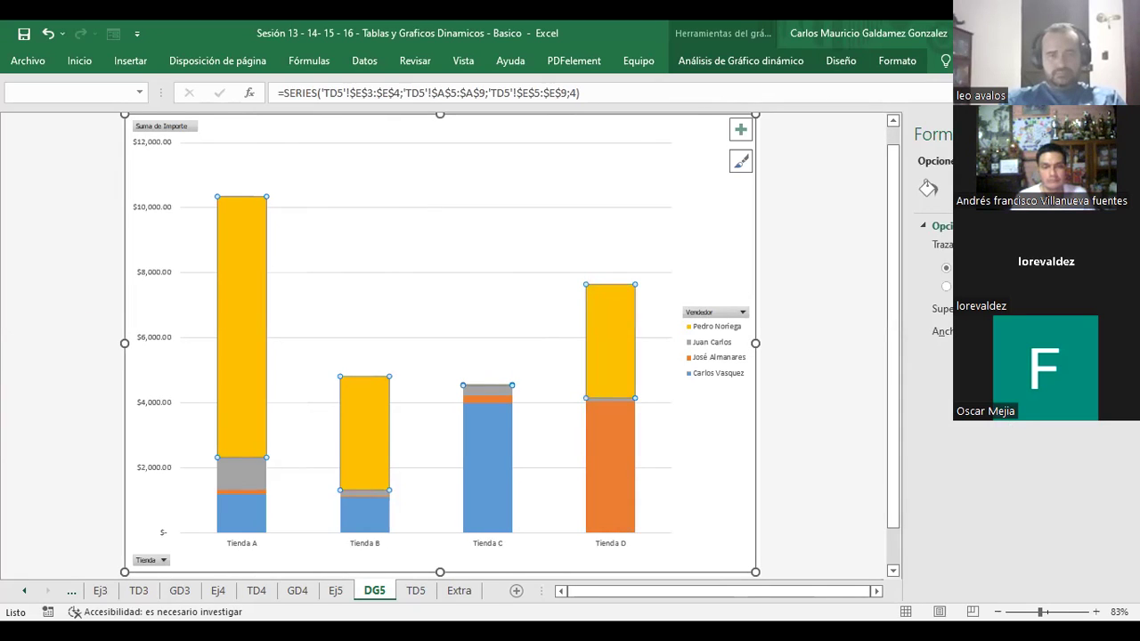
drag(905, 133, 855, 149)
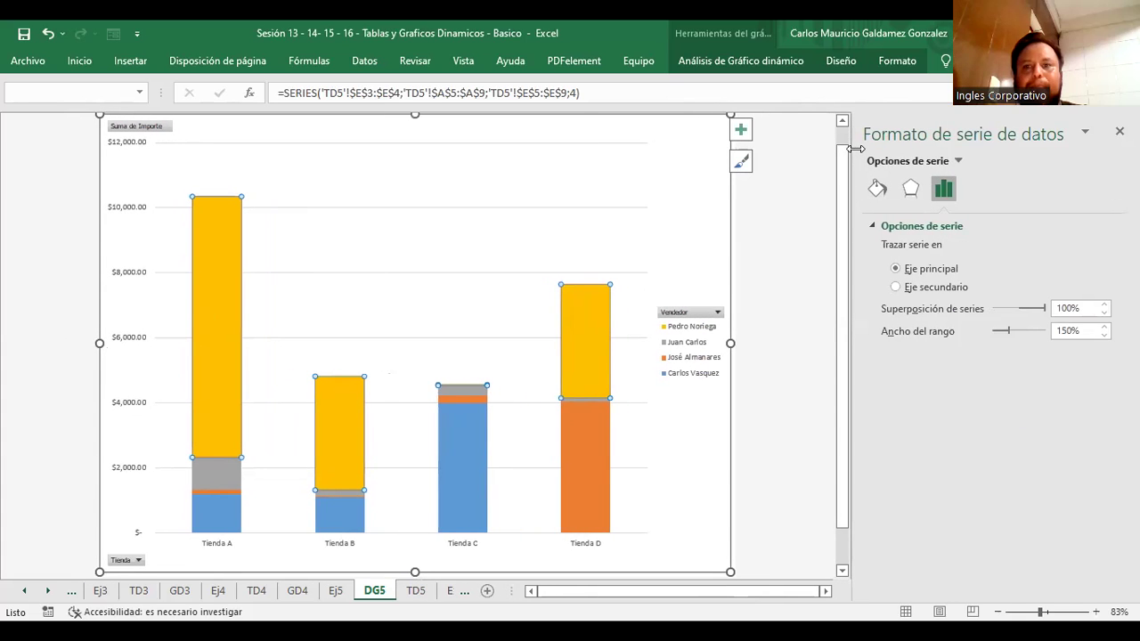
click(878, 190)
click(908, 189)
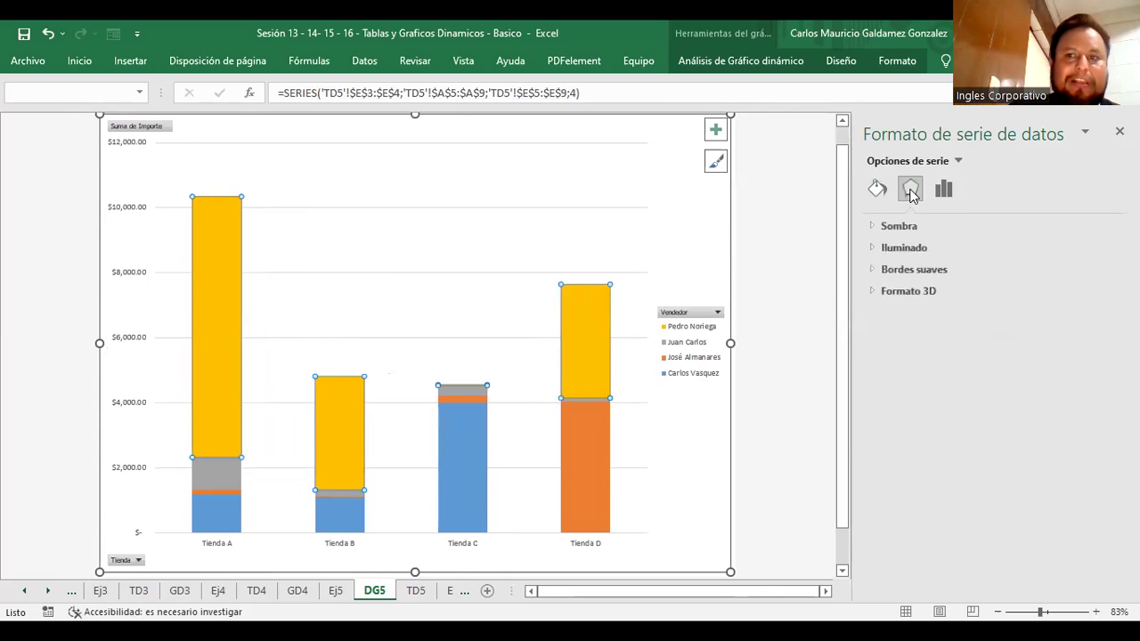
click(949, 193)
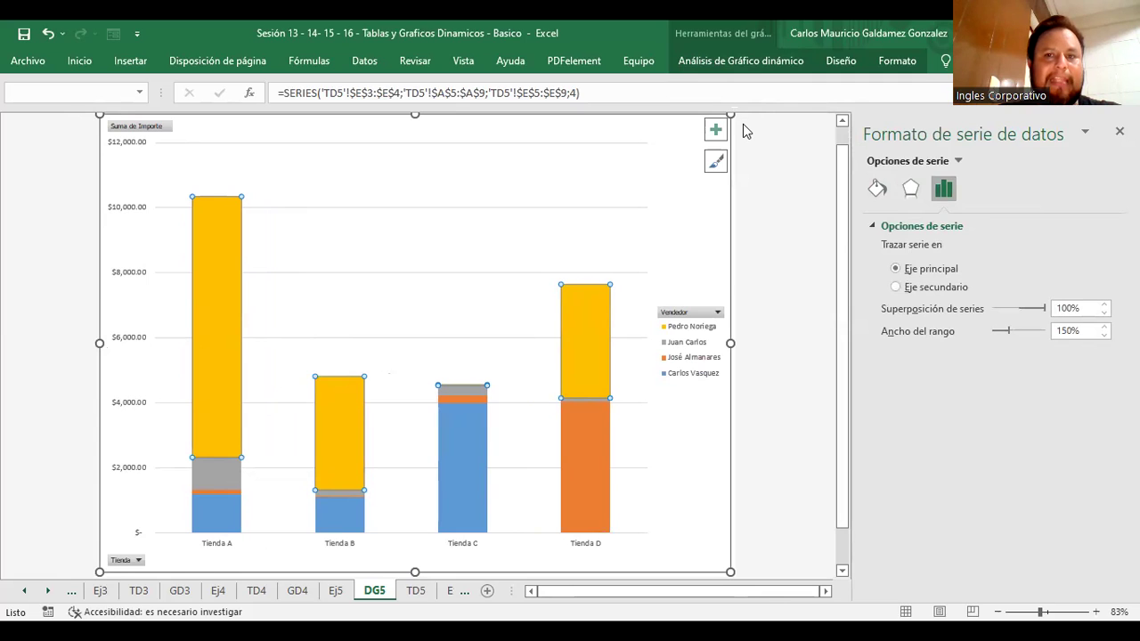
click(656, 178)
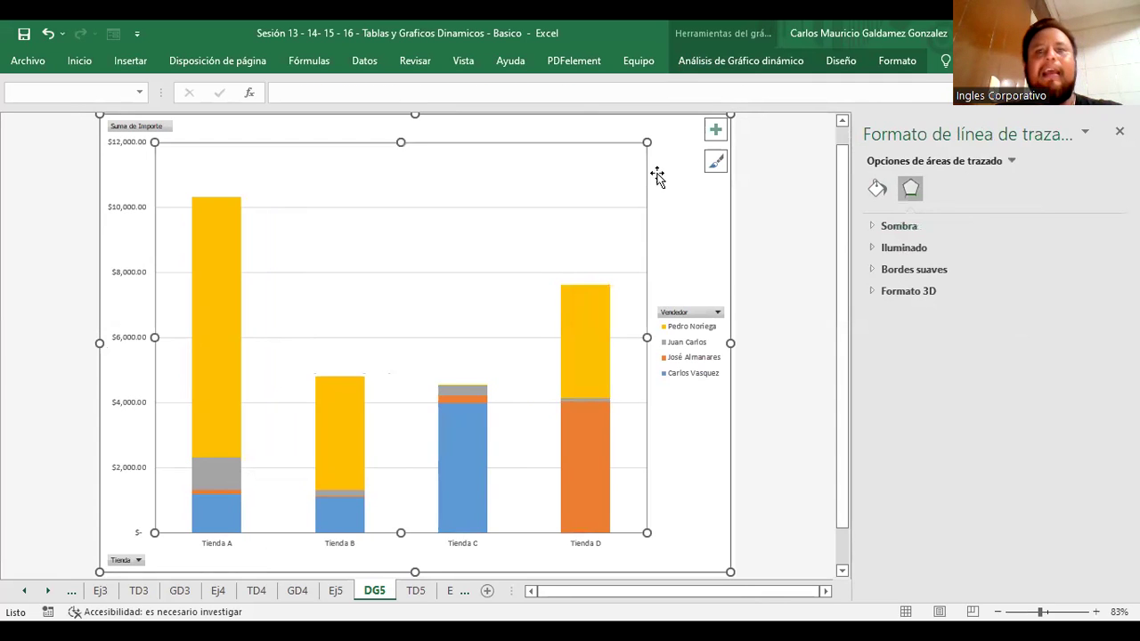
click(677, 142)
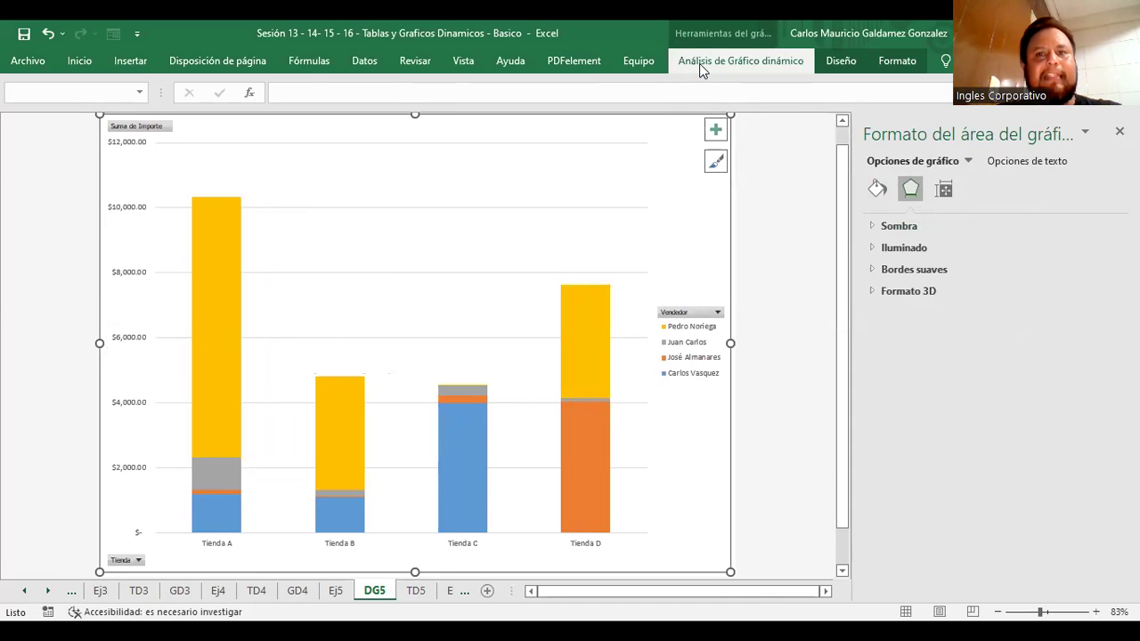
- Browse the pivot chart Analizar, Diseño and Formato ribbon commands
click(699, 64)
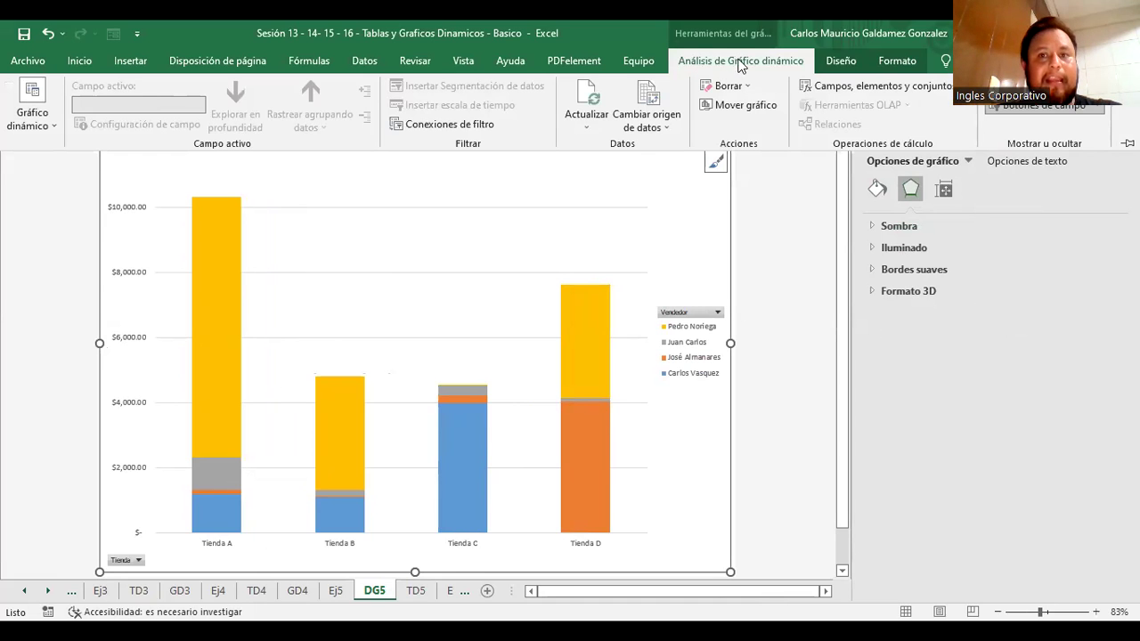
click(842, 62)
click(886, 66)
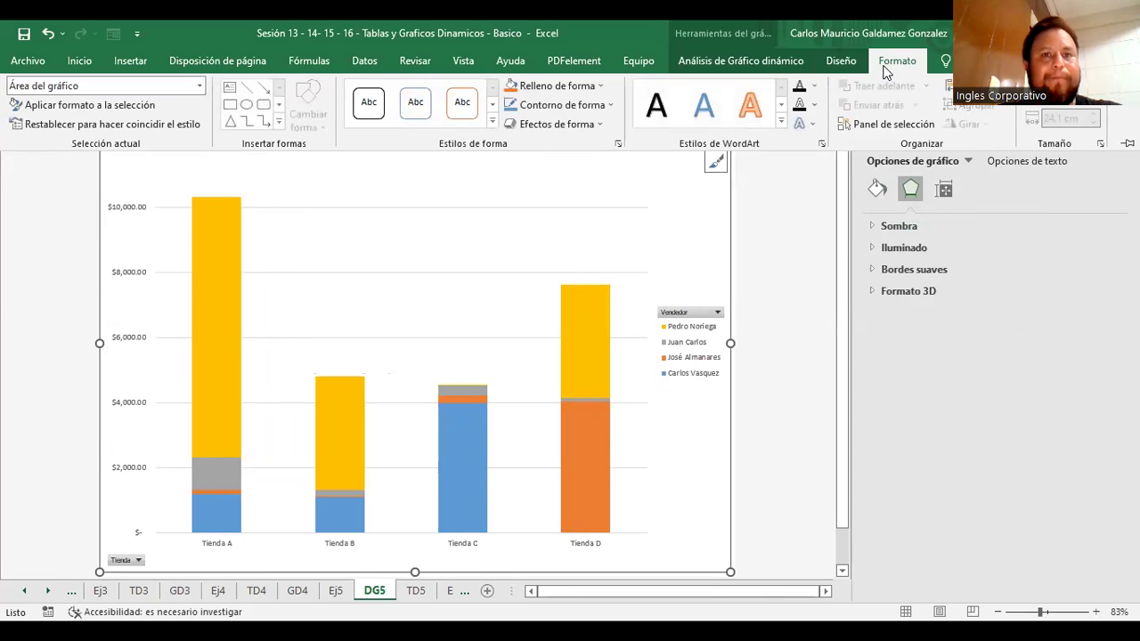
click(837, 64)
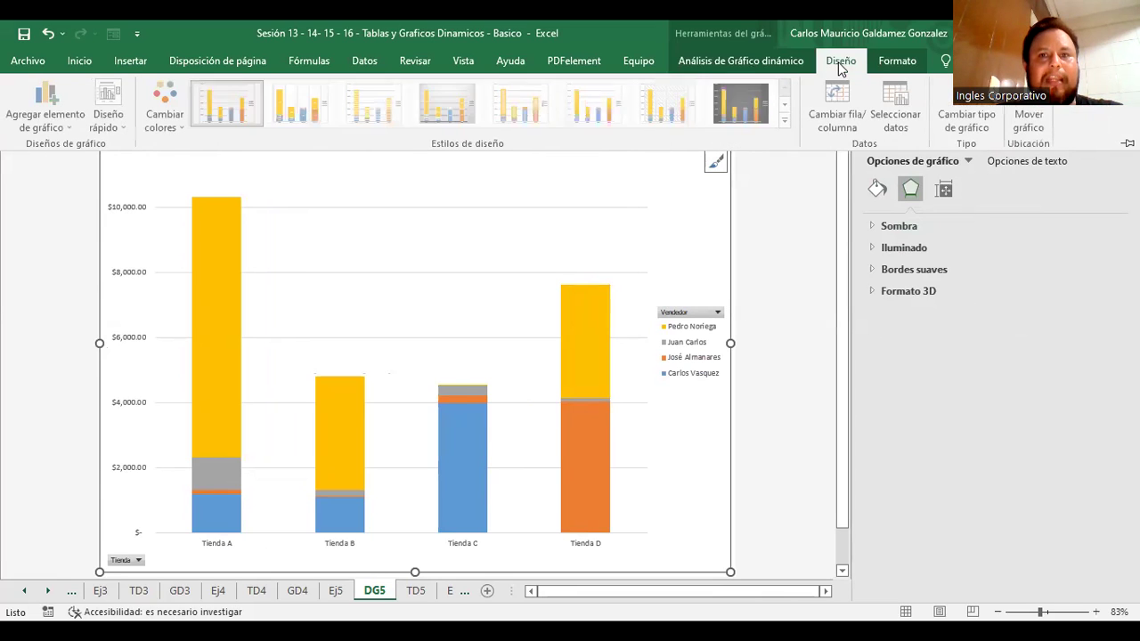
click(744, 58)
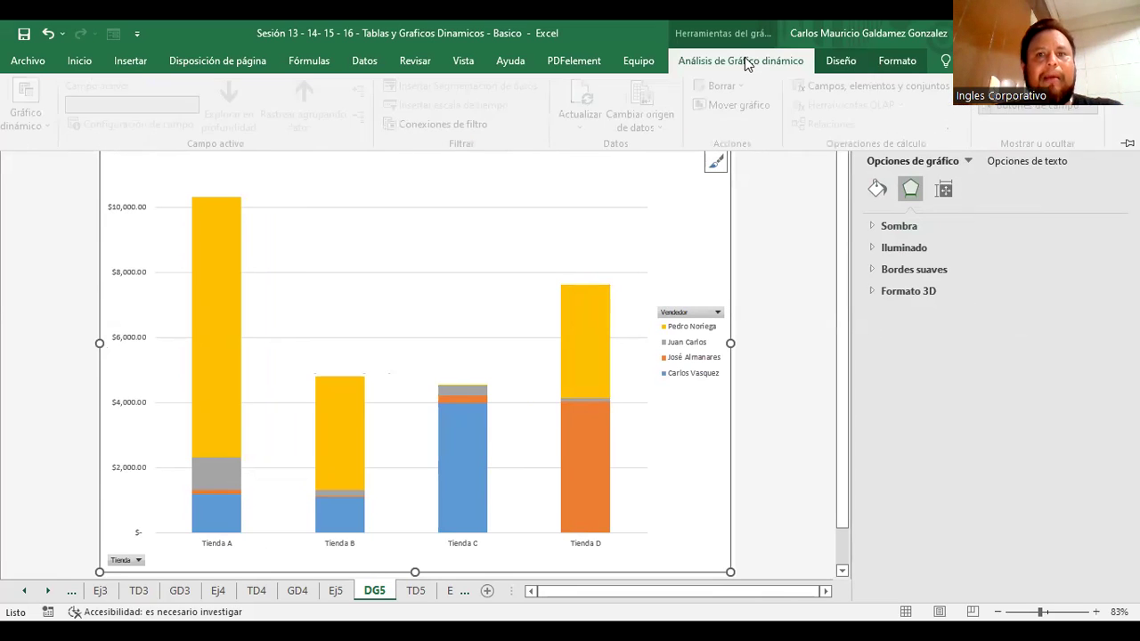
click(840, 61)
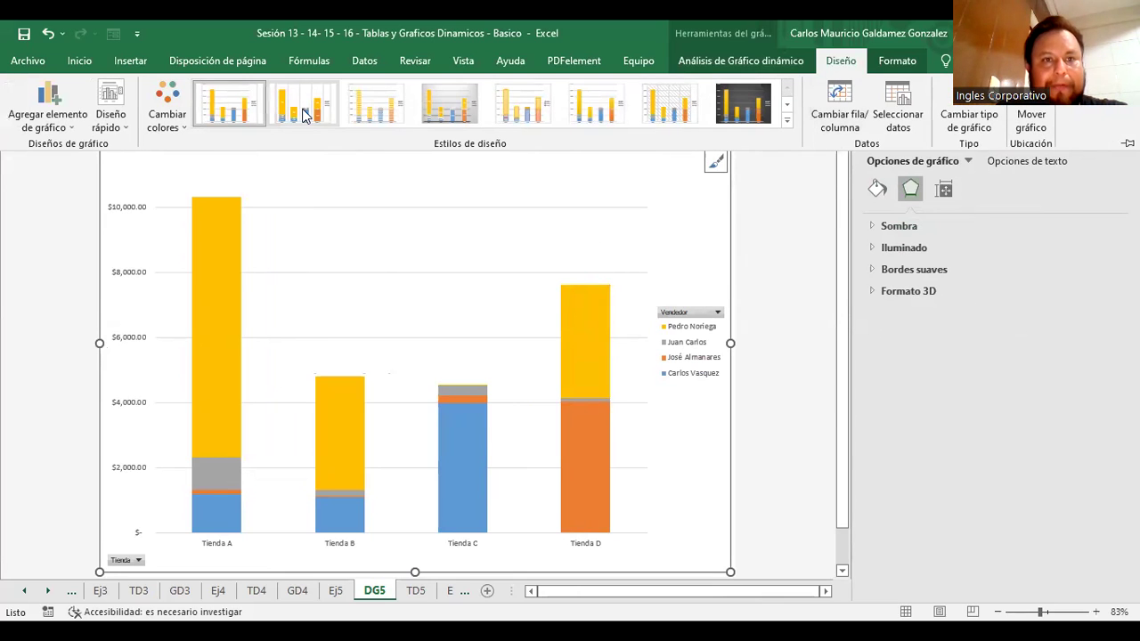
- Try several chart styles and settle on the light shaded-column style with data labels
click(303, 111)
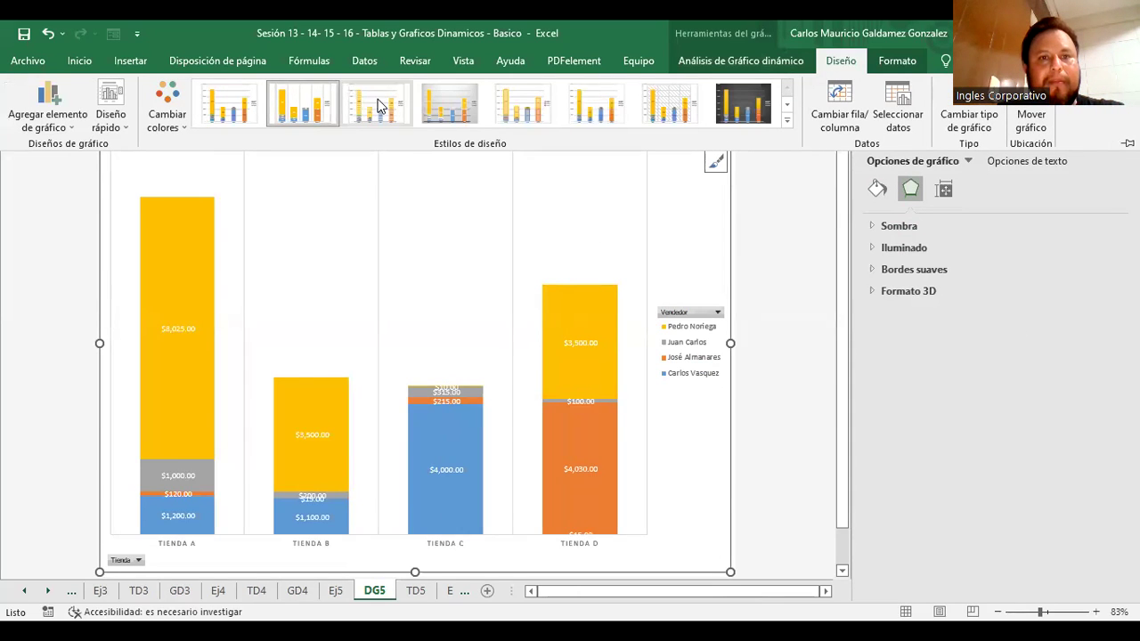
click(376, 106)
click(469, 120)
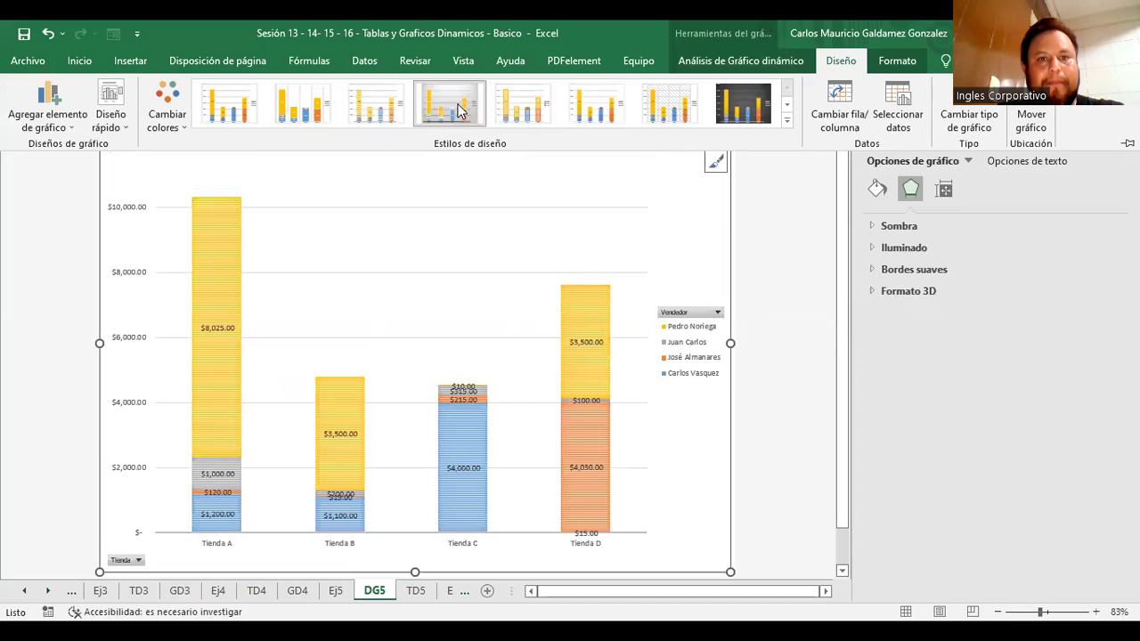
click(534, 114)
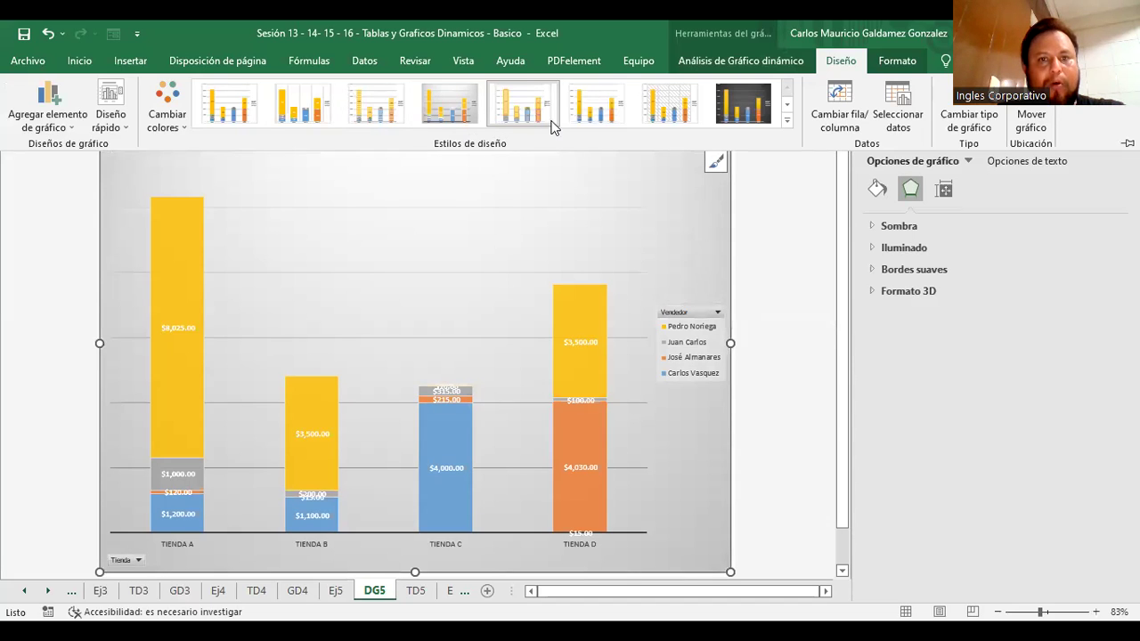
click(590, 118)
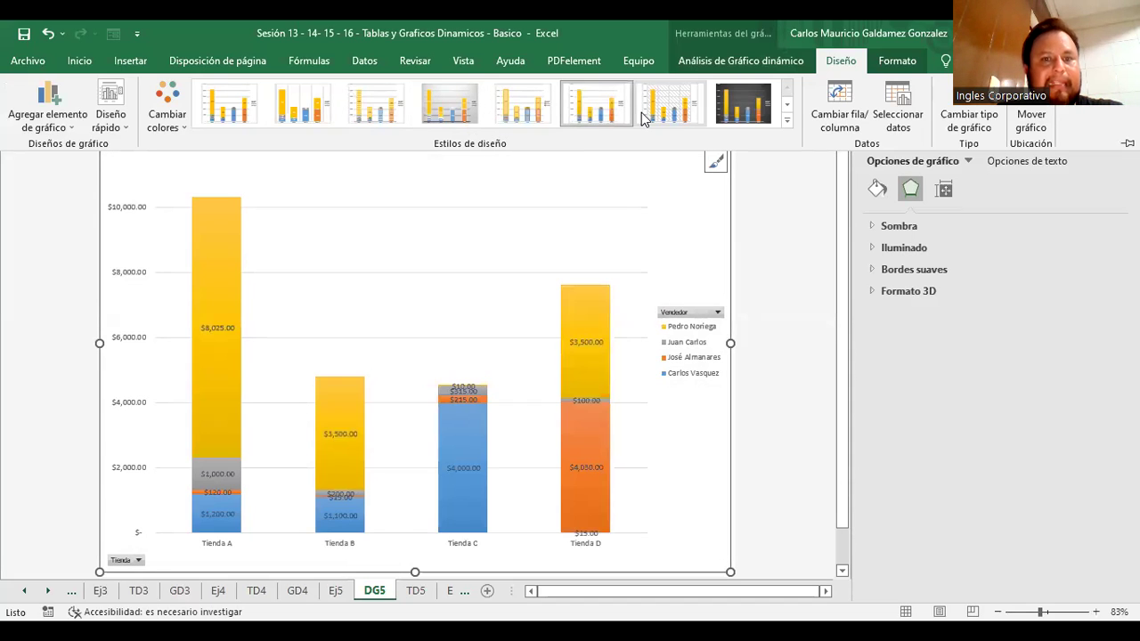
click(734, 111)
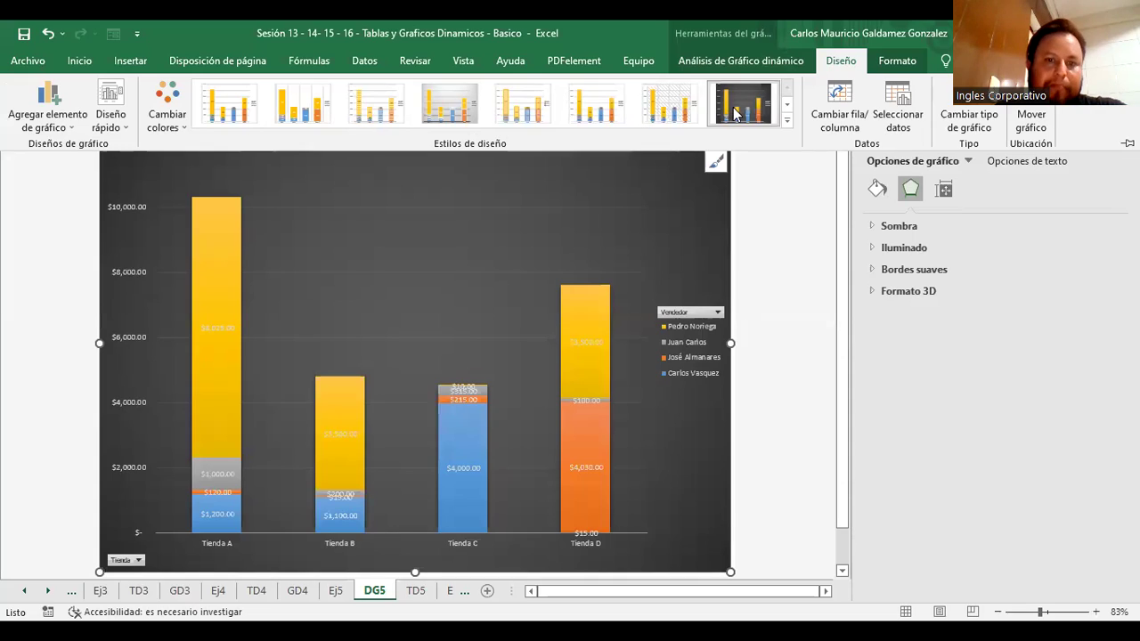
click(785, 125)
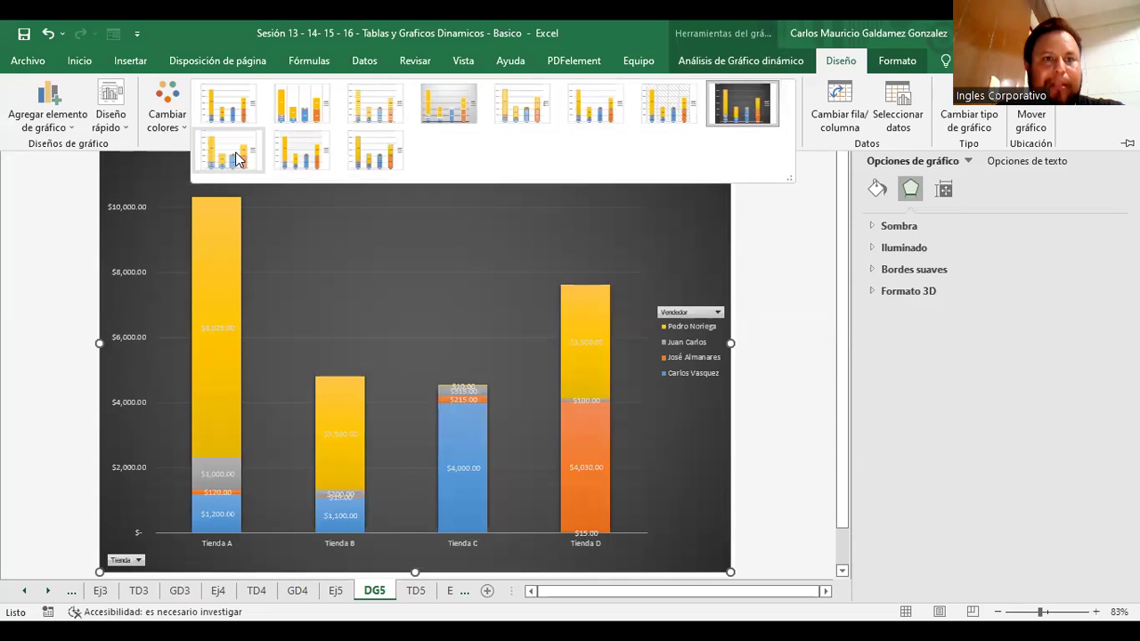
click(248, 159)
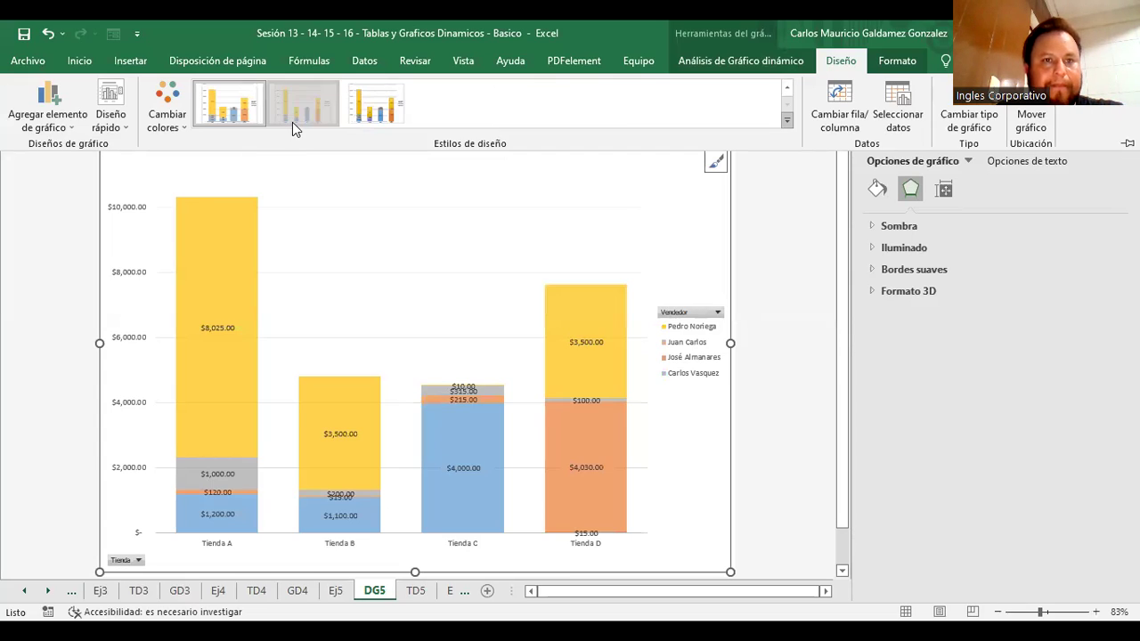
click(292, 122)
click(370, 120)
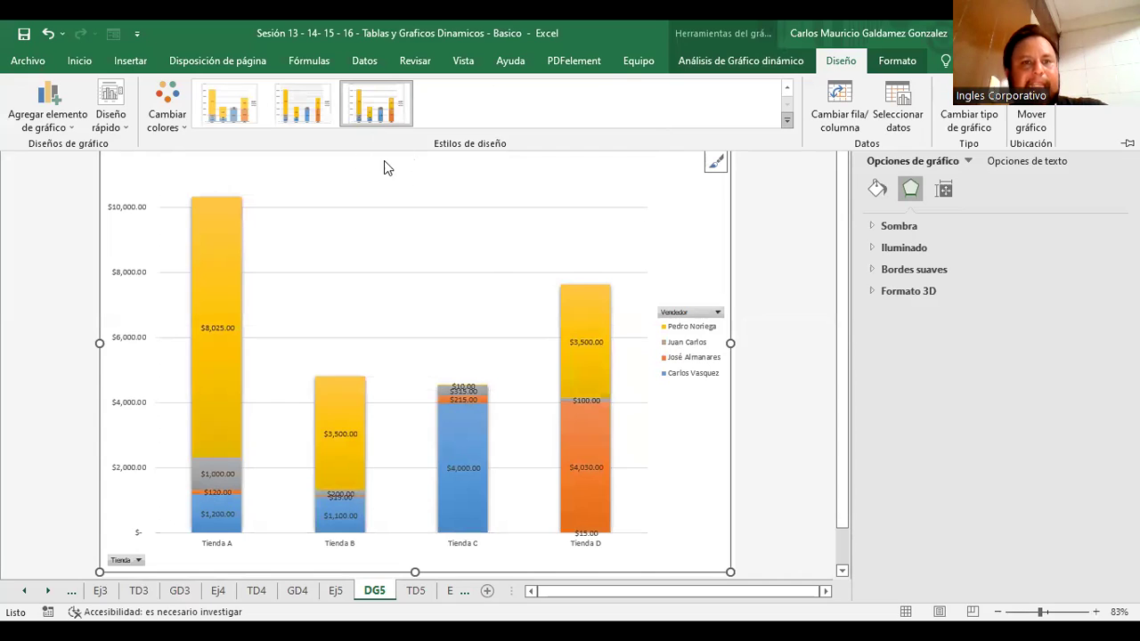
click(166, 116)
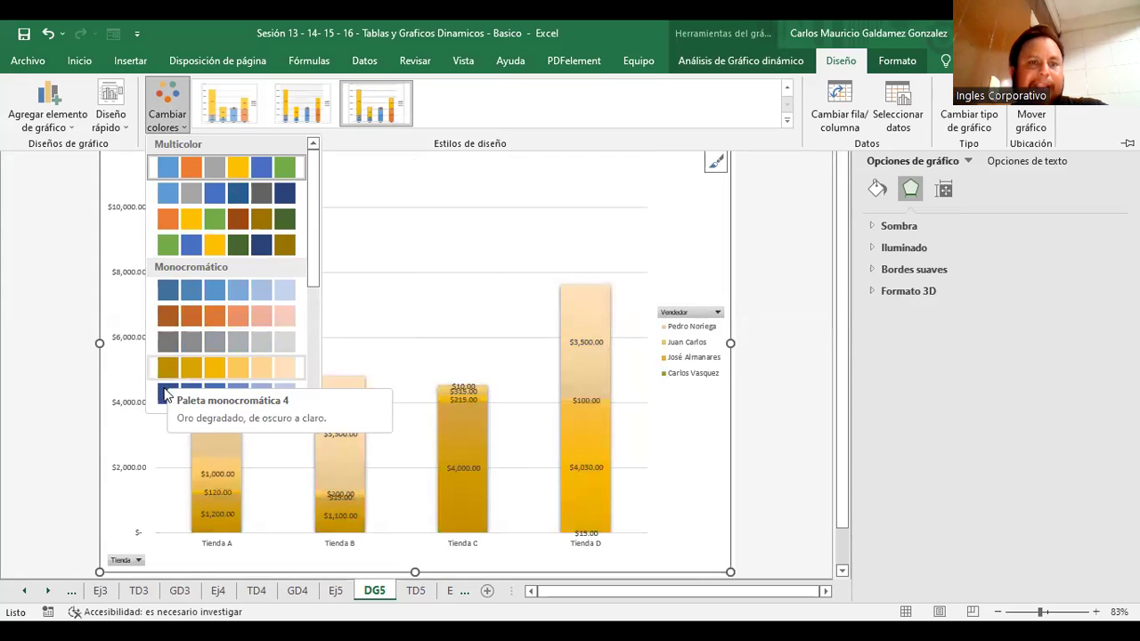
- Apply the blue Monocromático gradient palette to the four salesperson series
scroll(166, 374, down, 1)
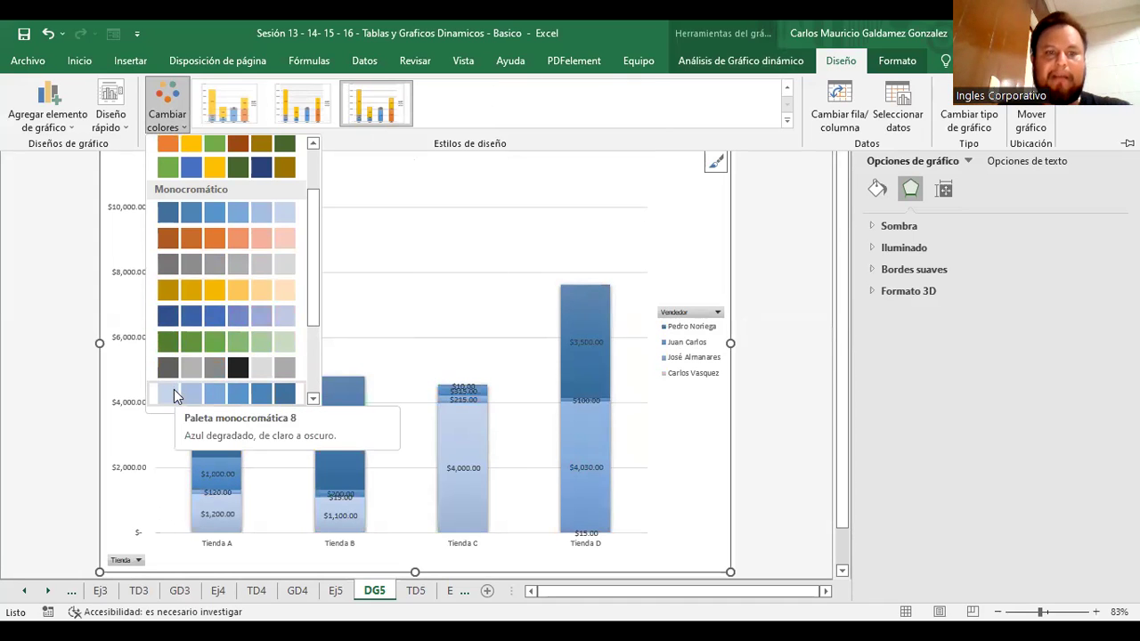
click(174, 216)
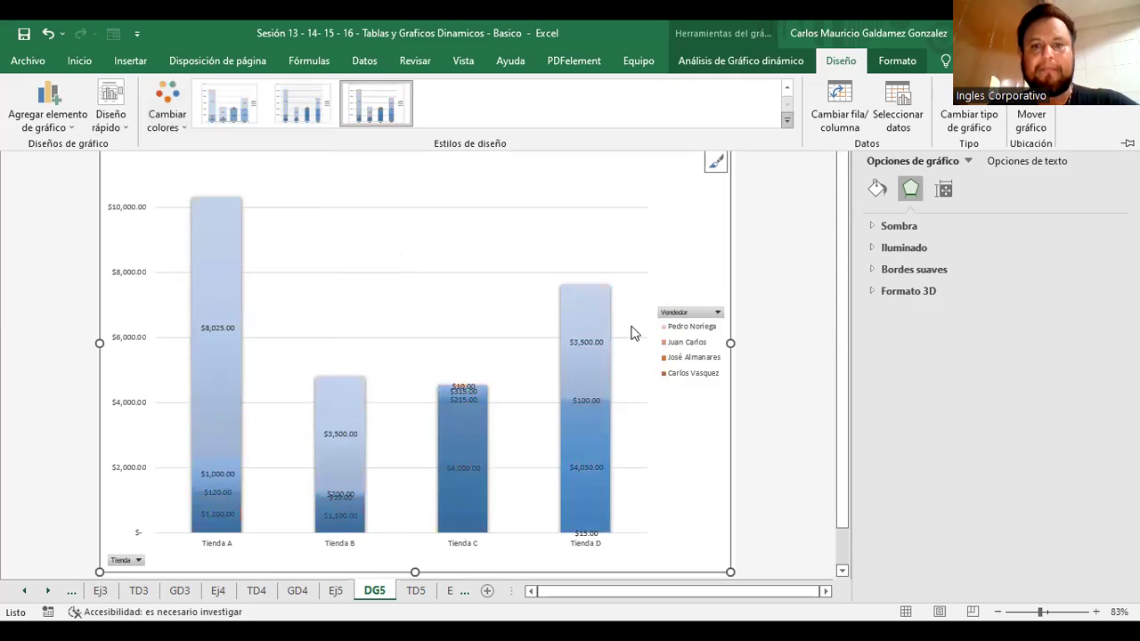
scroll(628, 321, up, 1)
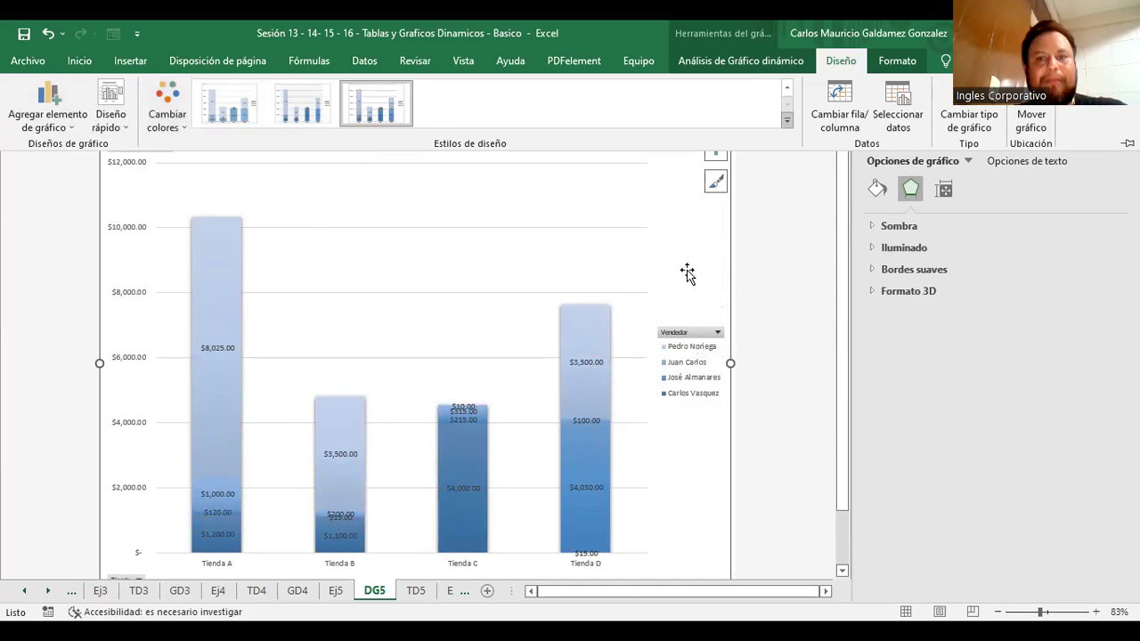
- Pin the Diseño ribbon and toggle the chart axes off and back on
click(723, 336)
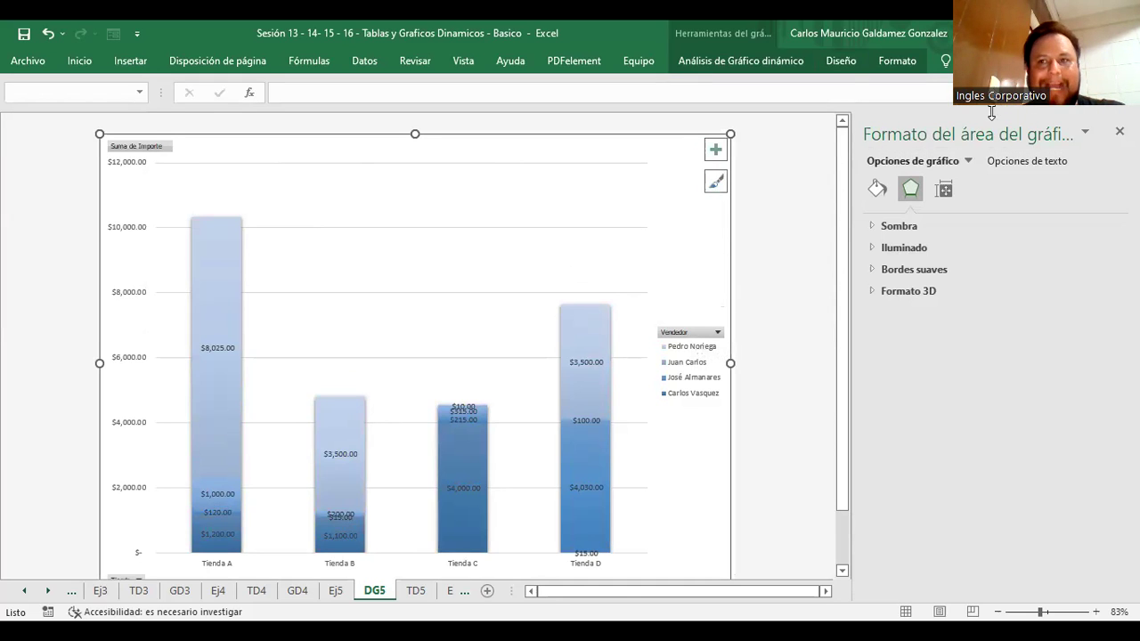
click(833, 60)
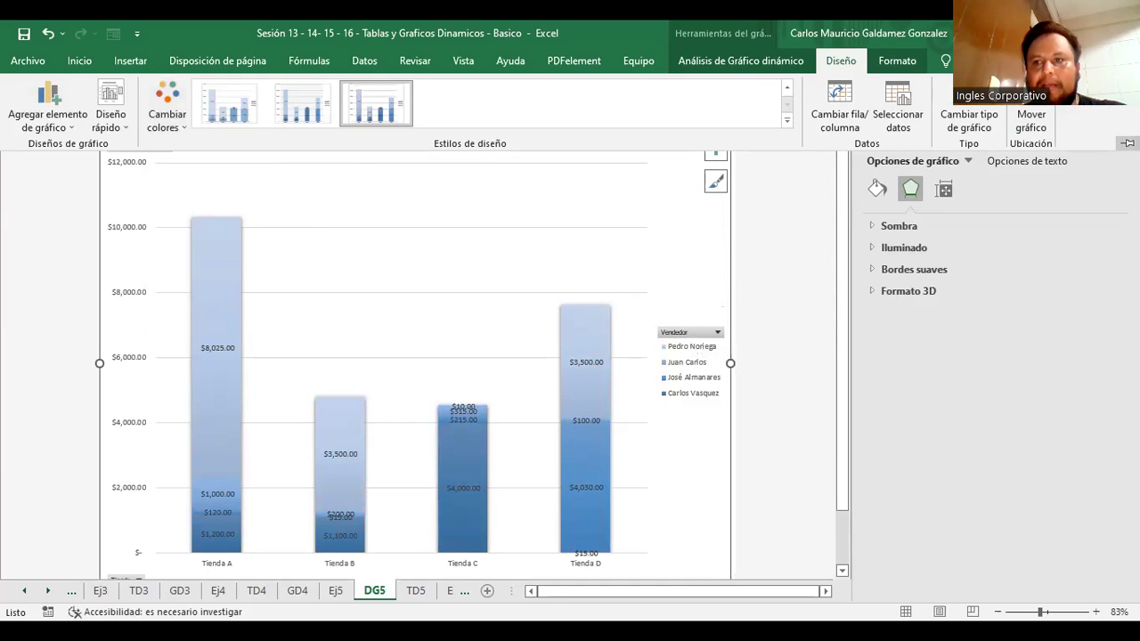
click(1127, 143)
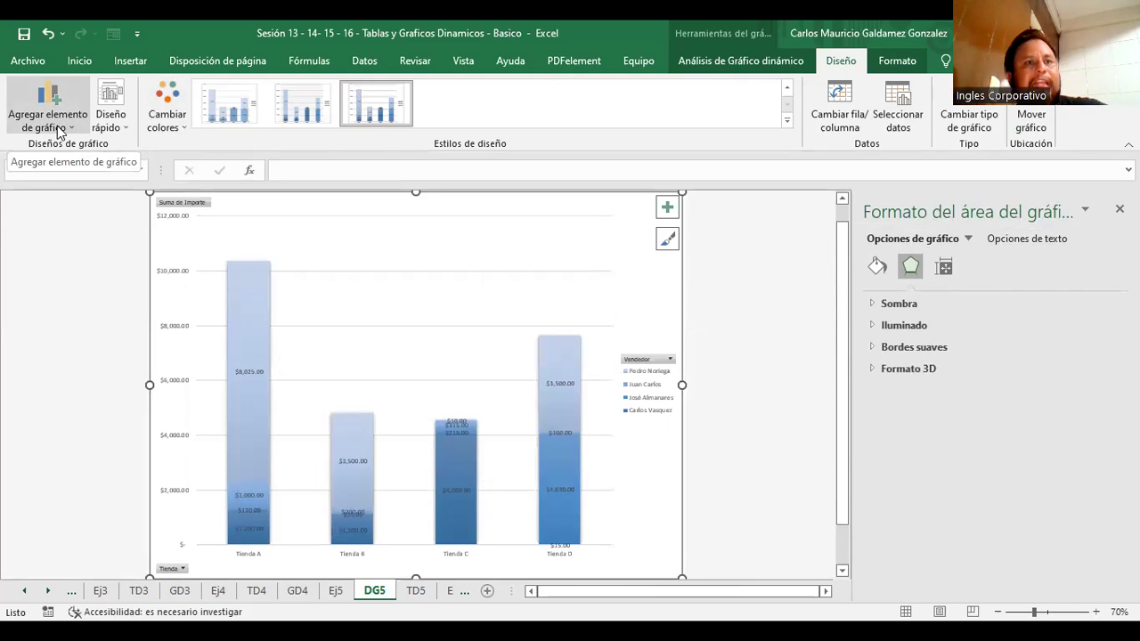
click(58, 130)
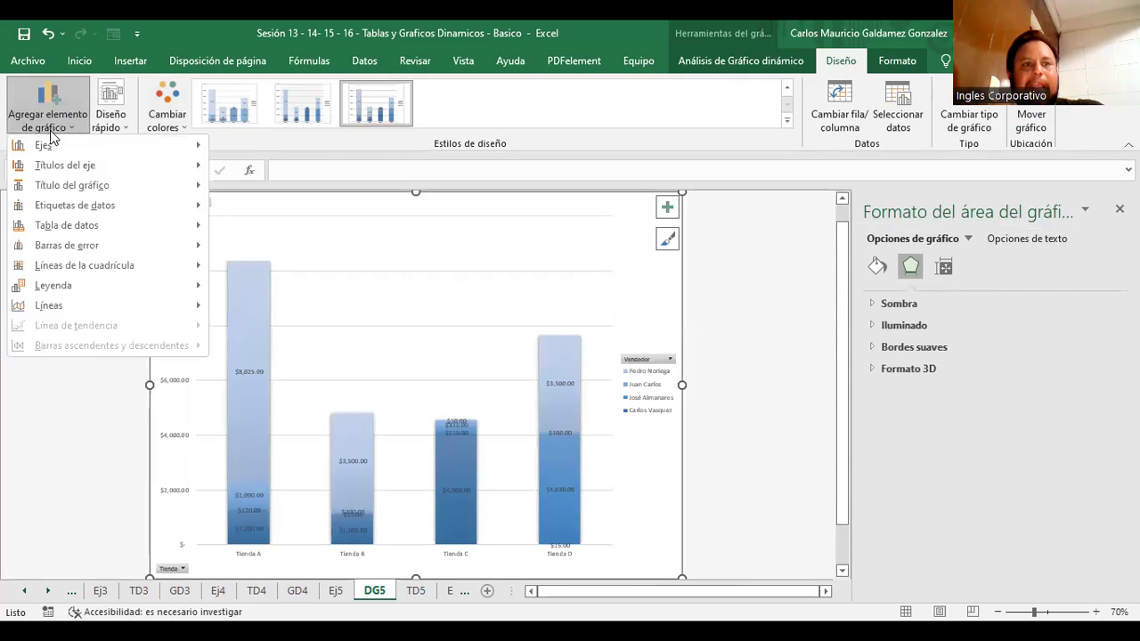
mouse_move(42, 145)
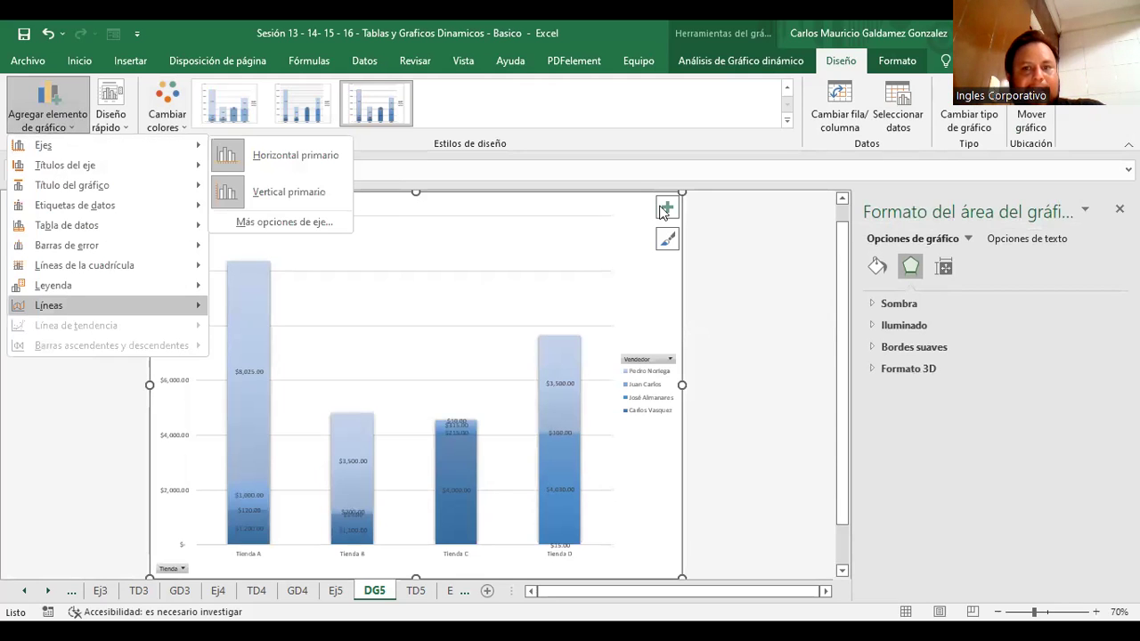
click(667, 207)
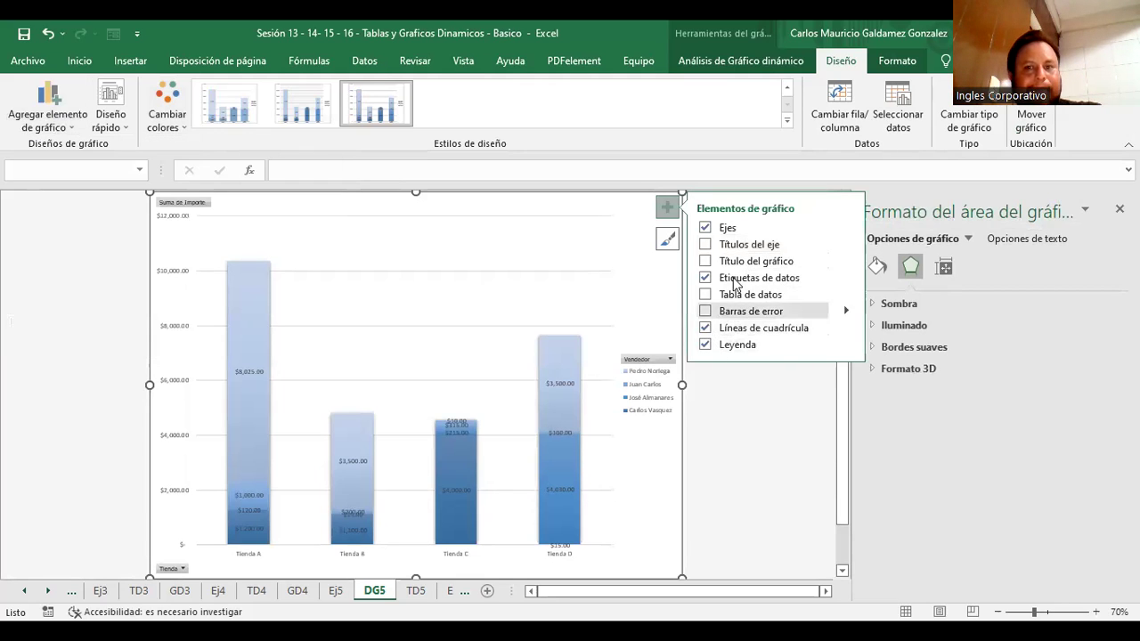
click(845, 229)
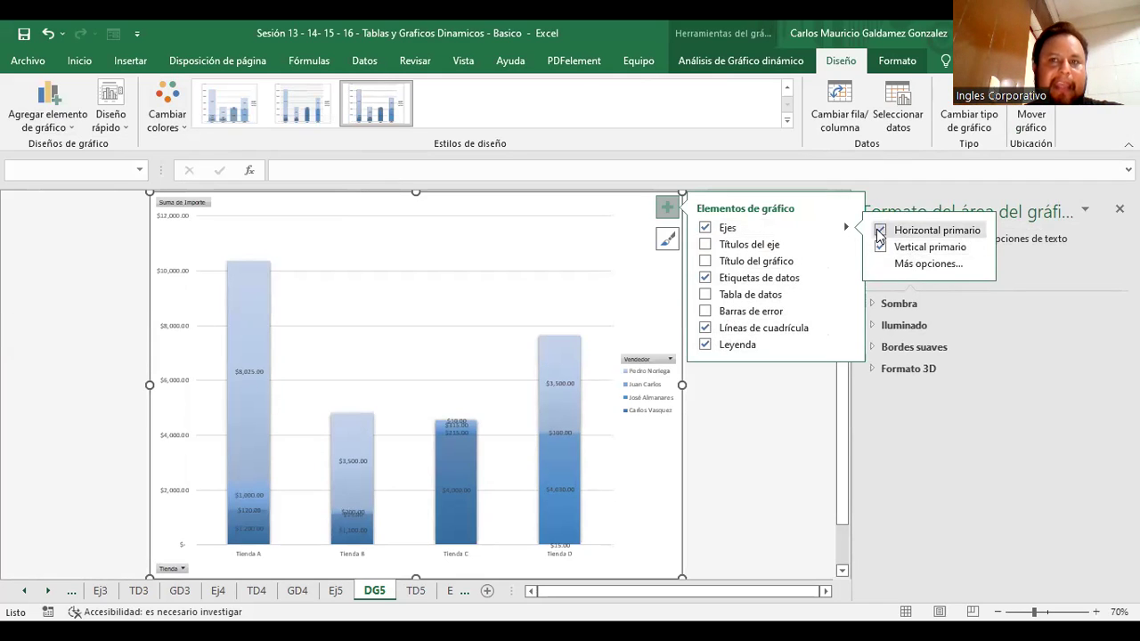
click(880, 230)
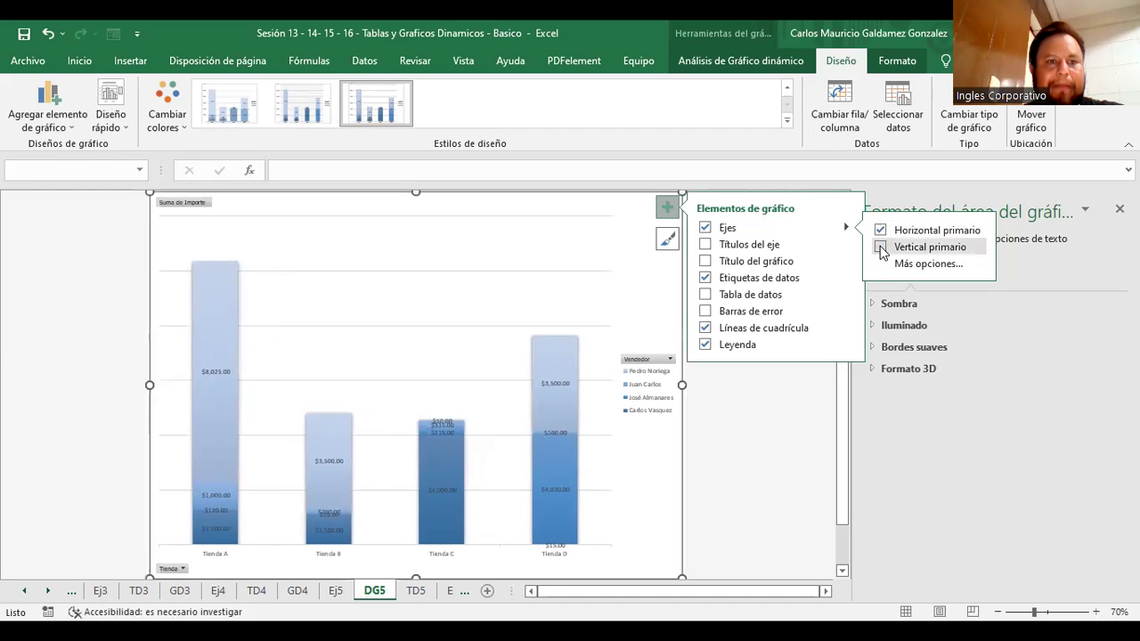
click(879, 247)
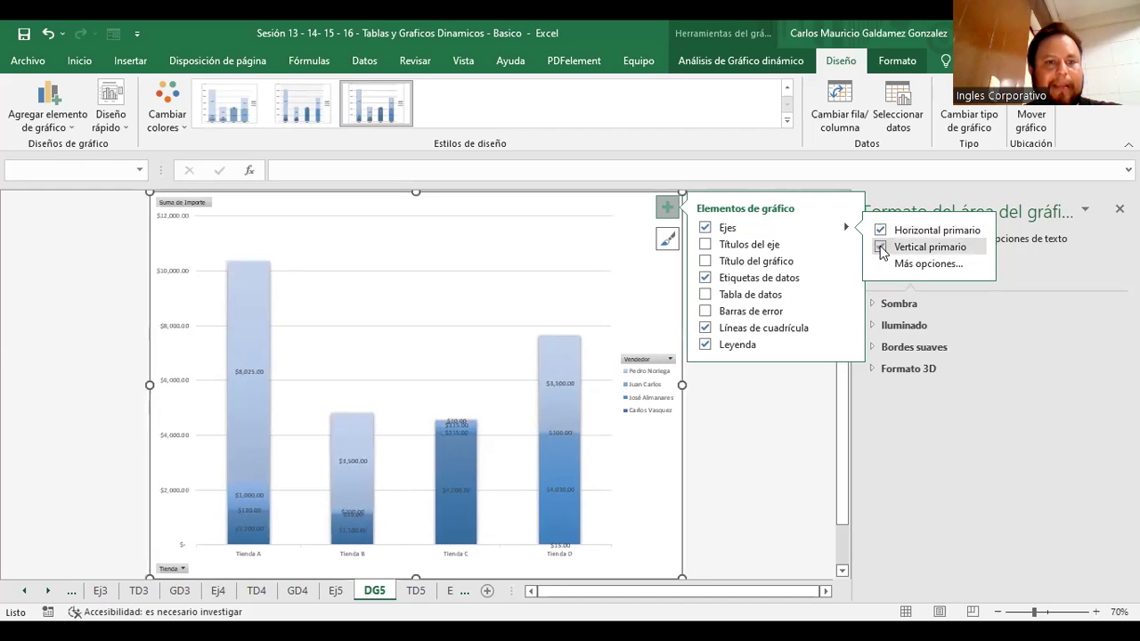
- Toggle the horizontal and vertical axis titles on and off
click(737, 244)
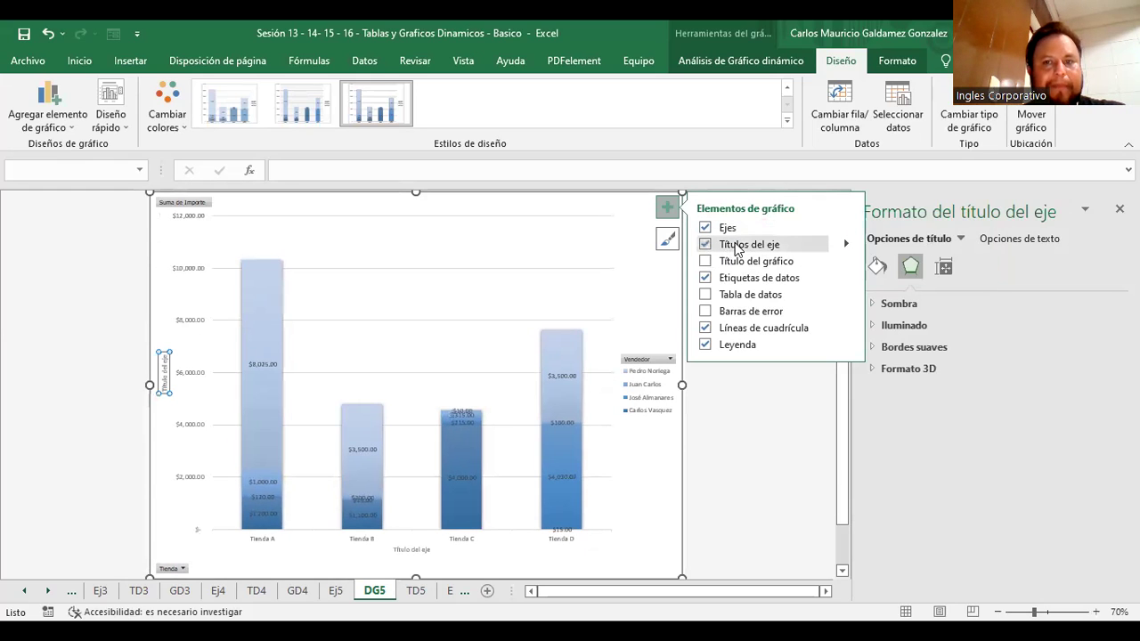
click(757, 245)
click(766, 246)
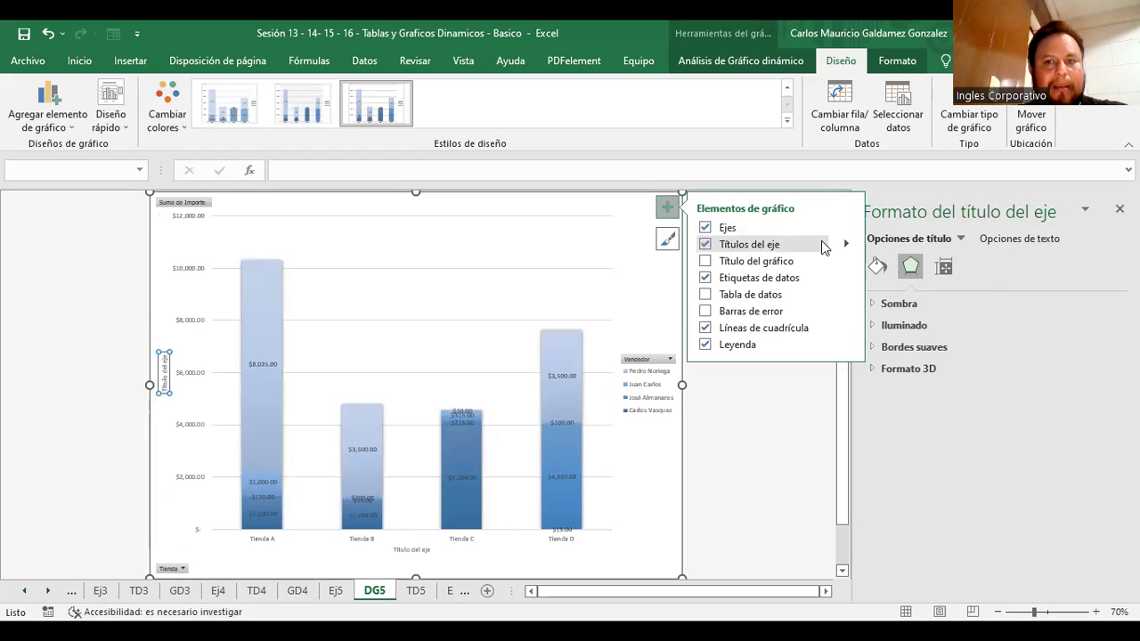
click(847, 245)
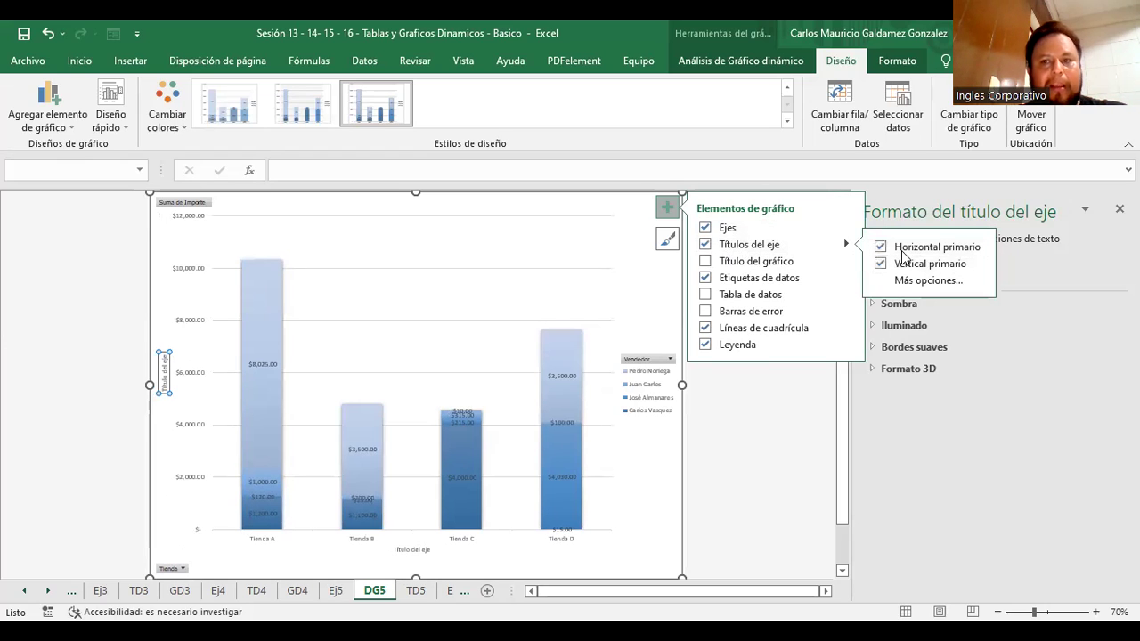
click(880, 248)
click(880, 249)
click(880, 266)
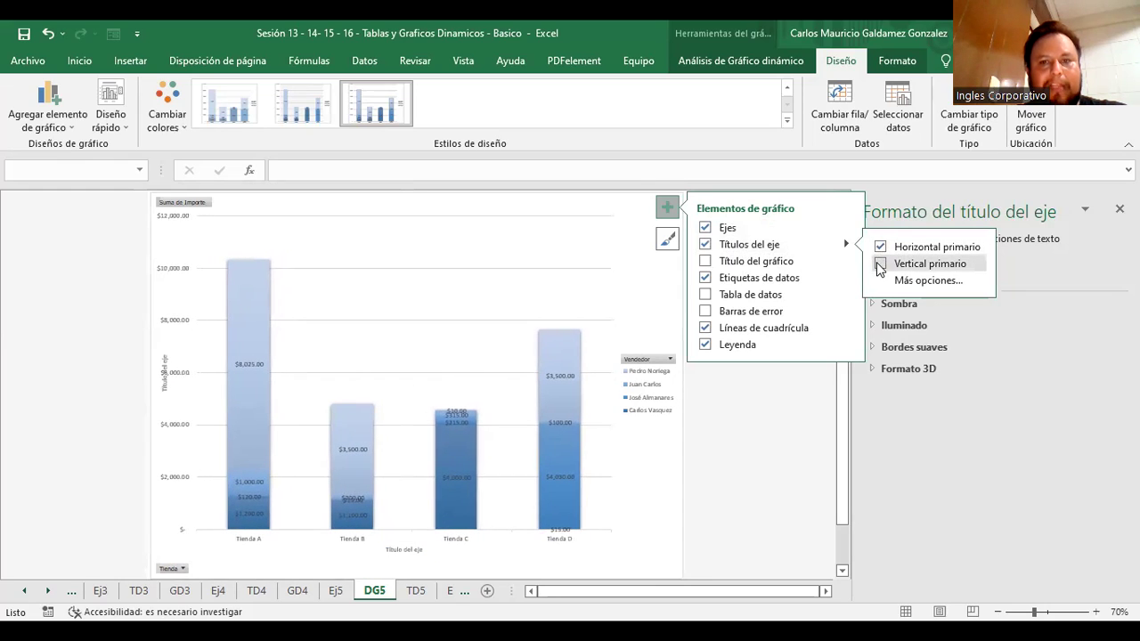
click(880, 265)
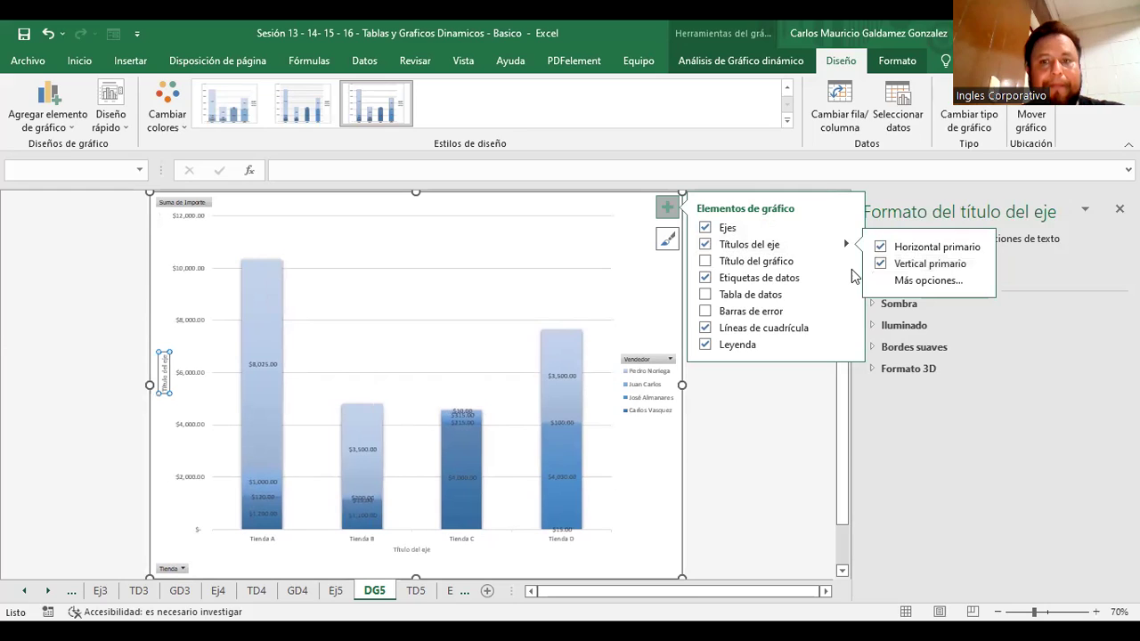
- Remove all axis titles, add a chart title and remove the data labels
click(704, 244)
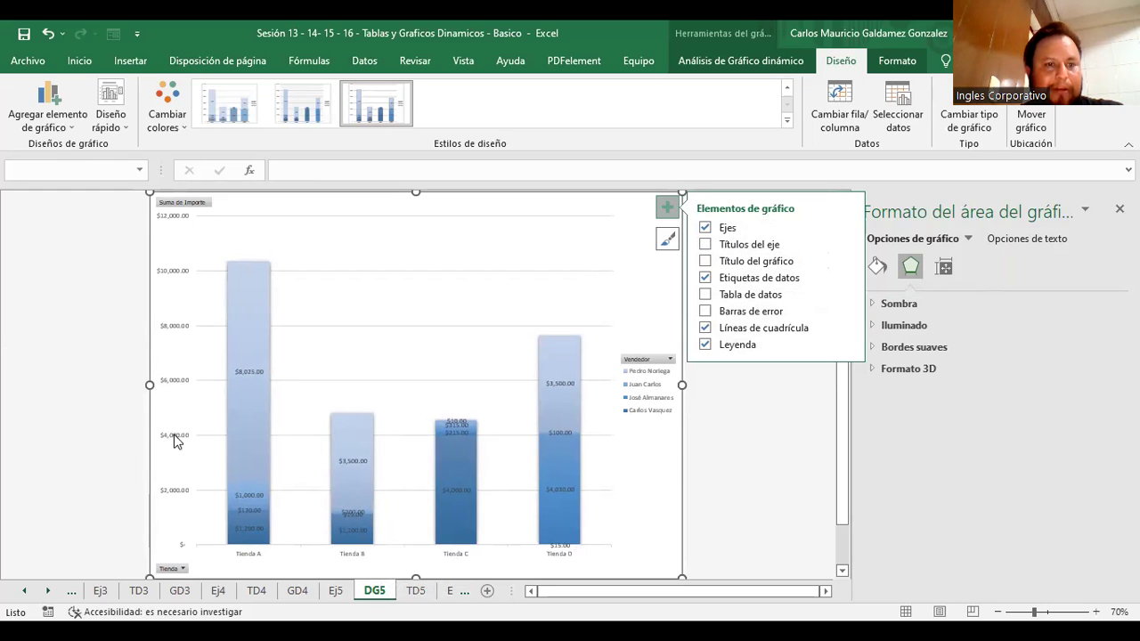
click(761, 261)
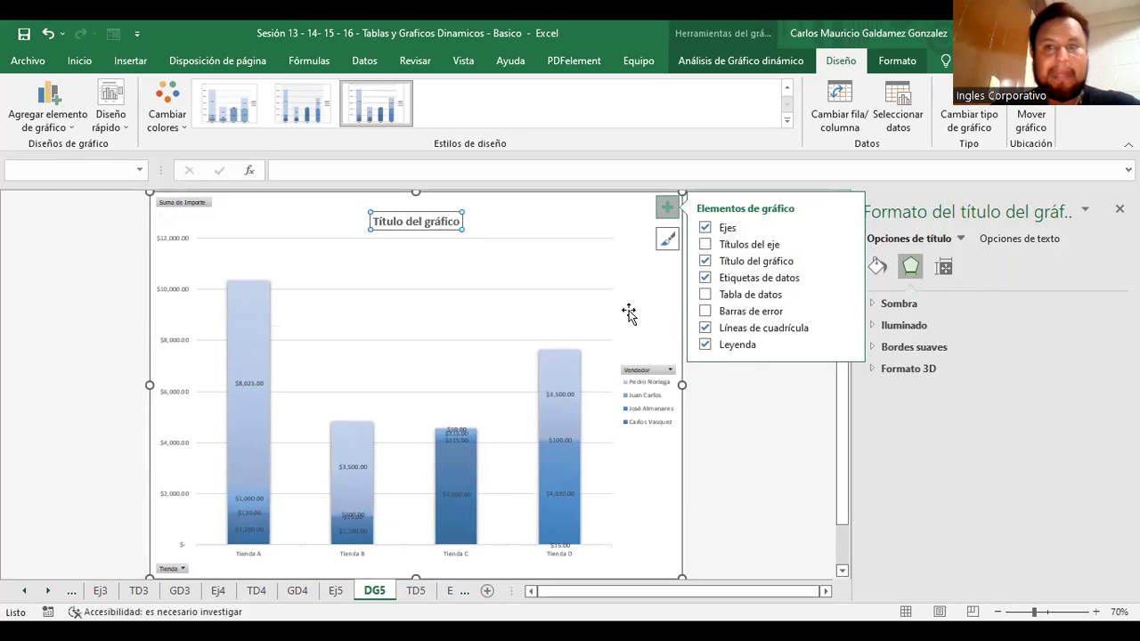
click(788, 283)
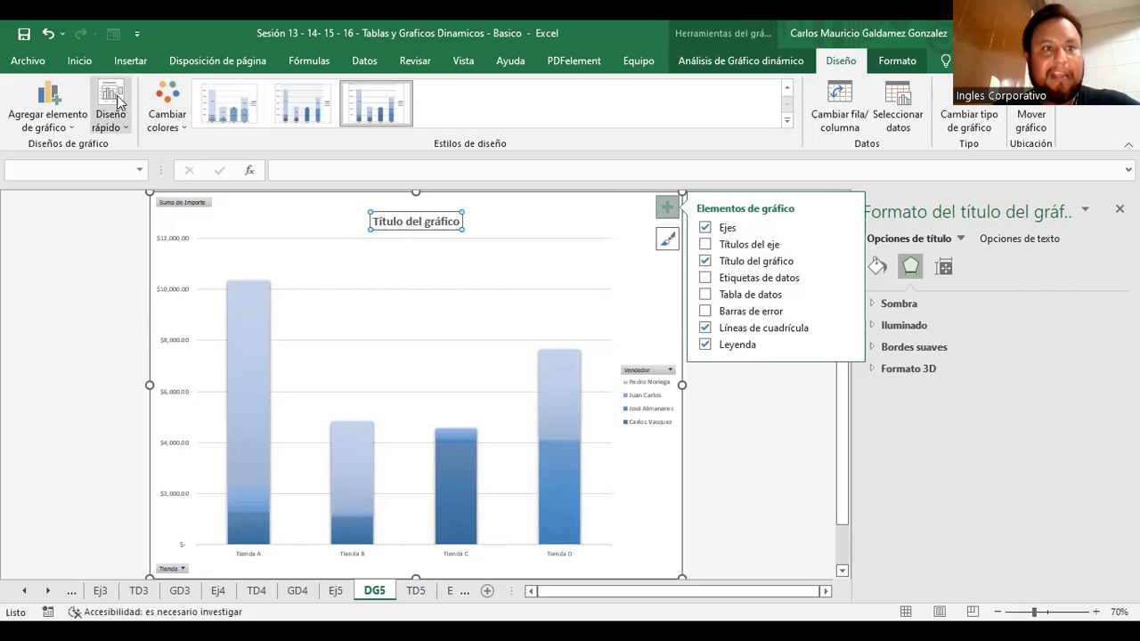
- Place the chart title above the chart and select its text
click(49, 114)
mouse_move(72, 186)
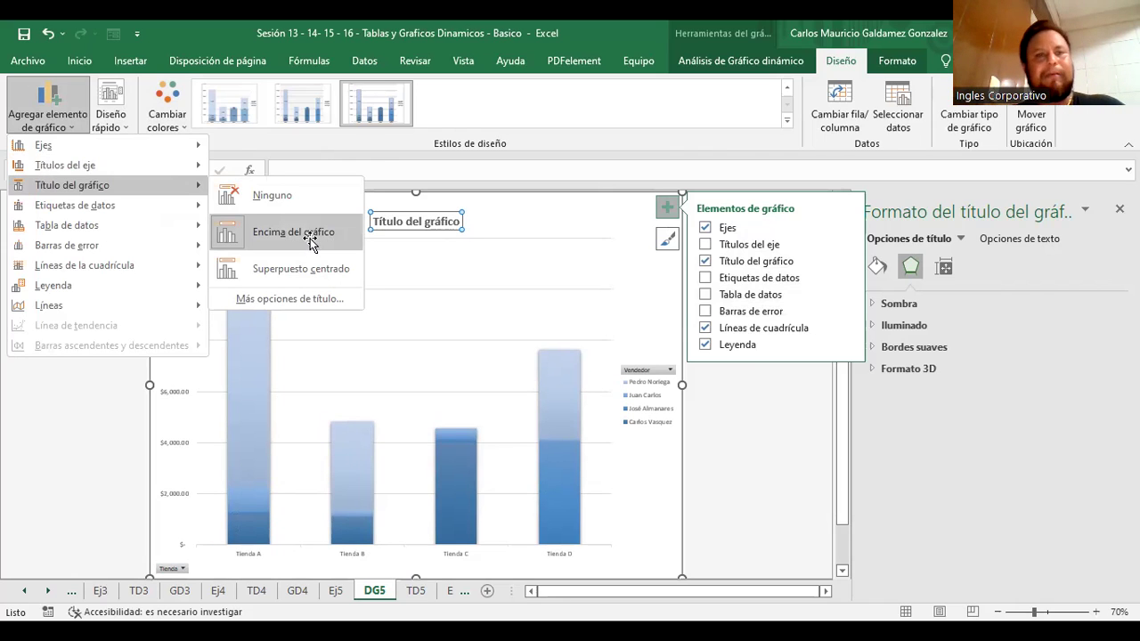
click(313, 244)
triple_click(396, 223)
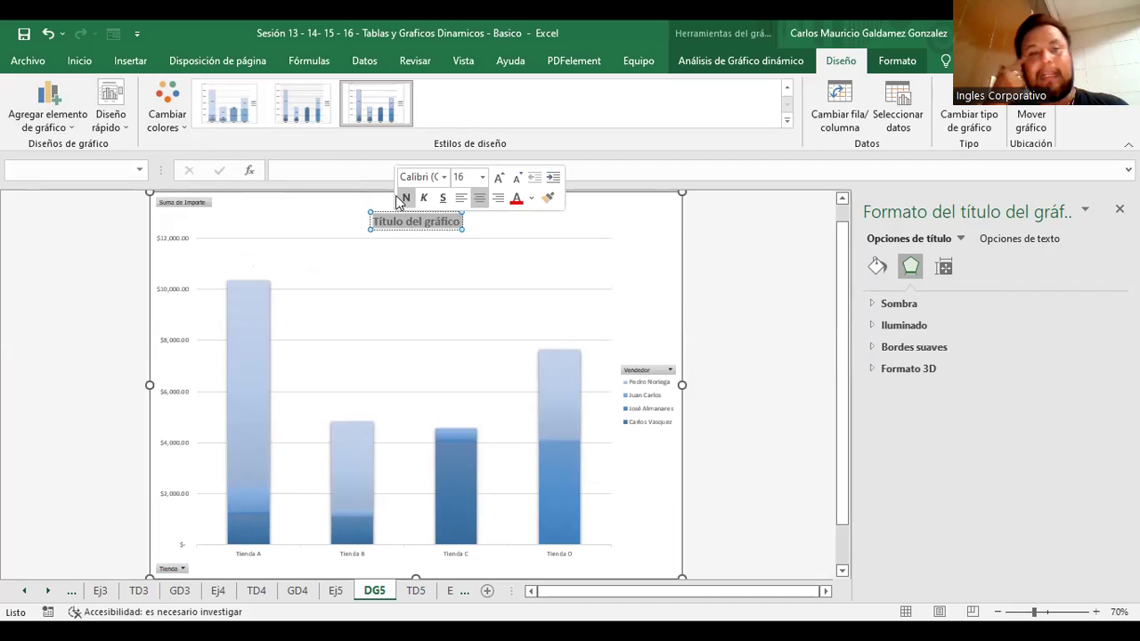
- Flip through the GD4, Ej5 and DG5 sheets, ending on Ej5
click(300, 592)
click(336, 592)
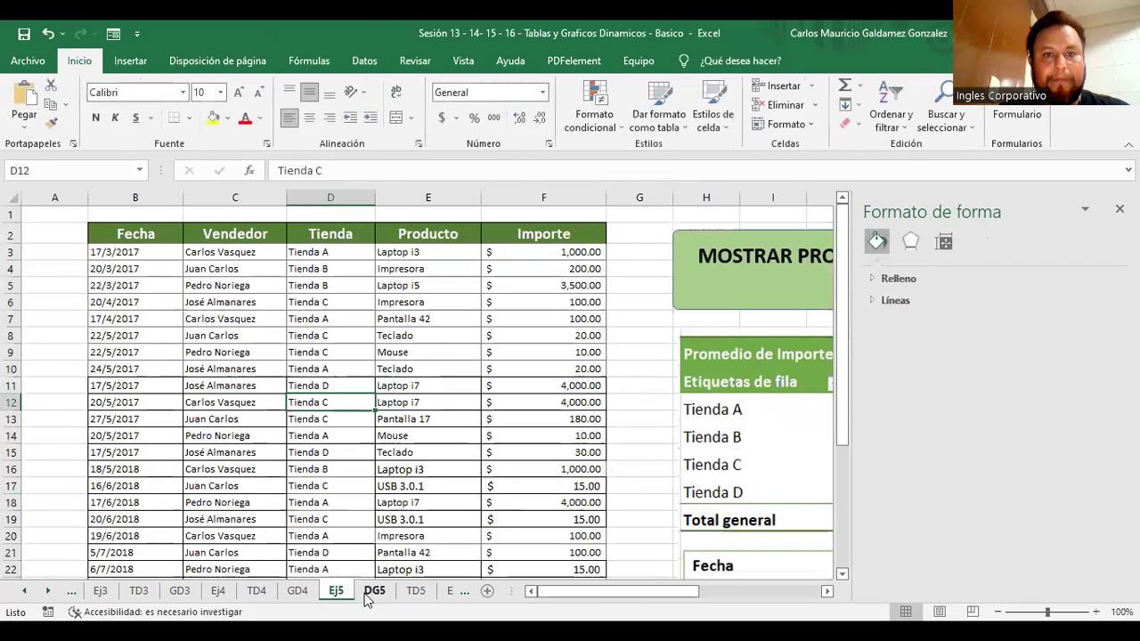
click(372, 591)
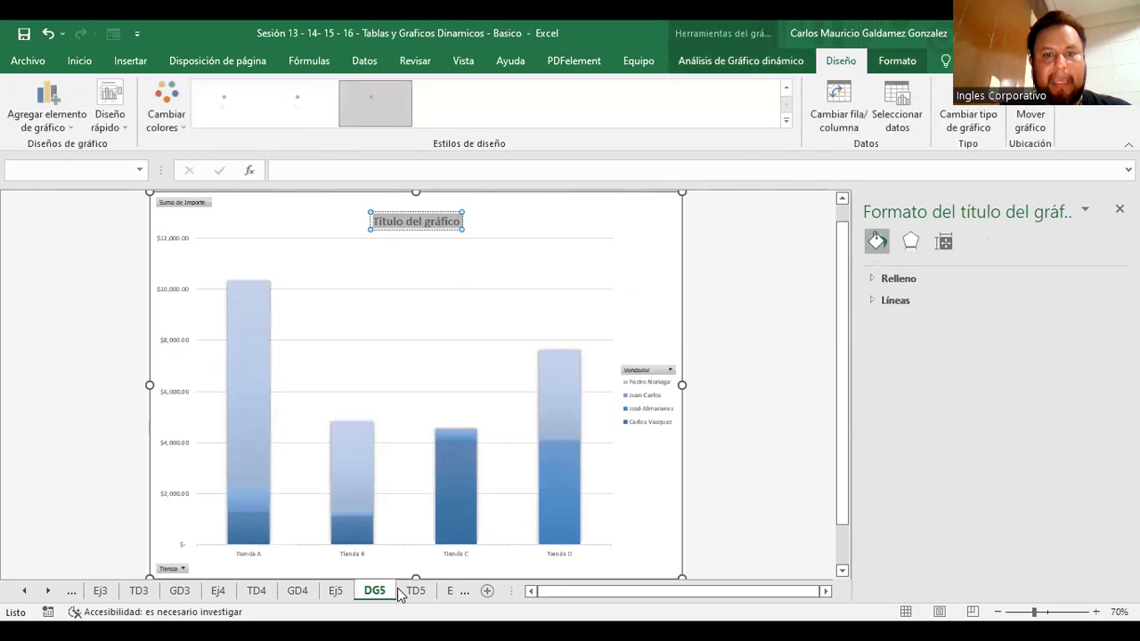
key(ctrl+Page_Up)
mouse_move(598, 598)
mouse_down()
mouse_move(670, 603)
mouse_move(598, 602)
mouse_up()
- Retitle the DG5 chart 'Ventas por Vendedor'
click(372, 591)
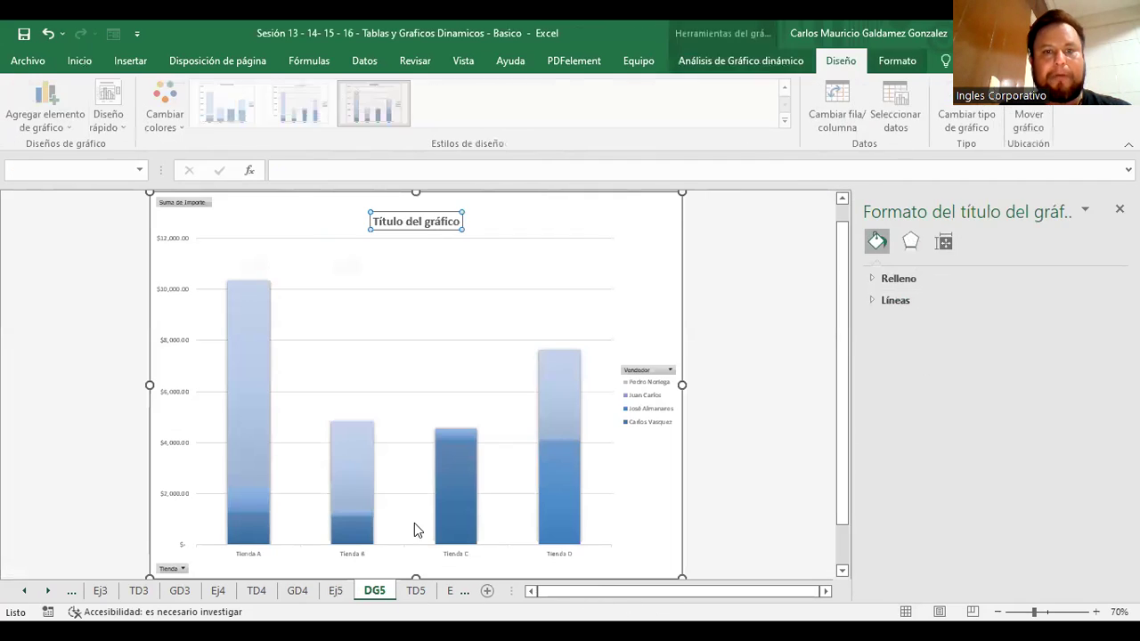
click(392, 222)
triple_click(392, 222)
text(Ventas por Vendedor)
click(524, 228)
- Format the title at 28 points, italic, underlined and red
click(433, 222)
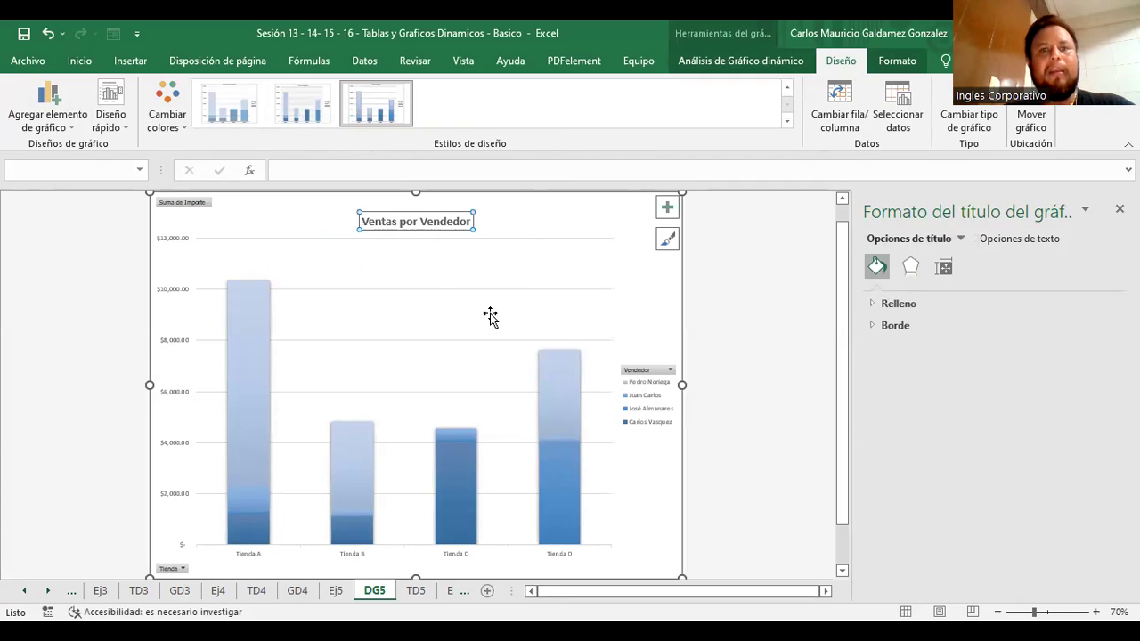
triple_click(388, 228)
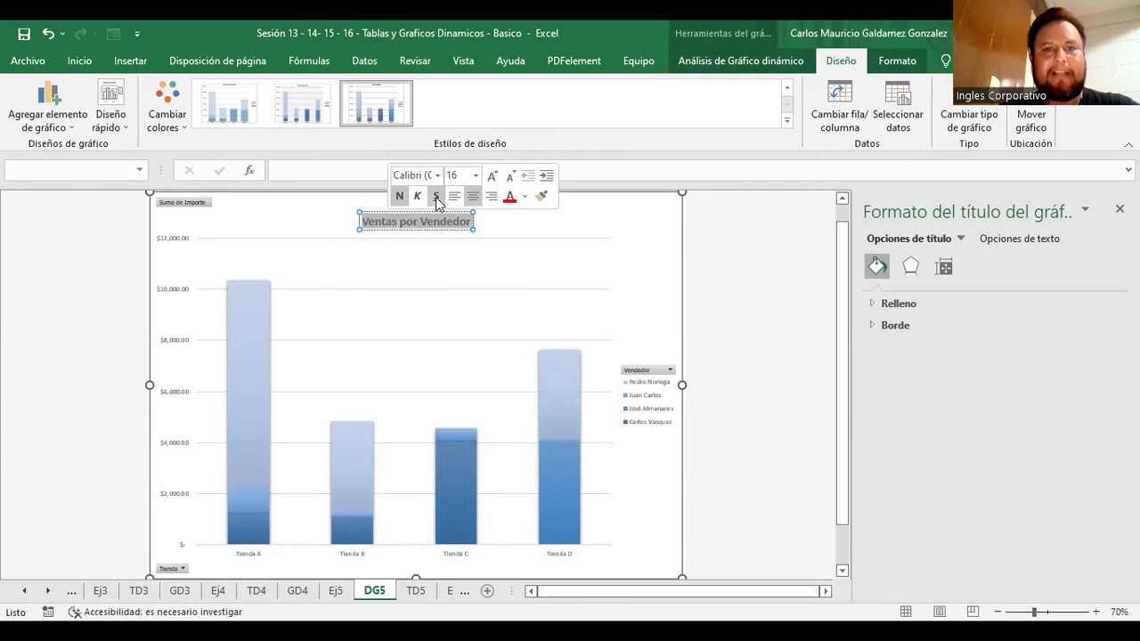
click(493, 176)
click(492, 177)
click(493, 176)
click(492, 176)
click(417, 196)
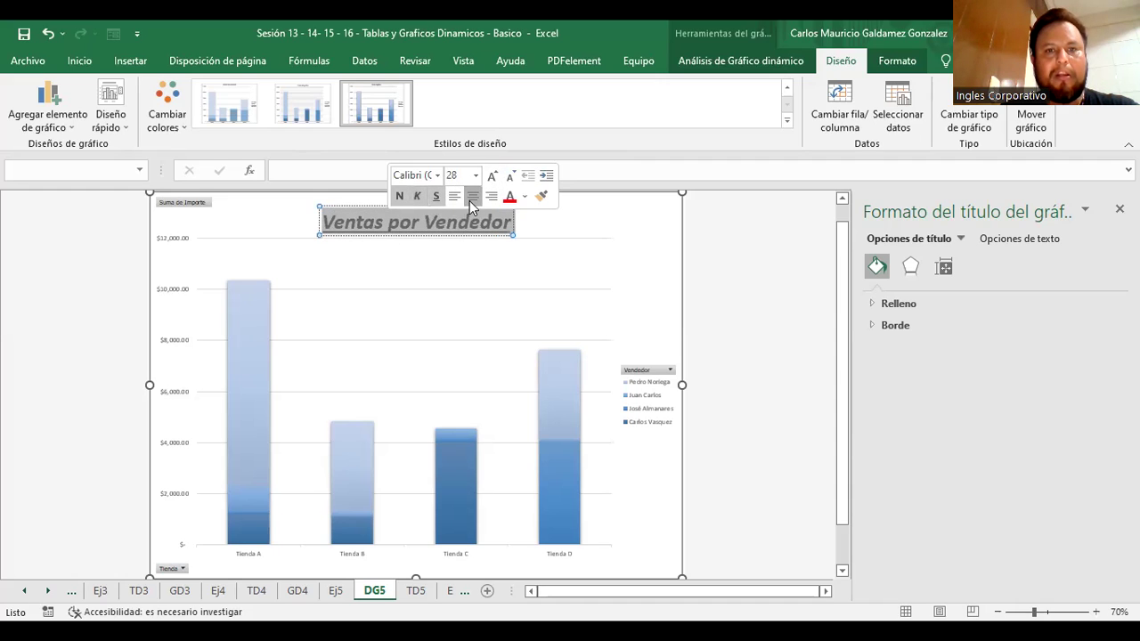
click(469, 200)
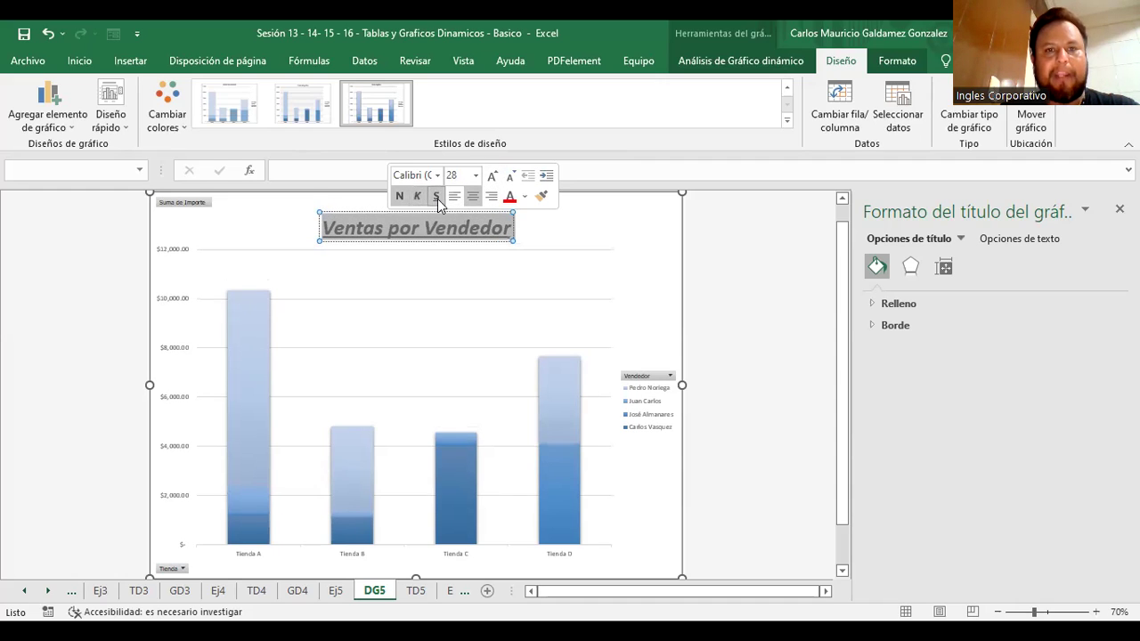
click(509, 196)
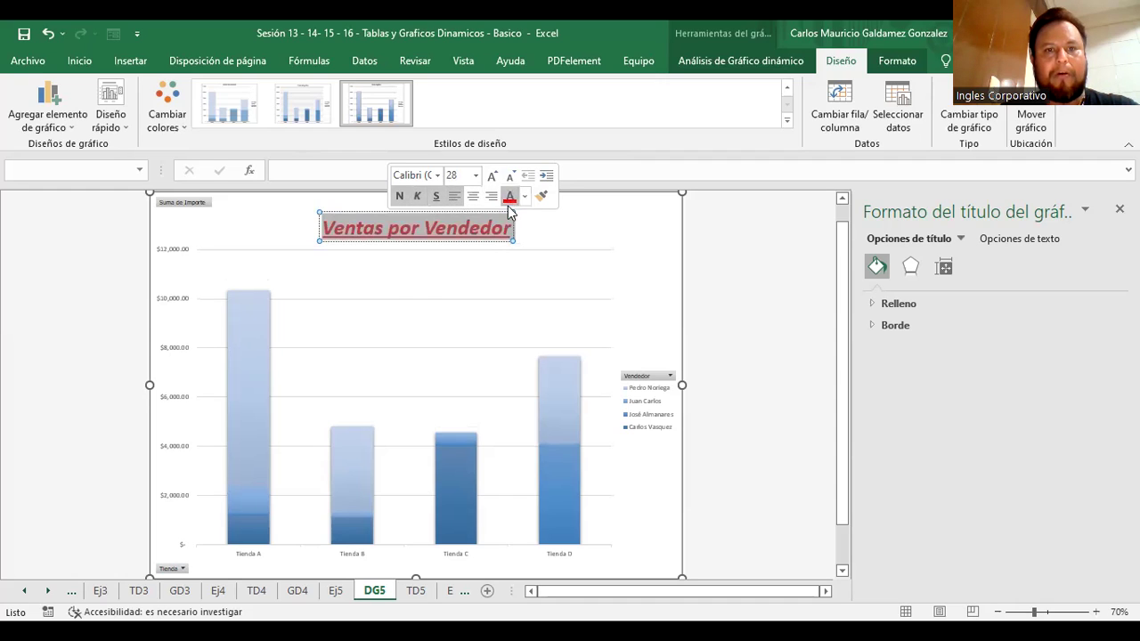
click(481, 233)
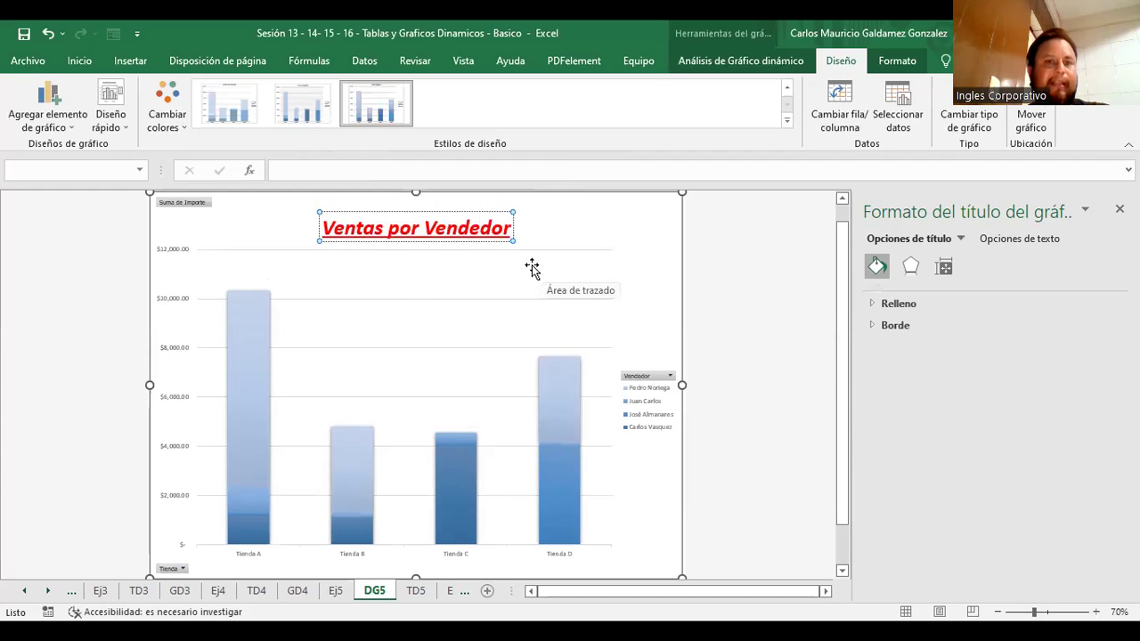
- Try the legend at top, left and bottom, finally placing it on the right
click(71, 133)
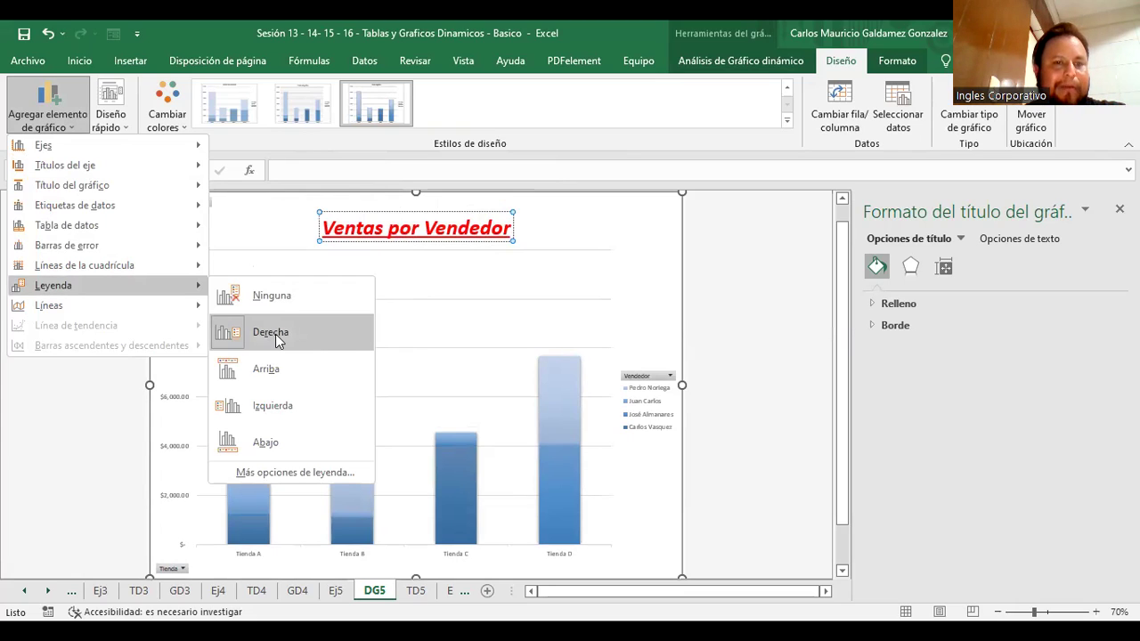
mouse_move(54, 285)
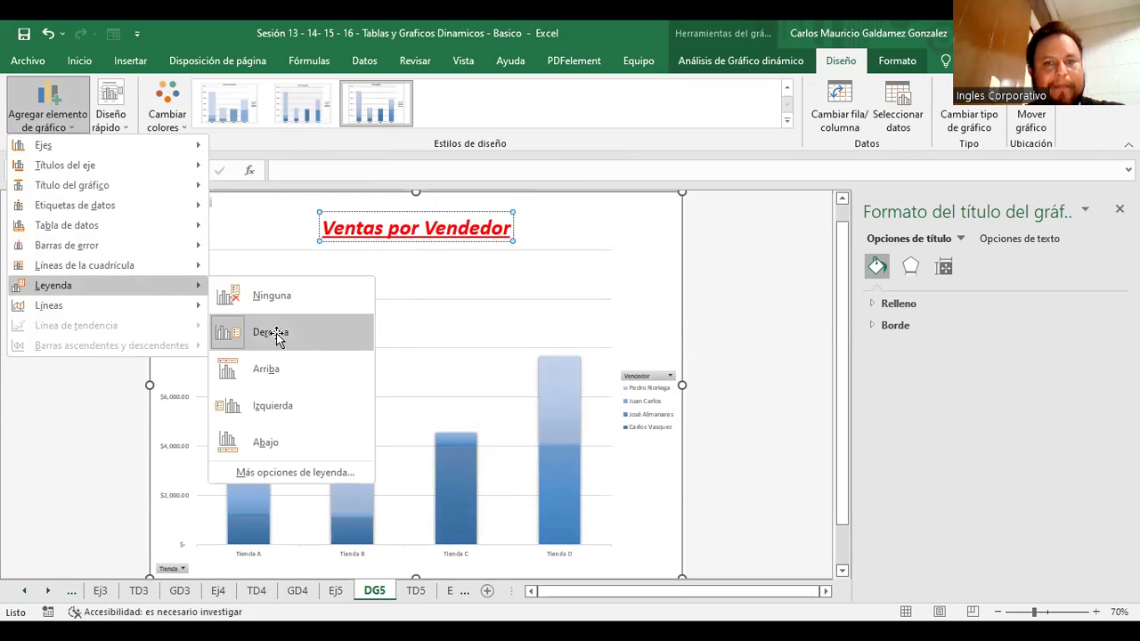
click(275, 334)
click(64, 125)
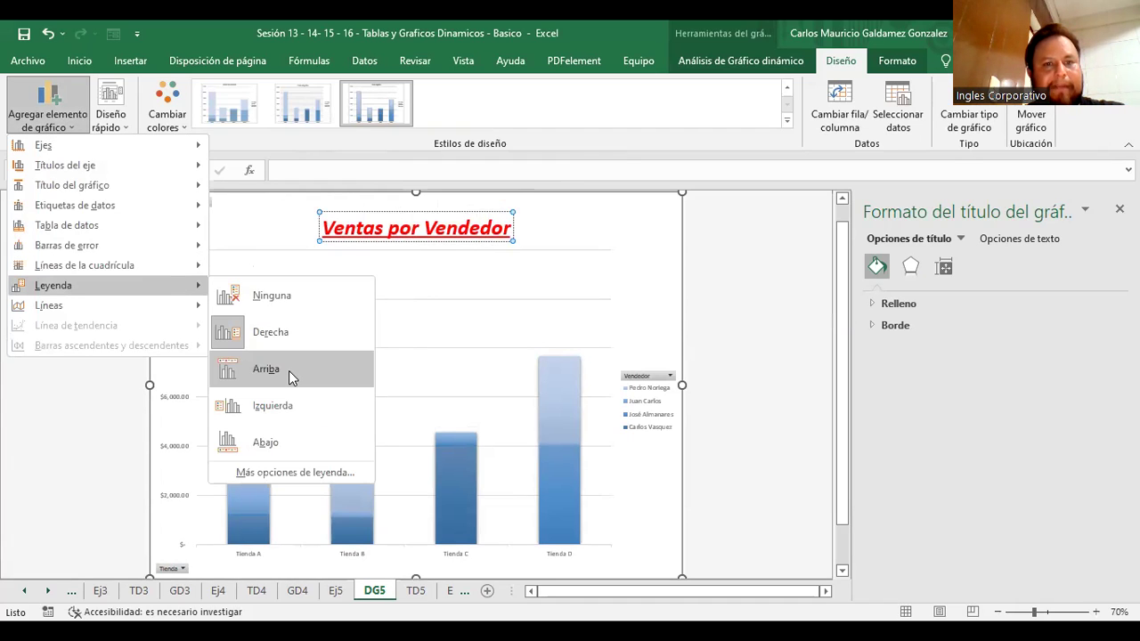
click(289, 370)
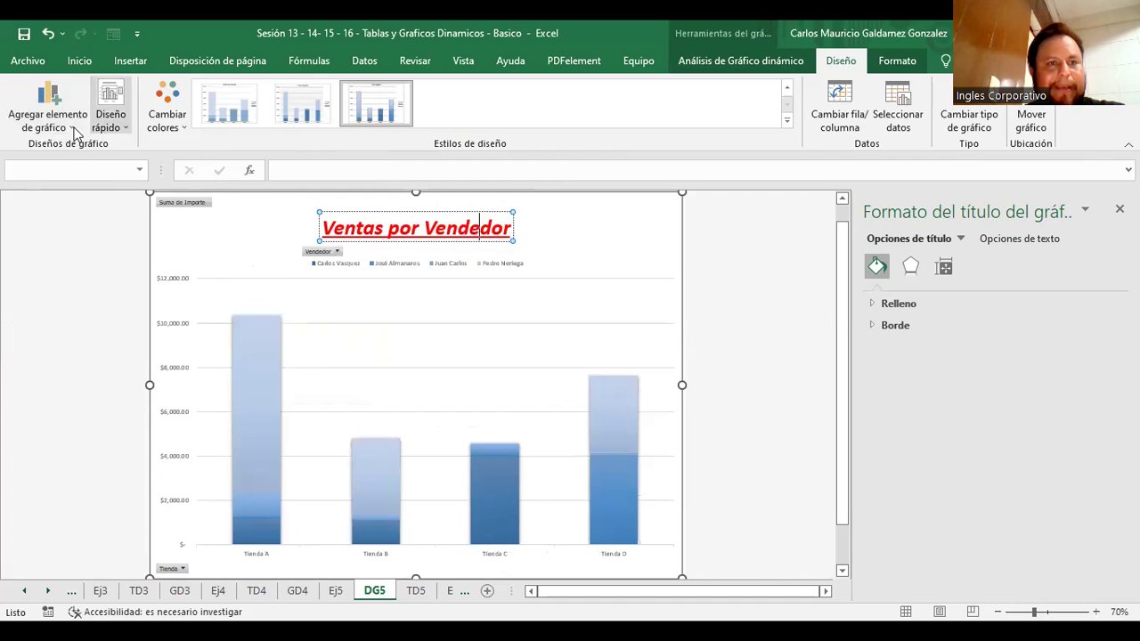
click(40, 120)
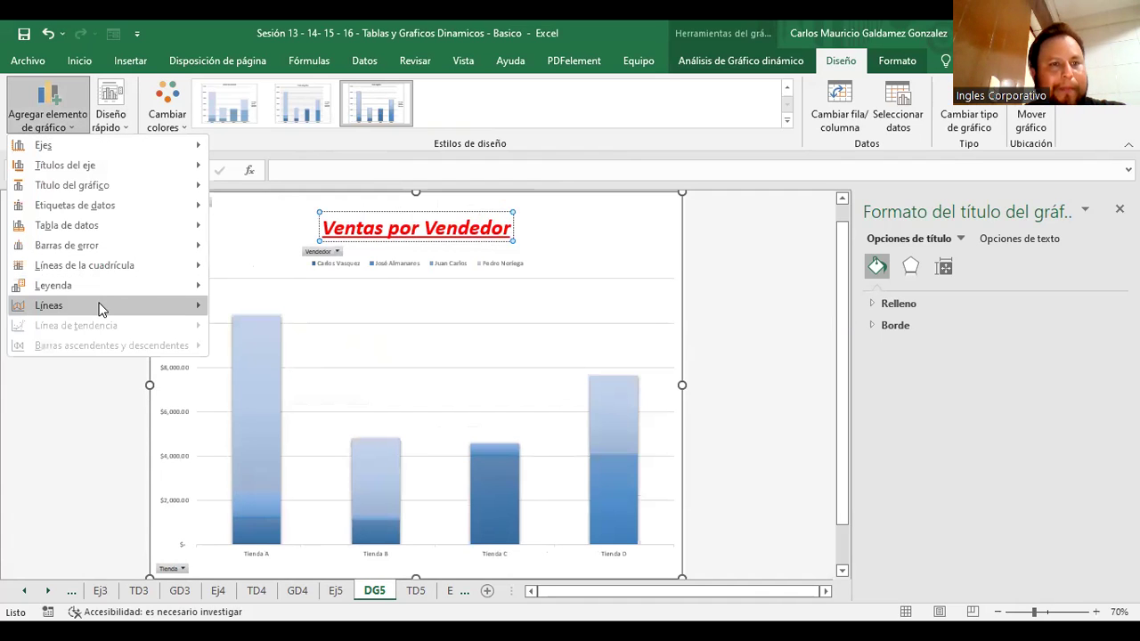
mouse_move(53, 285)
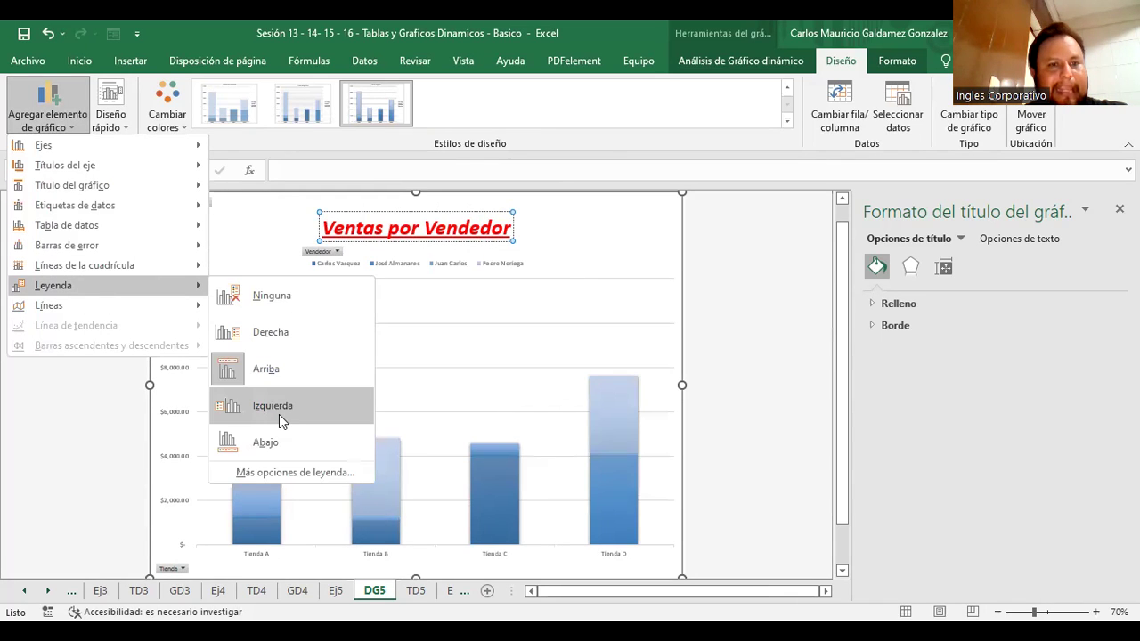
click(278, 408)
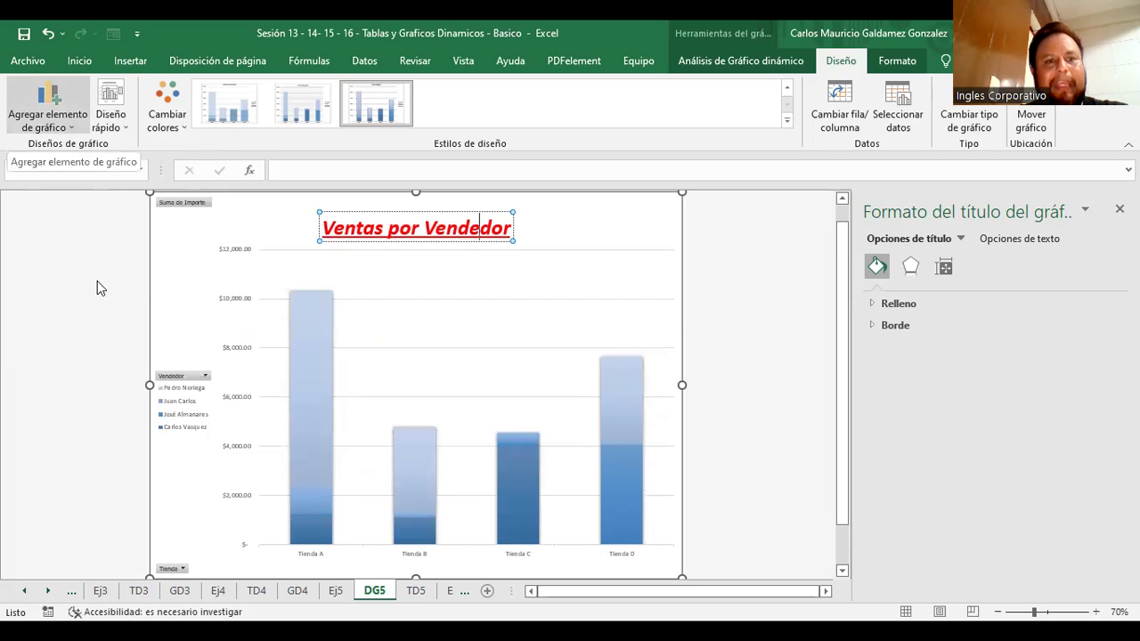
click(48, 102)
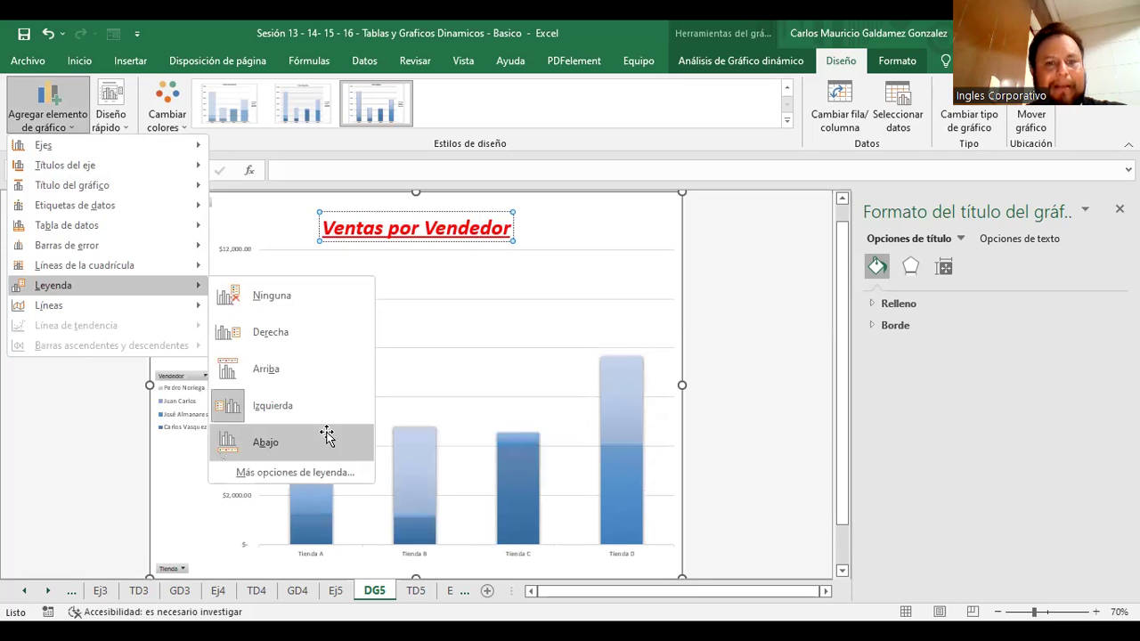
click(324, 436)
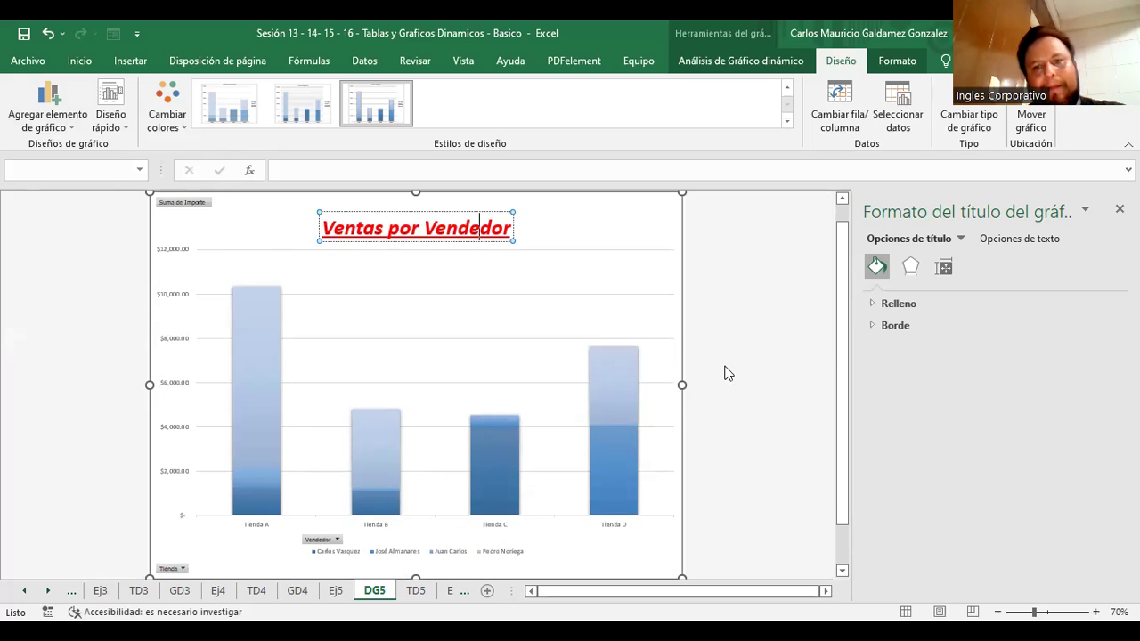
click(53, 121)
mouse_move(54, 285)
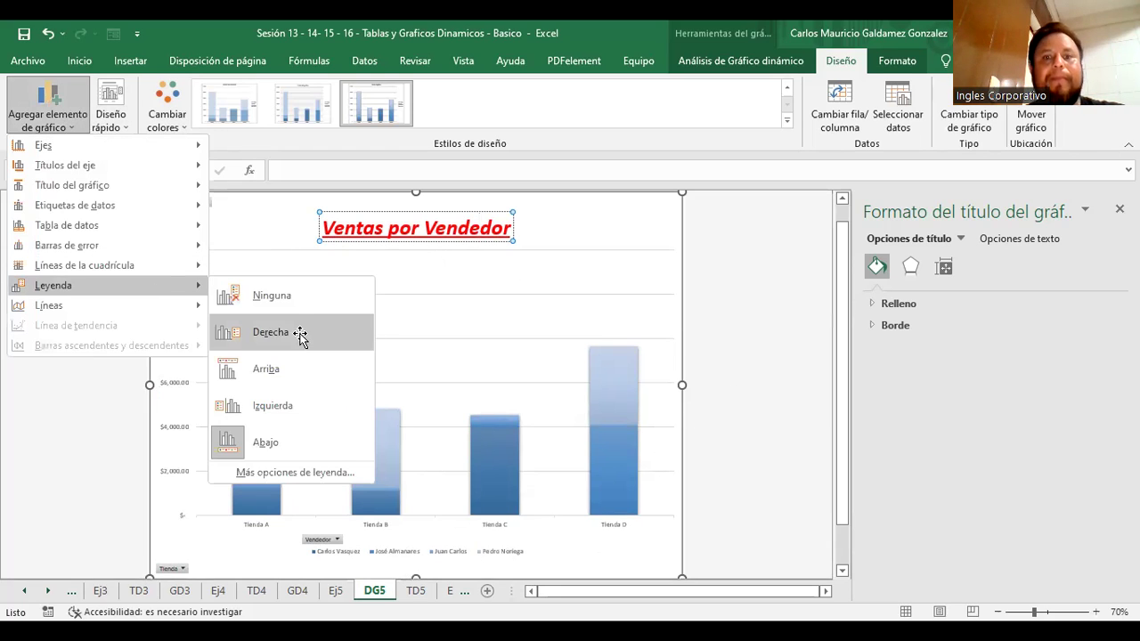
click(300, 336)
click(646, 514)
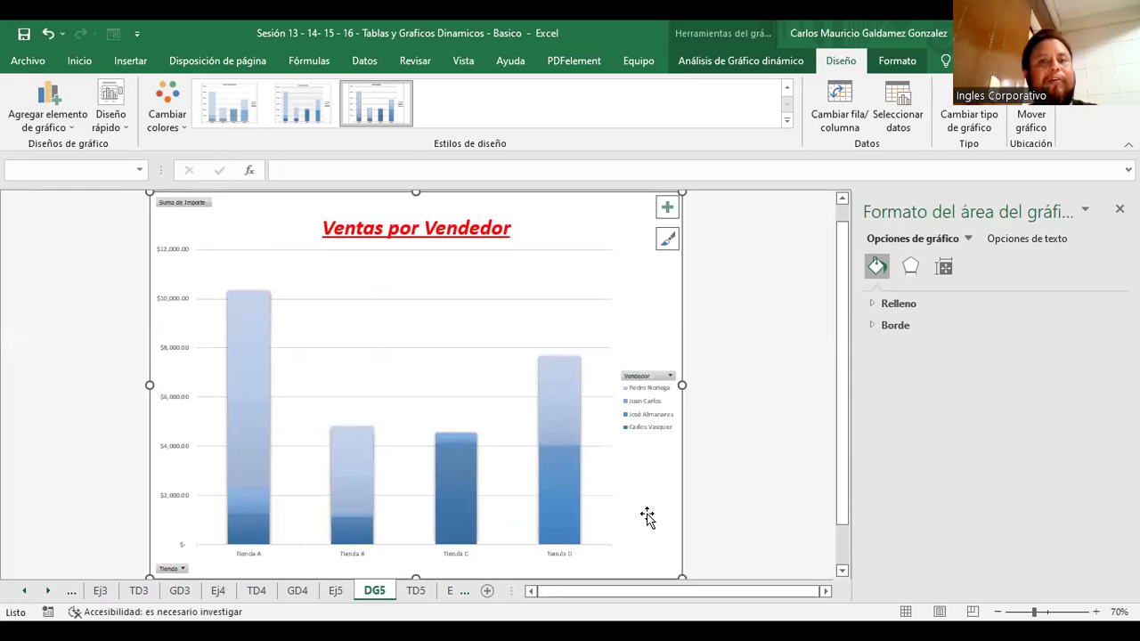
- Fill the top stacked series light green from the series fill options
click(656, 425)
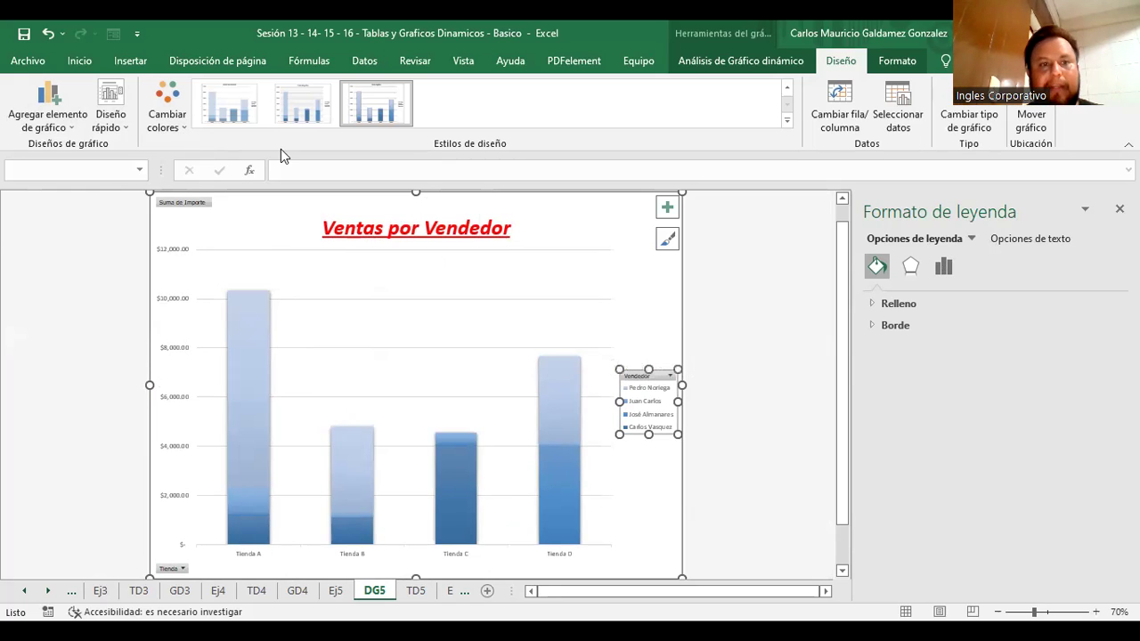
click(251, 431)
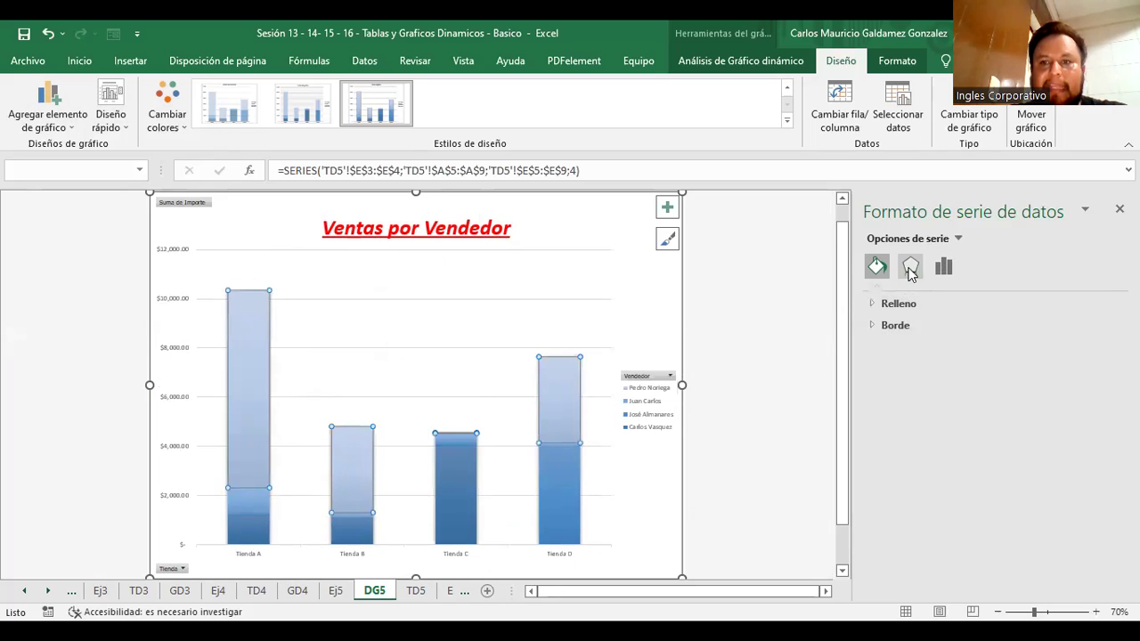
click(877, 303)
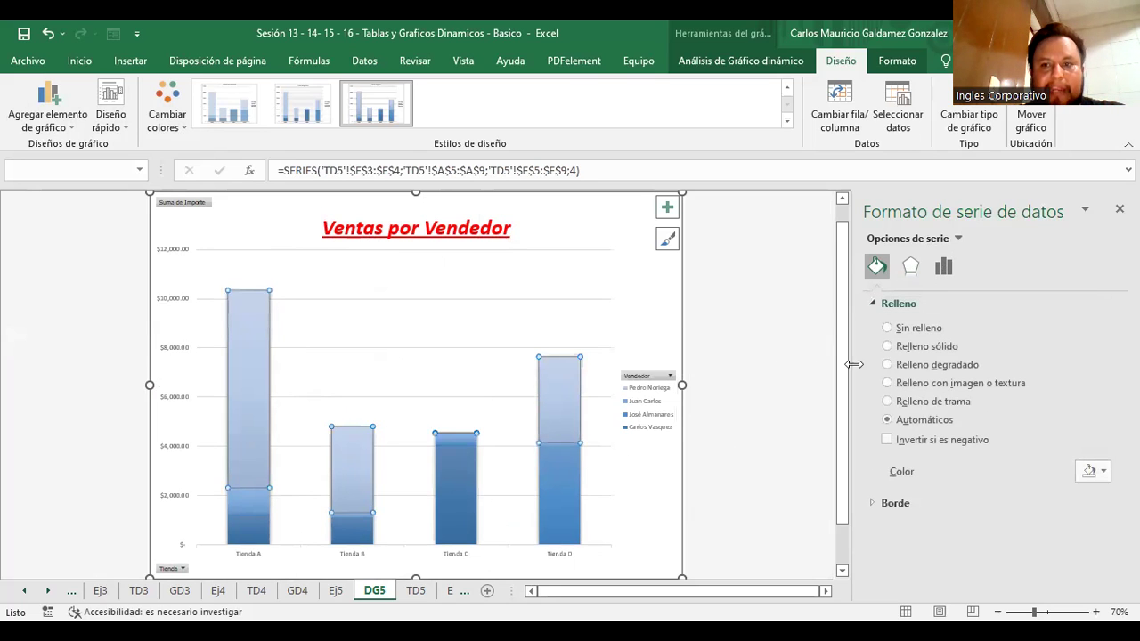
click(877, 502)
scroll(954, 435, down, 2)
scroll(959, 457, down, 1)
scroll(953, 461, up, 2)
scroll(952, 460, up, 2)
scroll(966, 468, up, 2)
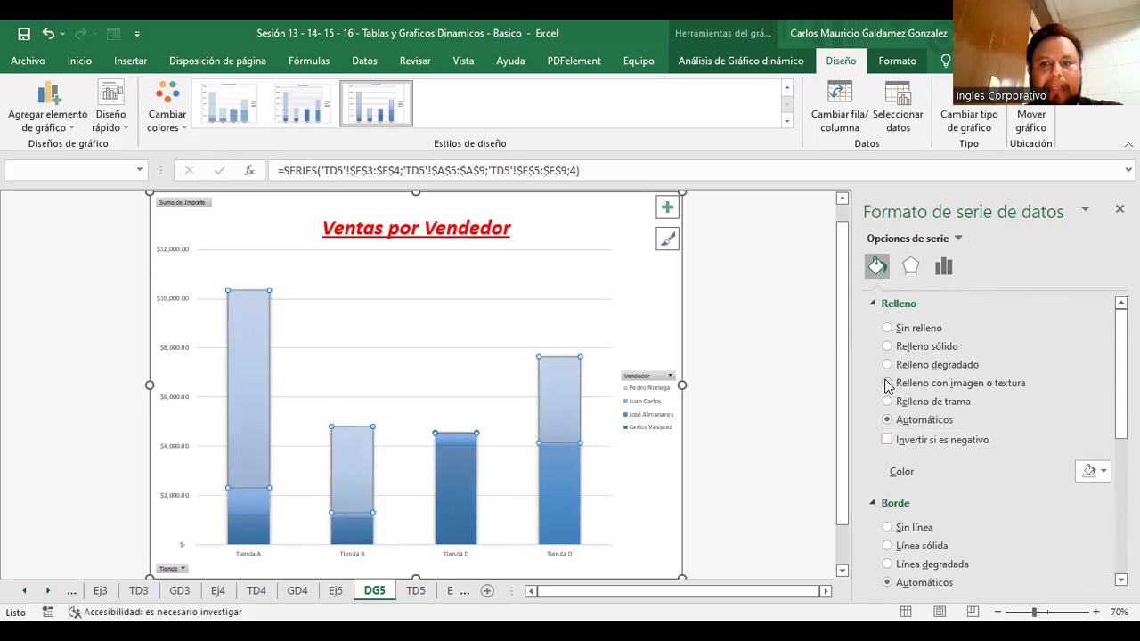
click(1086, 476)
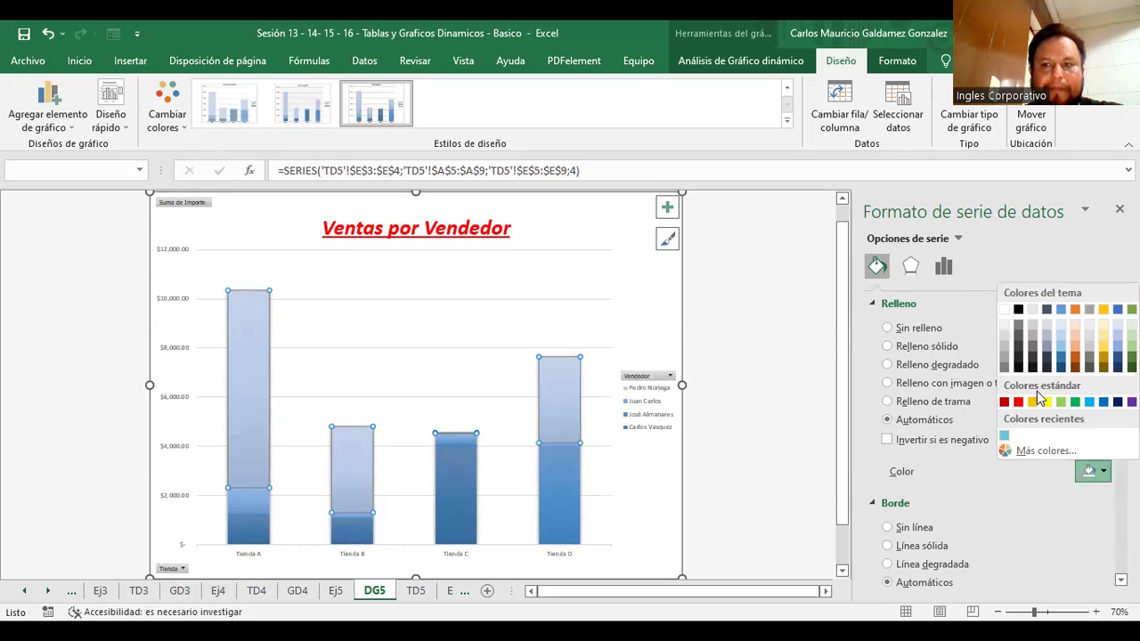
click(1061, 402)
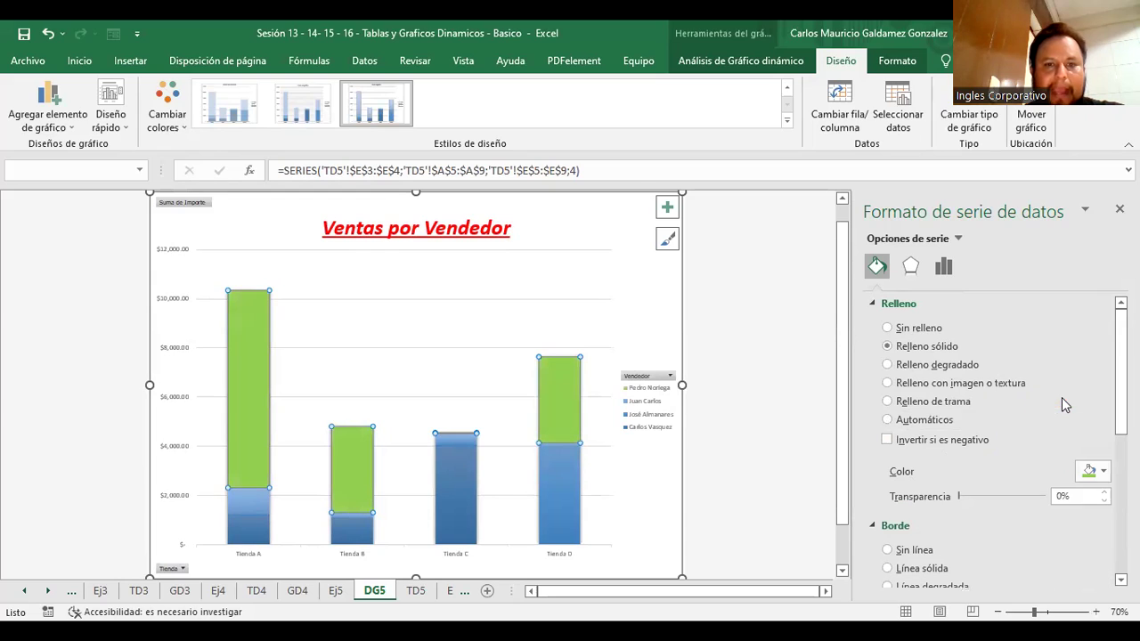
- Fill the second series from the bottom dark blue and the bottom series black
click(553, 523)
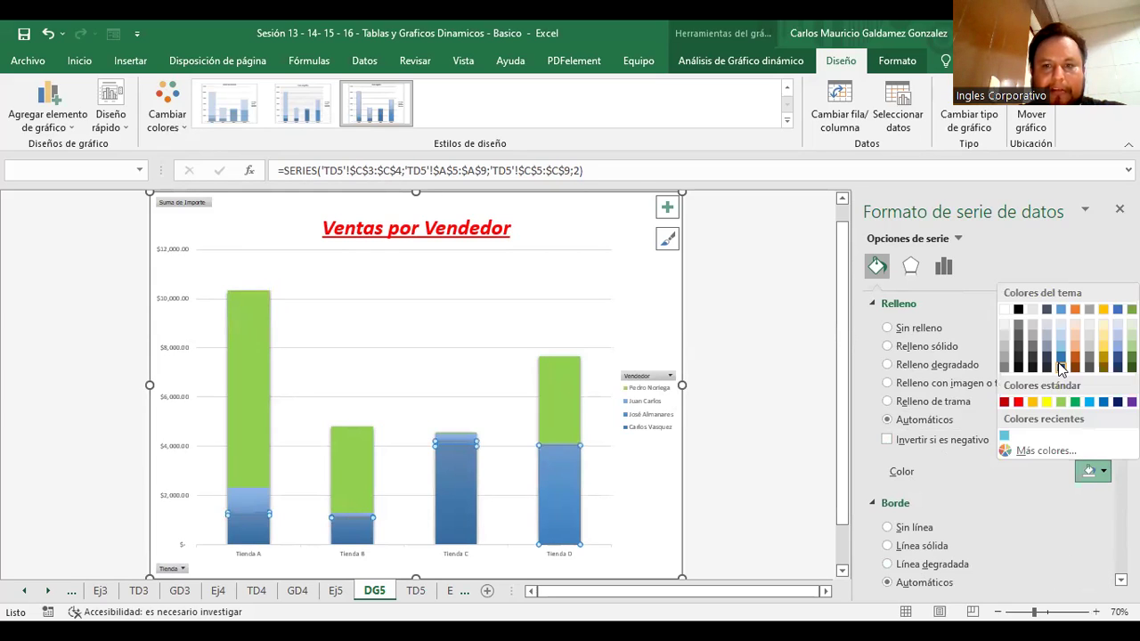
click(1060, 370)
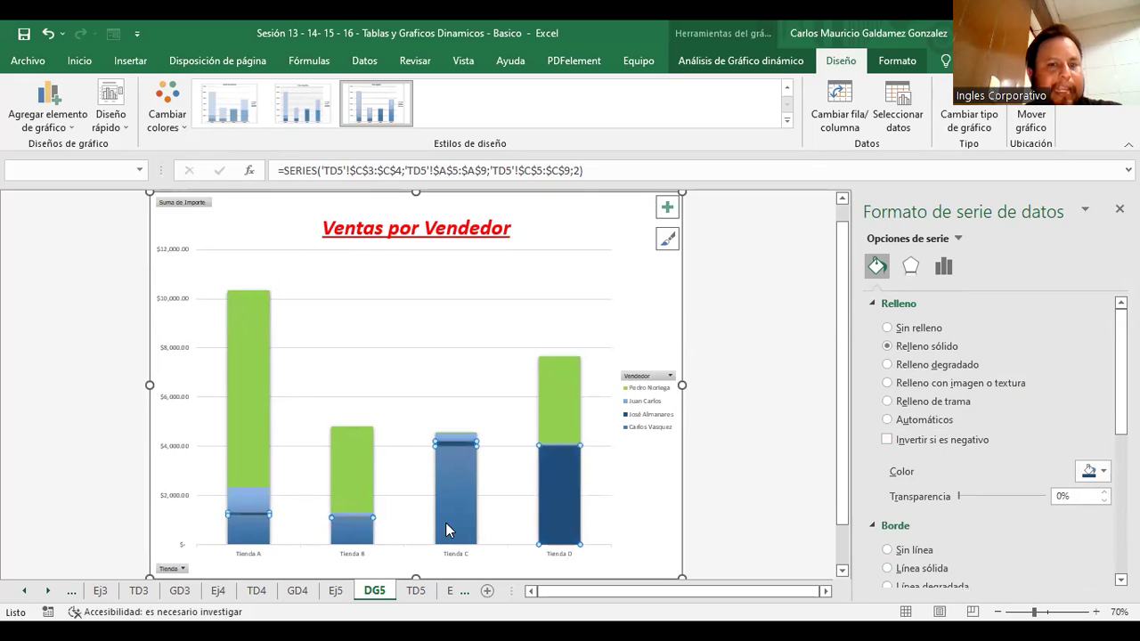
click(445, 522)
click(1092, 472)
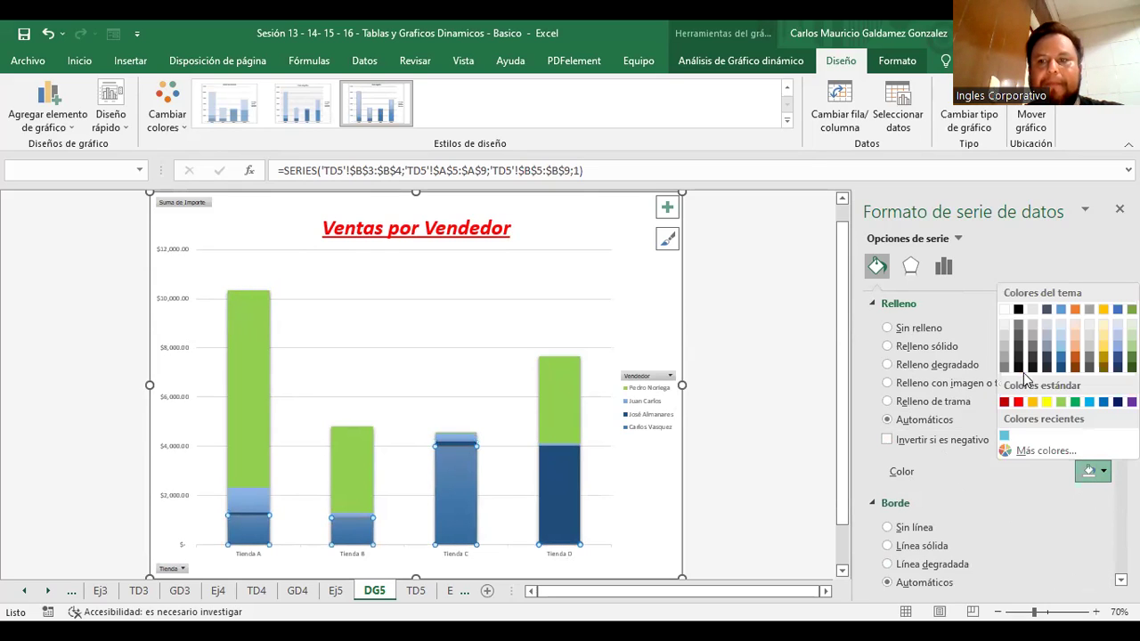
click(1018, 358)
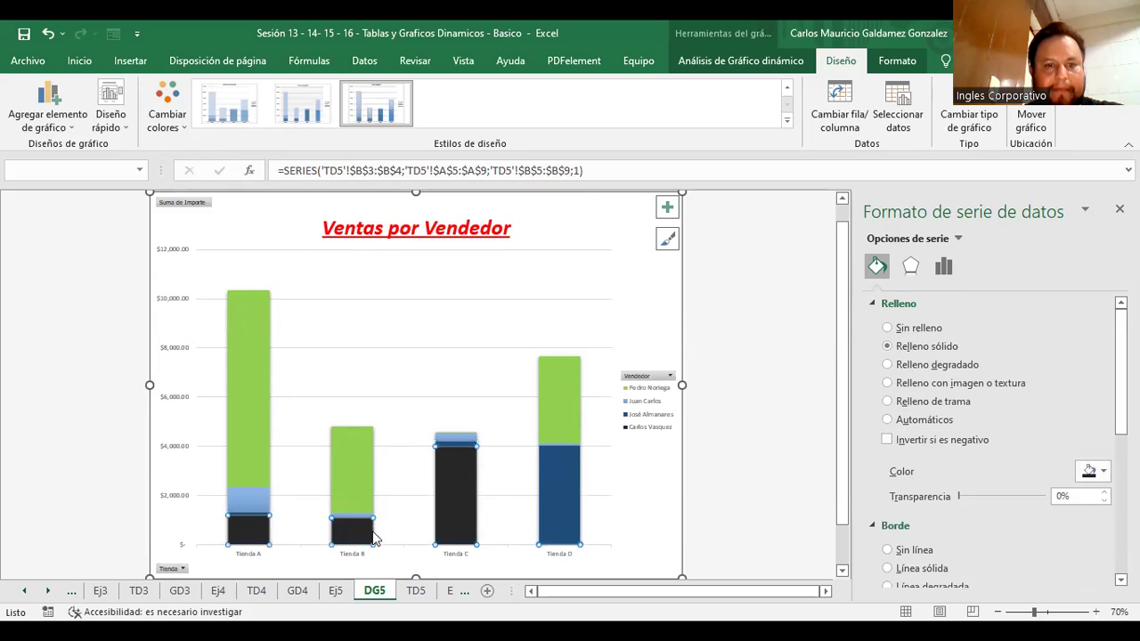
click(250, 505)
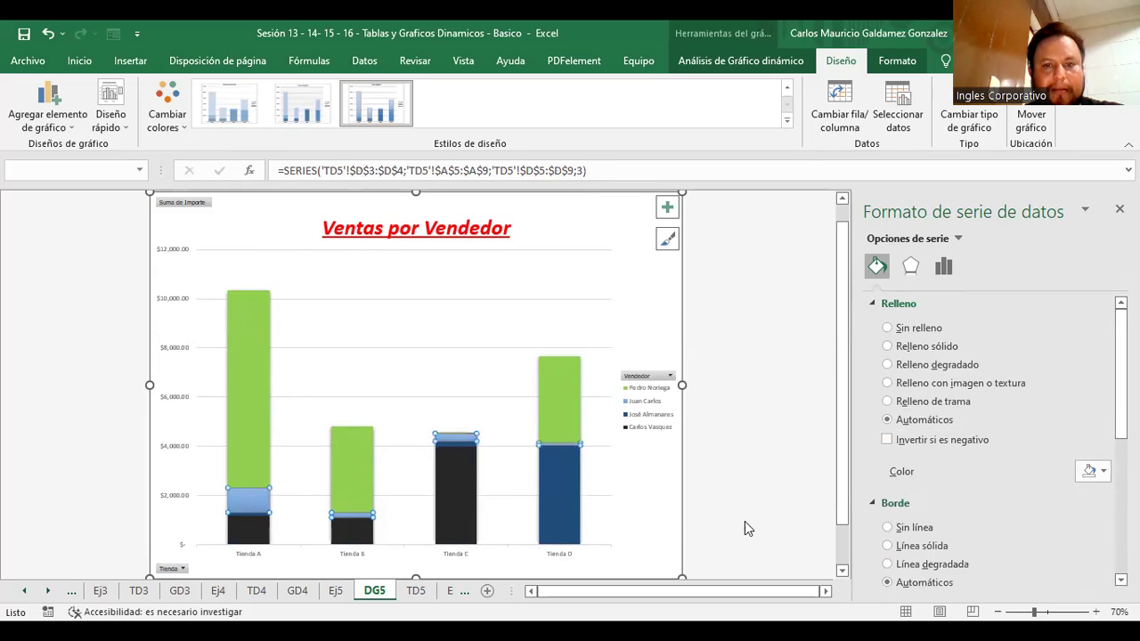
click(1092, 472)
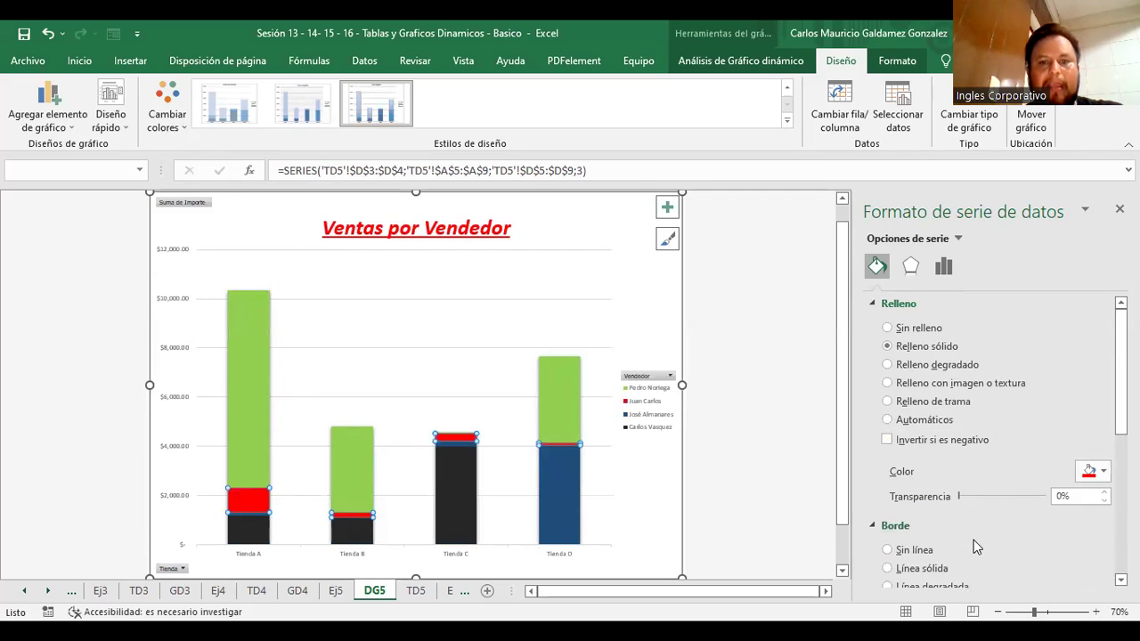
- Recolour the top series from green to orange, then light yellow
click(646, 469)
click(647, 406)
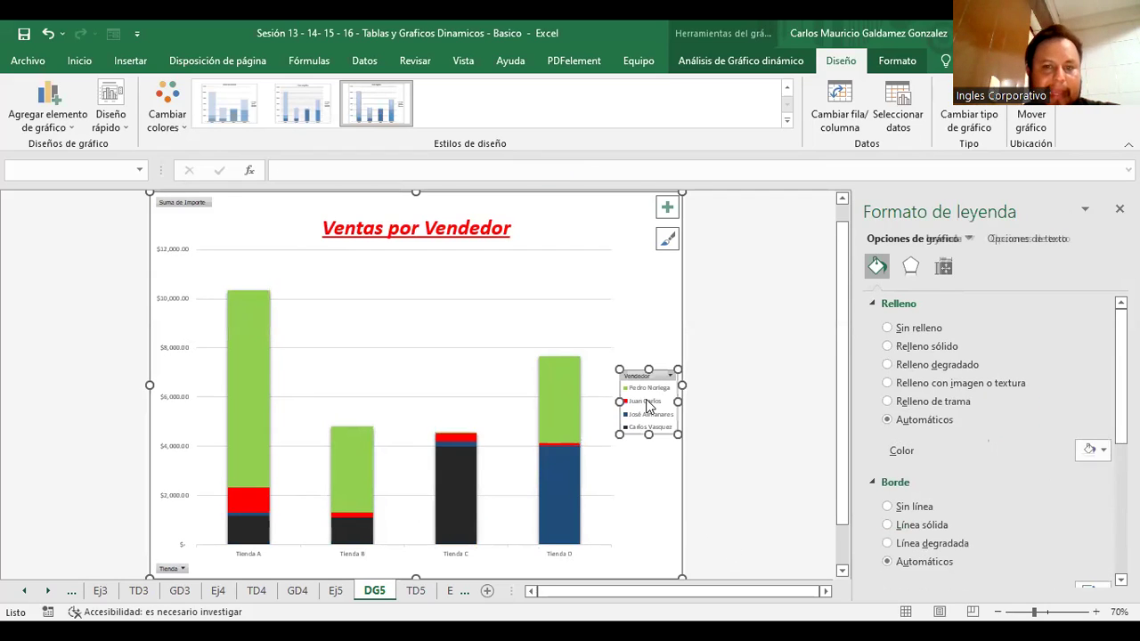
click(79, 124)
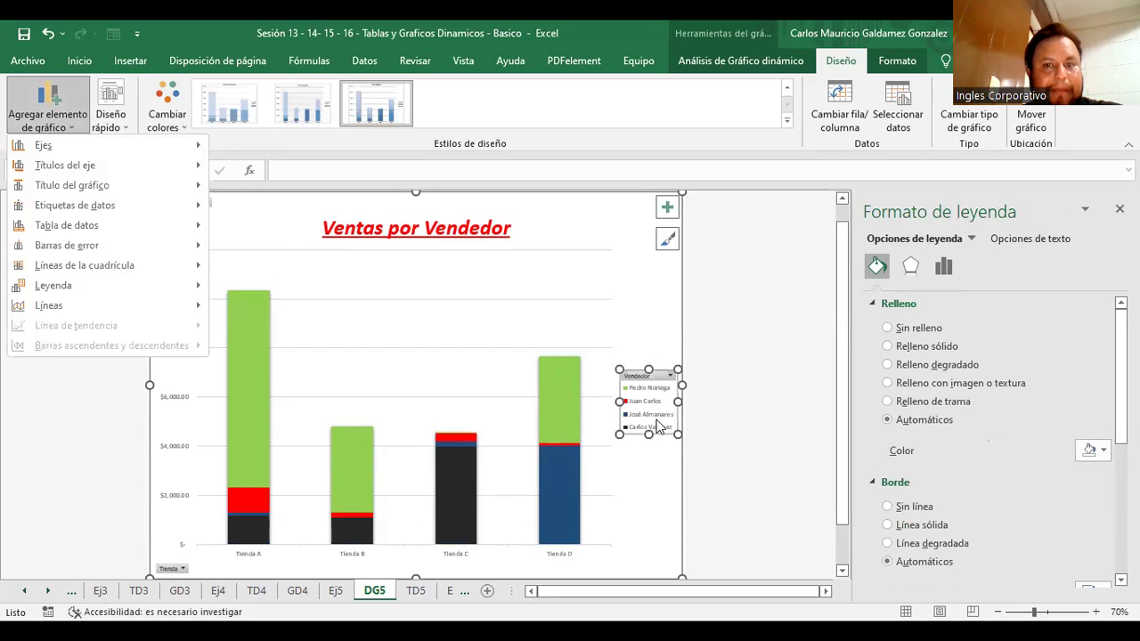
click(631, 504)
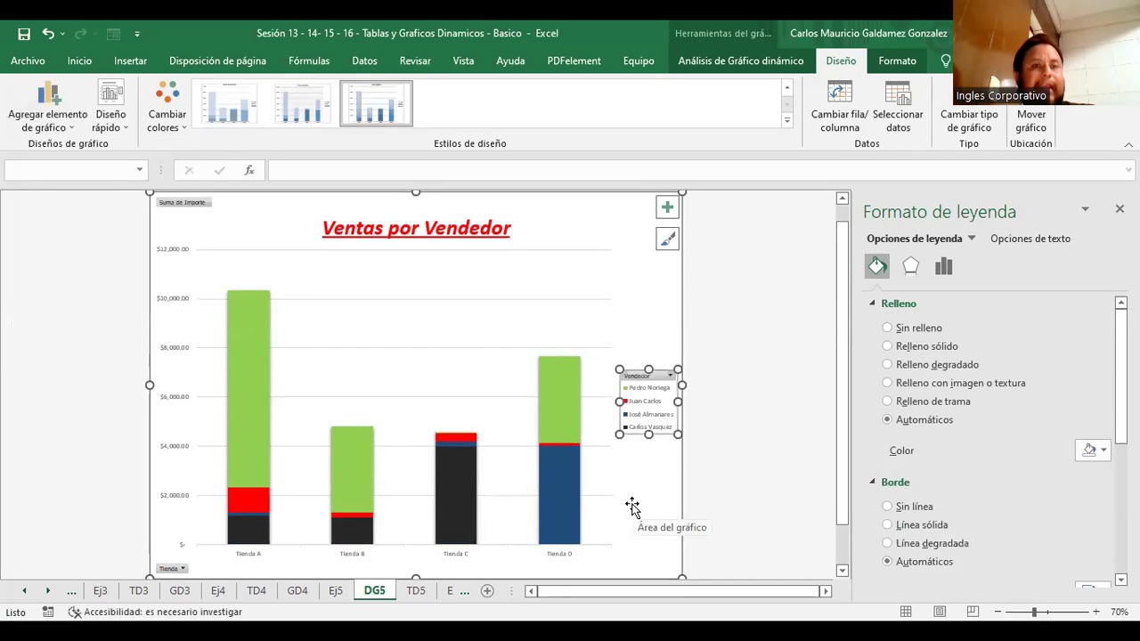
click(246, 401)
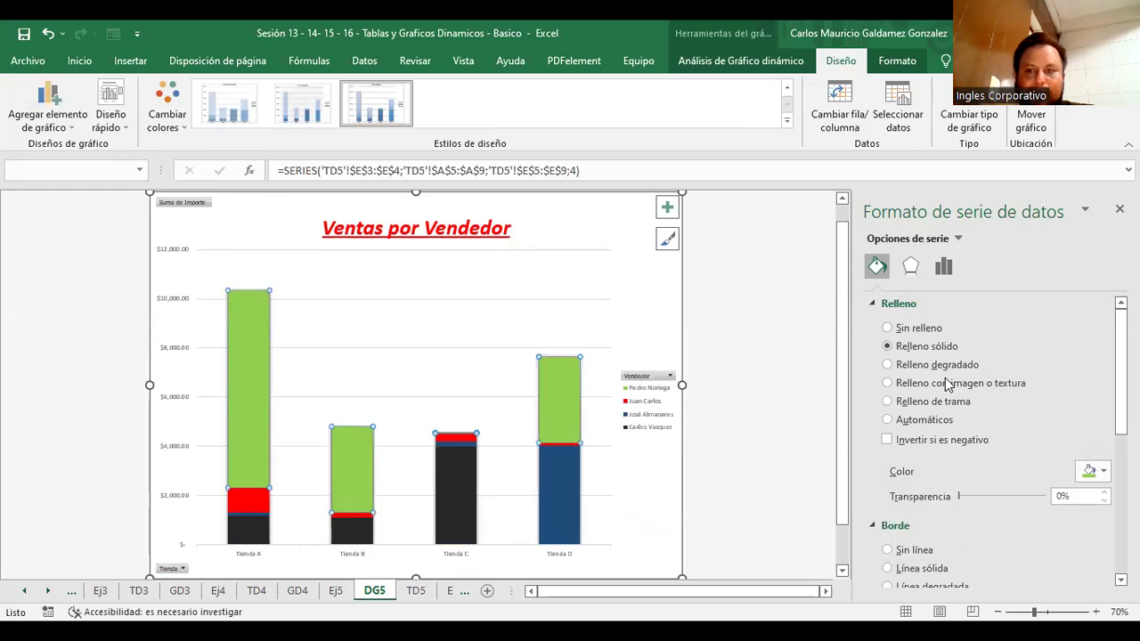
click(1102, 472)
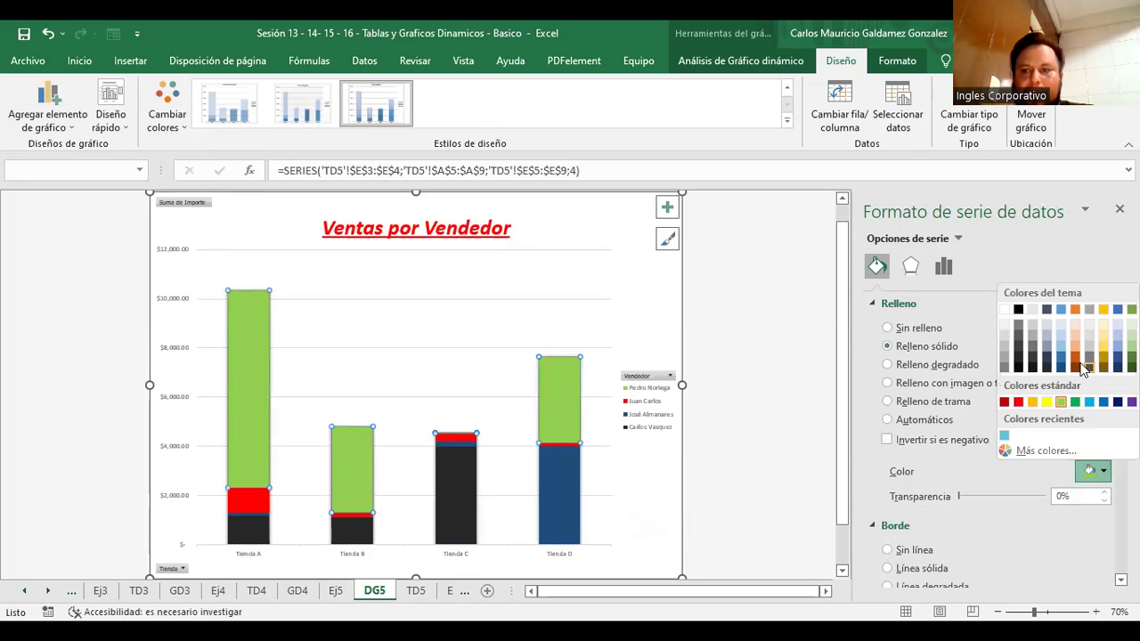
click(1077, 358)
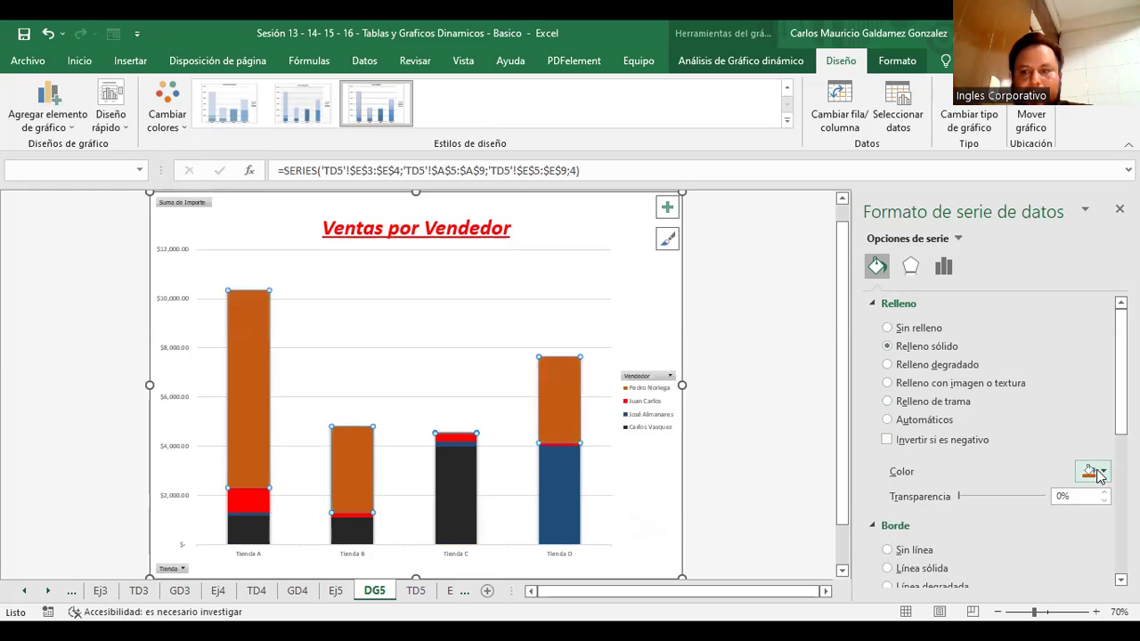
click(1097, 471)
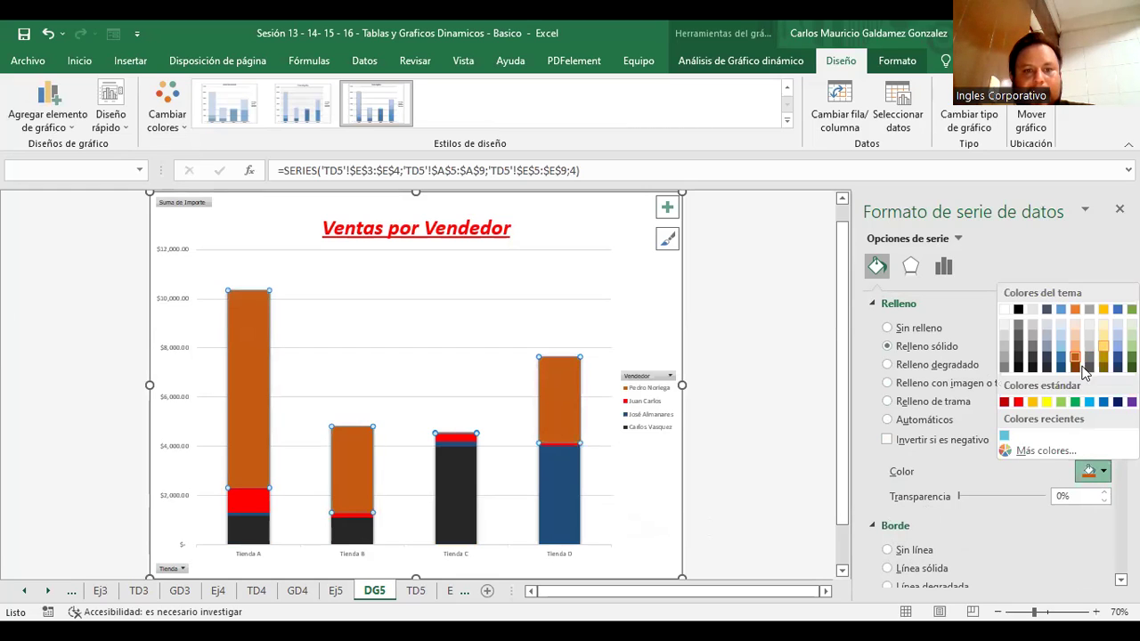
click(1102, 346)
click(632, 470)
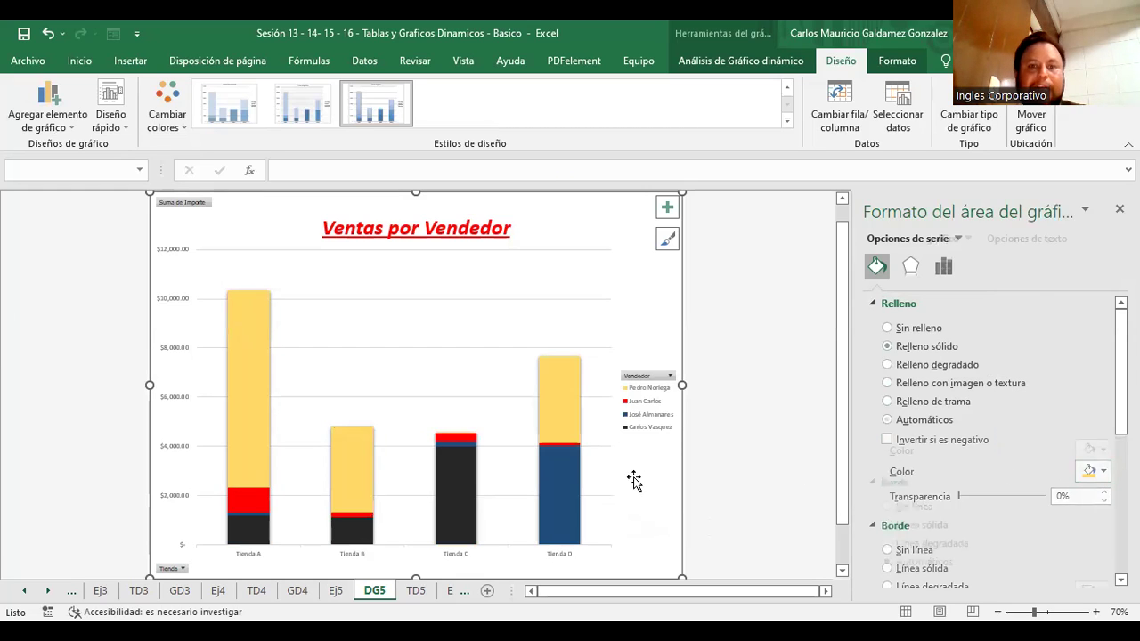
click(649, 390)
click(261, 403)
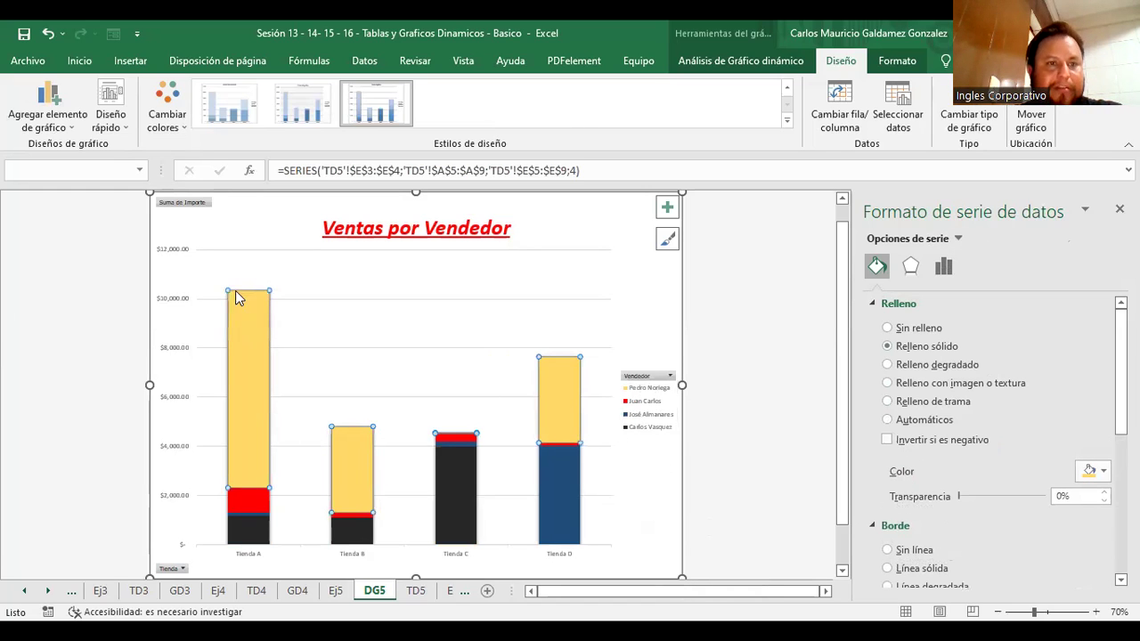
click(654, 397)
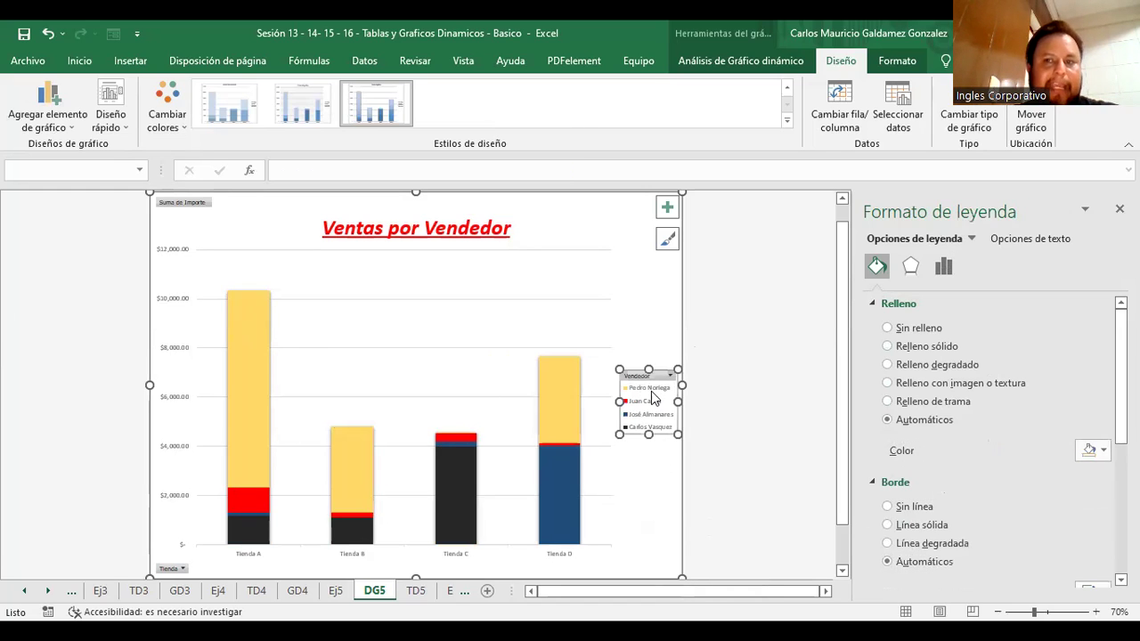
- Select the chart's yellow top data series and show its effect options
click(944, 266)
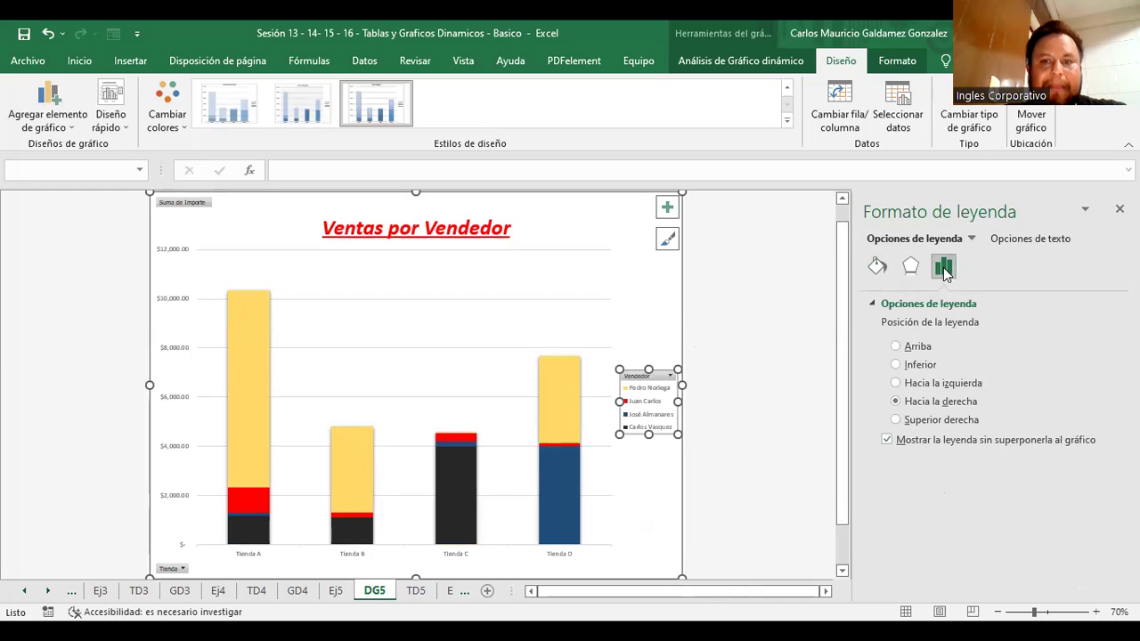
click(569, 415)
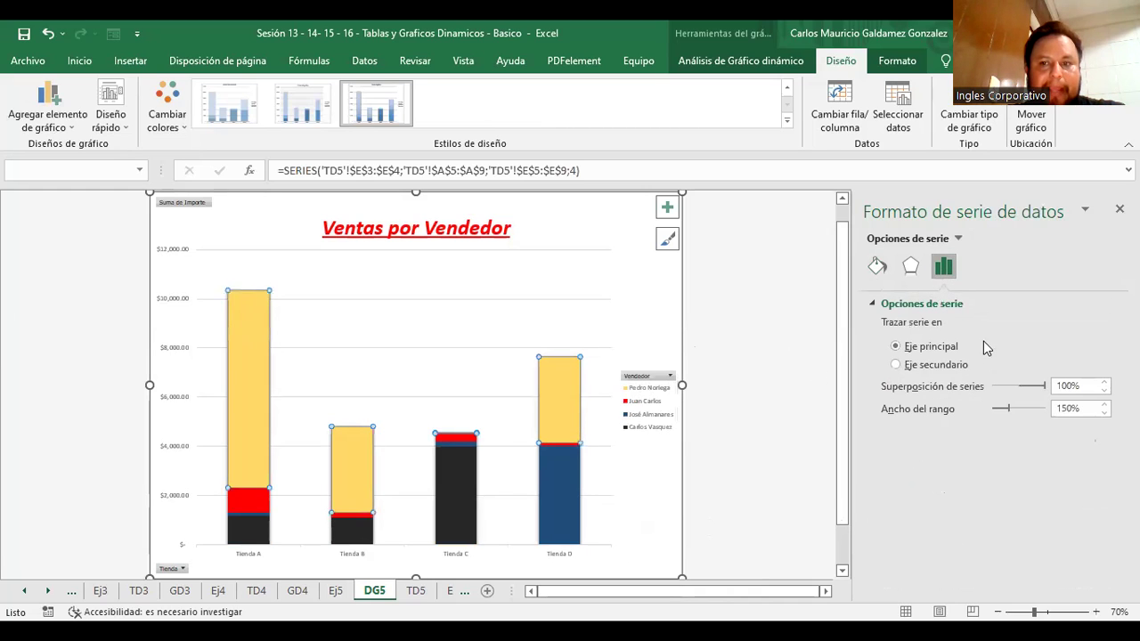
click(910, 266)
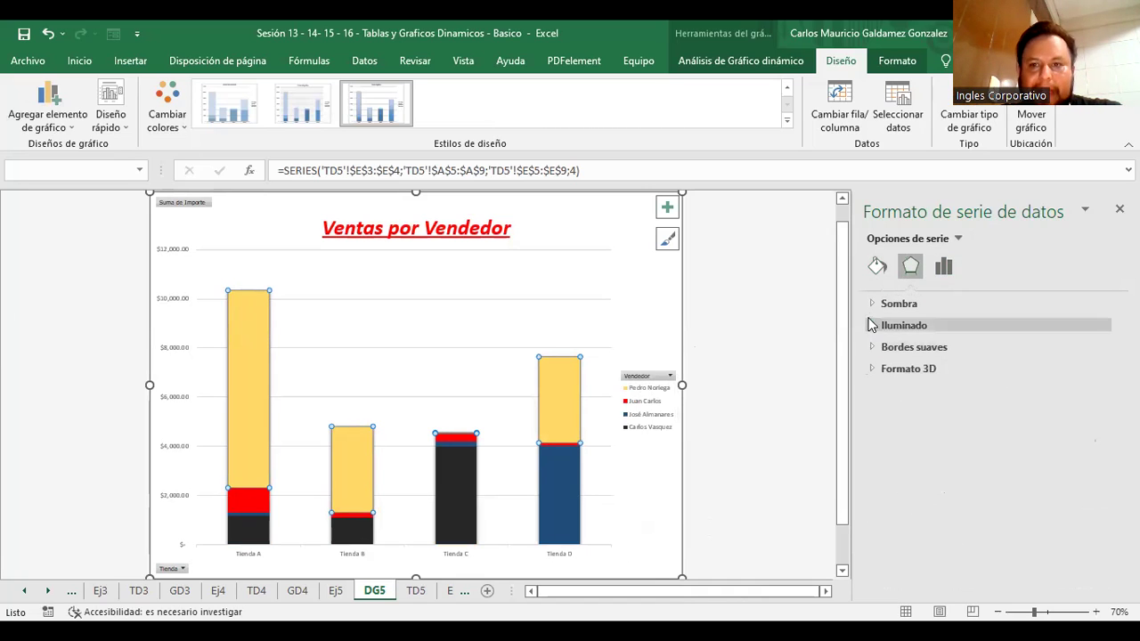
- Review the Sombra and Iluminado settings, then expand the Formato 3D bevel and material options
click(873, 305)
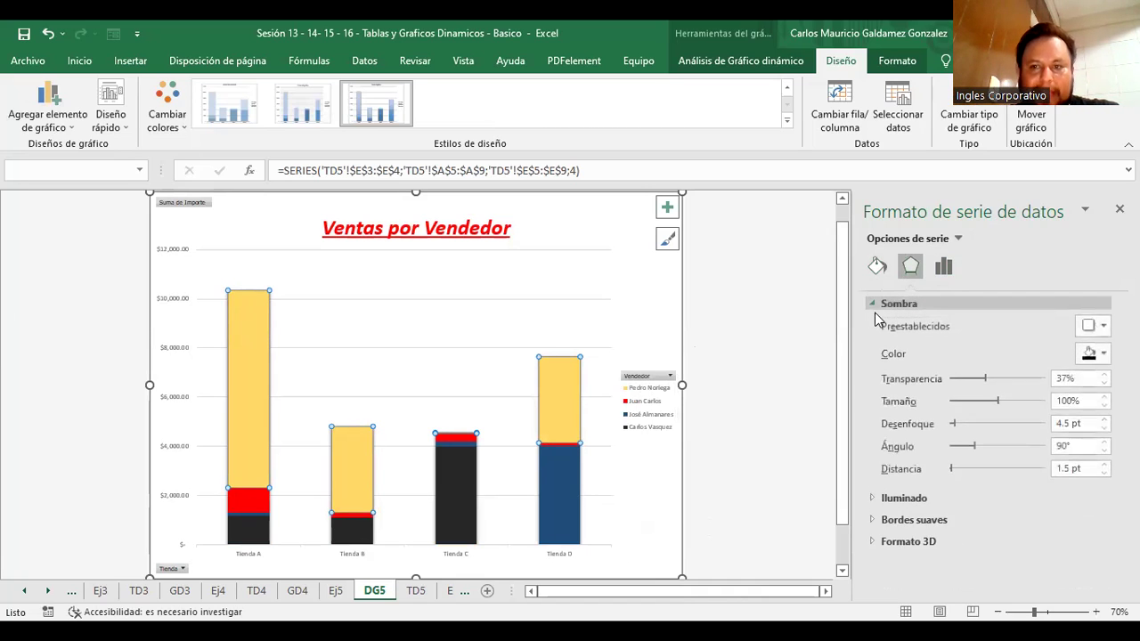
click(877, 499)
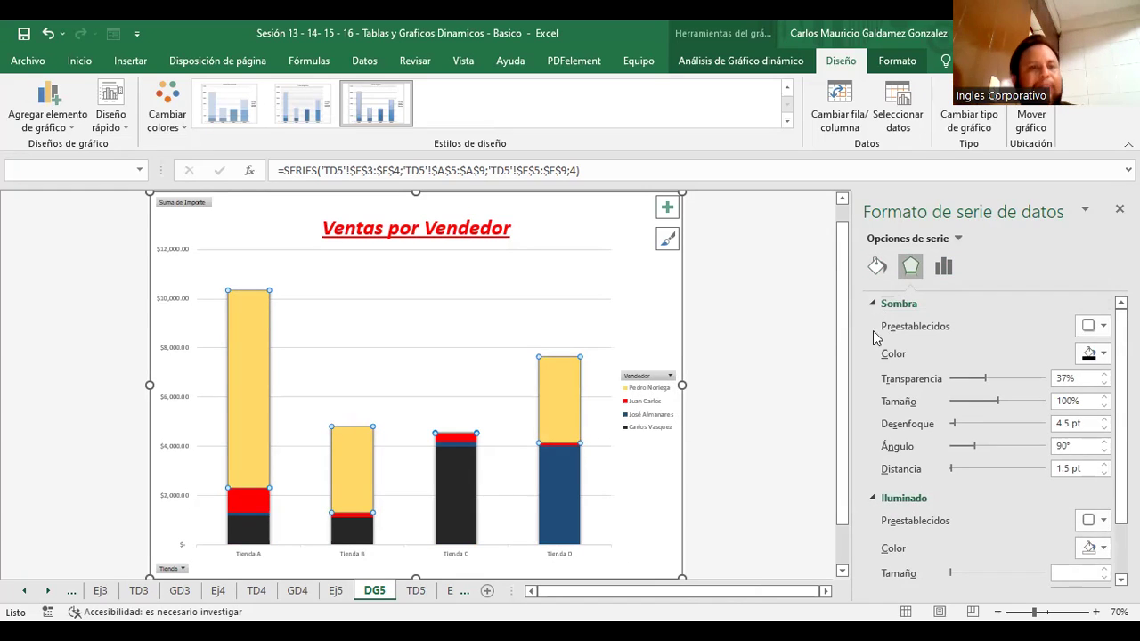
click(875, 303)
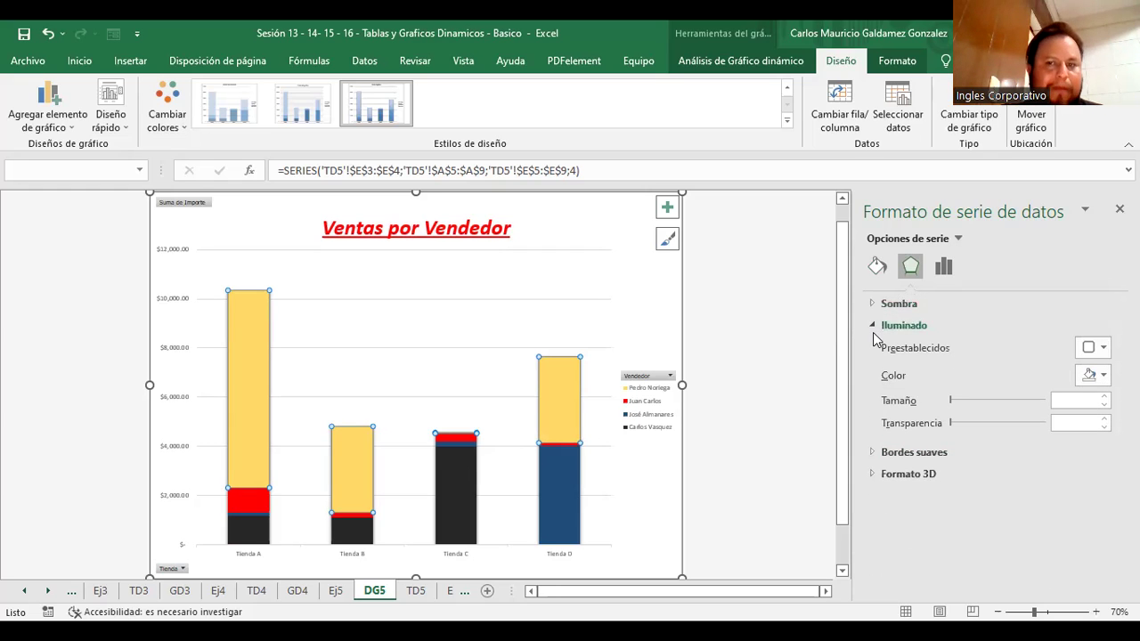
click(873, 327)
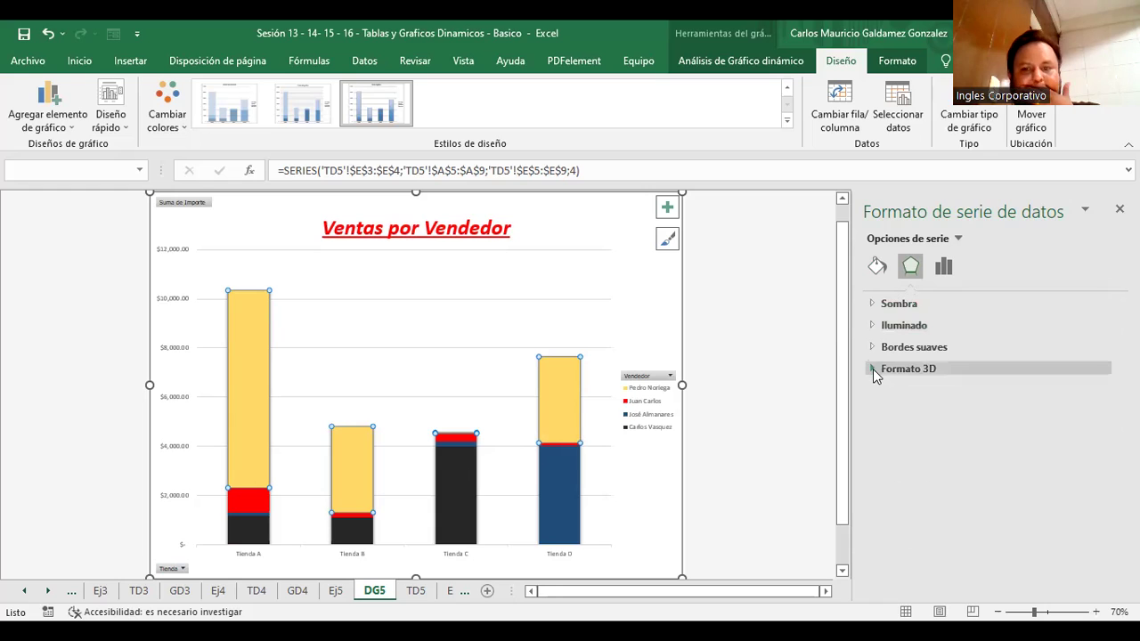
click(873, 369)
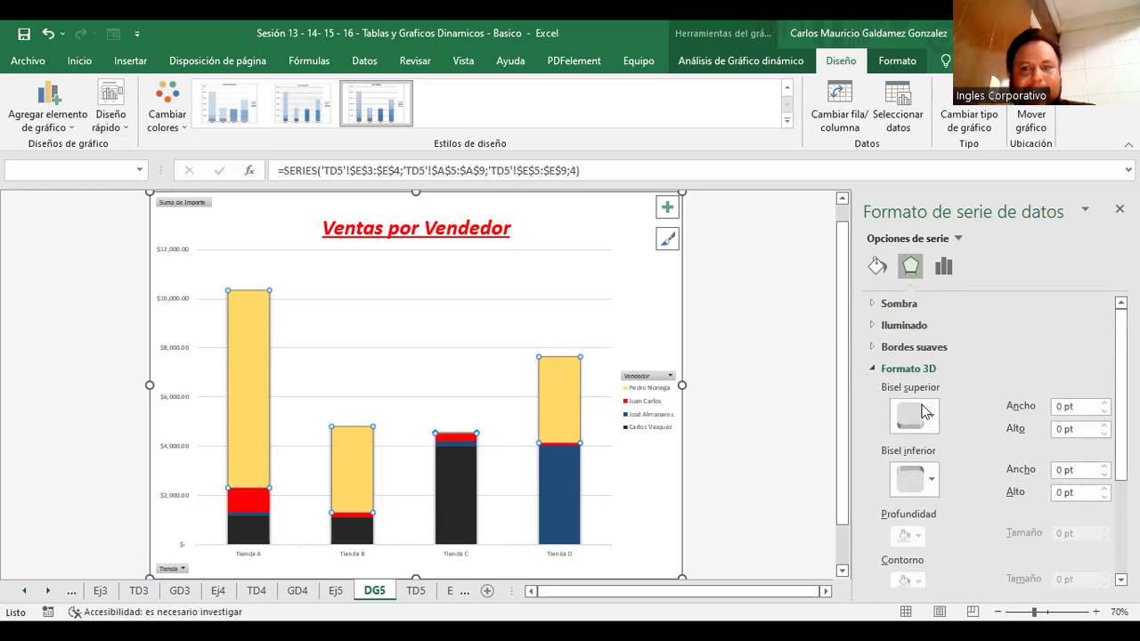
scroll(1021, 392, down, 2)
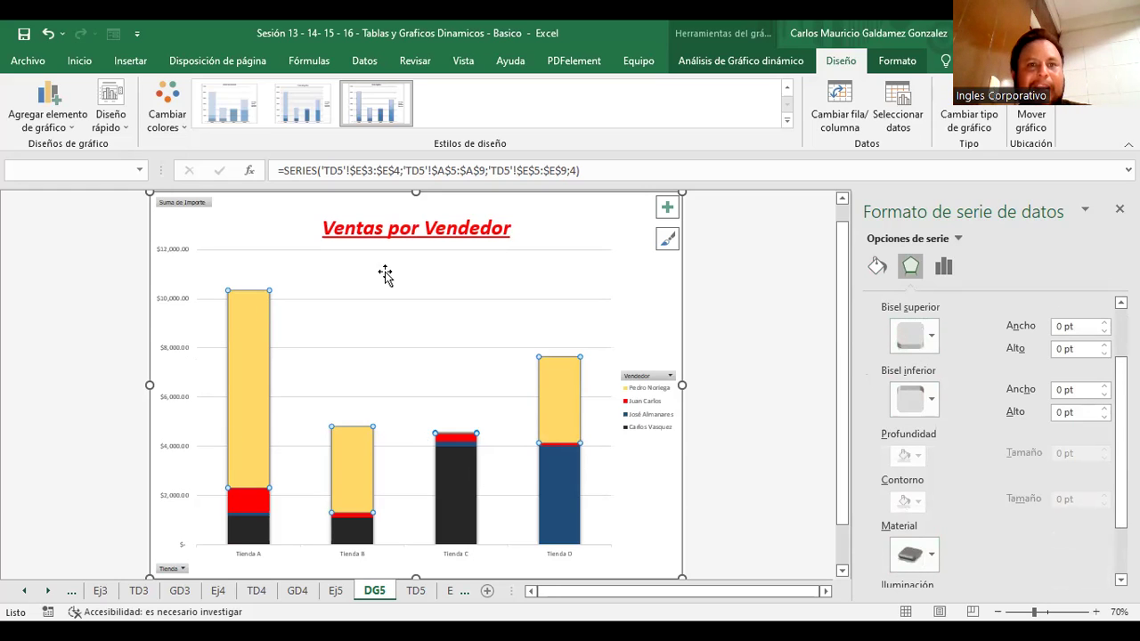
- Give the whole chart area a 6×6 pt top bevel and an 8×6 pt bottom bevel
click(661, 495)
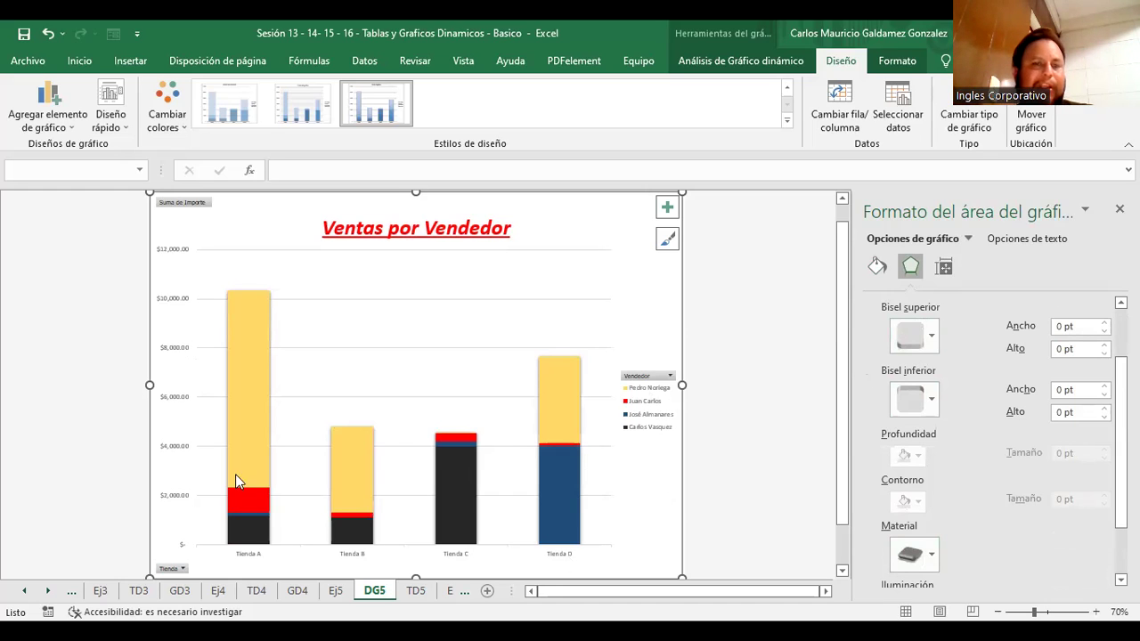
click(930, 342)
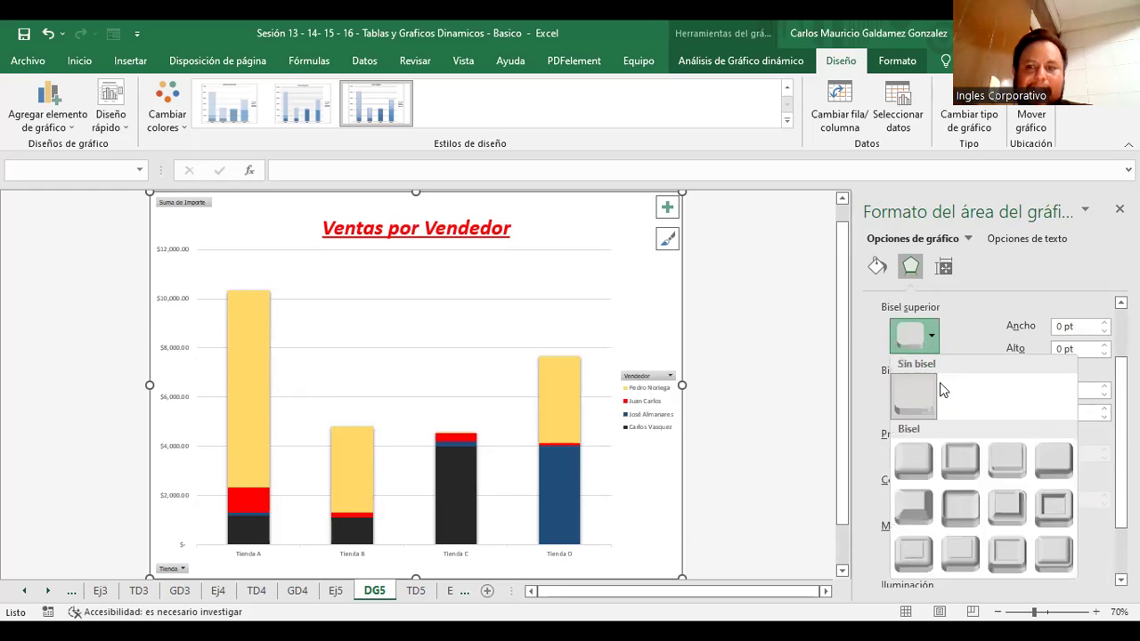
click(994, 516)
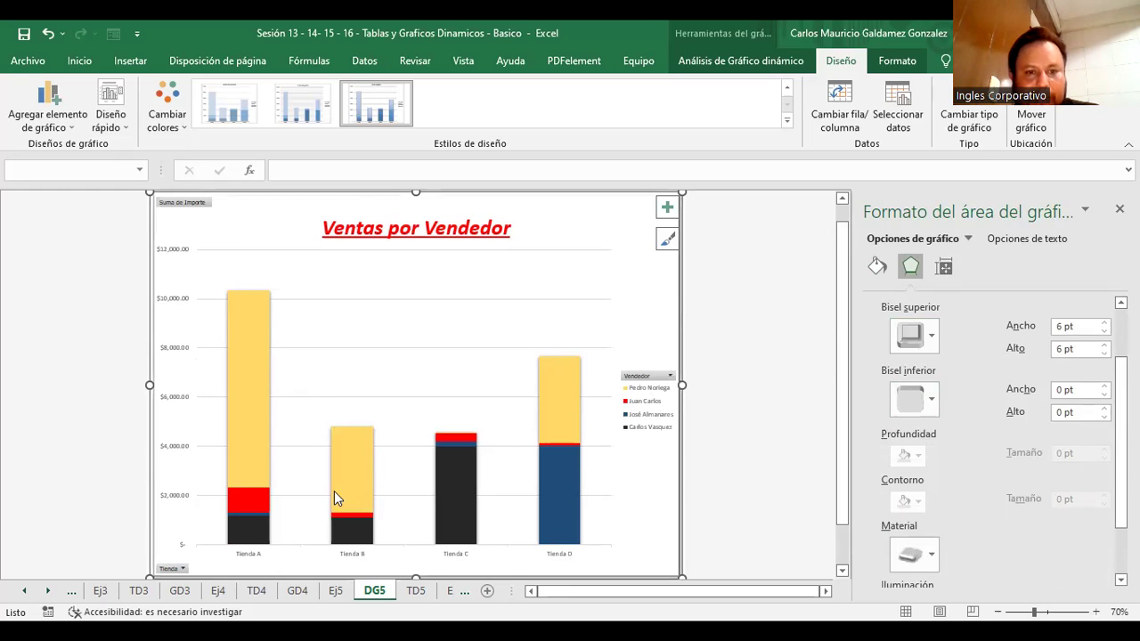
click(926, 401)
click(949, 267)
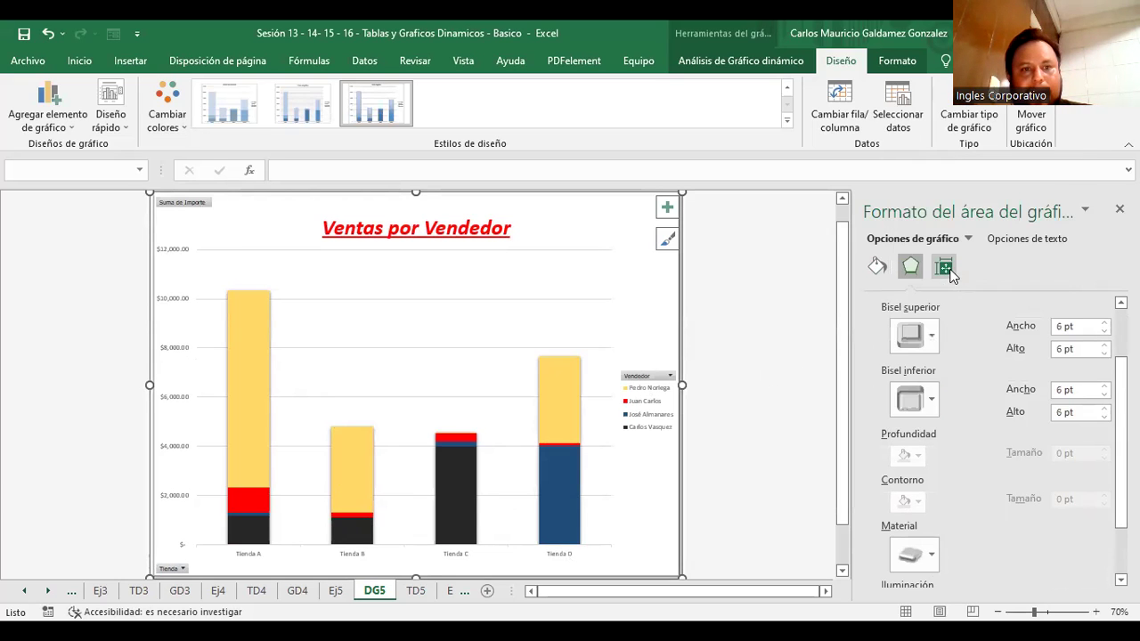
click(932, 399)
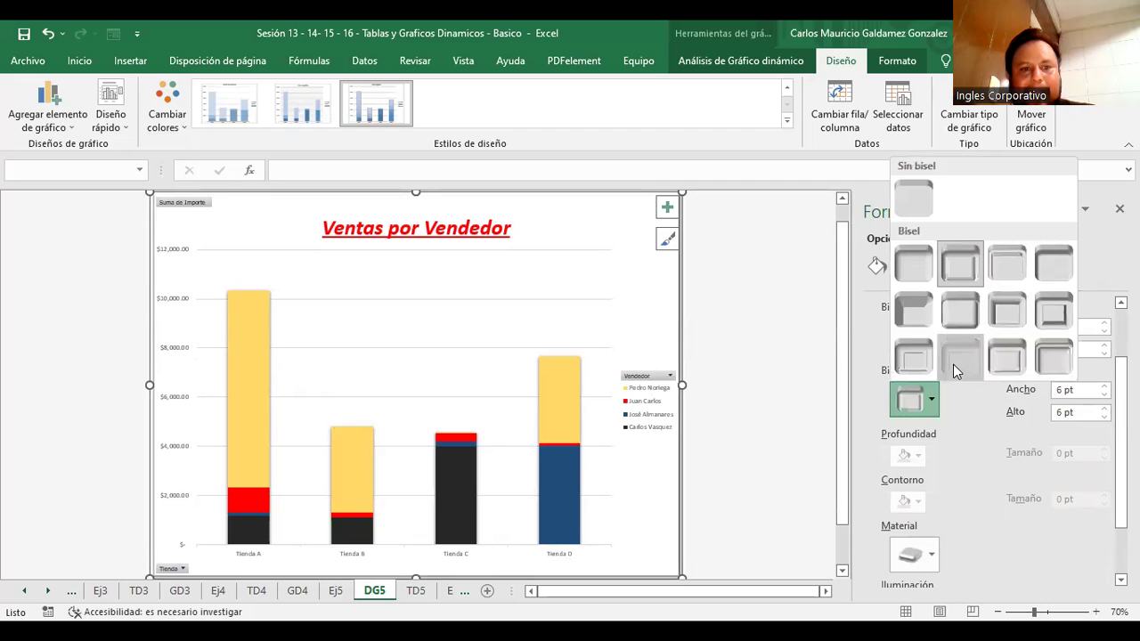
click(953, 365)
- Apply a darker Efecto Especial surface material to the chart area
click(917, 554)
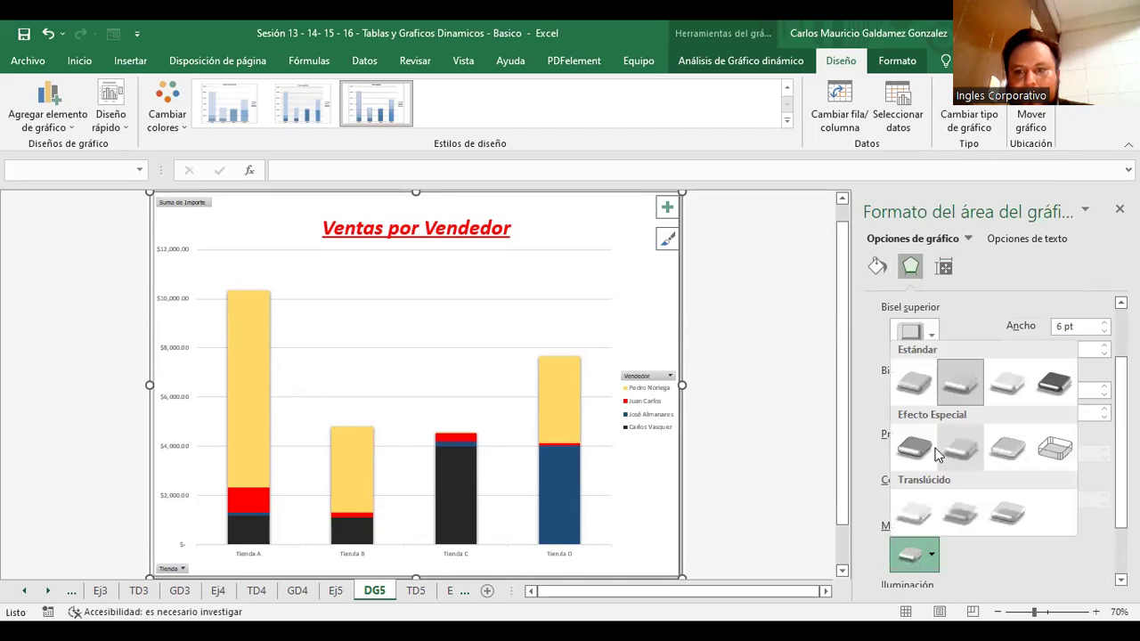
click(911, 458)
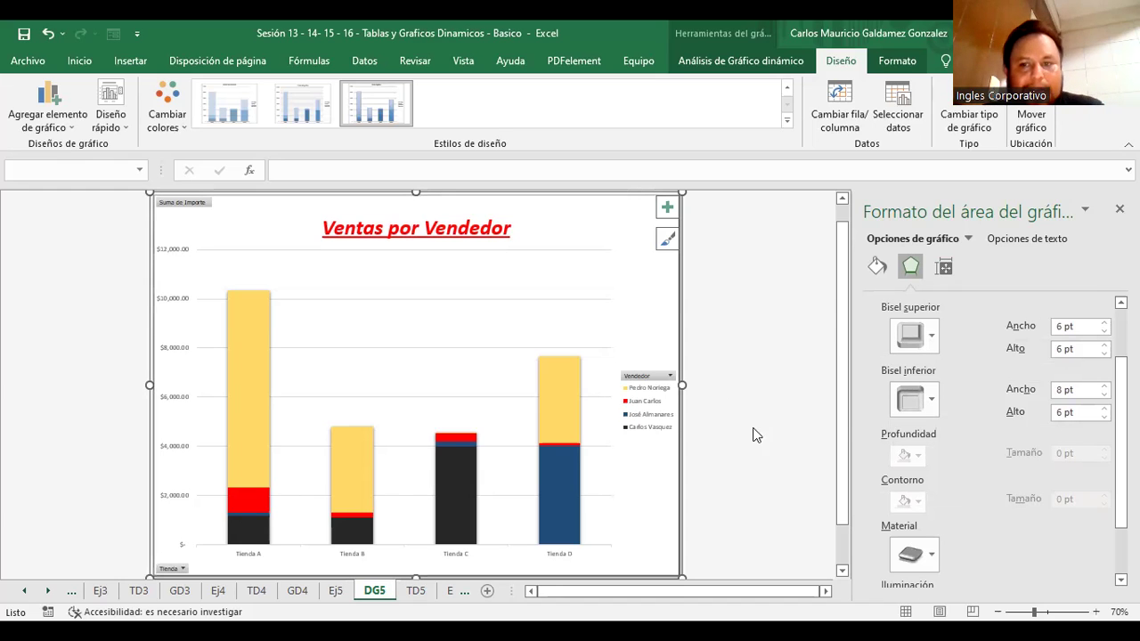
scroll(979, 356, up, 1)
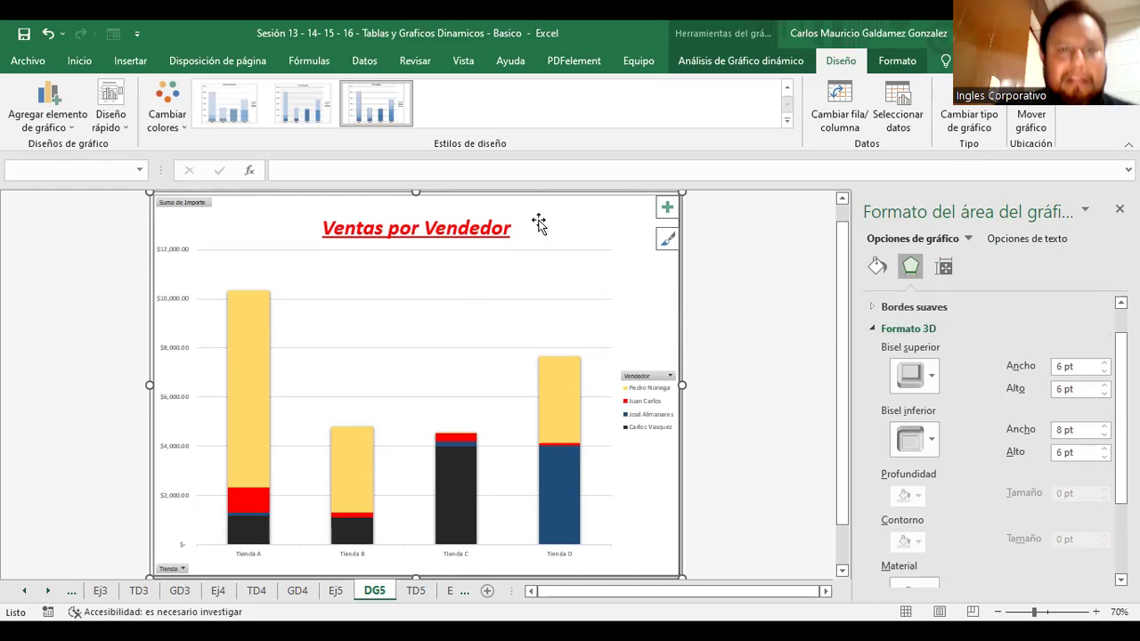
- Preview the Estilos de diseño and Diseño rápido galleries, closing them without applying any
click(787, 121)
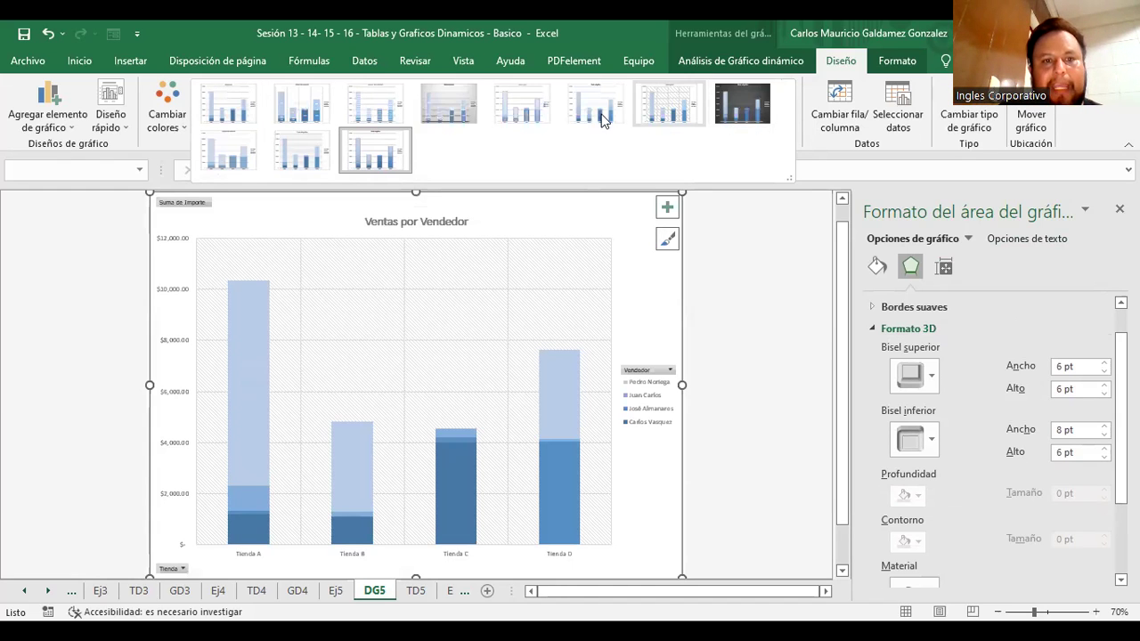
click(111, 132)
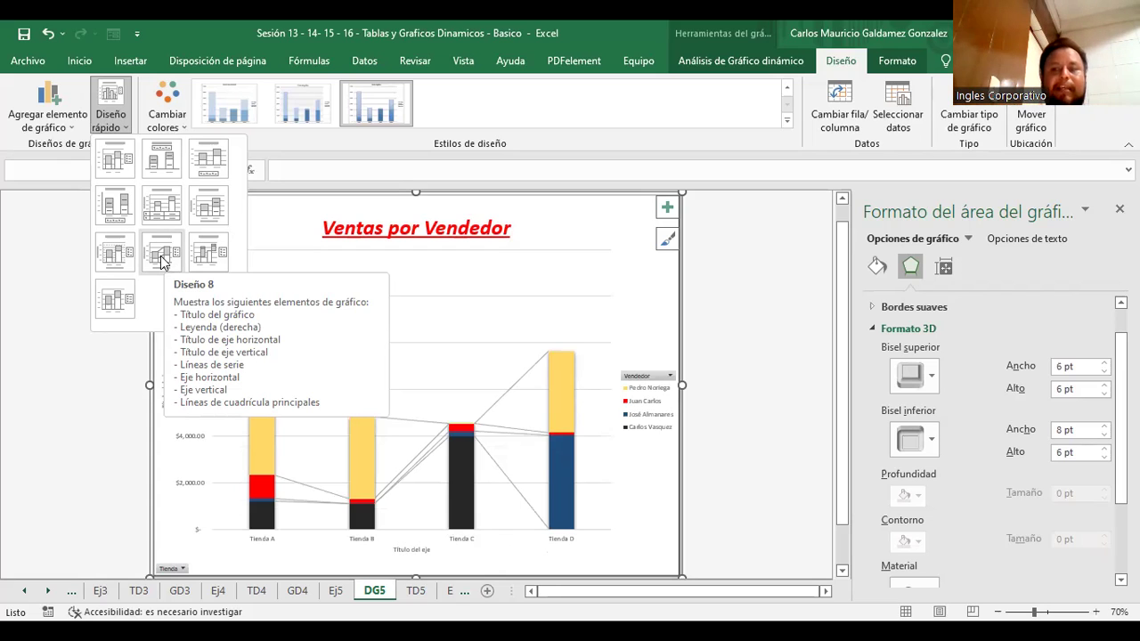
click(331, 264)
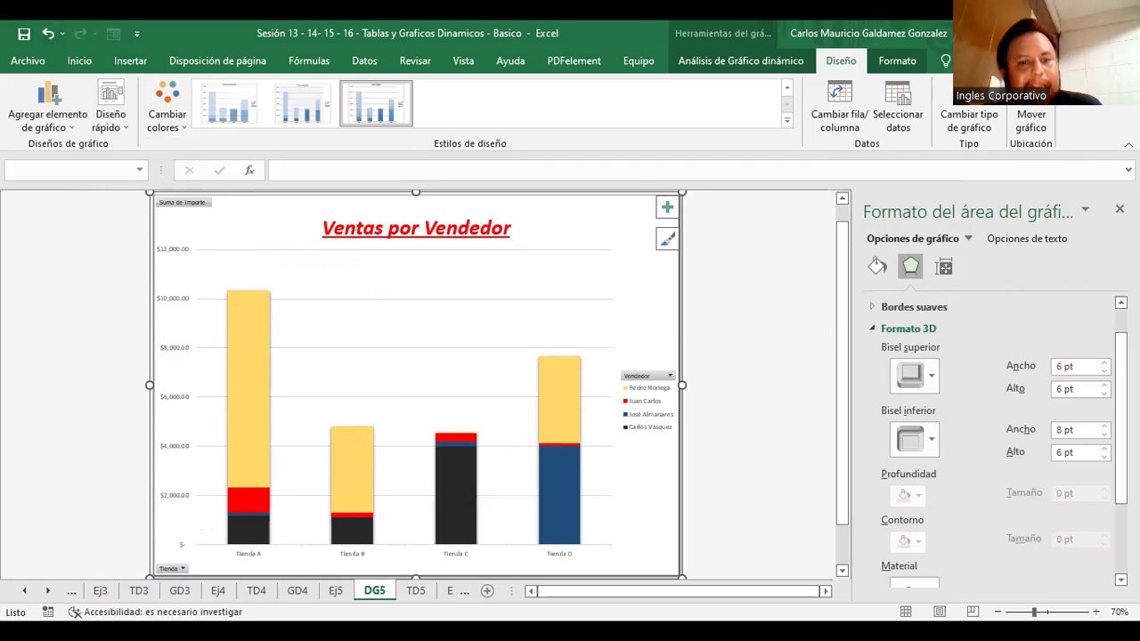
- Look through the GD4, TD4 and Ej5 sheets
click(299, 592)
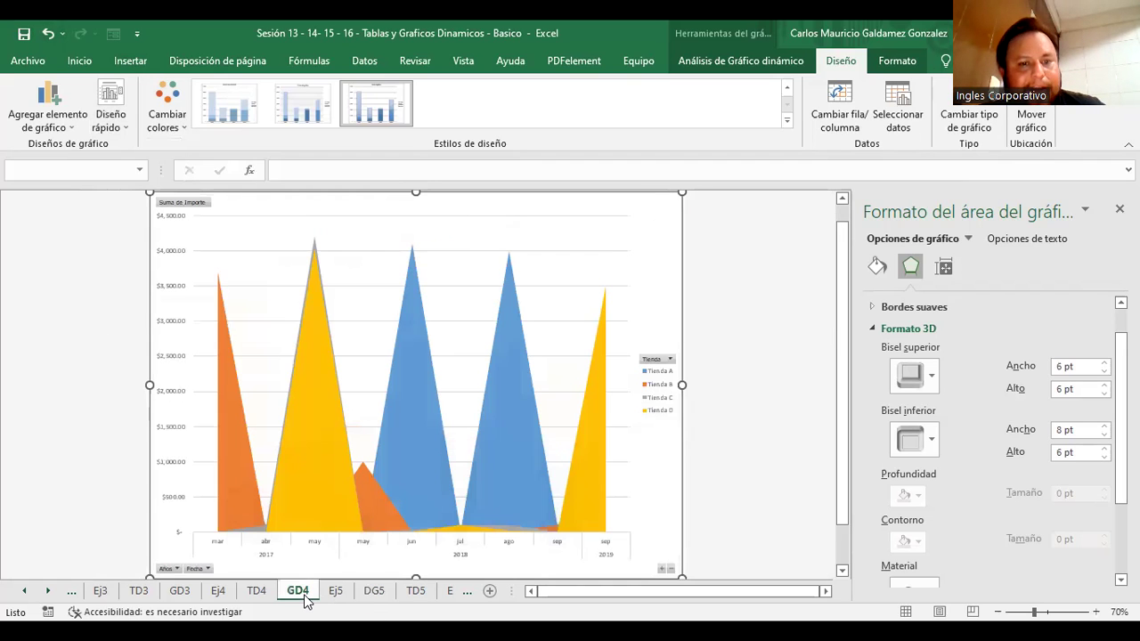
click(255, 590)
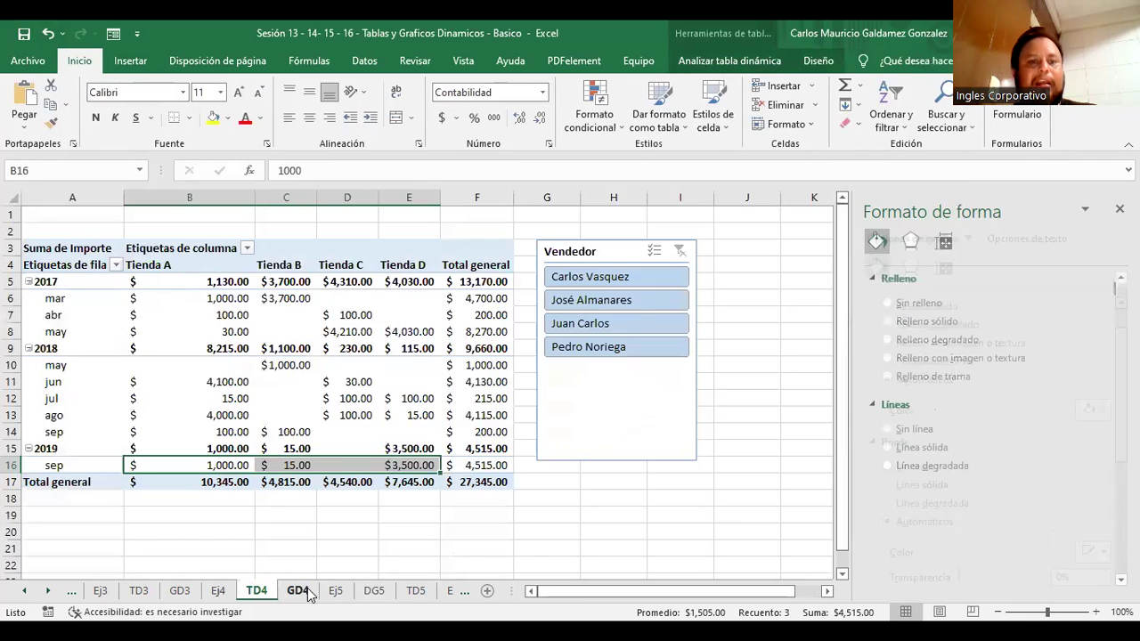
click(297, 590)
click(336, 592)
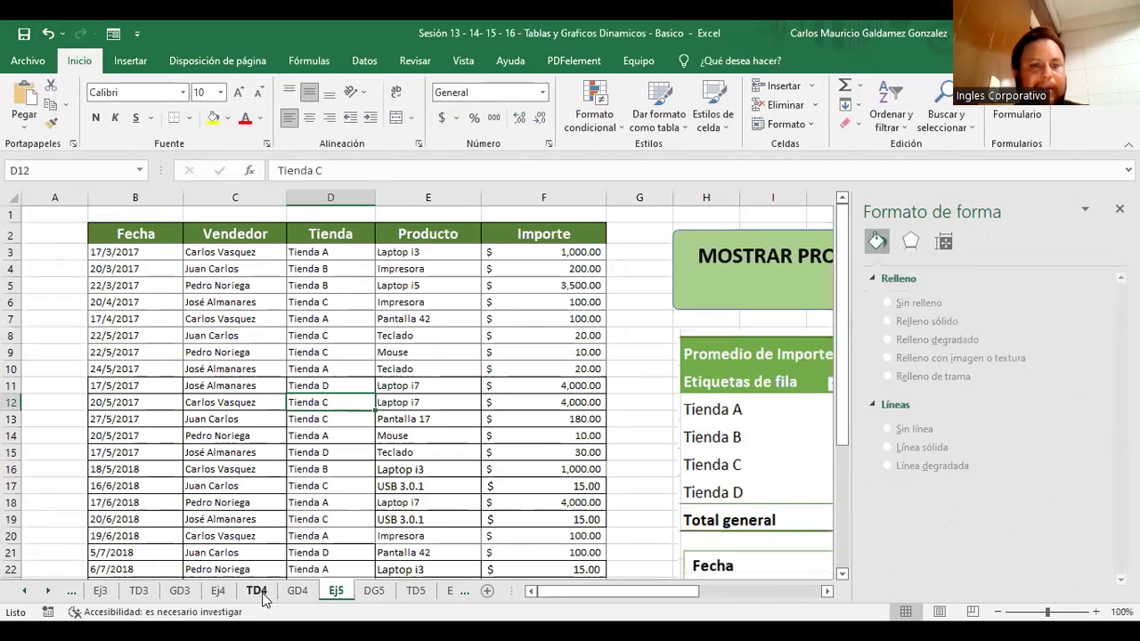
- Move the TD5 sheet ahead of DG5 and return to the deselected DG5 chart
drag(411, 598, 365, 592)
click(408, 593)
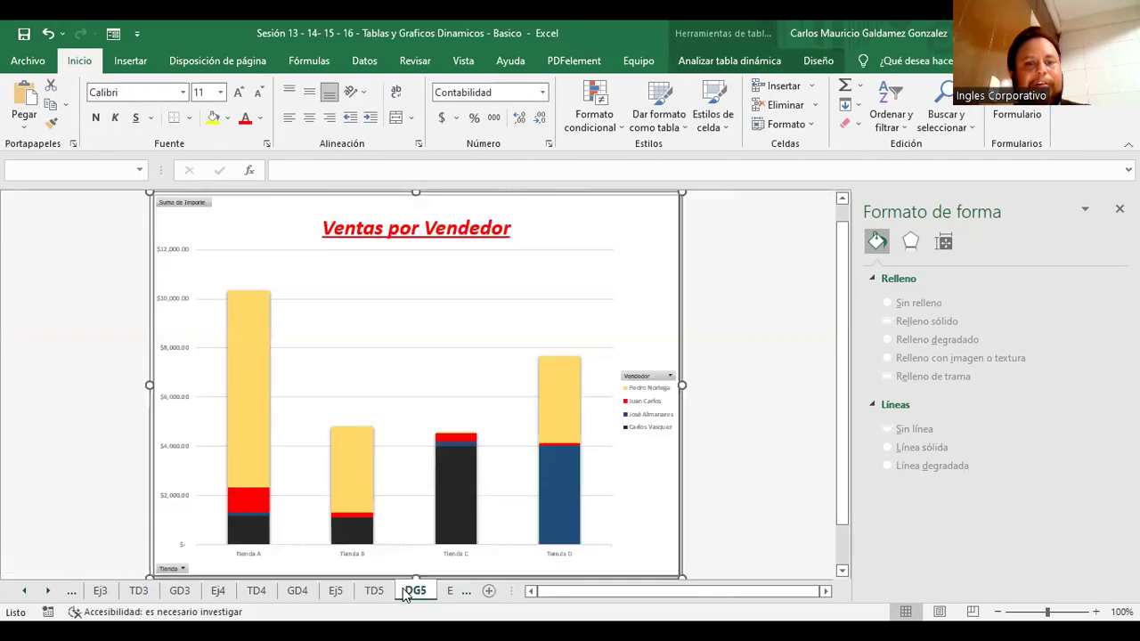
click(770, 266)
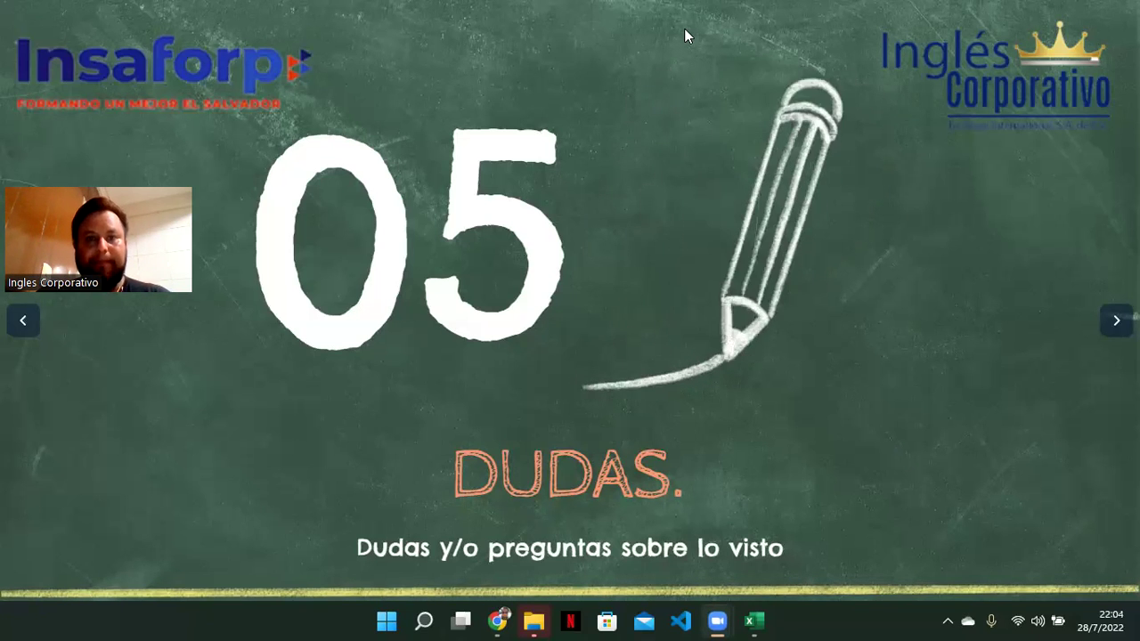
- Stop sharing the slideshow with Alt+S so Zoom shows the participant gallery
key(alt+s)
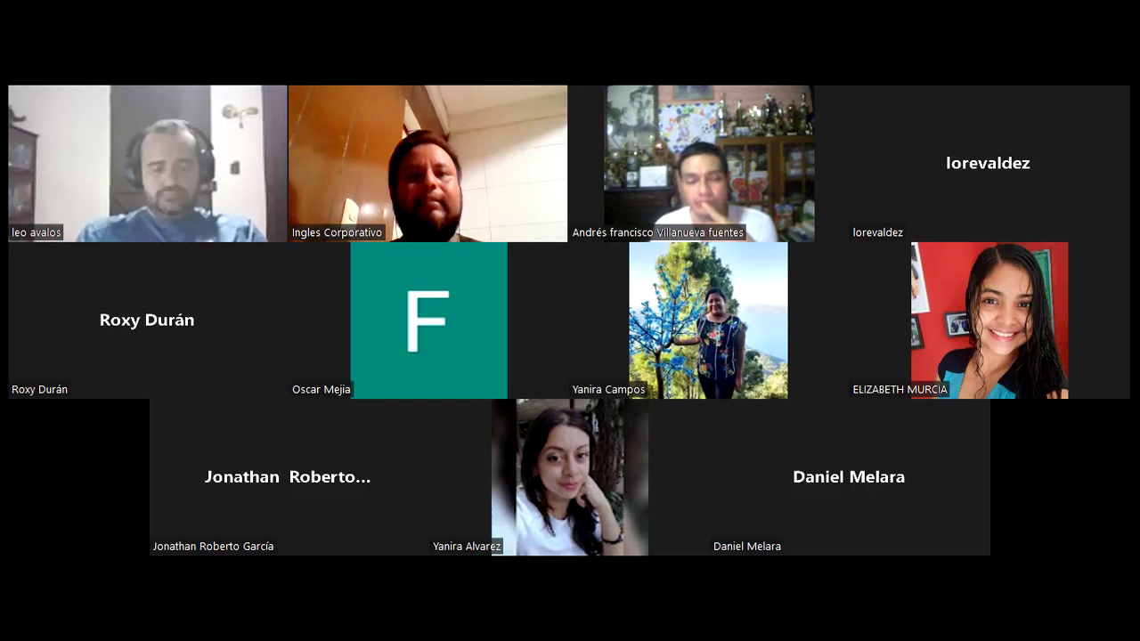